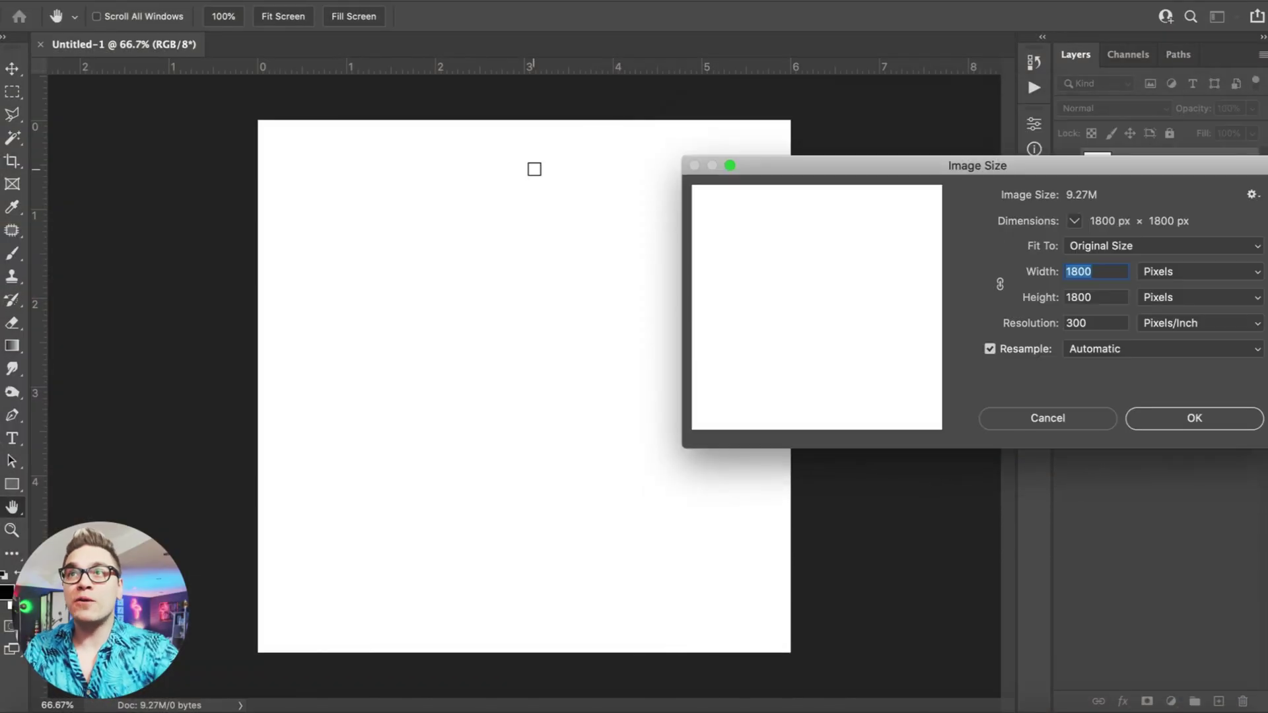
# Open Atomic 2, Atomic, Bubble, CD, Astro Turf and Dome Chair.psd from the assets folder in Photoshop
pyautogui.click(43, 710)
pyautogui.scroll(3, 1044, 280)
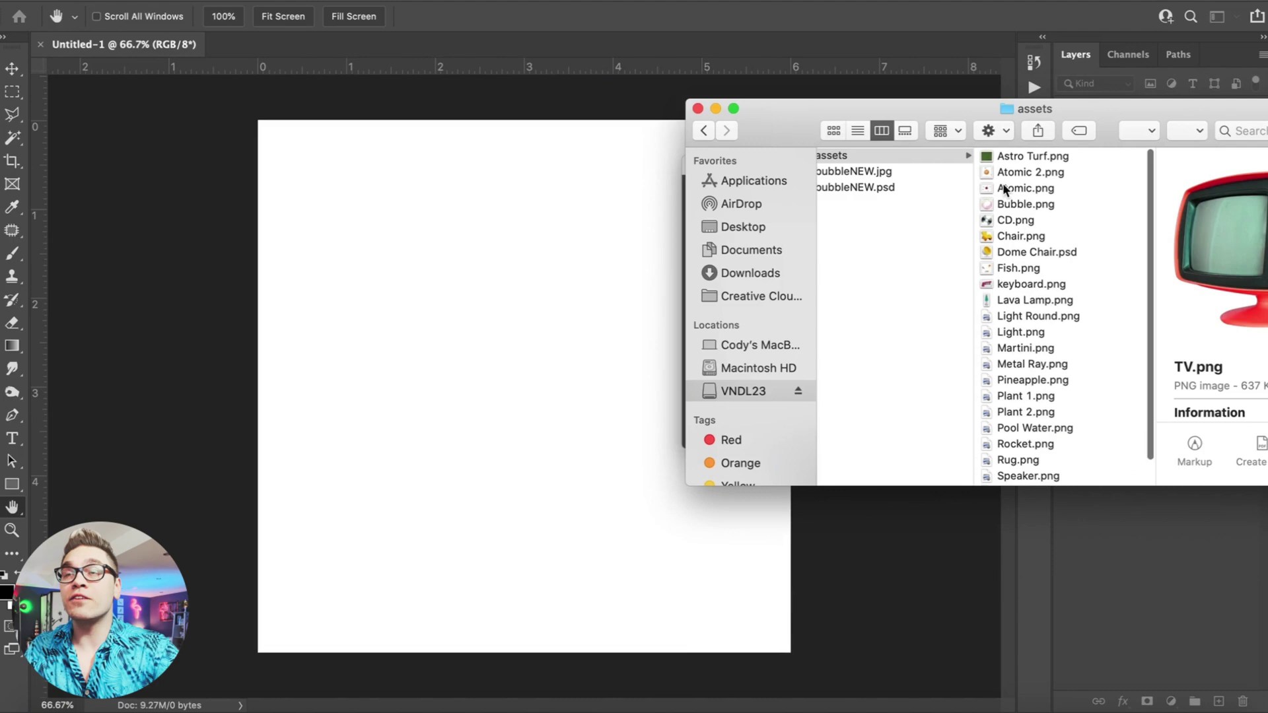
pyautogui.click(504, 710)
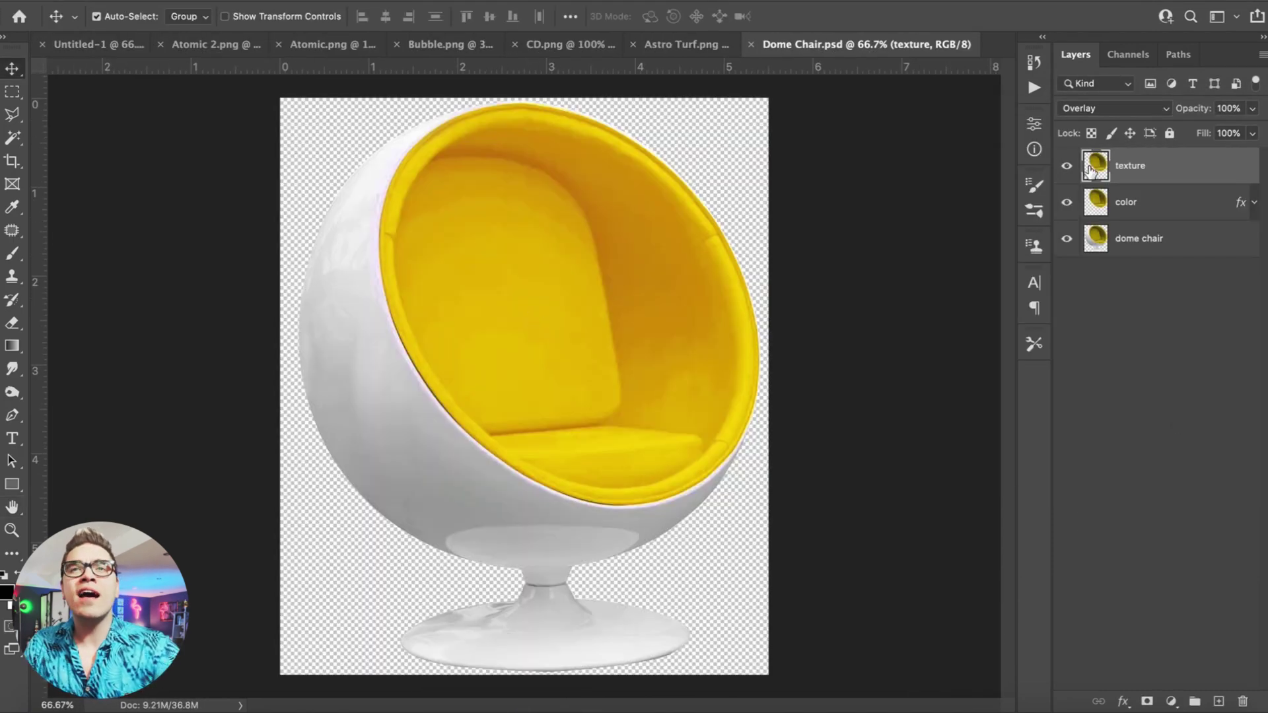
# Hide the texture and color layers and inspect the dome chair base layer up close
pyautogui.click(1066, 166)
pyautogui.click(1067, 202)
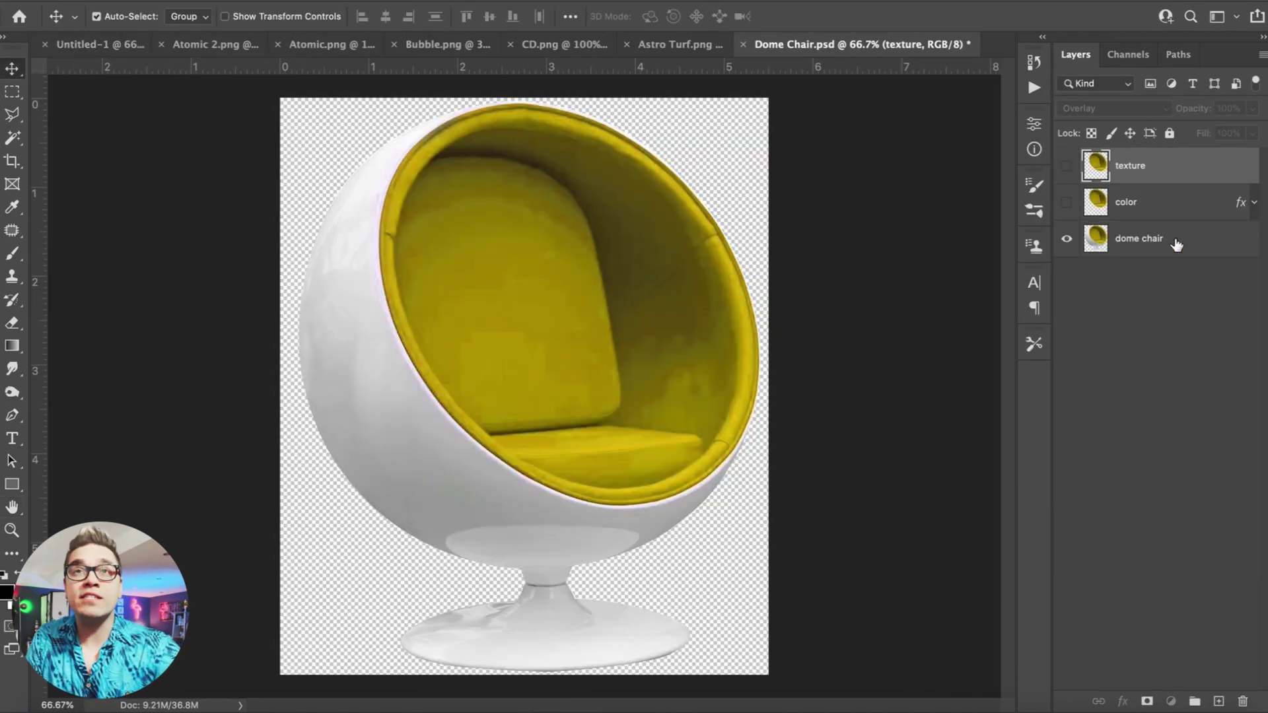
pyautogui.click(1162, 242)
pyautogui.press('super+plus')
pyautogui.press('super+plus')
pyautogui.press('super+plus')
pyautogui.press('super+0')
# Show the color and texture layers one after the other and examine how the overlaid texture shades the seat
pyautogui.click(1067, 203)
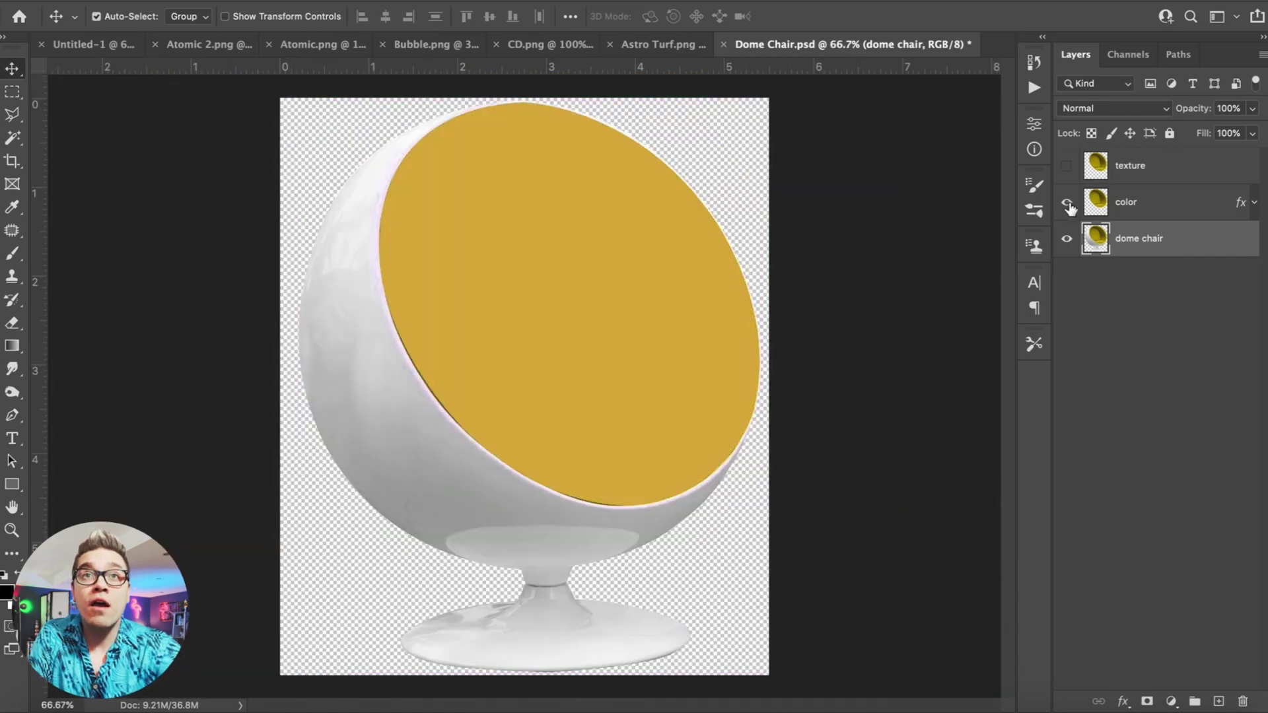
pyautogui.click(1067, 166)
pyautogui.click(1175, 173)
pyautogui.press('super+plus')
pyautogui.press('super+plus')
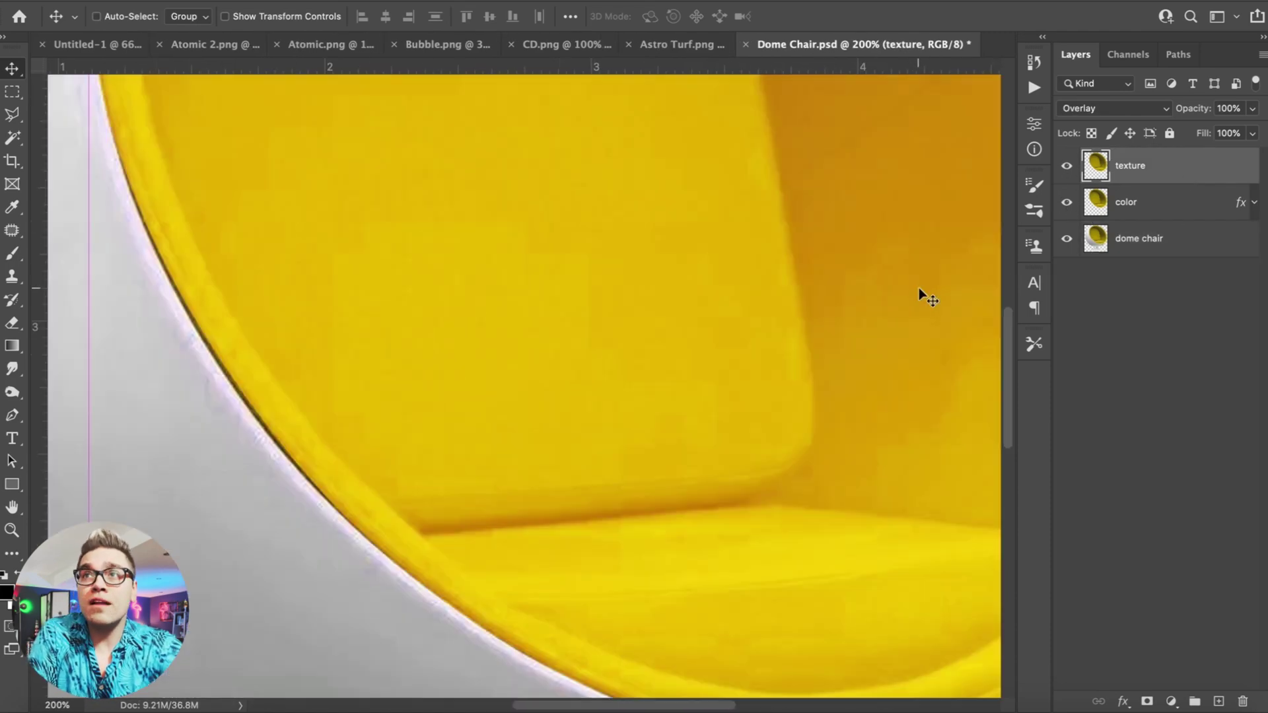
pyautogui.press('super+minus')
pyautogui.press('super+minus')
pyautogui.press('super+minus')
pyautogui.press('super+minus')
pyautogui.press('super+plus')
pyautogui.press('super+plus')
pyautogui.moveTo(1067, 165)
pyautogui.mouseDown()
pyautogui.moveTo(1066, 202)
pyautogui.moveTo(1065, 182)
pyautogui.mouseUp()
# Try other Color Overlay colours on the color layer, such as brown 5a3512, then discard the changes
pyautogui.doubleClick(1166, 204)
pyautogui.click(661, 311)
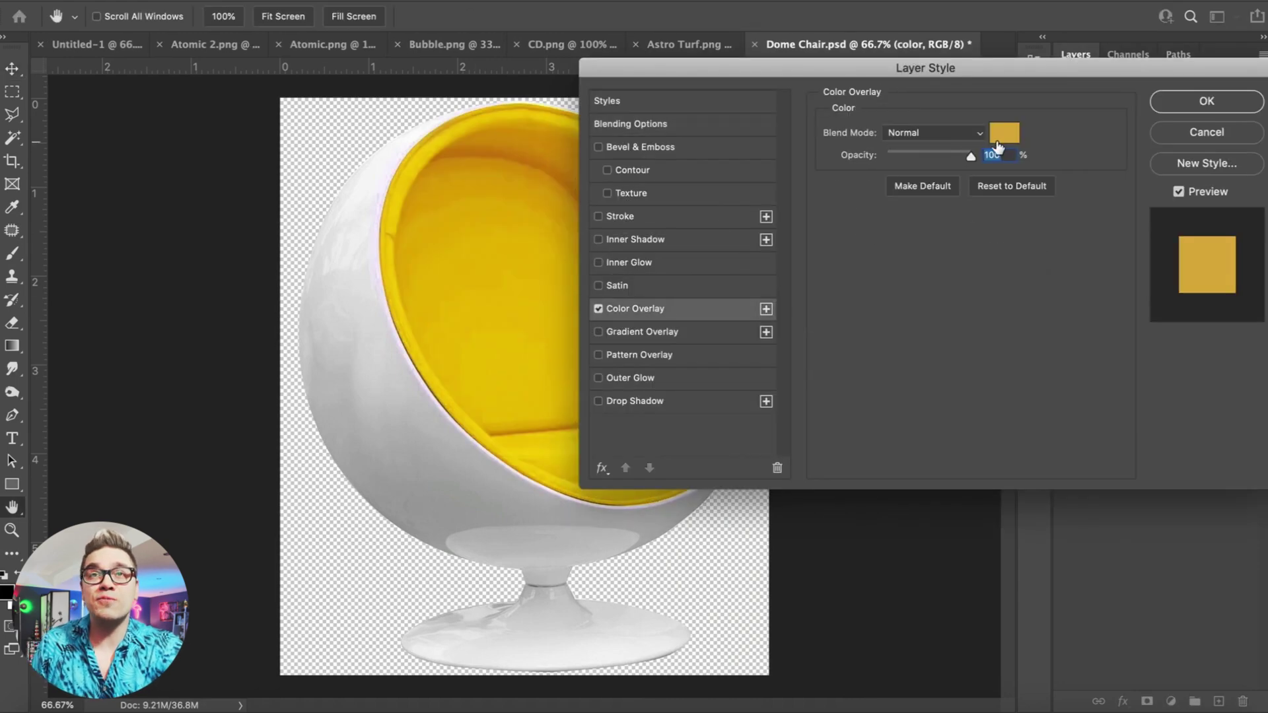
pyautogui.click(1005, 133)
pyautogui.moveTo(884, 392); pyautogui.dragTo(990, 496)
pyautogui.click(1057, 557)
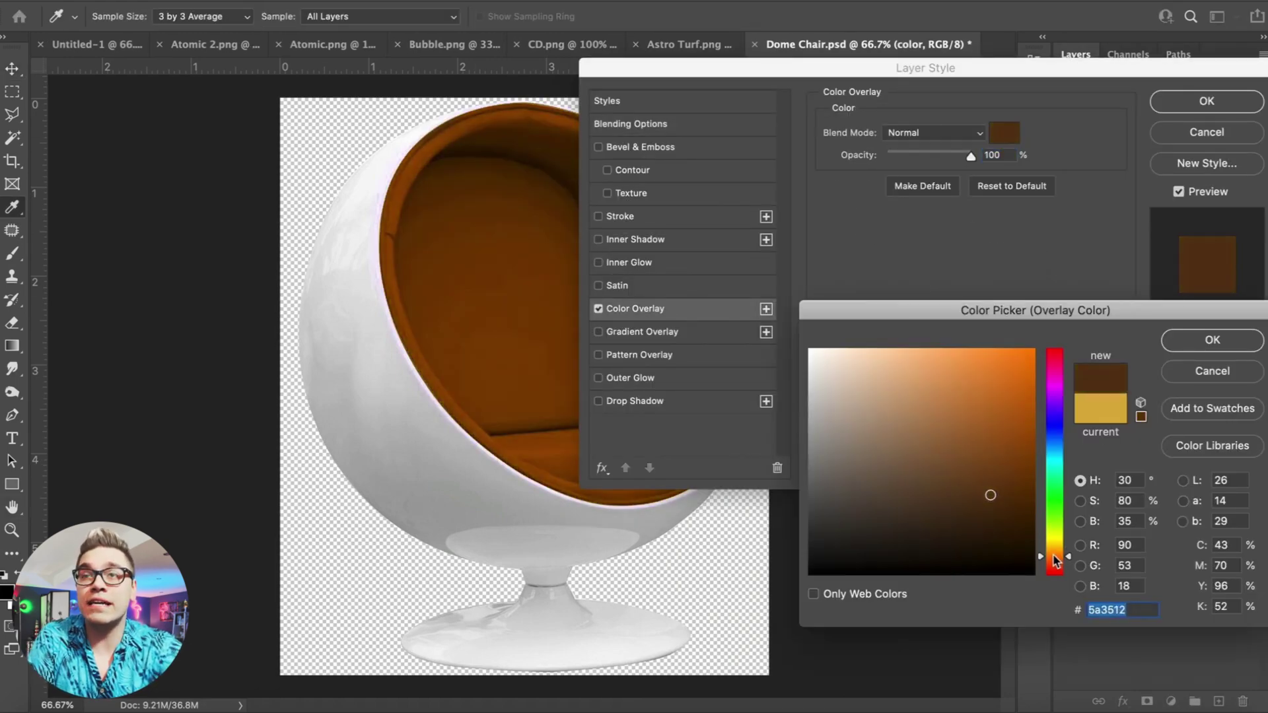
pyautogui.click(1033, 350)
pyautogui.moveTo(665, 68); pyautogui.dragTo(853, 21)
pyautogui.moveTo(1247, 477); pyautogui.dragTo(1246, 447)
pyautogui.press('Escape')
pyautogui.press('Escape')
# Review the texture layer's blending options
pyautogui.click(1085, 163)
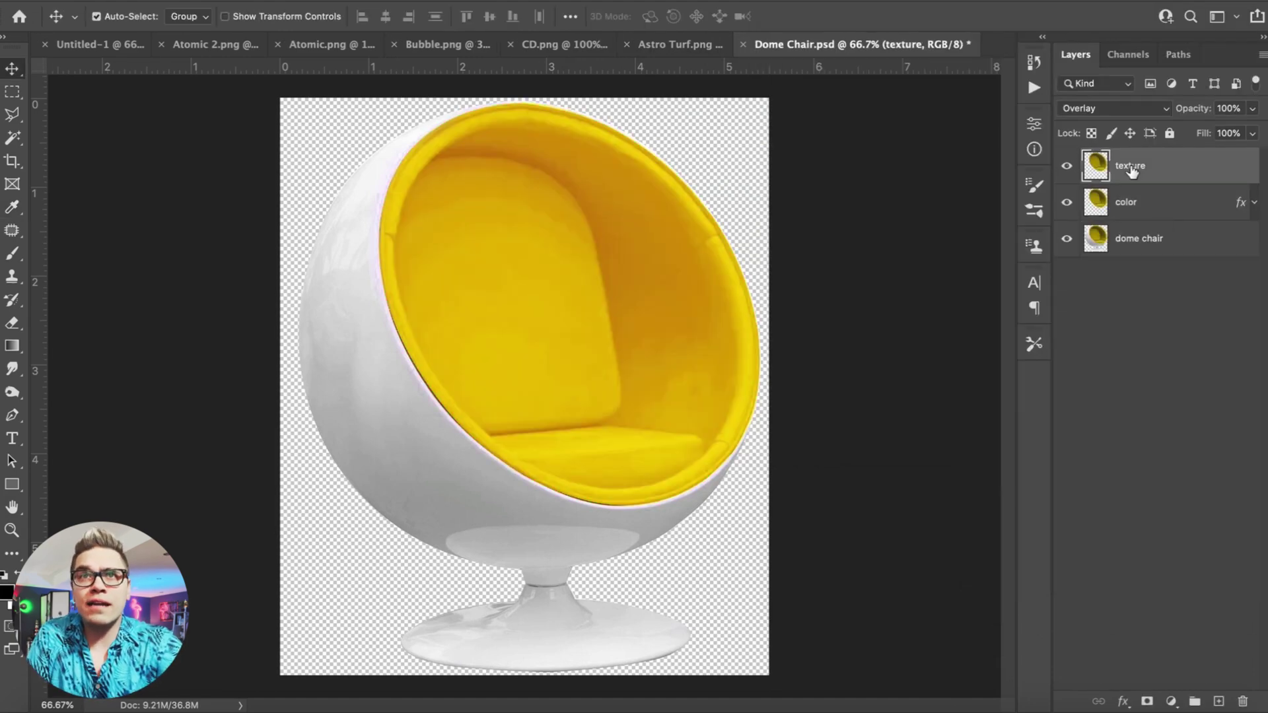
pyautogui.doubleClick(1192, 177)
pyautogui.press('Return')
# Hide the texture and color layers and trace the seat interior on the dome chair layer with the Magnetic Lasso tool
pyautogui.moveTo(12, 114); pyautogui.dragTo(114, 156)
pyautogui.click(113, 156)
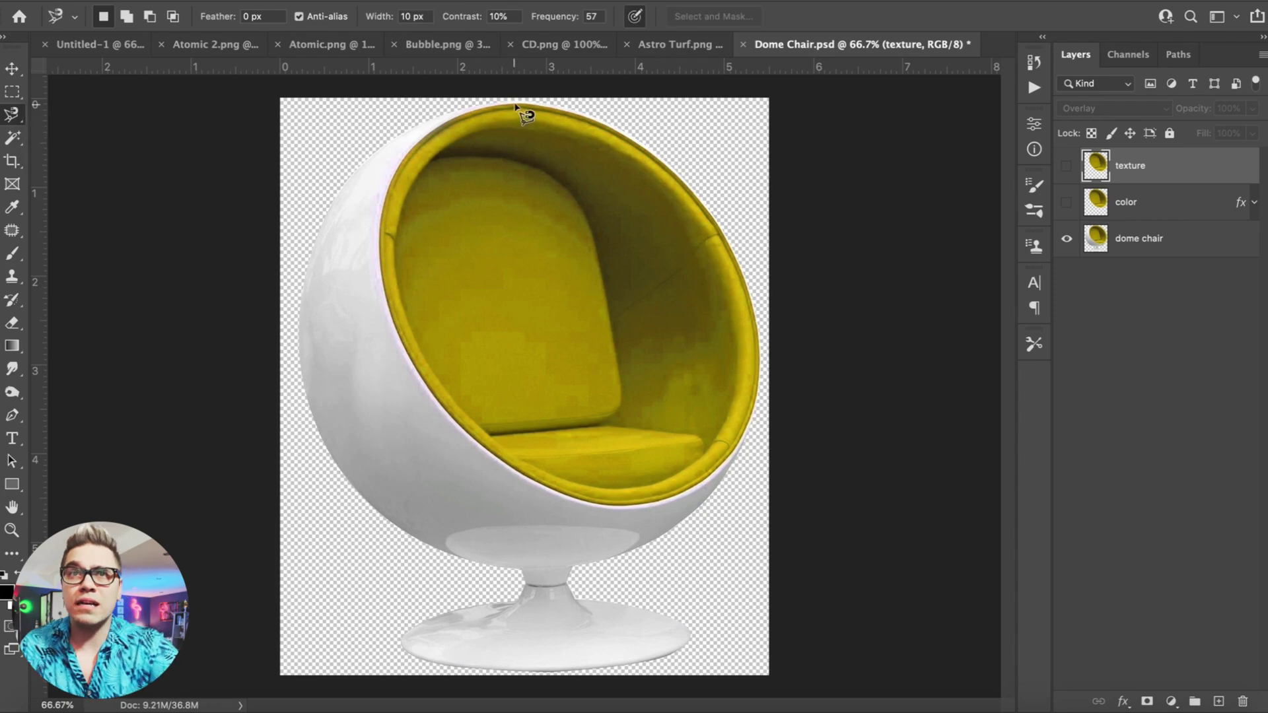
pyautogui.click(1128, 230)
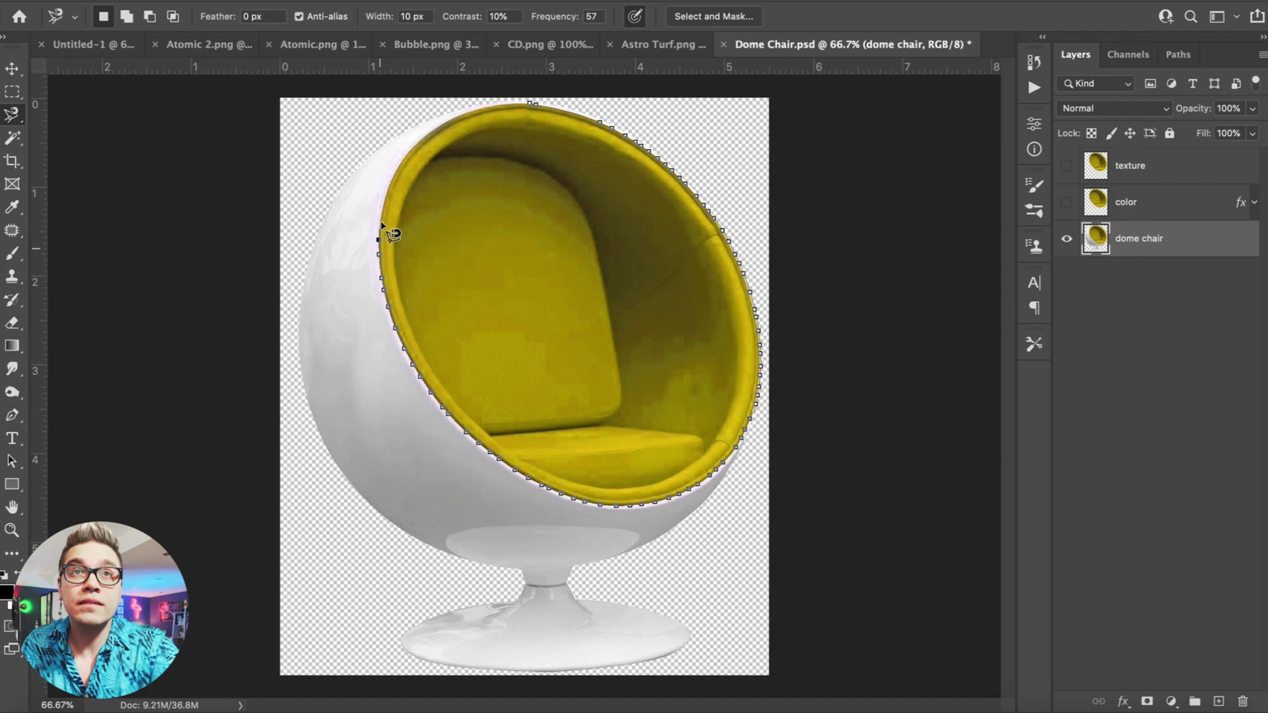
pyautogui.click(532, 106)
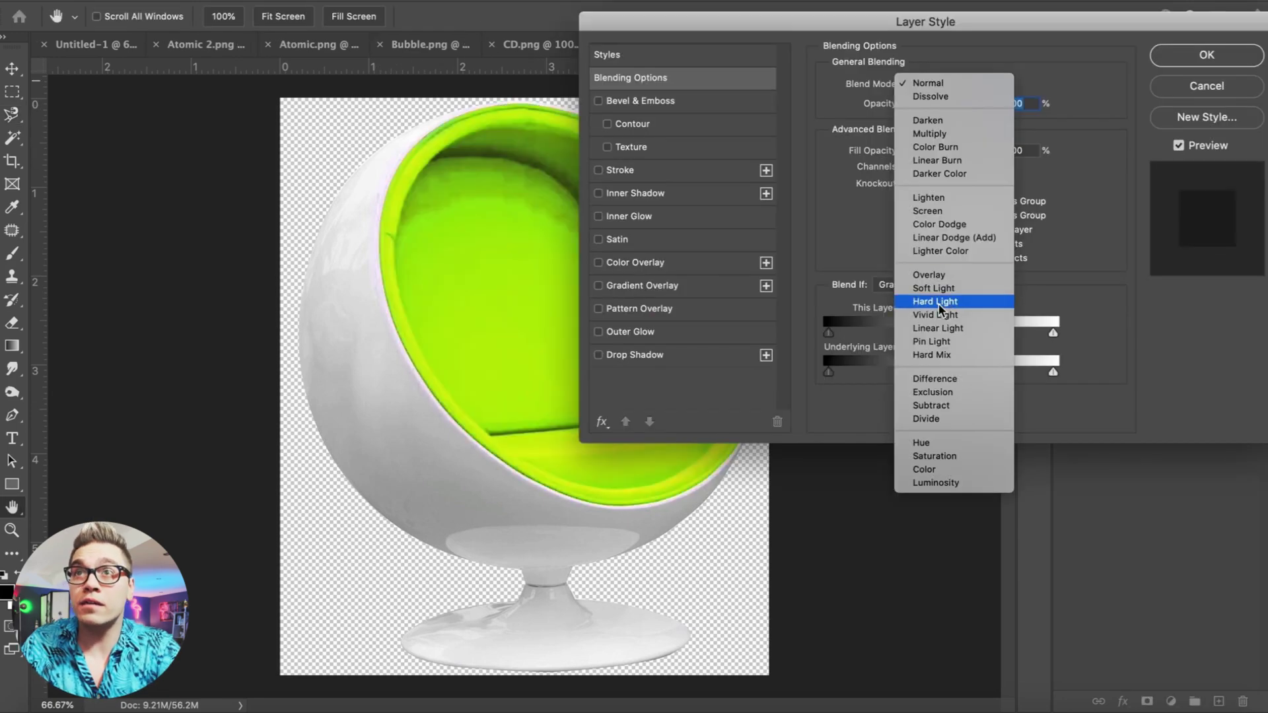
# Try the Hard Light blend mode on the duplicated seat layer above the green colour overlay
pyautogui.click(939, 305)
pyautogui.doubleClick(1187, 173)
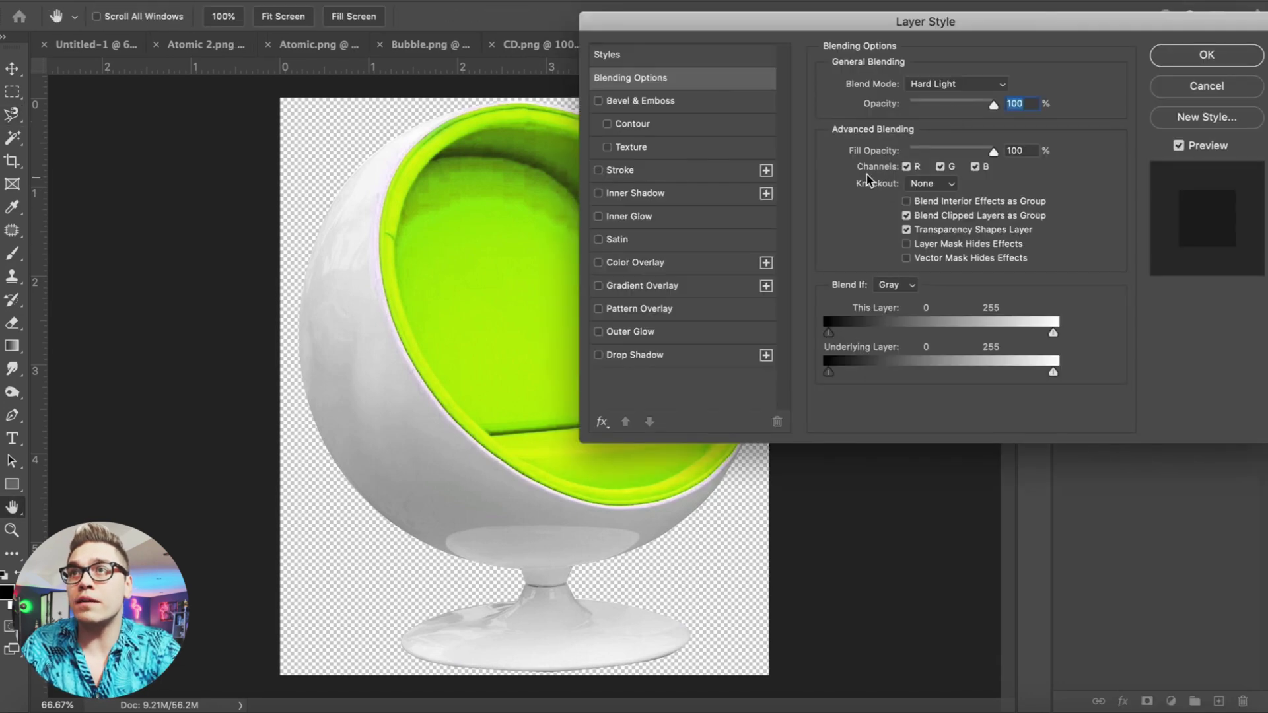
pyautogui.click(956, 84)
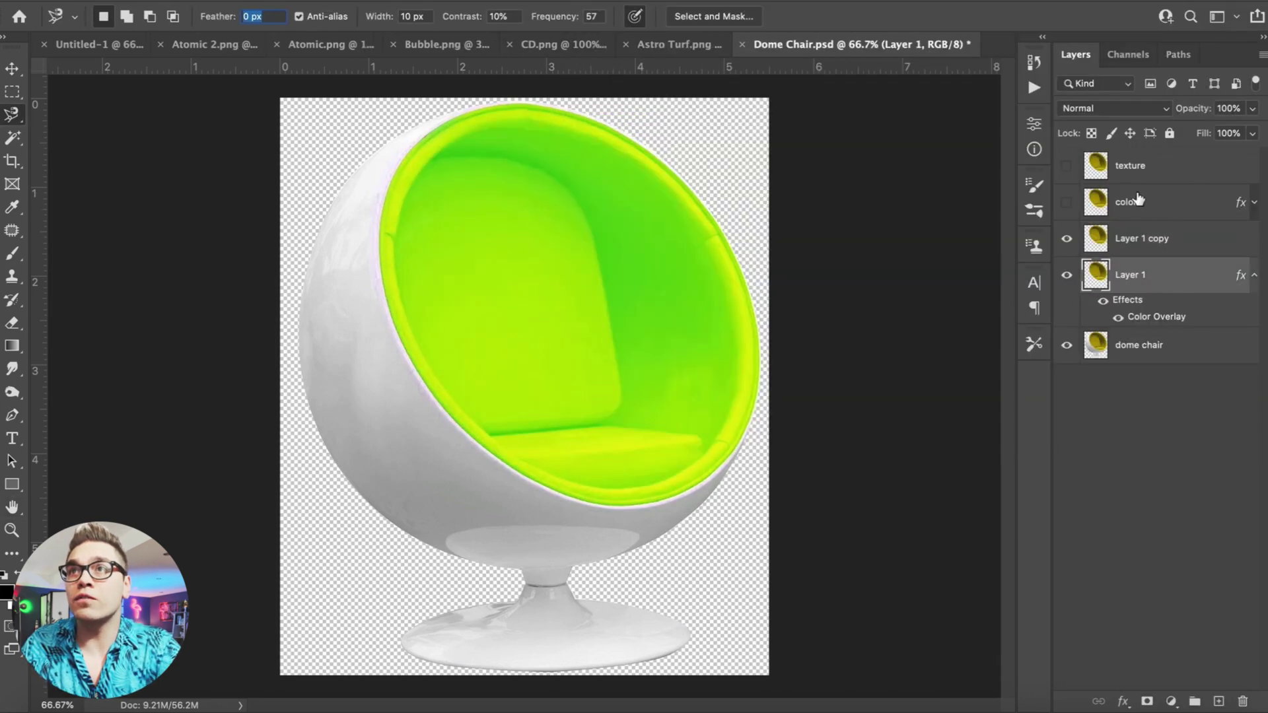
# Move the color layer between Layer 1 copy and Layer 1, and hide Layer 1 to compare the yellow overlay
pyautogui.click(1138, 199)
pyautogui.press('Return')
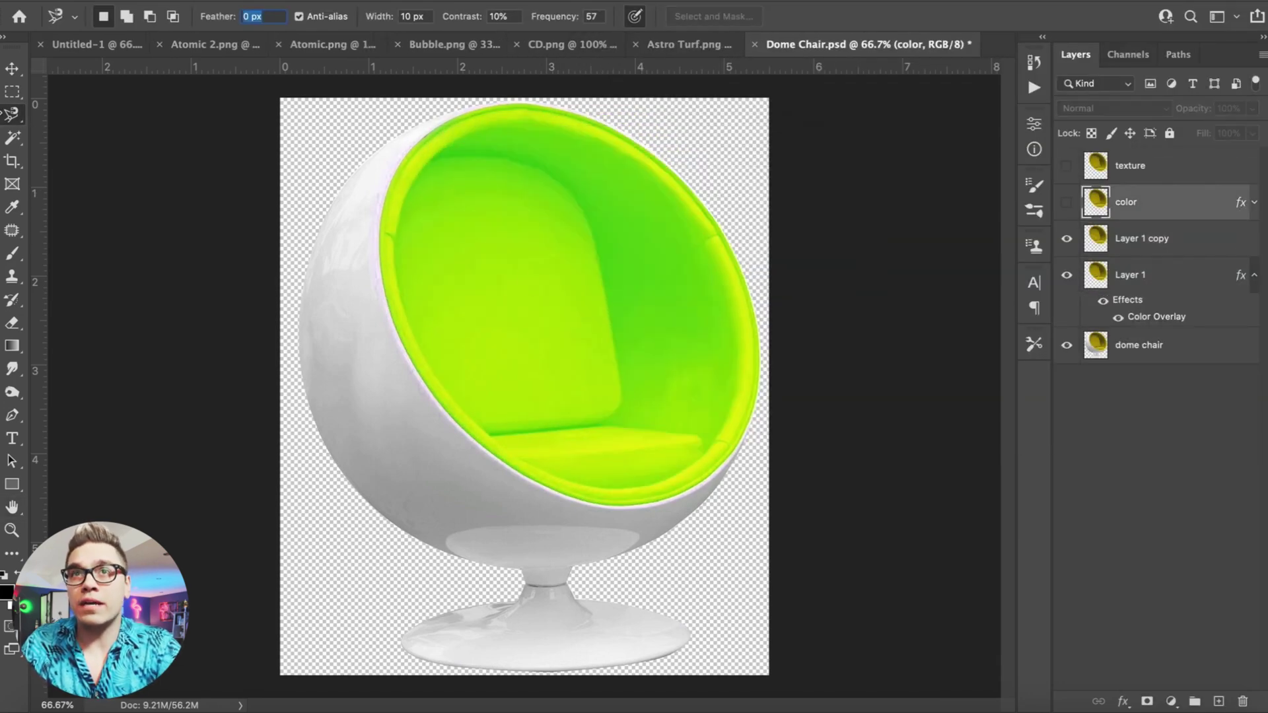
pyautogui.click(12, 66)
pyautogui.click(1140, 267)
pyautogui.click(1144, 213)
pyautogui.moveTo(1152, 216); pyautogui.dragTo(1146, 270)
pyautogui.click(1067, 275)
pyautogui.click(1068, 239)
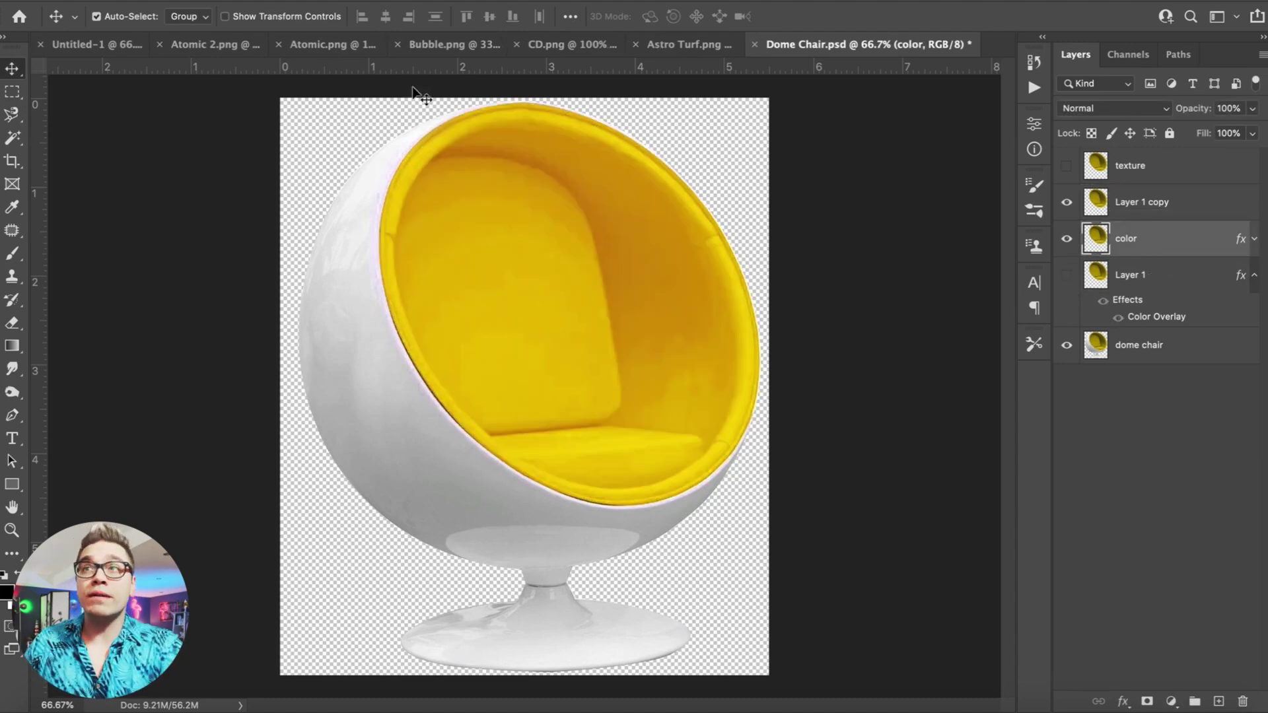
# Undo the demonstration, removing Layer 1 and its copy, and show the color and texture layers again
pyautogui.click(1067, 241)
pyautogui.click(1144, 343)
pyautogui.press('super+z')
pyautogui.press('super+z')
pyautogui.press('super+z')
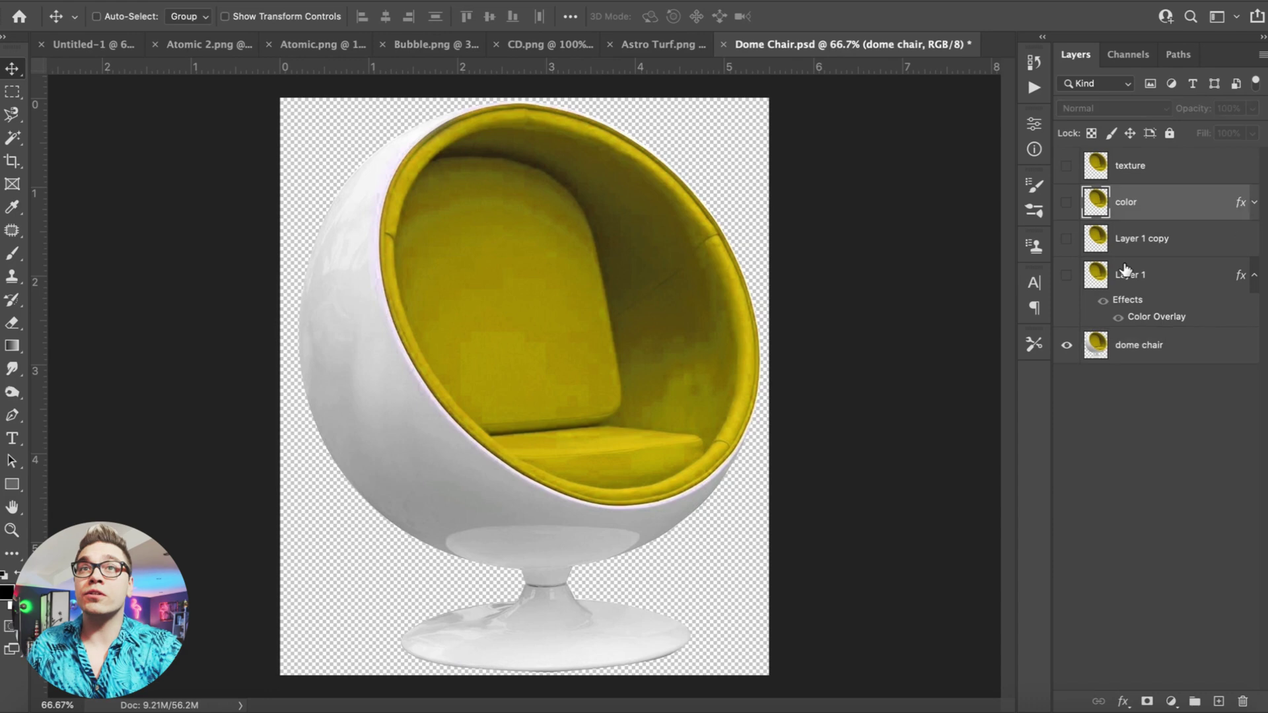
pyautogui.hotkey('ctrl', 'e')
pyautogui.click(1066, 203)
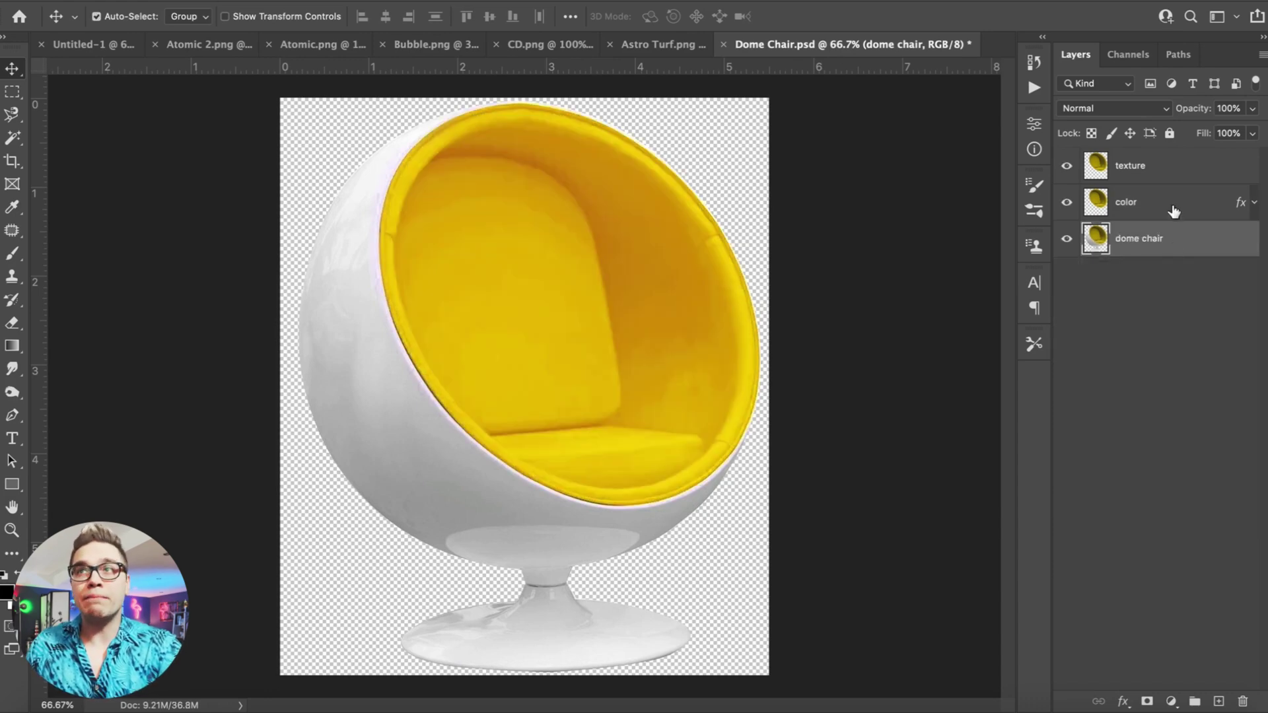
# Duplicate the three dome chair layers, merge the copies and place the merged chair in Untitled-1, accepting the colour profile conversion
pyautogui.keyDown('shift'); pyautogui.click(1167, 179); pyautogui.keyUp('shift')
pyautogui.hotkey('ctrl', 'j')
pyautogui.click(261, 0)
pyautogui.click(312, 626)
pyautogui.moveTo(1121, 165); pyautogui.dragTo(504, 396)
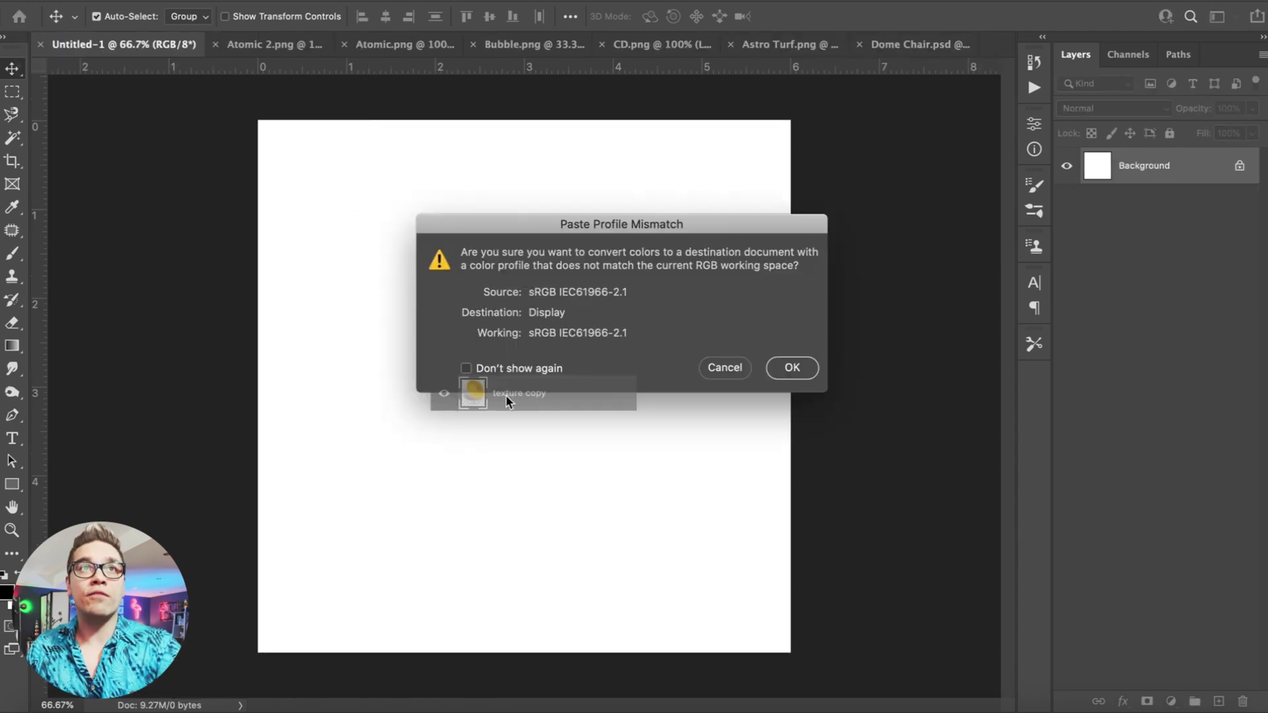
pyautogui.click(793, 368)
# Scale the chair down to roughly half size with Free Transform, near the centre of the canvas
pyautogui.click(162, 0)
pyautogui.click(268, 360)
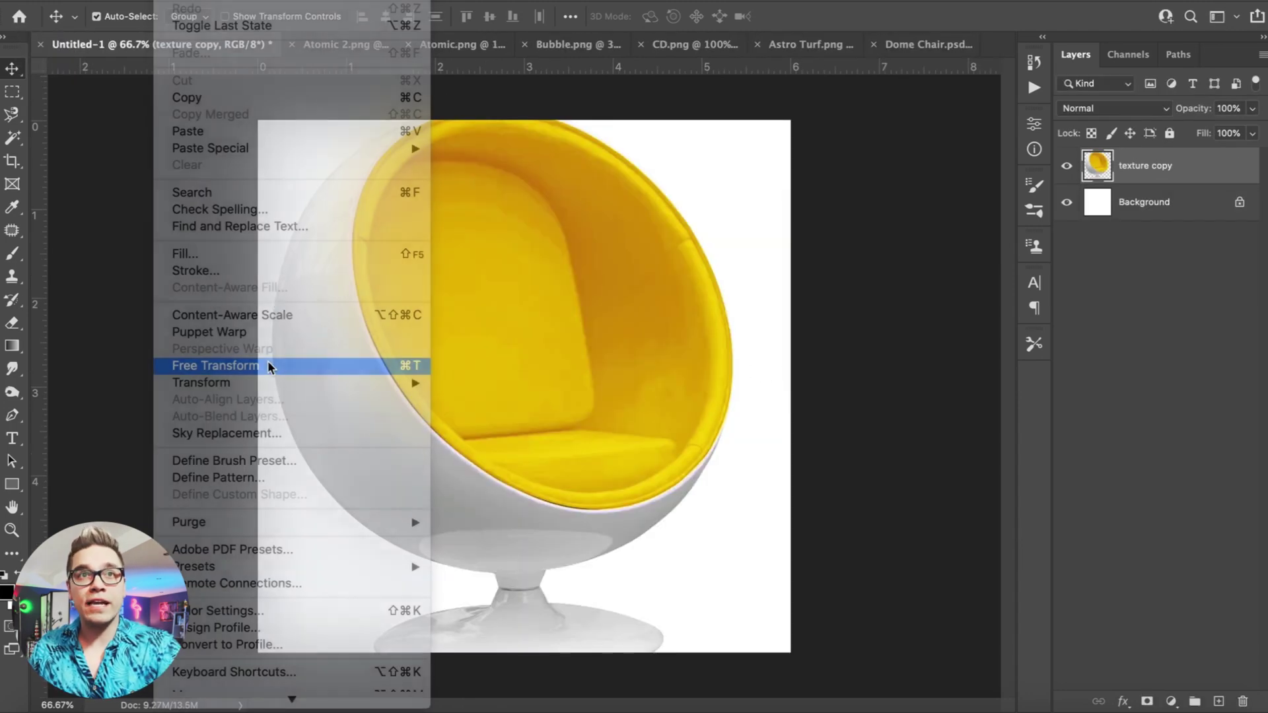
pyautogui.moveTo(269, 114); pyautogui.dragTo(438, 213)
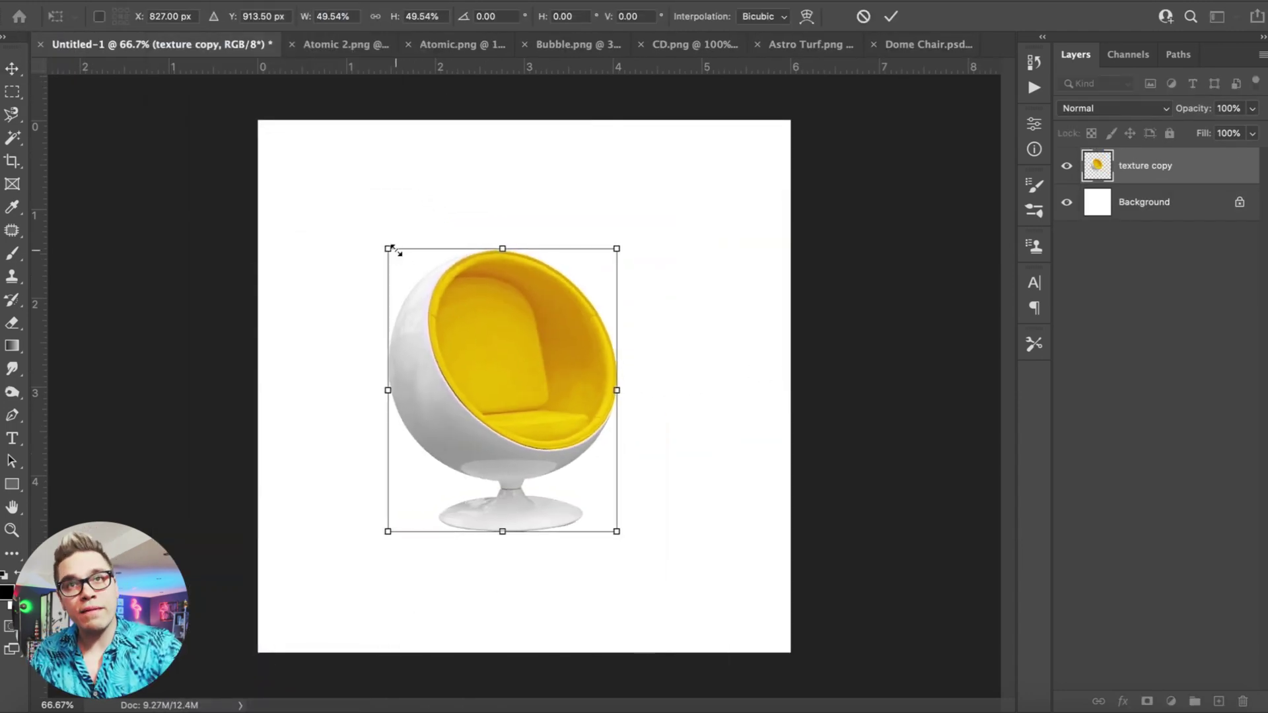
pyautogui.moveTo(392, 248); pyautogui.dragTo(368, 238)
pyautogui.press('Return')
# Copy the bubble artwork, close Bubble.png and paste the bubble above the chair in Untitled-1
pyautogui.click(339, 45)
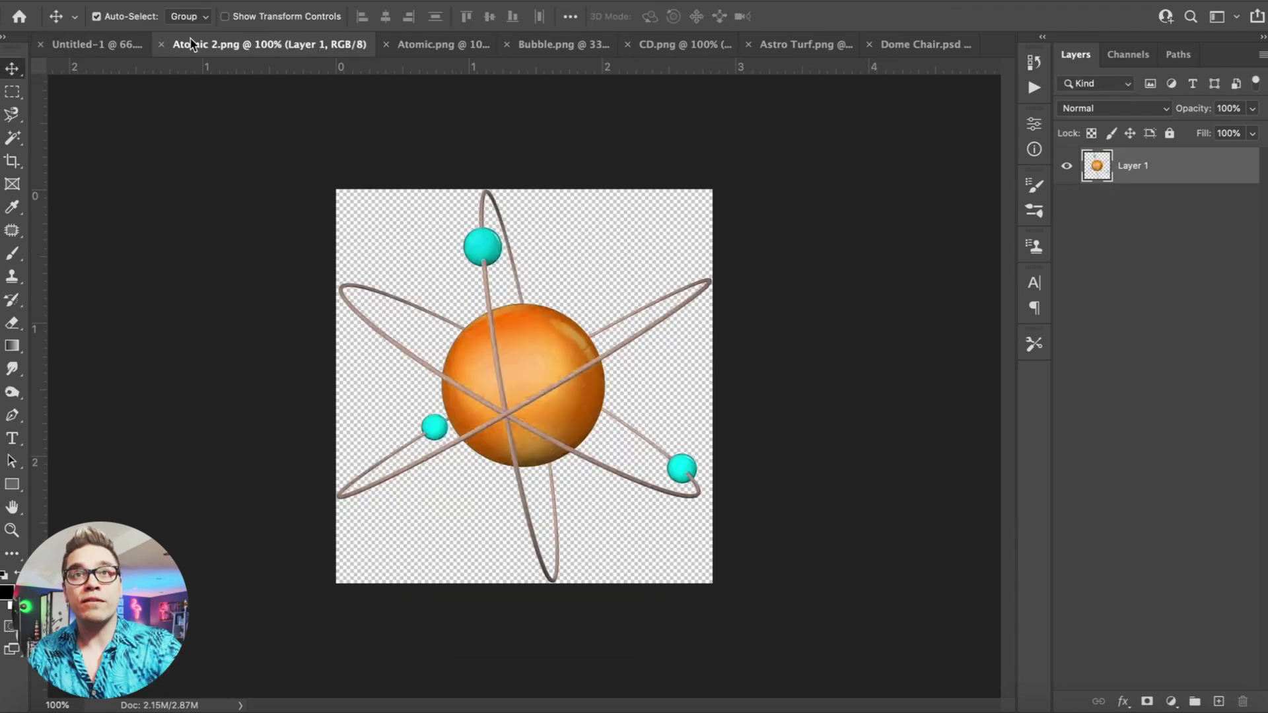
pyautogui.click(438, 50)
pyautogui.click(558, 52)
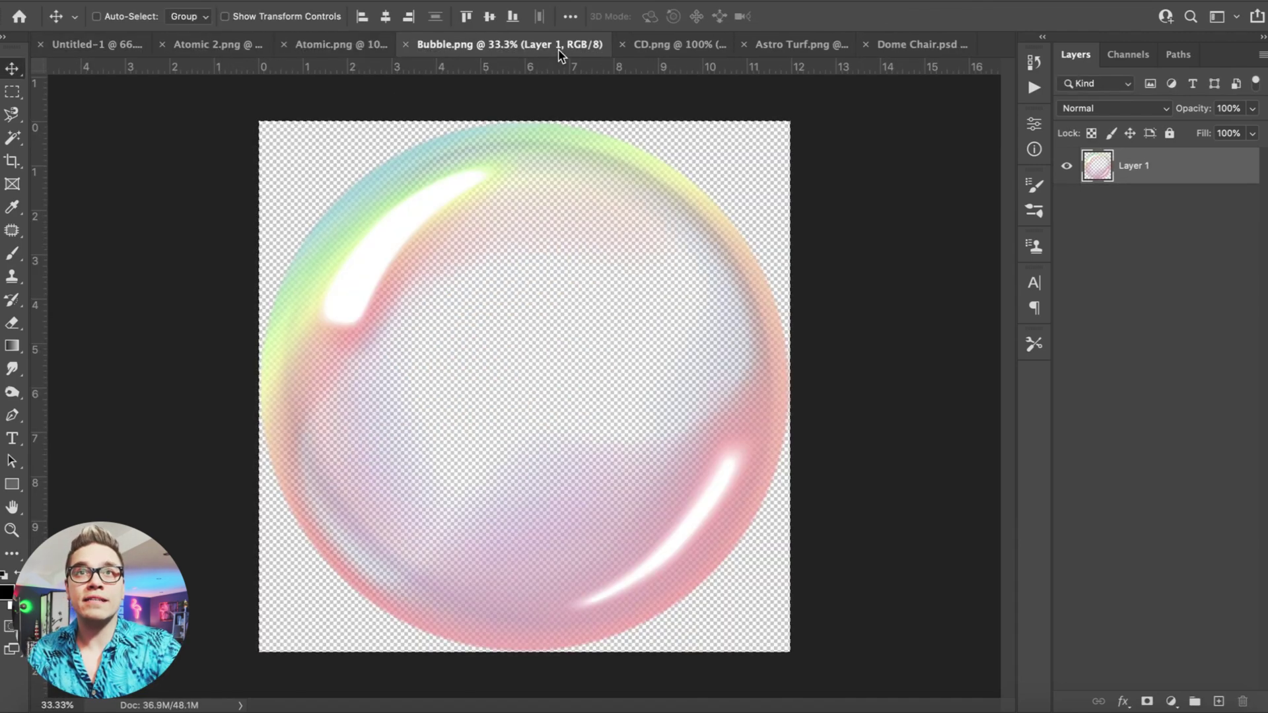
pyautogui.click(405, 45)
pyautogui.click(93, 52)
pyautogui.press('super+v')
pyautogui.press('Return')
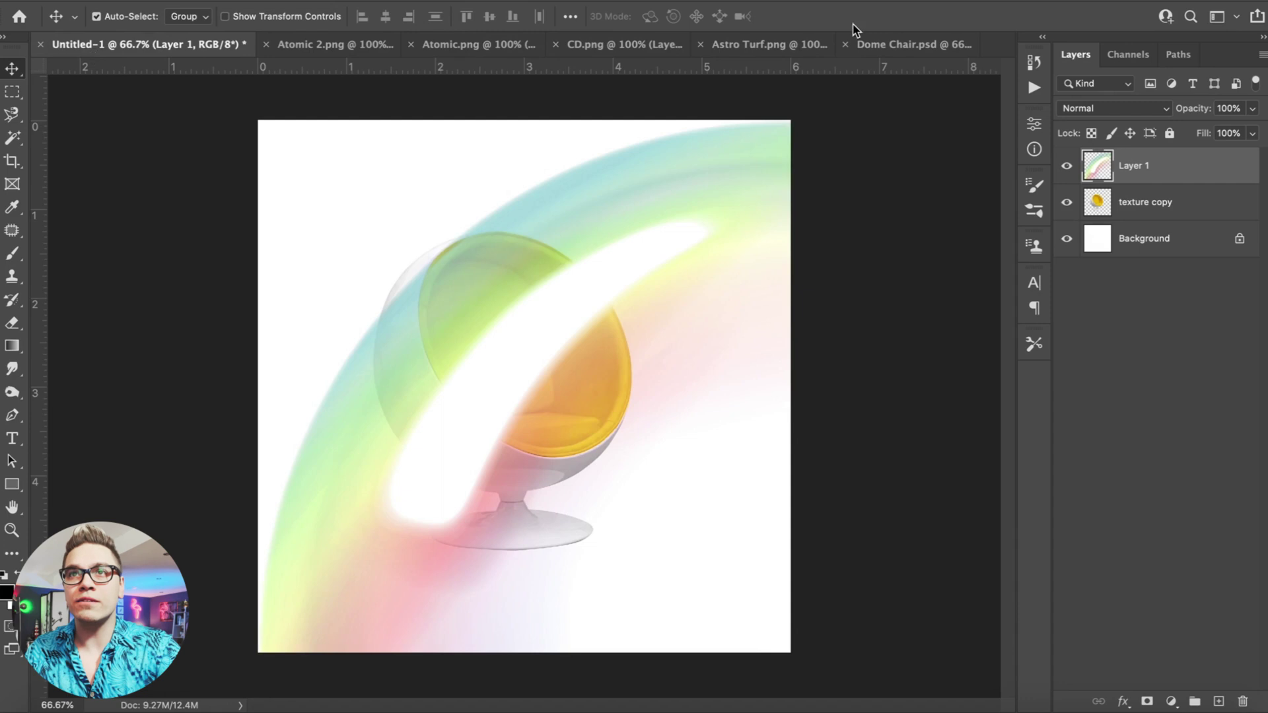
# Scale the bubble down with Free Transform so it surrounds the chair and fits inside the canvas
pyautogui.press('super+minus')
pyautogui.press('super+minus')
pyautogui.press('super+minus')
pyautogui.click(168, 1)
pyautogui.click(273, 368)
pyautogui.moveTo(724, 415); pyautogui.dragTo(617, 317)
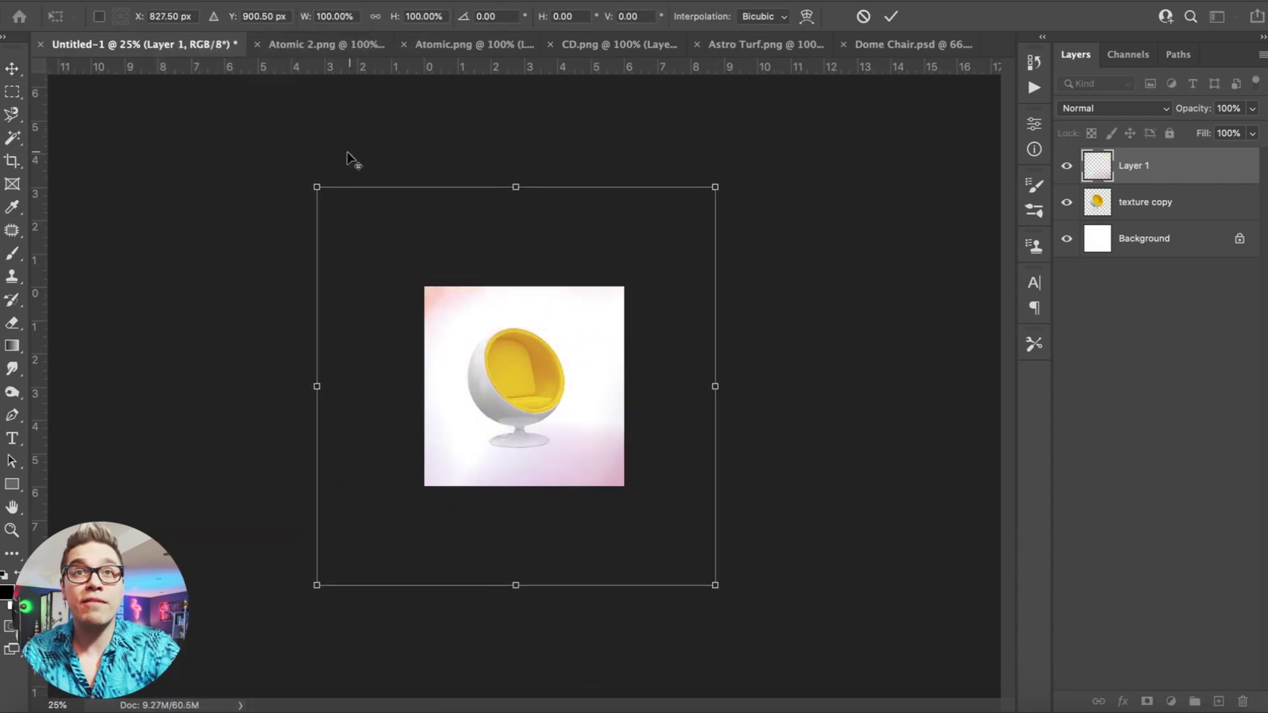
pyautogui.moveTo(482, 290); pyautogui.dragTo(491, 290)
pyautogui.moveTo(324, 187); pyautogui.dragTo(474, 253)
pyautogui.press('Return')
# Name the two new layers bubble and chair, and lock the bubble layer
pyautogui.click(1170, 133)
pyautogui.click(1156, 207)
pyautogui.write('chair')
pyautogui.press('Return')
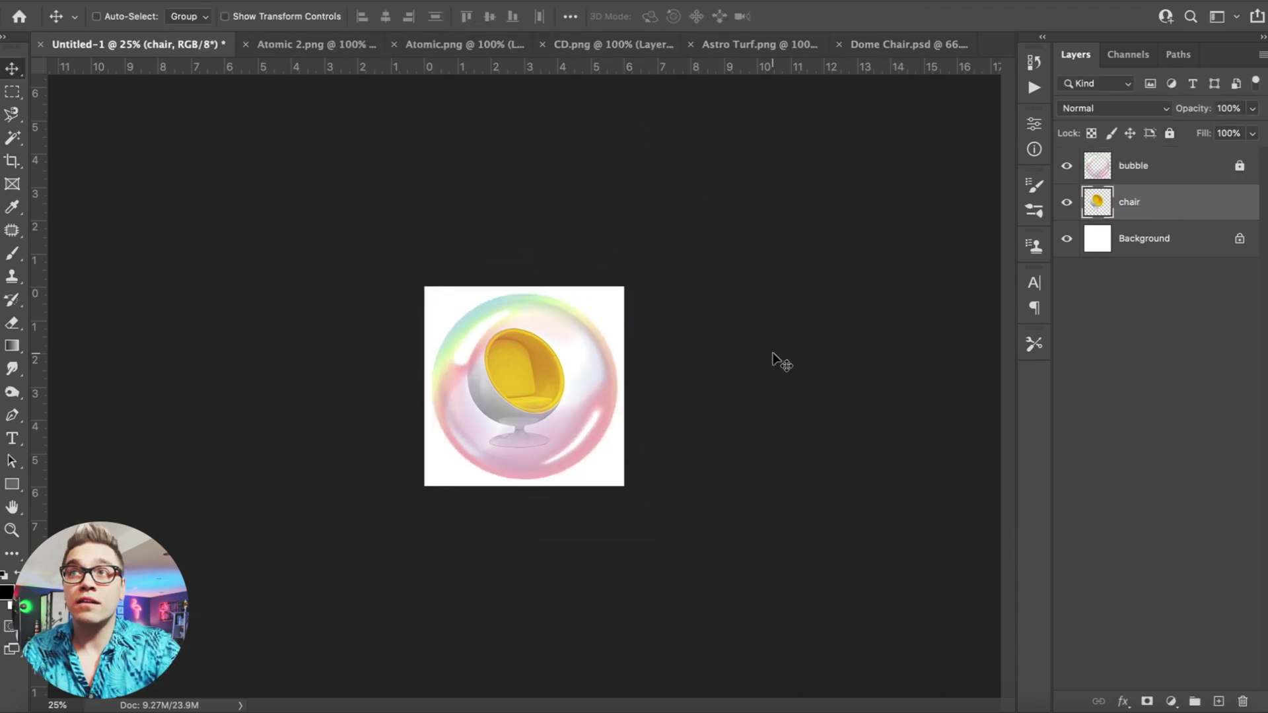
# Add an Inner Shadow to the chair with 35% opacity, -136° angle, 18 px distance, 16% choke and 106 px size
pyautogui.press('super+plus')
pyautogui.doubleClick(1179, 210)
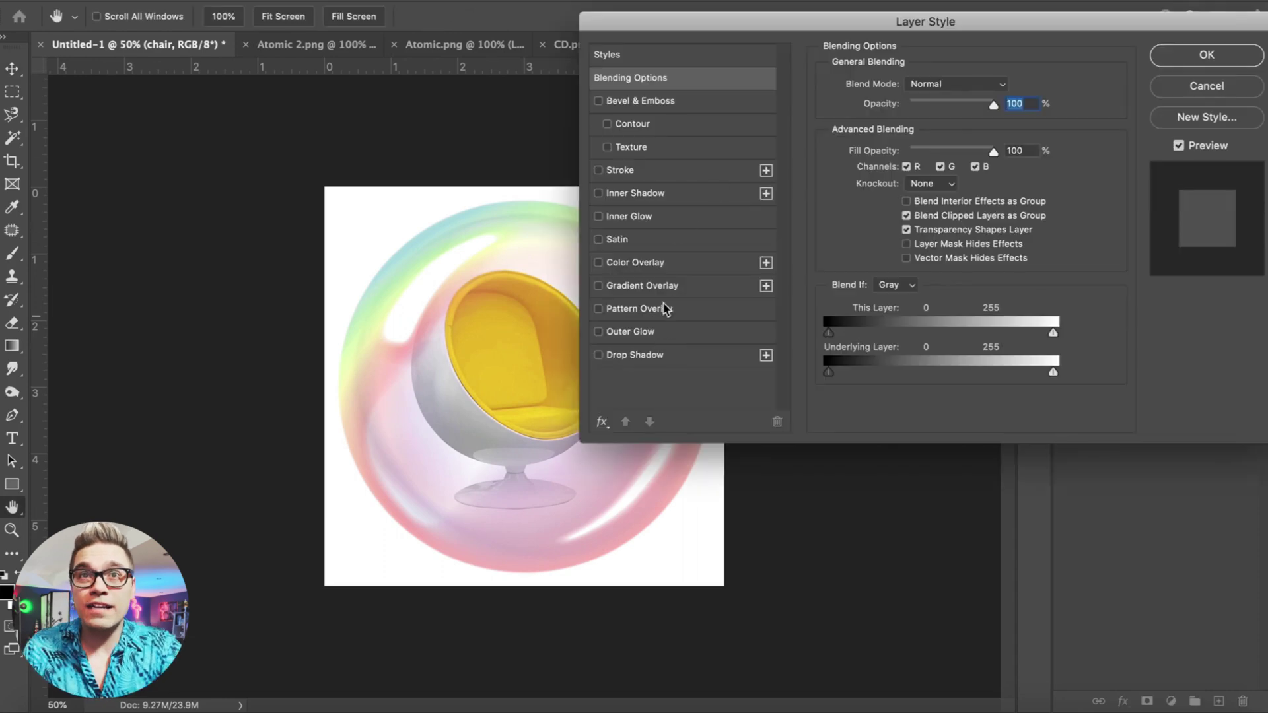
pyautogui.click(650, 194)
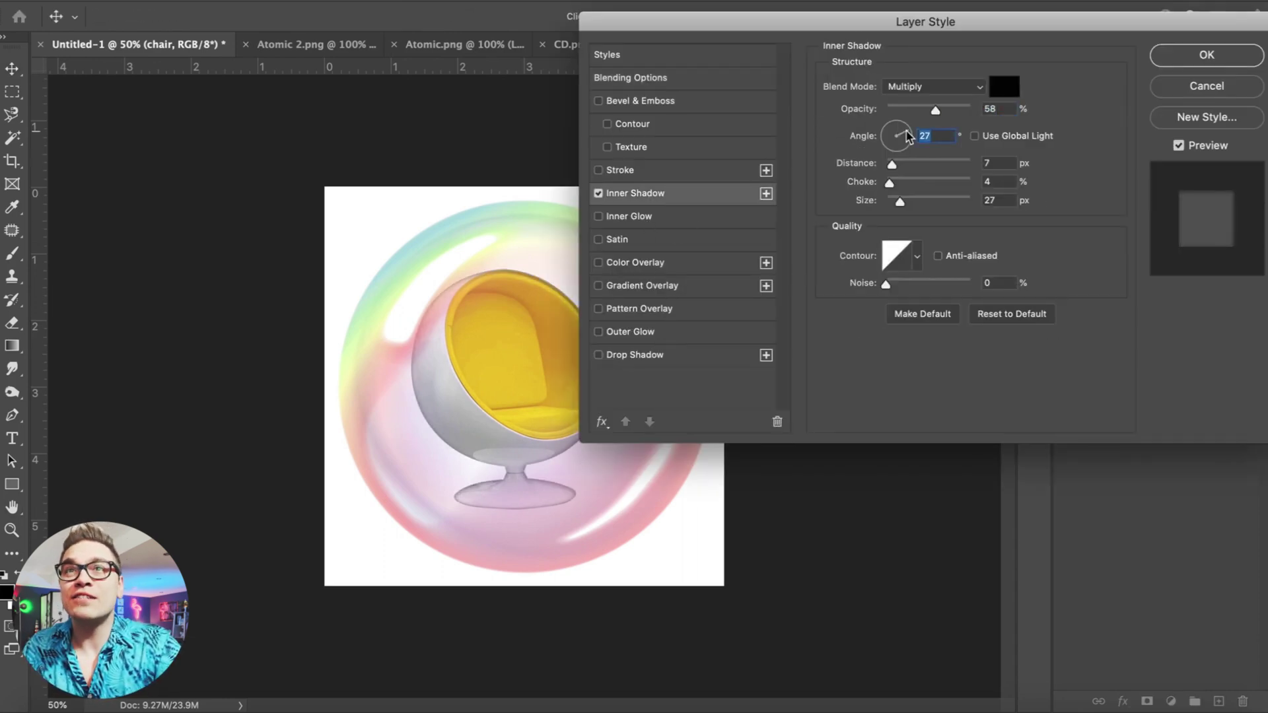
pyautogui.moveTo(892, 163)
pyautogui.mouseDown()
pyautogui.moveTo(921, 164)
pyautogui.moveTo(902, 164)
pyautogui.mouseUp()
pyautogui.click(890, 142)
pyautogui.moveTo(935, 110); pyautogui.dragTo(917, 109)
pyautogui.moveTo(898, 202)
pyautogui.mouseDown()
pyautogui.moveTo(932, 203)
pyautogui.moveTo(900, 183)
pyautogui.mouseUp()
pyautogui.click(599, 193)
pyautogui.click(598, 193)
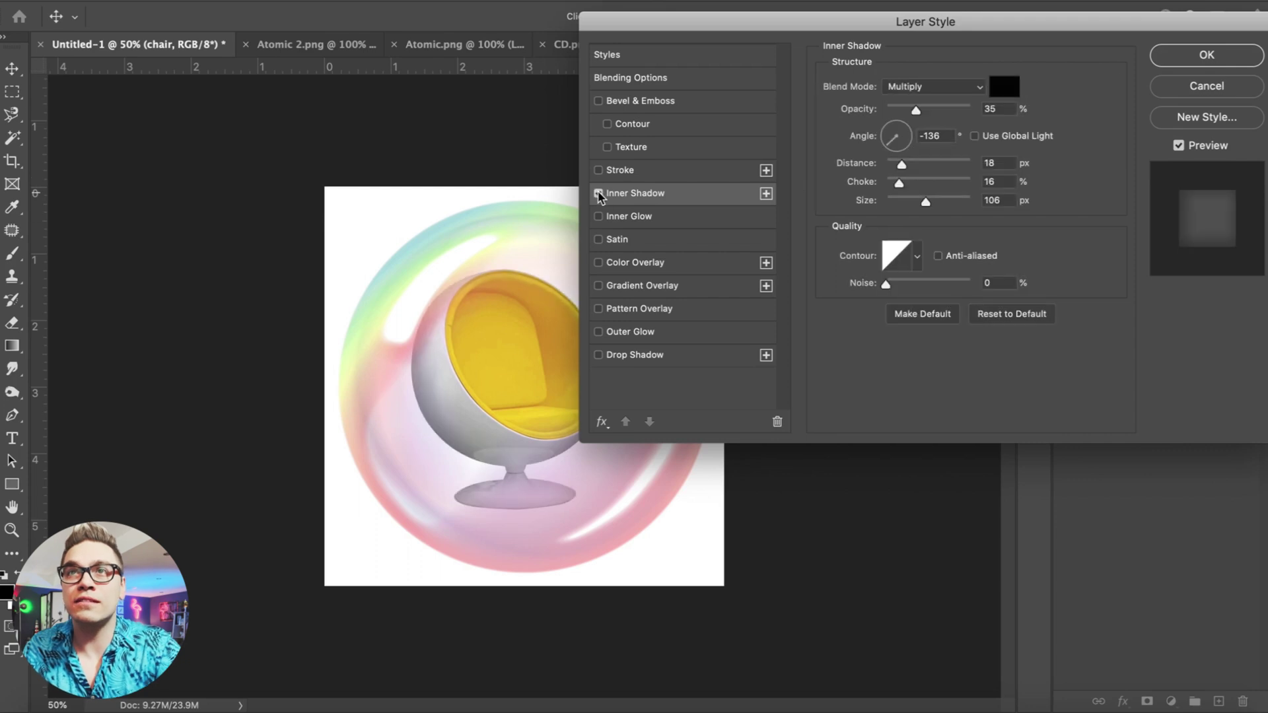
# Lower the inner shadow's opacity, apply the style and shift the chair toward the lower left of the bubble
pyautogui.moveTo(915, 110); pyautogui.dragTo(896, 111)
pyautogui.click(598, 194)
pyautogui.click(598, 194)
pyautogui.press('Return')
pyautogui.moveTo(525, 365); pyautogui.dragTo(489, 361)
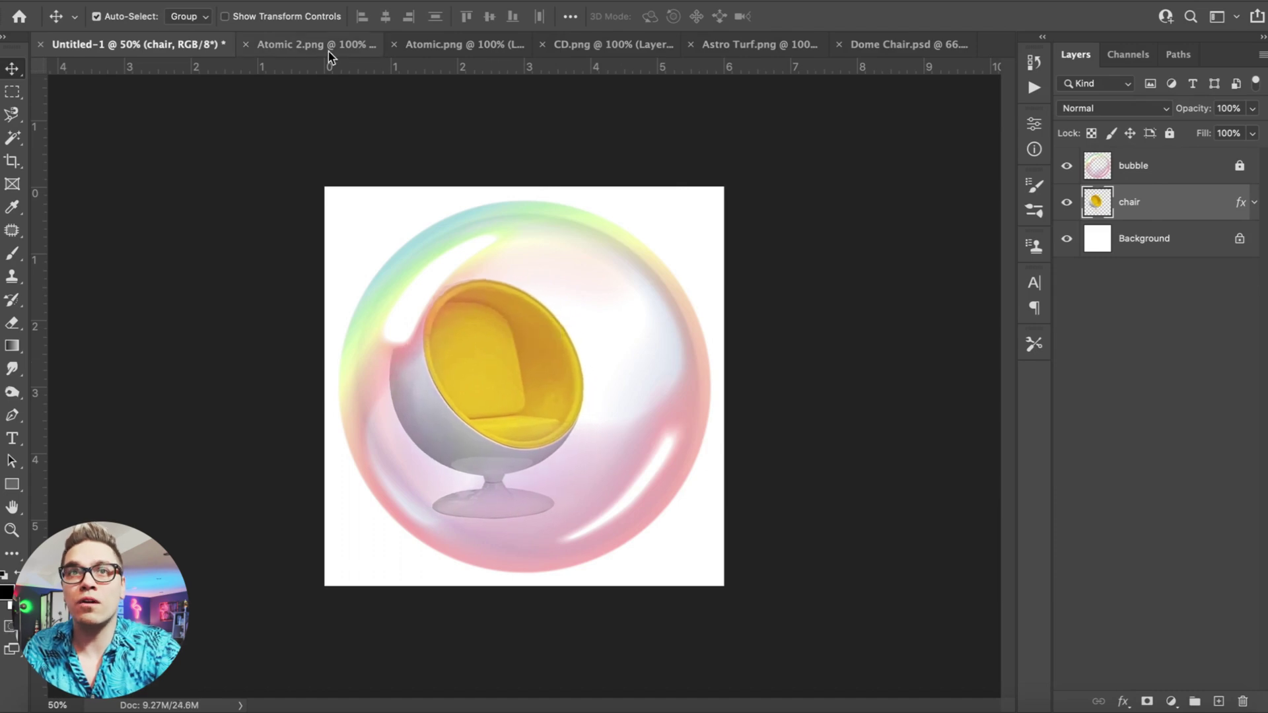
# Close the Atomic 2.png and Atomic.png documents
pyautogui.click(317, 44)
pyautogui.click(187, 44)
pyautogui.click(281, 45)
pyautogui.click(227, 45)
# Copy the disc from CD.png, close that file, paste the disc into Untitled-1 and name its layer CD
pyautogui.click(361, 44)
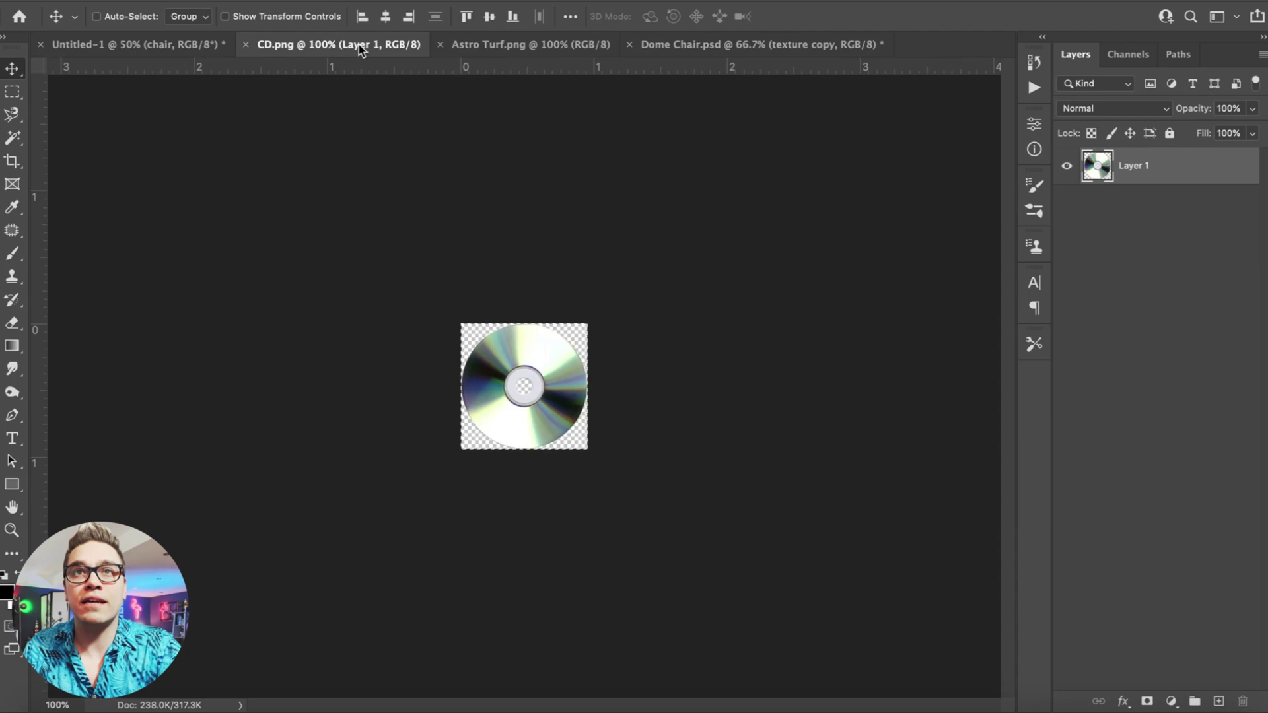
pyautogui.click(246, 45)
pyautogui.press('super+v')
pyautogui.press('Return')
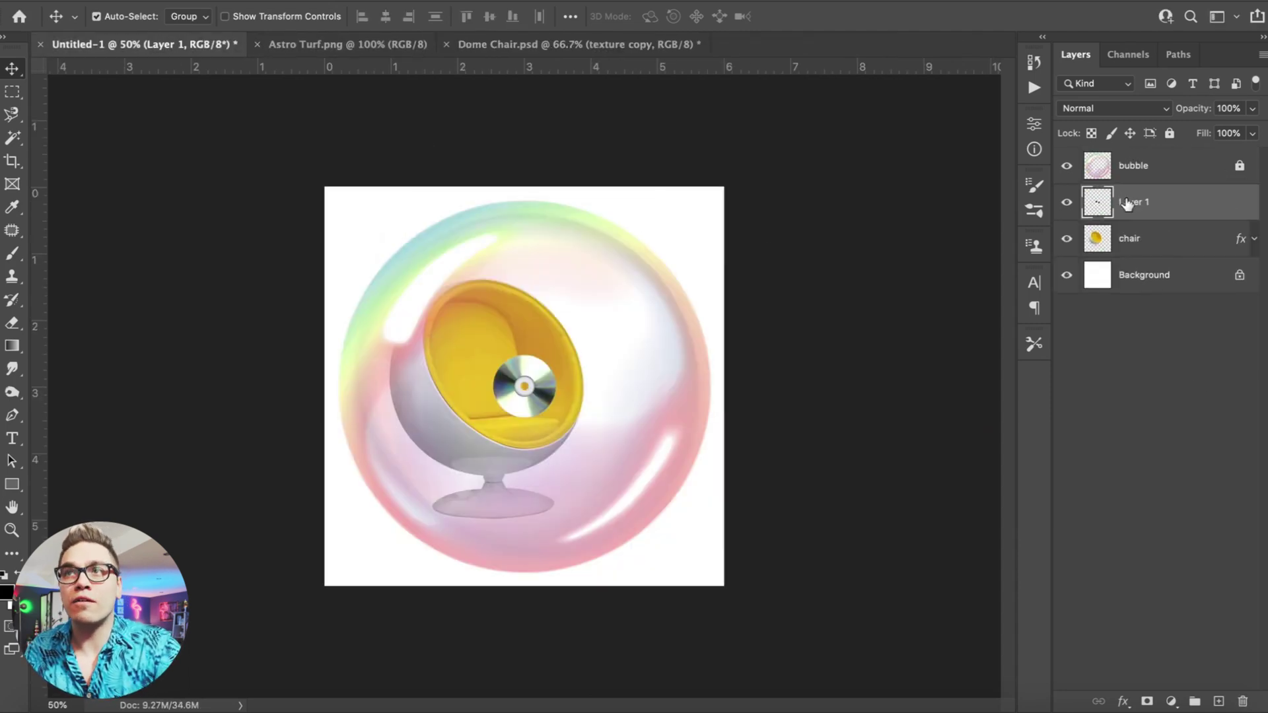
pyautogui.press('Return')
# Adjust the CD's placement in the bubble scene with Free Transform
pyautogui.click(165, 2)
pyautogui.click(236, 367)
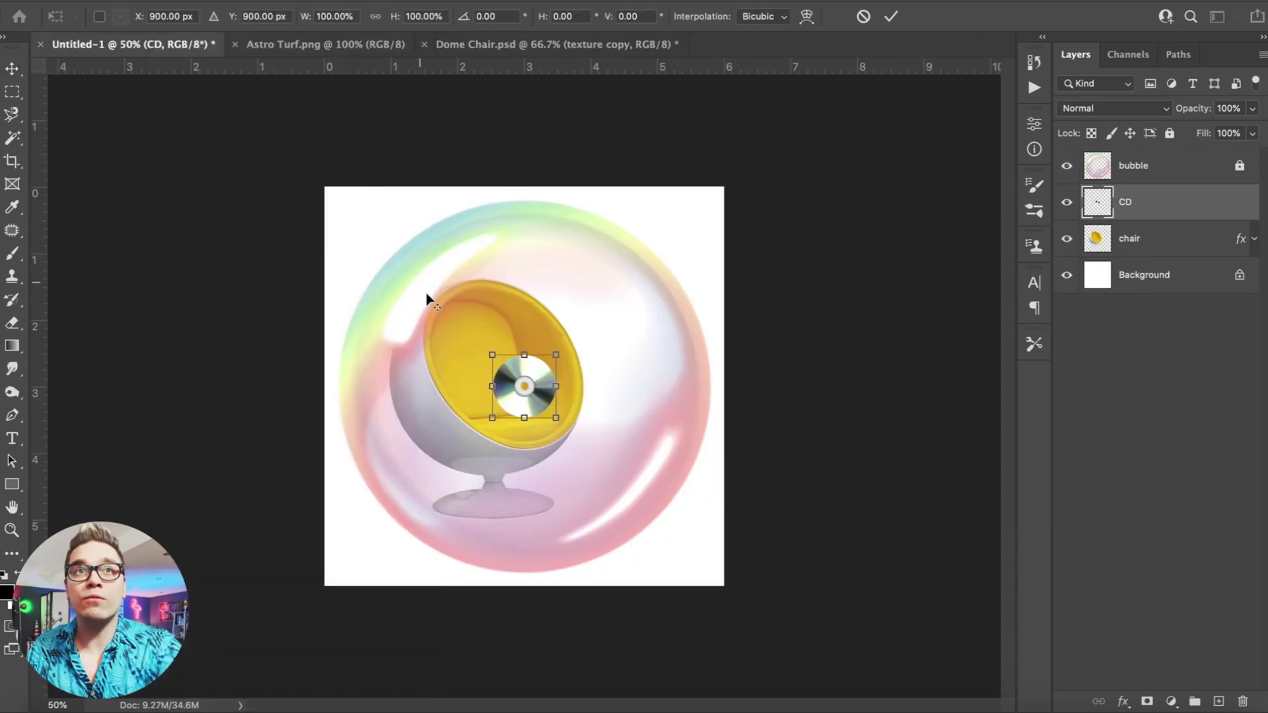
pyautogui.moveTo(495, 357); pyautogui.dragTo(558, 294)
pyautogui.press('Return')
# Check the pixel dimensions and resolution of Astro Turf.png
pyautogui.click(324, 44)
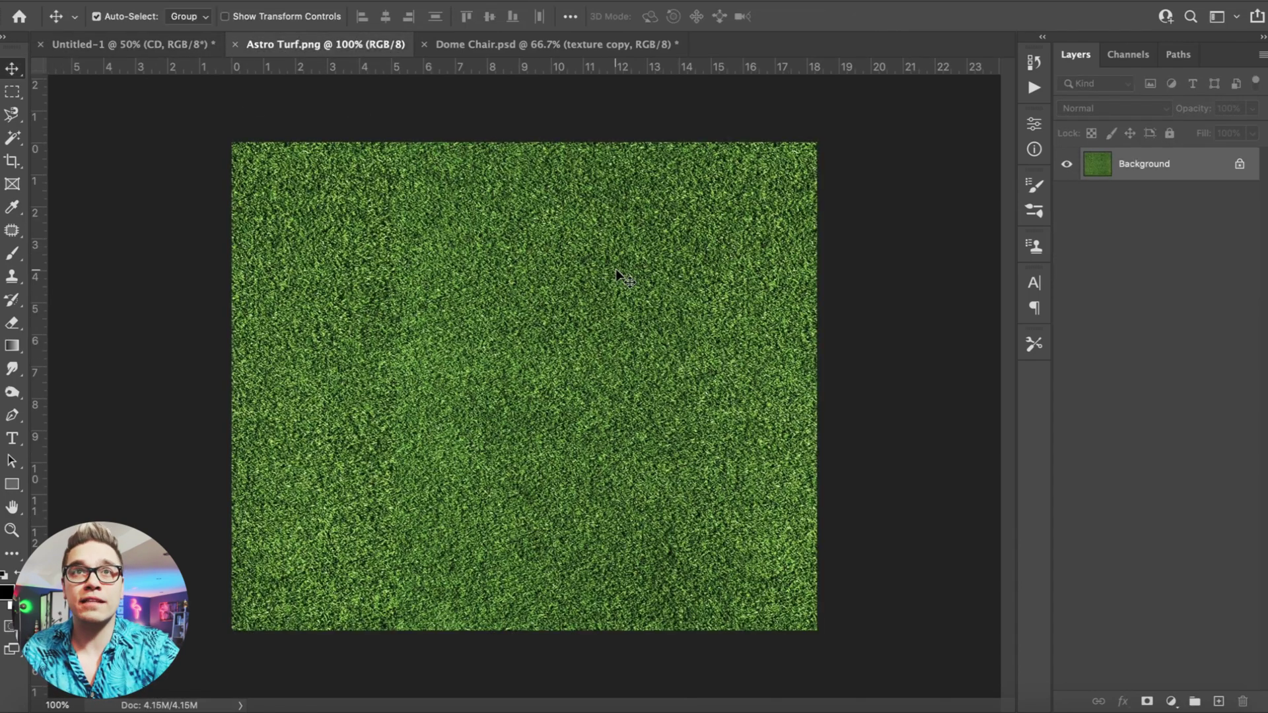
pyautogui.press('super+c')
pyautogui.click(199, 1)
pyautogui.click(224, 104)
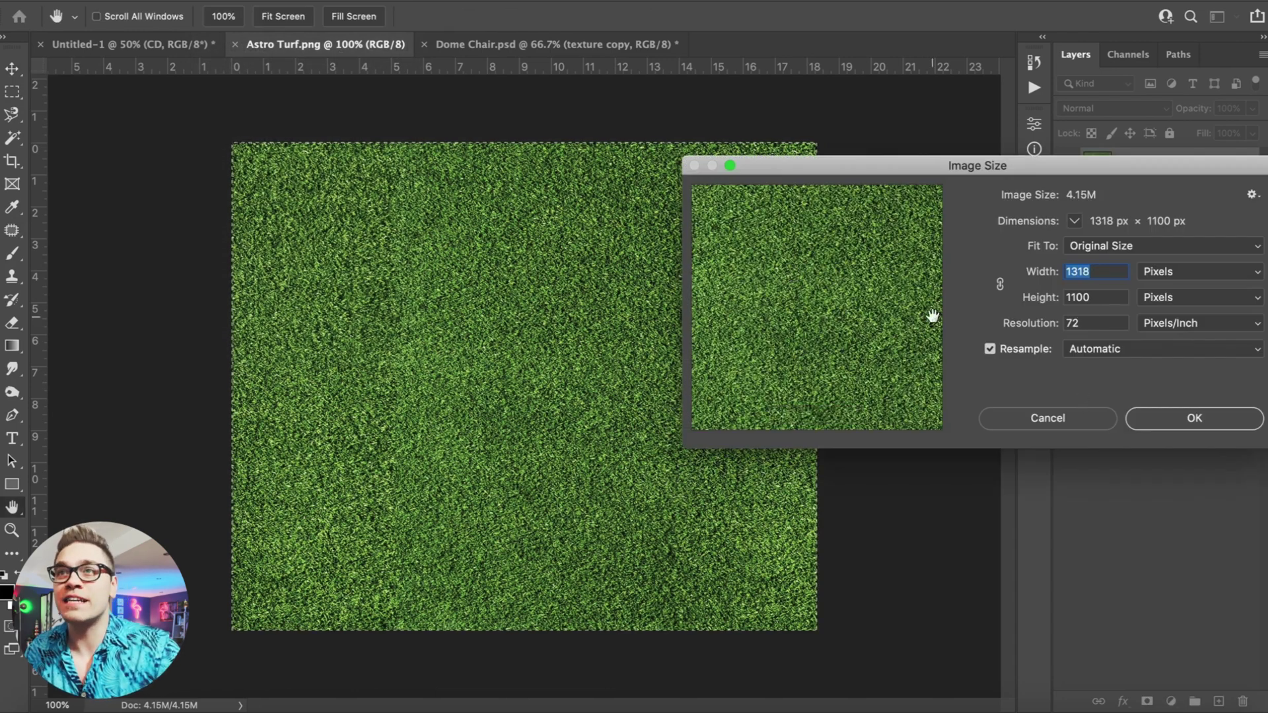
pyautogui.press('Escape')
# Copy the grass from Astro Turf.png onto its own layer and bring it into Untitled-1 beneath the bubble layer
pyautogui.click(12, 93)
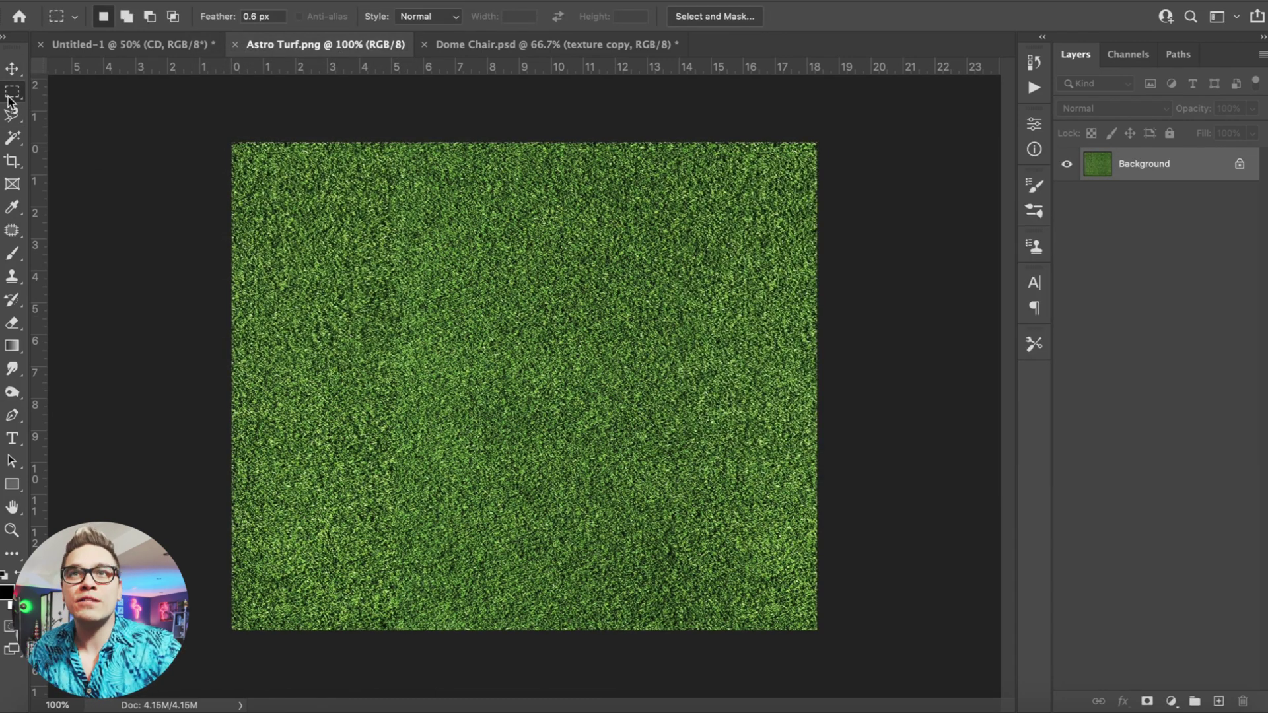
pyautogui.click(165, 1)
pyautogui.click(711, 409)
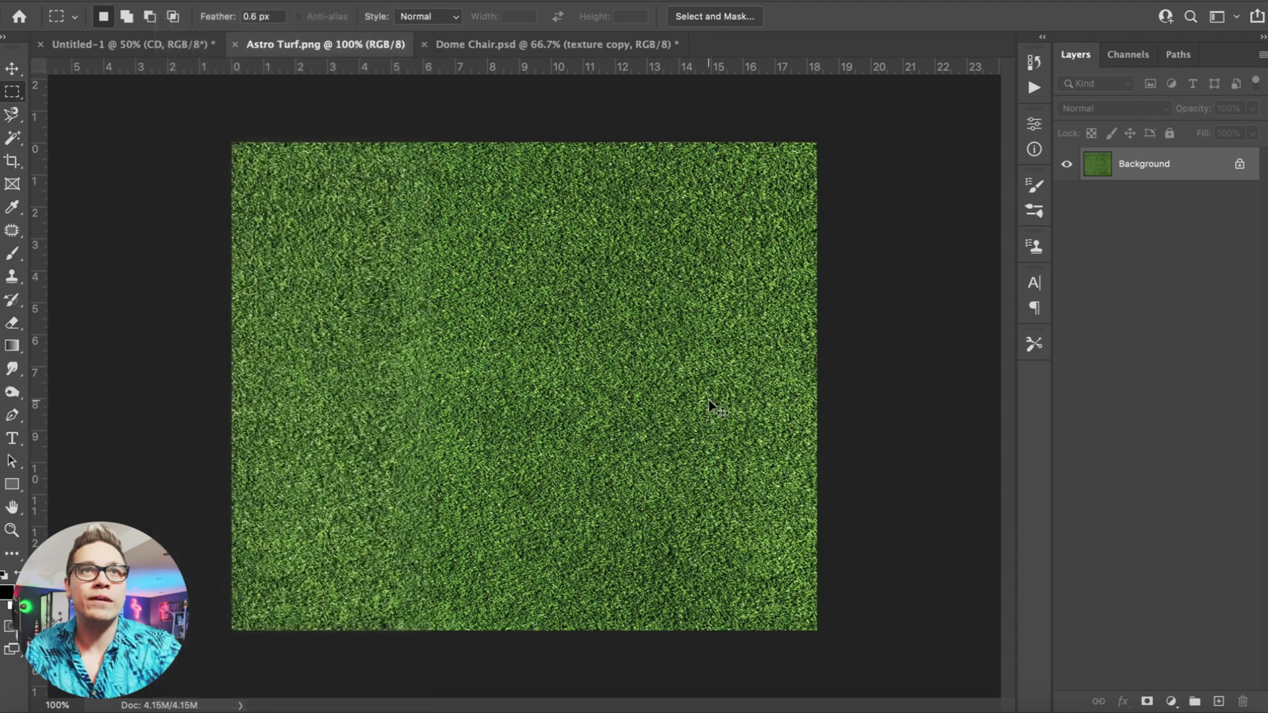
pyautogui.press('super+j')
pyautogui.moveTo(1142, 196); pyautogui.dragTo(503, 383)
pyautogui.press('Return')
# Apply a Perspective transform to the grass layer, widening its near edge well beyond the canvas
pyautogui.click(162, 1)
pyautogui.moveTo(397, 382)
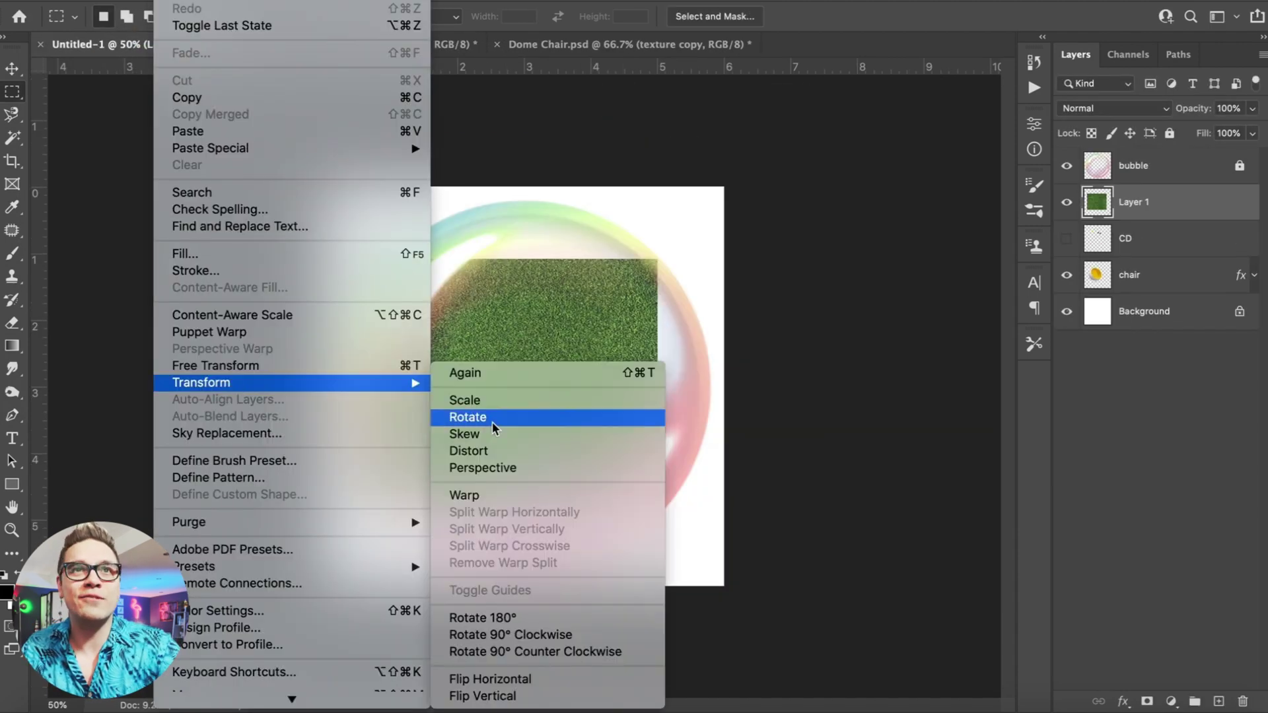
pyautogui.click(498, 463)
pyautogui.moveTo(658, 505); pyautogui.dragTo(954, 483)
pyautogui.press('Return')
# Draw a black ellipse about 5.08 in wide and 1.3 in high over the grass and rasterize the shape
pyautogui.press('m')
pyautogui.click(12, 484)
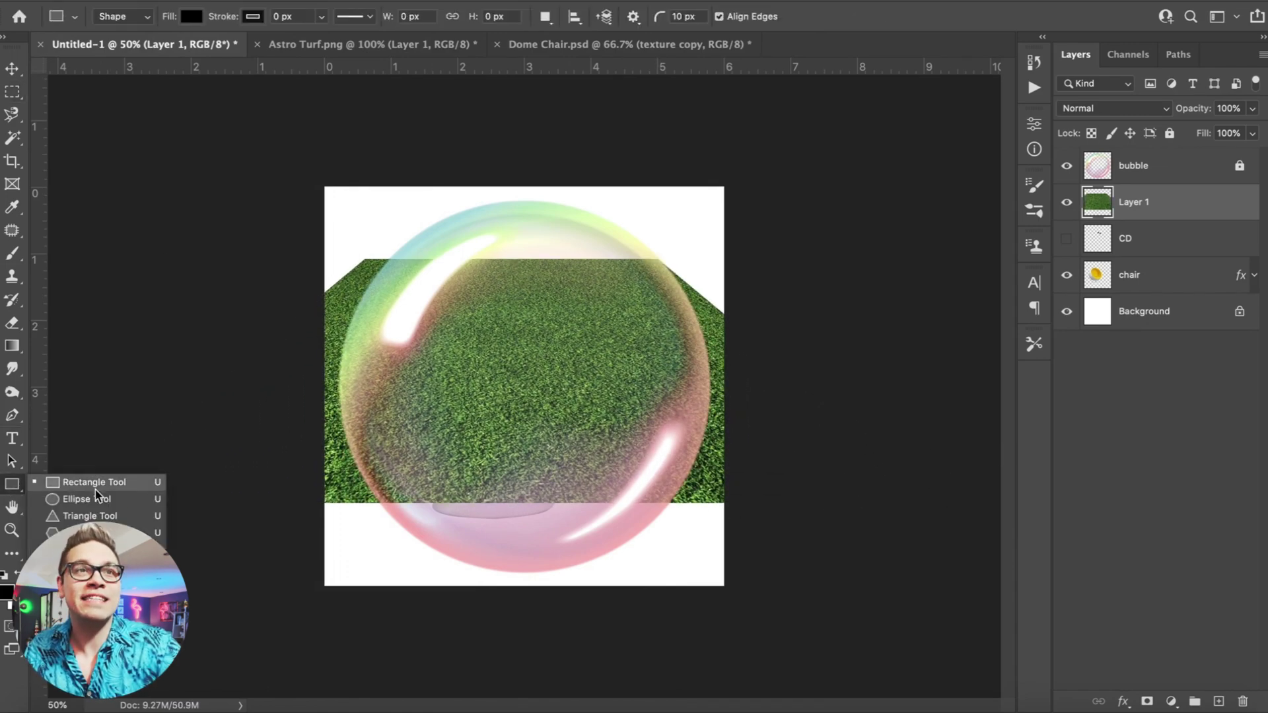
pyautogui.click(111, 505)
pyautogui.moveTo(350, 288); pyautogui.dragTo(690, 374)
pyautogui.click(261, 1)
pyautogui.moveTo(305, 349)
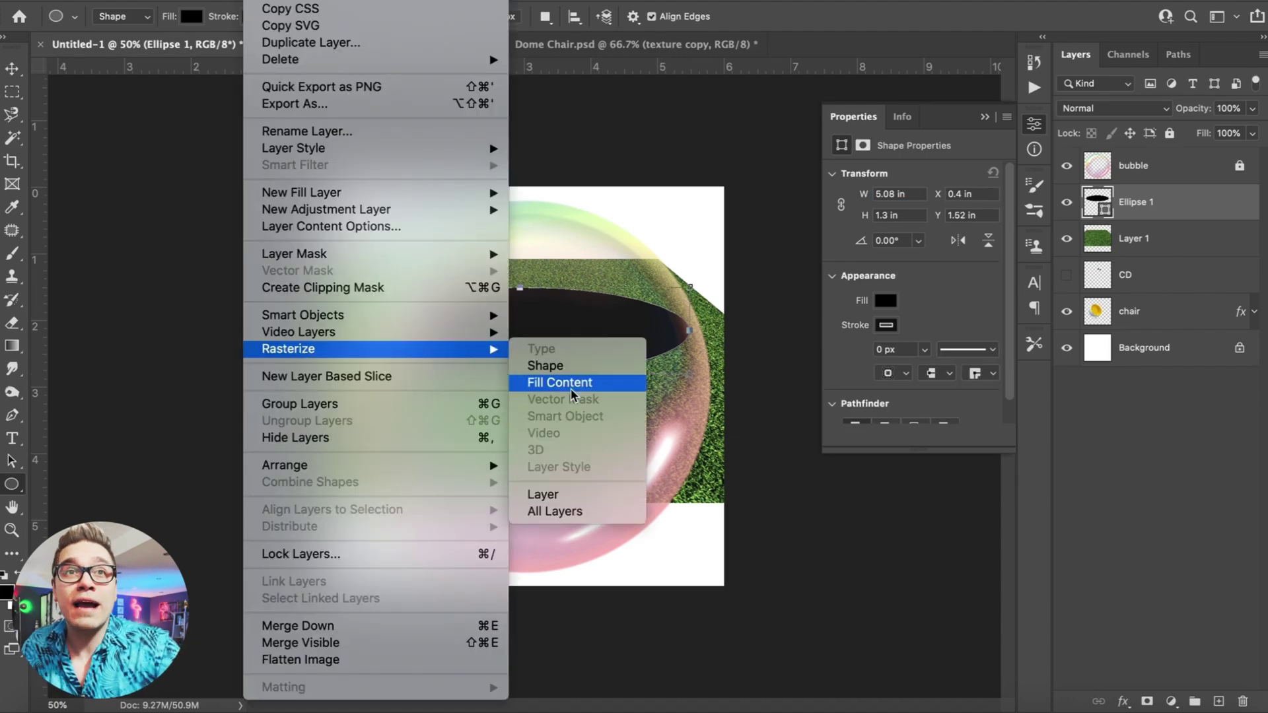
pyautogui.click(555, 366)
# Copy the ellipse-shaped area of the grass to a new layer and name that layer astroturf
pyautogui.press('w')
pyautogui.click(1165, 257)
pyautogui.hotkey('ctrl', 'j')
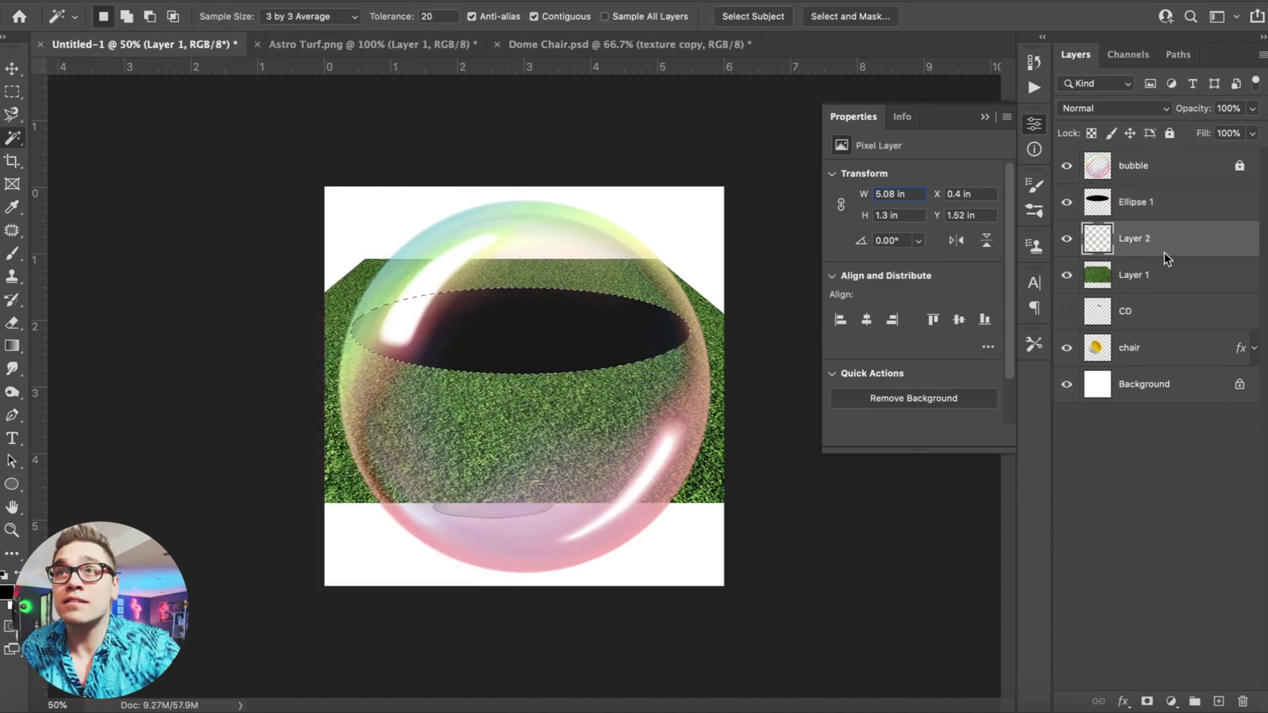
pyautogui.click(1066, 274)
pyautogui.click(1067, 202)
pyautogui.write('astroturf')
pyautogui.press('Return')
# Delete the black ellipse layer and the original grass layer
pyautogui.click(1129, 202)
pyautogui.keyDown('super'); pyautogui.click(1134, 275); pyautogui.keyUp('super')
pyautogui.press('Delete')
# Stack the astroturf layer behind the chair and use Free Transform to fit it as the bubble's floor under the chair
pyautogui.moveTo(1127, 209); pyautogui.dragTo(1125, 296)
pyautogui.click(162, 1)
pyautogui.click(185, 365)
pyautogui.moveTo(346, 283); pyautogui.dragTo(361, 290)
pyautogui.moveTo(440, 337); pyautogui.dragTo(439, 495)
pyautogui.moveTo(368, 447); pyautogui.dragTo(387, 454)
pyautogui.moveTo(546, 484); pyautogui.dragTo(547, 496)
pyautogui.press('Return')
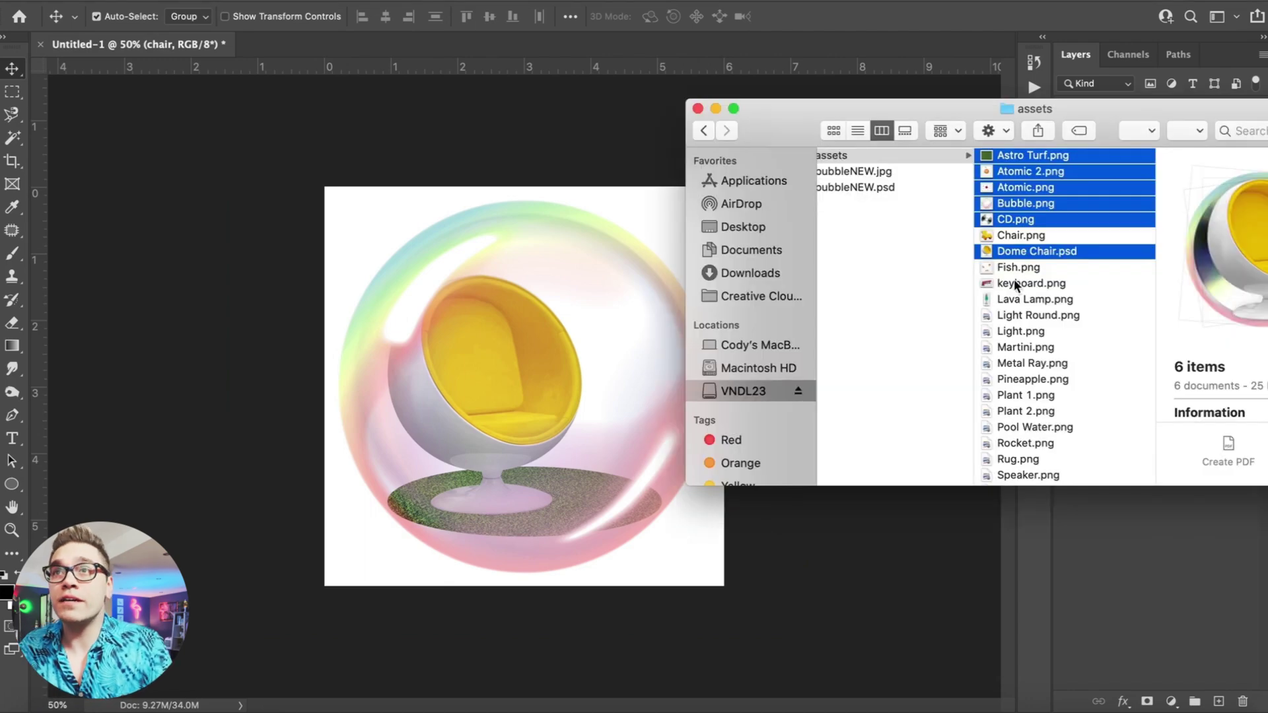
# Open the asset files from Fish.png through Plant 2.png in Photoshop
pyautogui.click(1018, 266)
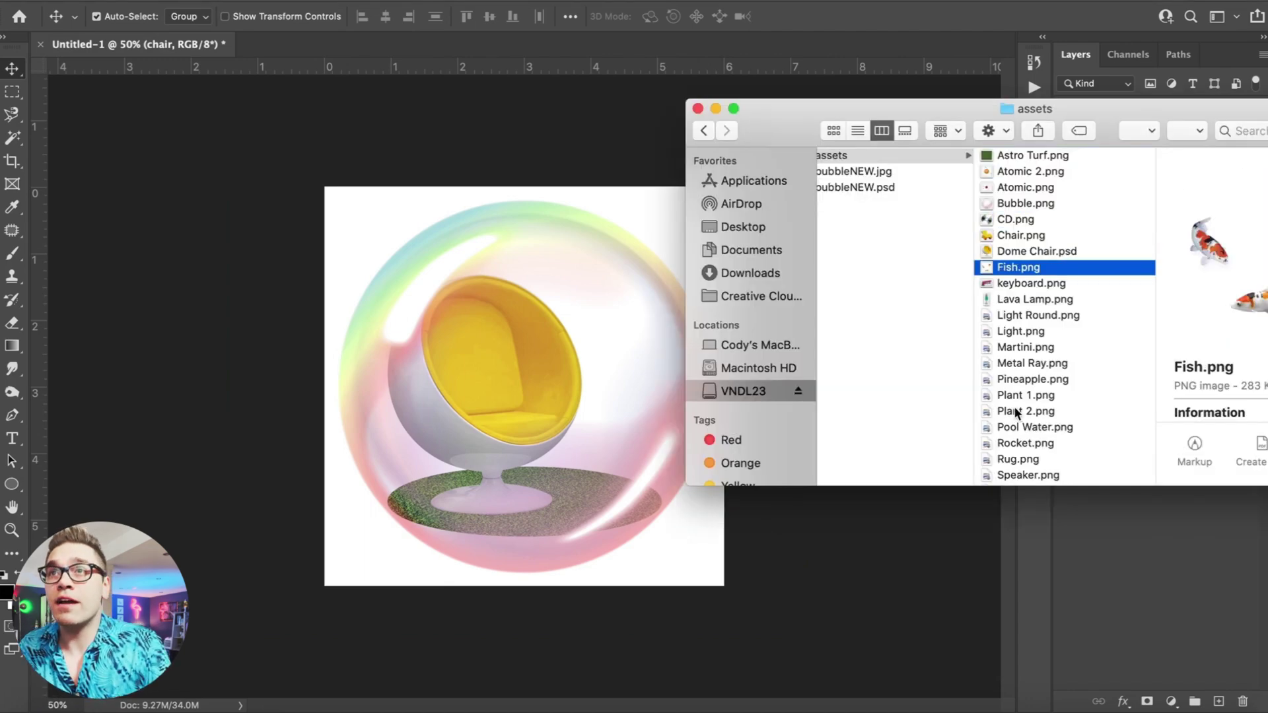
pyautogui.keyDown('shift'); pyautogui.click(1026, 411); pyautogui.keyUp('shift')
pyautogui.moveTo(1026, 411); pyautogui.dragTo(500, 710)
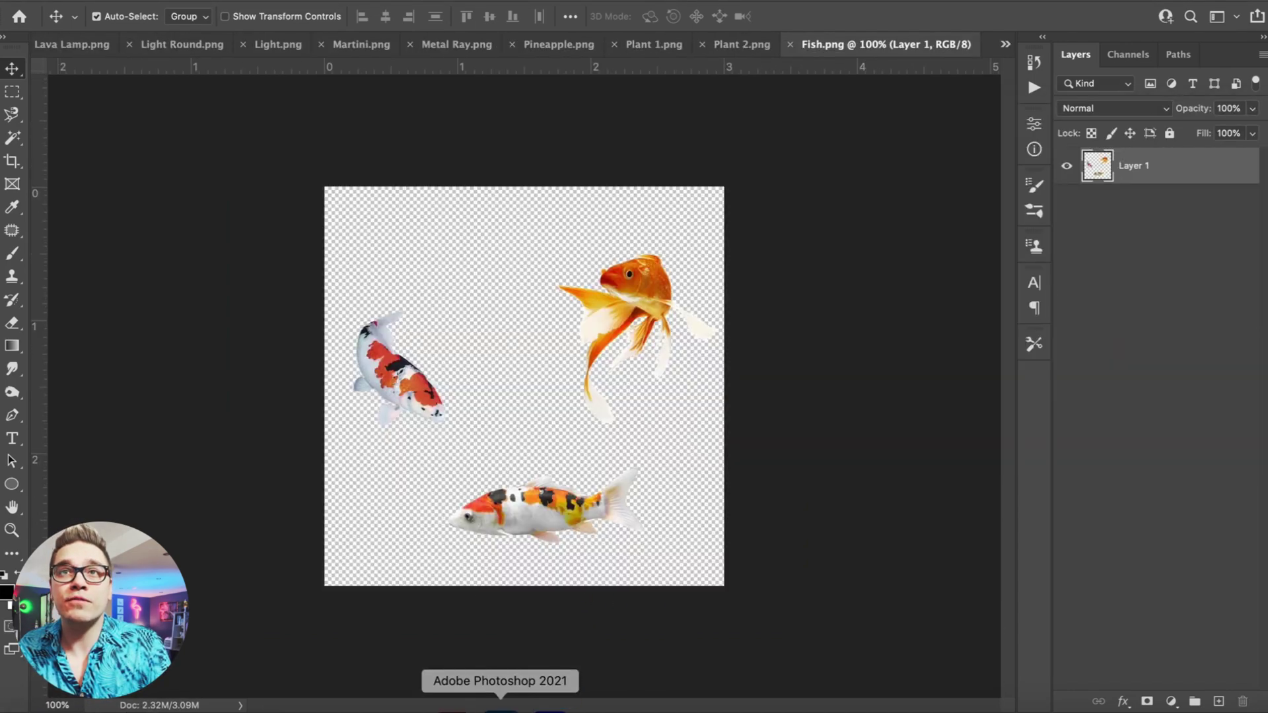
# Copy each of the three fish in Fish.png onto its own layer
pyautogui.press('m')
pyautogui.moveTo(529, 208); pyautogui.dragTo(756, 439)
pyautogui.hotkey('ctrl', 'j')
pyautogui.moveTo(423, 457); pyautogui.dragTo(697, 564)
pyautogui.click(1153, 202)
pyautogui.hotkey('ctrl', 'j')
pyautogui.moveTo(323, 249); pyautogui.dragTo(474, 453)
pyautogui.hotkey('ctrl', 'j')
# Hide the original fish layer and bring the three separated fish layers into Untitled-1
pyautogui.click(1066, 276)
pyautogui.keyDown('shift'); pyautogui.click(1140, 181); pyautogui.keyUp('shift')
pyautogui.moveTo(1169, 173); pyautogui.dragTo(585, 315)
pyautogui.press('v')
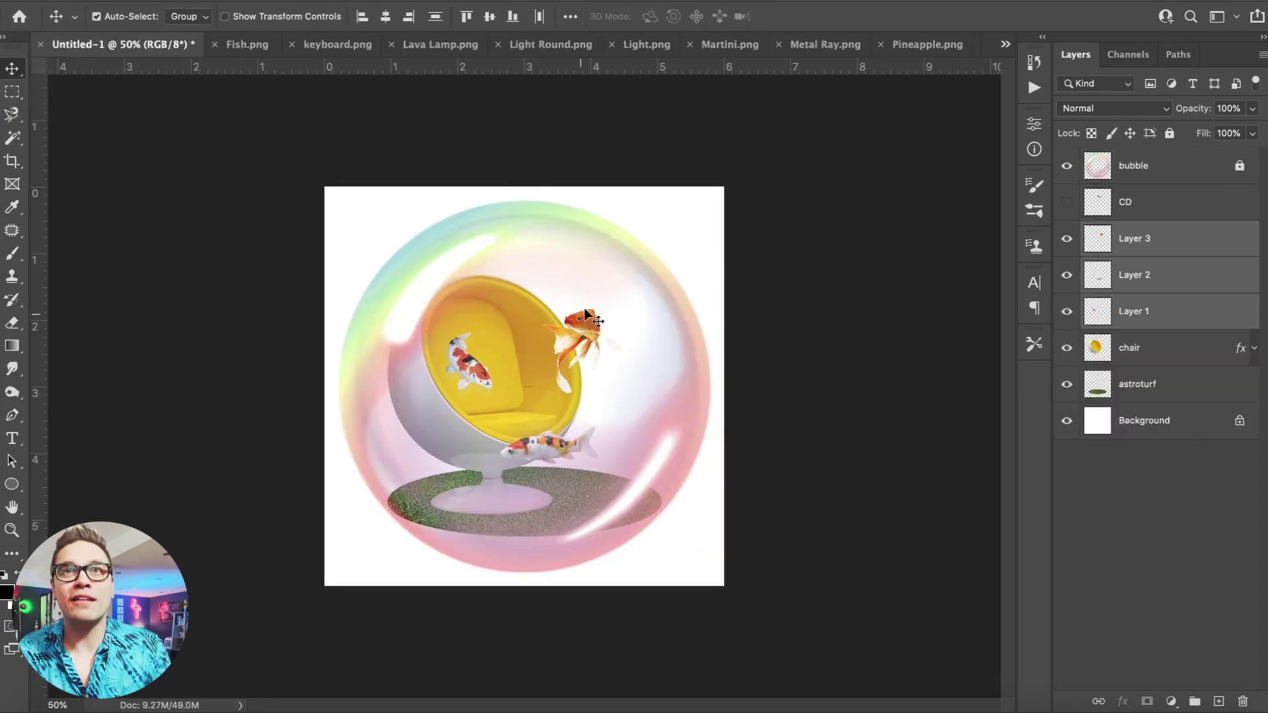
# Rename the three fish layers as fish 1, fish 2 and fish 3
pyautogui.doubleClick(1132, 311)
pyautogui.write('fish 1')
pyautogui.doubleClick(1135, 275)
pyautogui.write('fish 2')
pyautogui.press('Return')
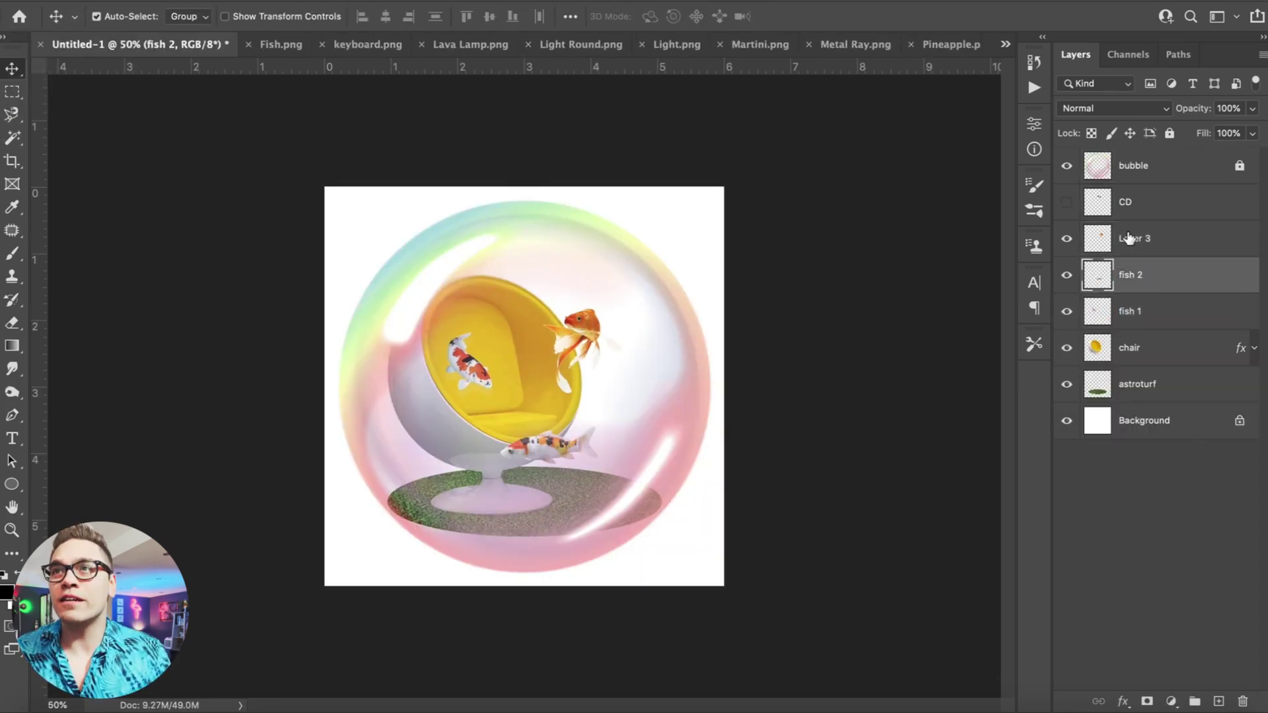
pyautogui.doubleClick(1129, 238)
pyautogui.write('fish 3')
pyautogui.press('Return')
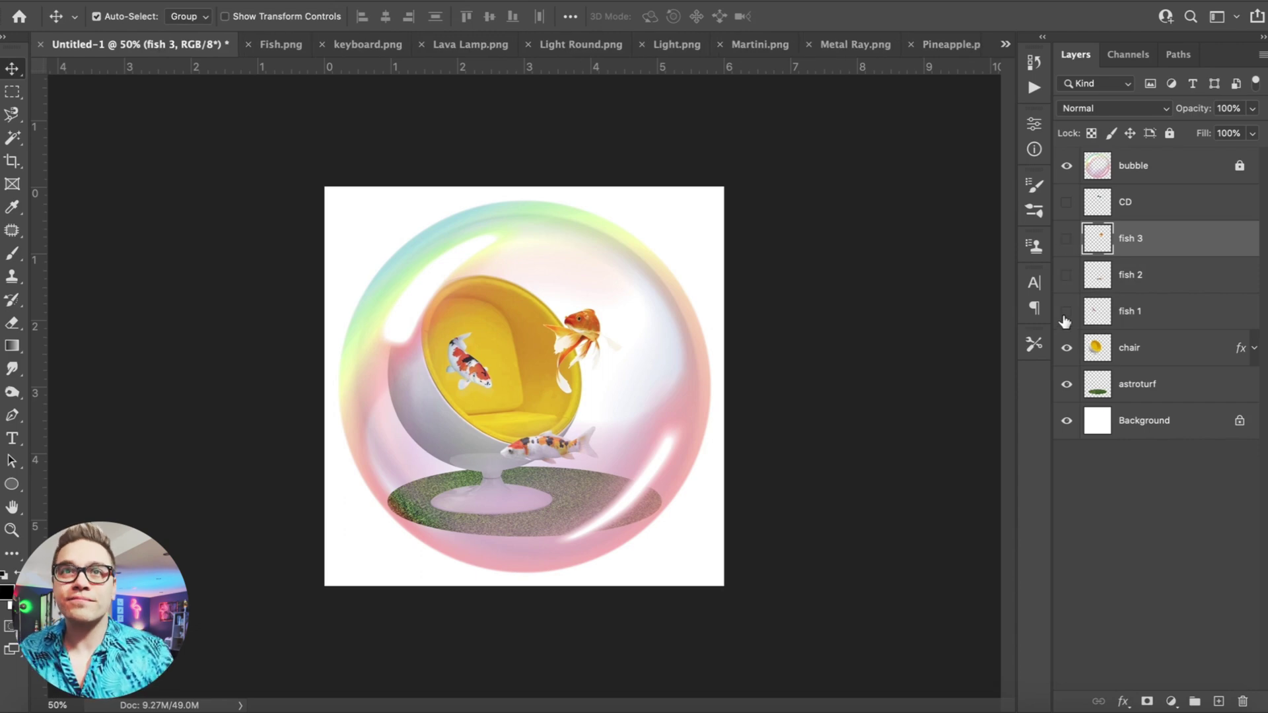
# Close Fish.png without saving its changes
pyautogui.click(287, 45)
pyautogui.click(124, 44)
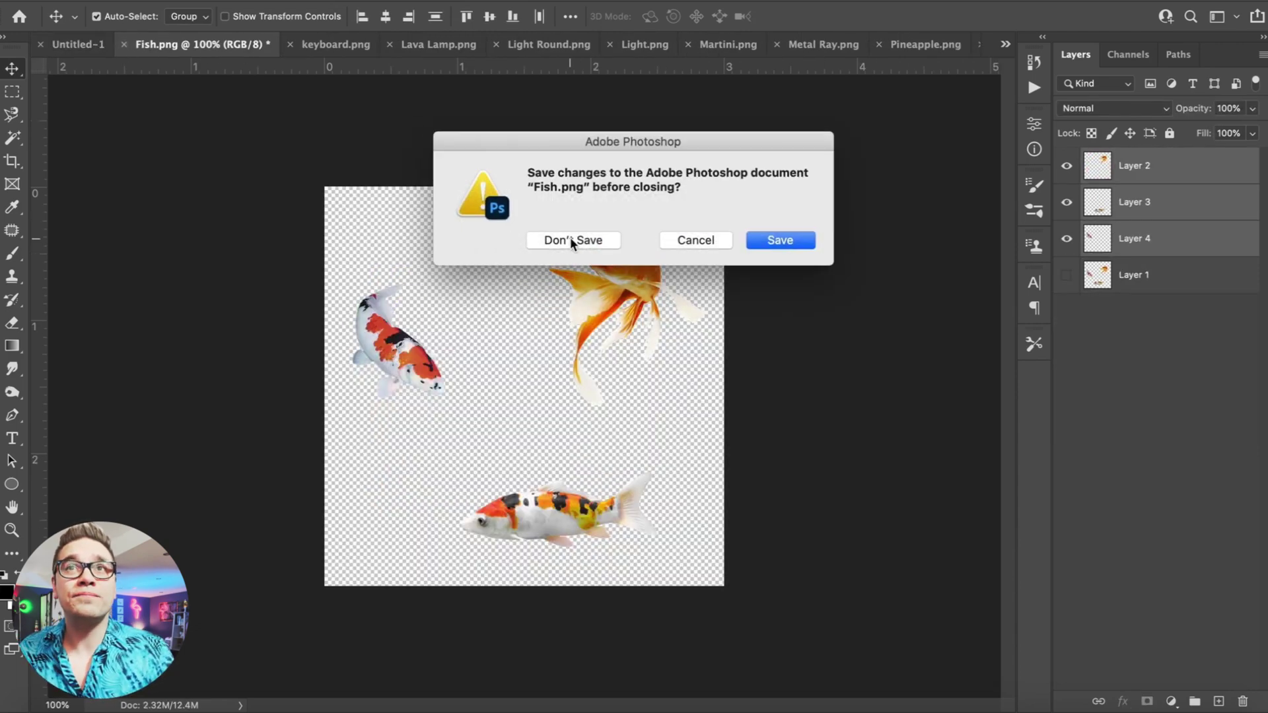
pyautogui.click(572, 239)
# Copy the keyboard from keyboard.png, close that file and paste the keyboard into Untitled-1
pyautogui.click(295, 52)
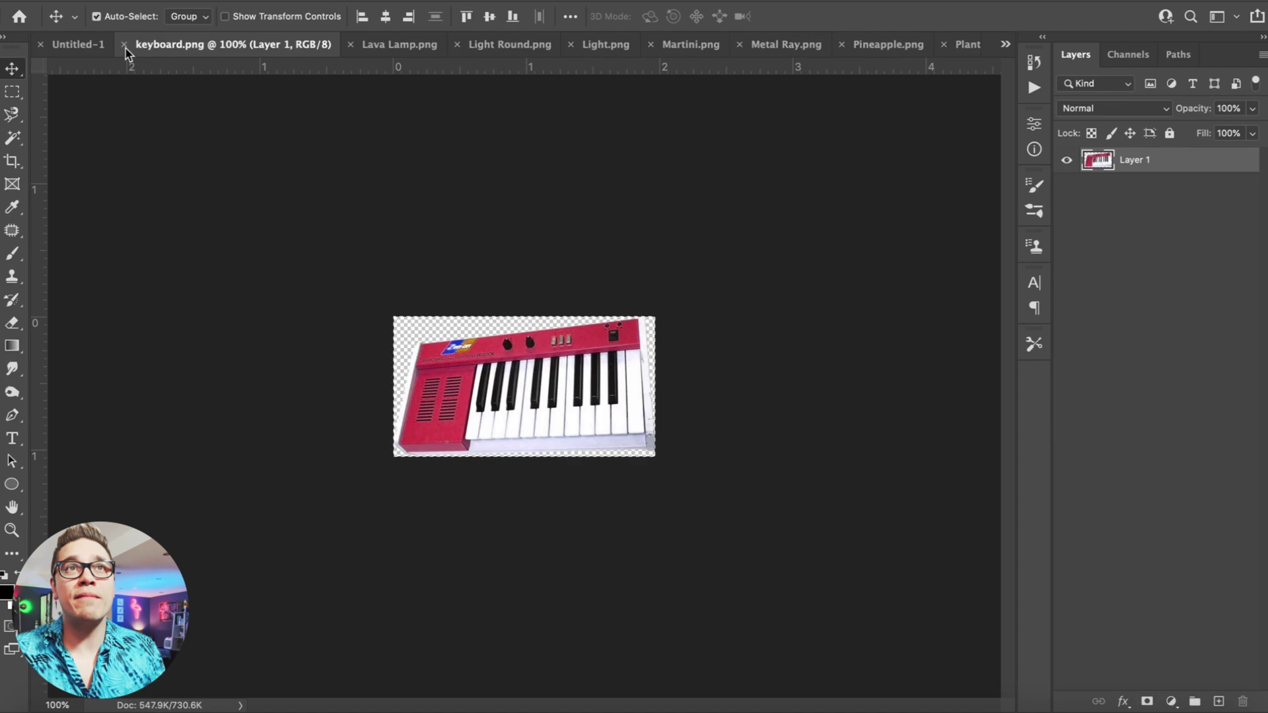
pyautogui.click(125, 44)
pyautogui.press('super+v')
pyautogui.press('Return')
# Rotate the keyboard upright with Free Transform and stand it on the turf in front of the chair
pyautogui.click(165, 2)
pyautogui.click(239, 367)
pyautogui.moveTo(418, 372); pyautogui.dragTo(509, 290)
pyautogui.moveTo(502, 382); pyautogui.dragTo(473, 428)
pyautogui.press('Return')
# Recolour the keyboard with a Hue/Saturation adjustment, setting Hue to +180
pyautogui.click(198, 2)
pyautogui.moveTo(255, 17)
pyautogui.click(522, 112)
pyautogui.moveTo(1015, 187); pyautogui.dragTo(1126, 178)
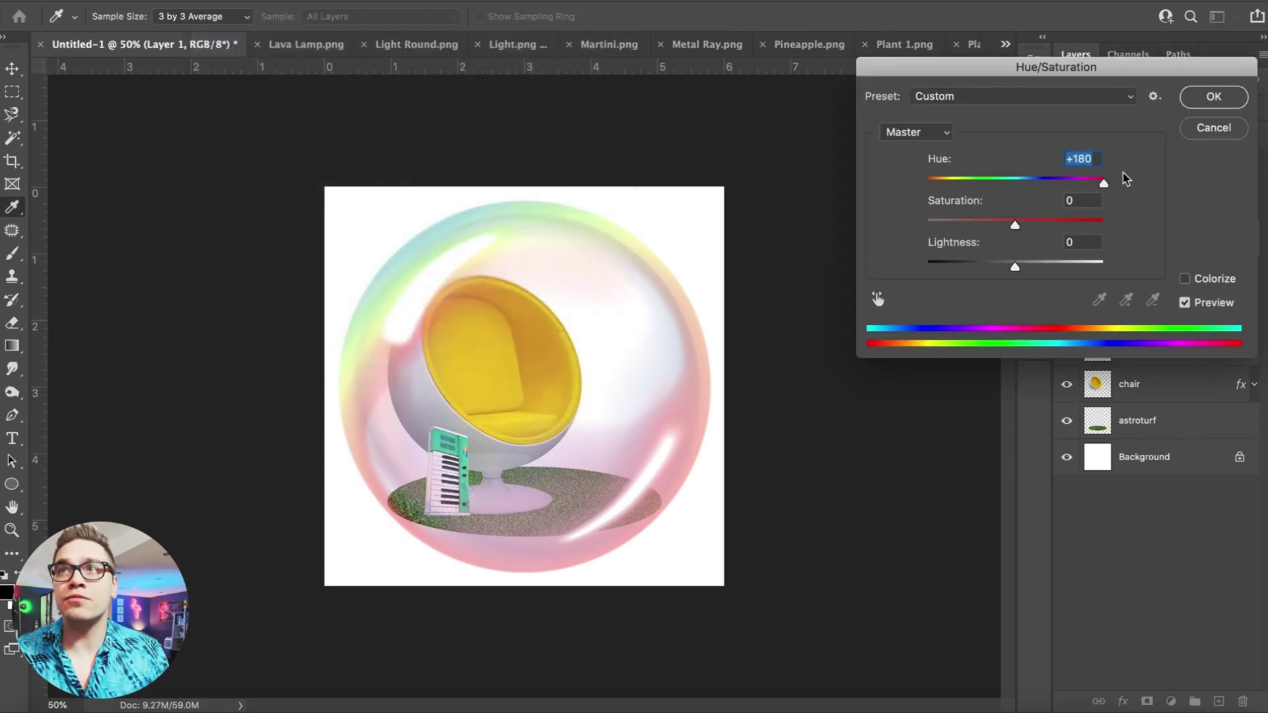
pyautogui.press('Return')
# Name the keyboard's layer keyboard and shift the instrument closer to the chair's base
pyautogui.write('keyboard')
pyautogui.press('Return')
pyautogui.moveTo(449, 445); pyautogui.dragTo(464, 450)
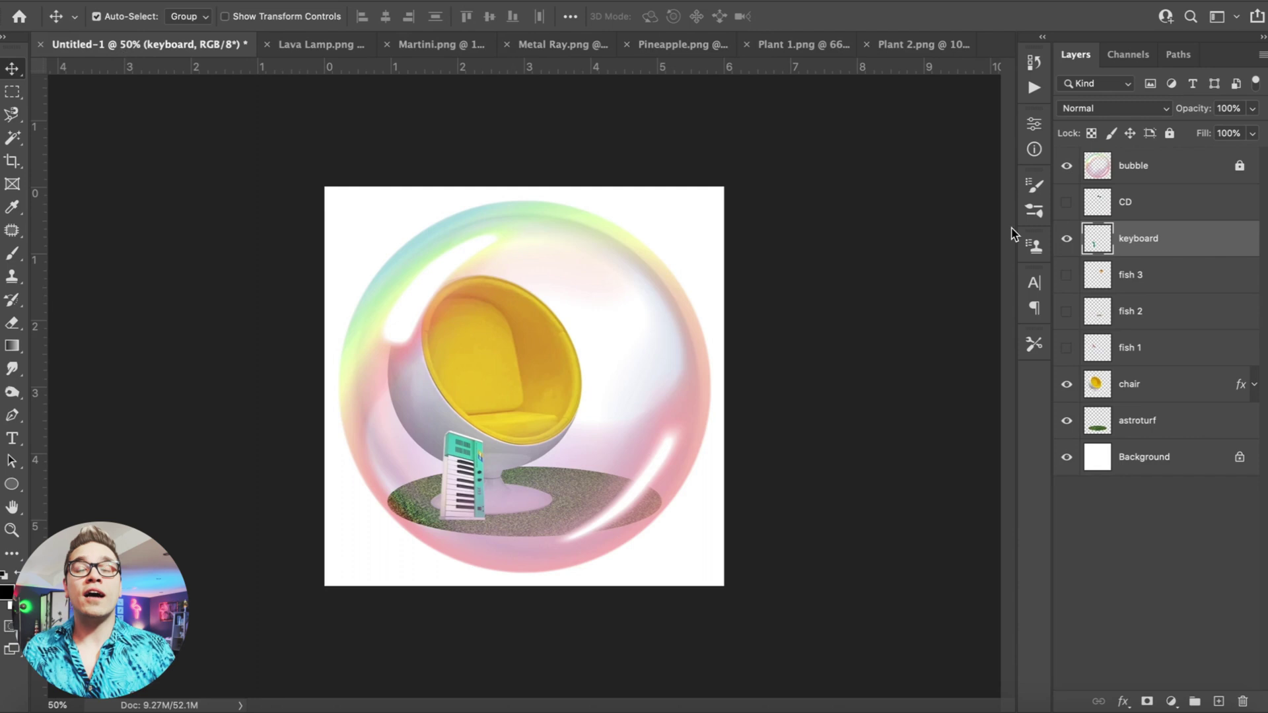
# Paste the copied light fixture above the astroturf layer and name its layer lights
pyautogui.click(1156, 420)
pyautogui.hotkey('ctrl', 'v')
pyautogui.write('lights')
pyautogui.press('Return')
# Raise the lights toward the bubble's top and stack them behind the chair
pyautogui.hotkey('ctrl', ']')
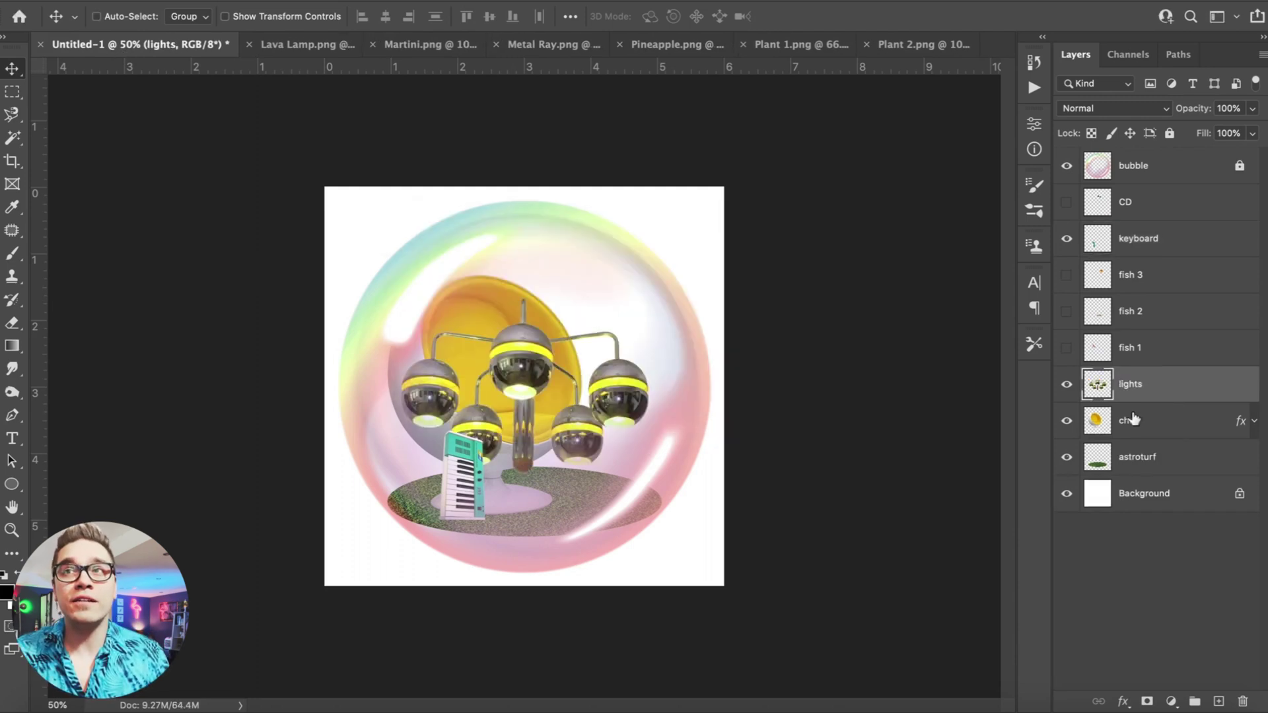
pyautogui.moveTo(529, 342); pyautogui.dragTo(529, 253)
pyautogui.hotkey('ctrl', '[')
# Scale the chair down slightly with Free Transform, keeping its base on the turf
pyautogui.keyDown('ctrl'); pyautogui.click(465, 328); pyautogui.keyUp('ctrl')
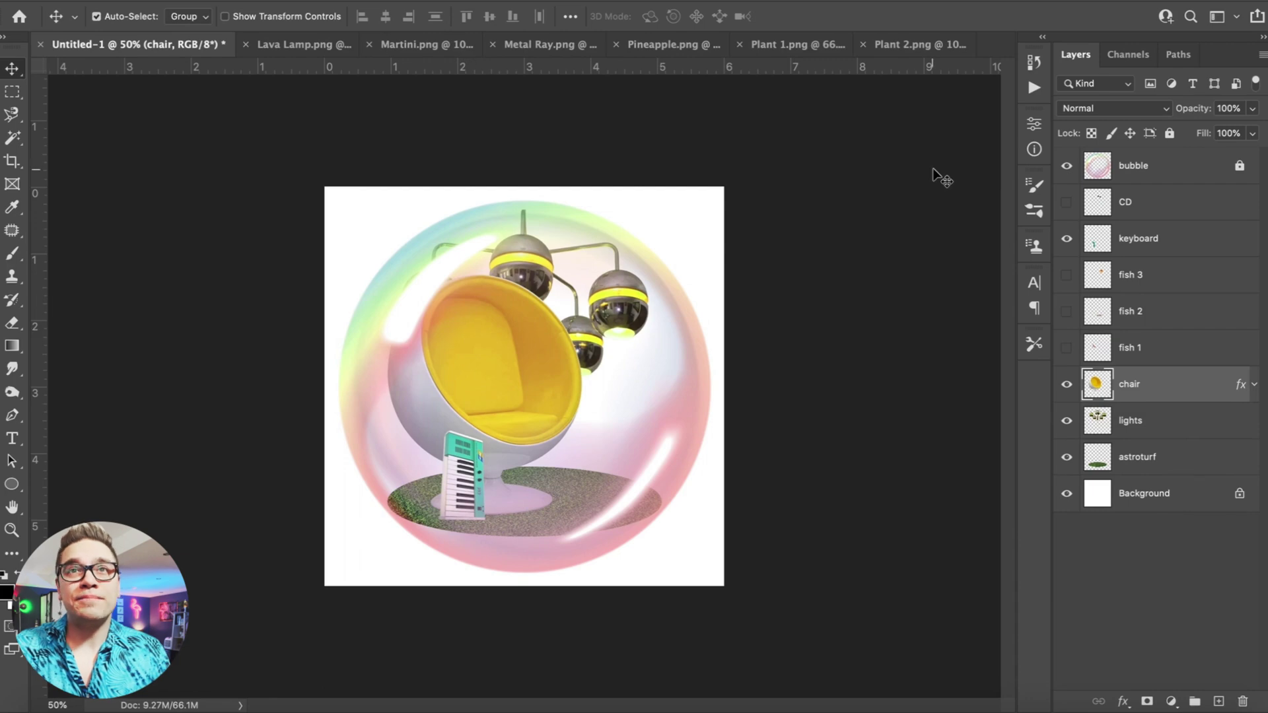
pyautogui.click(195, 368)
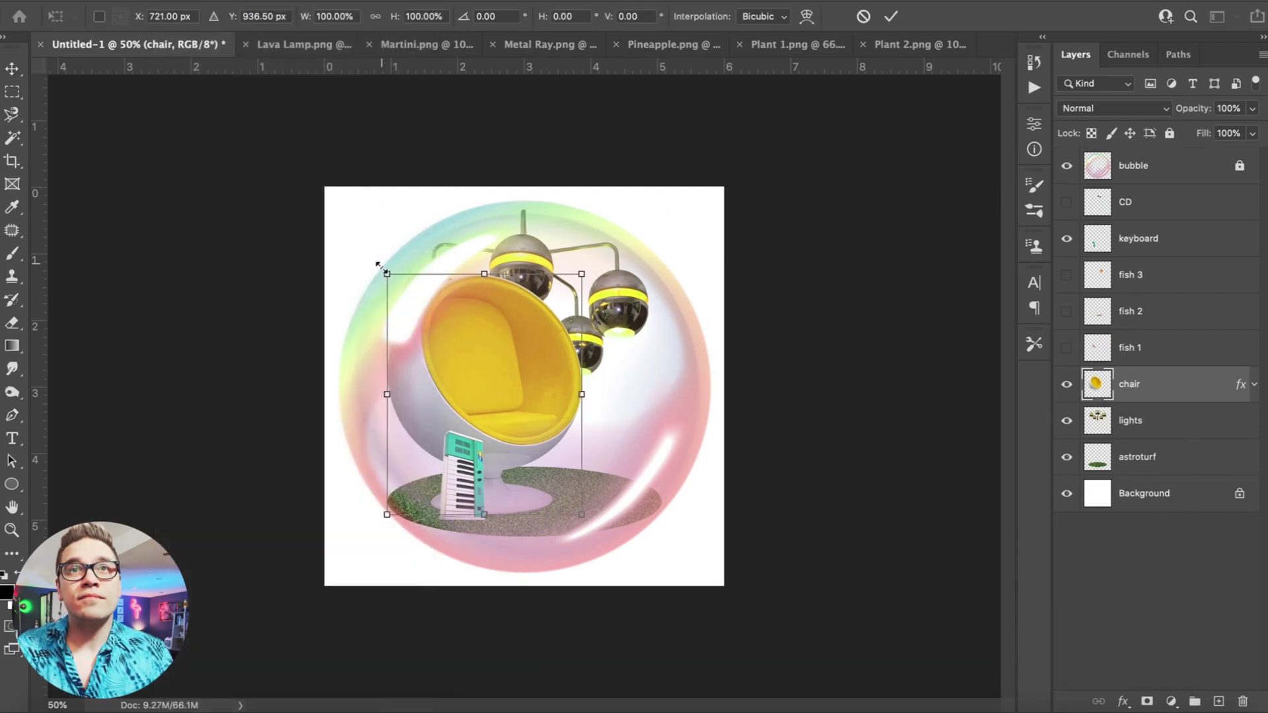
pyautogui.moveTo(582, 275); pyautogui.dragTo(563, 295)
pyautogui.press('Return')
# Scale the lights down with Free Transform and move them up to hang from the bubble's top
pyautogui.click(529, 270)
pyautogui.click(170, 2)
pyautogui.click(195, 365)
pyautogui.moveTo(401, 209); pyautogui.dragTo(446, 220)
pyautogui.moveTo(520, 270); pyautogui.dragTo(519, 246)
pyautogui.press('Return')
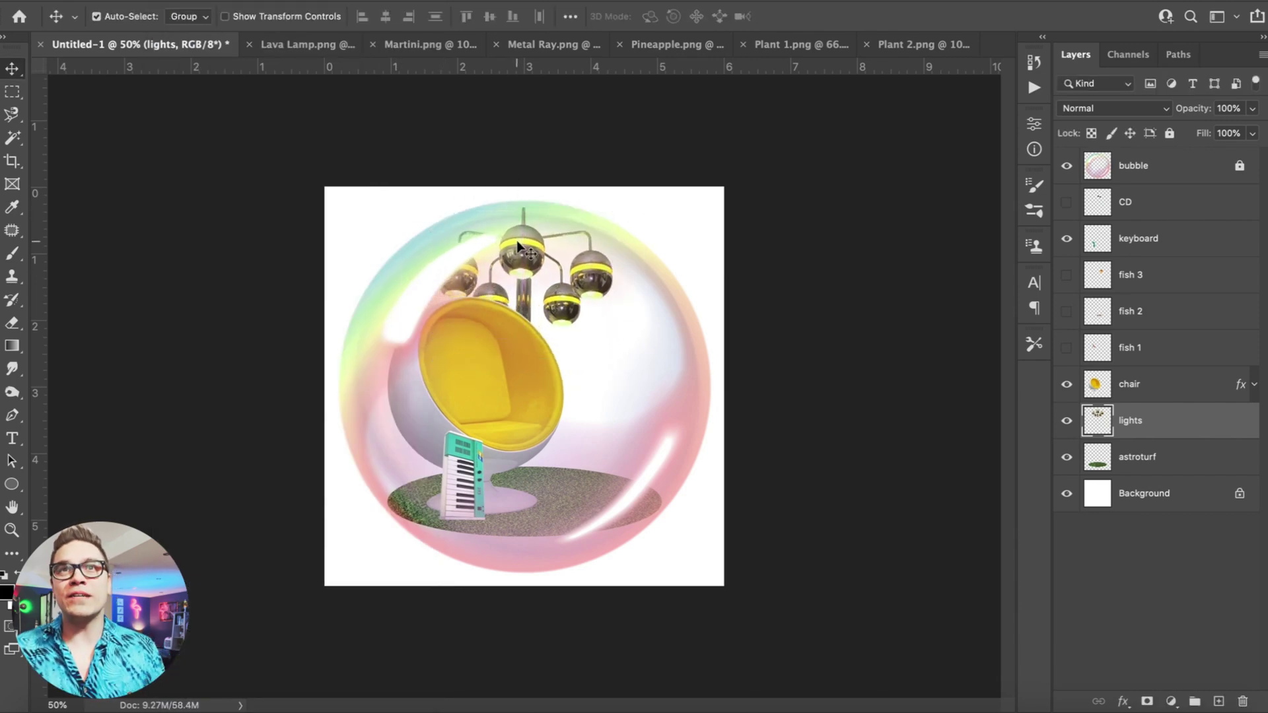
# Scale the chair and keyboard down together with Free Transform to leave room below the lights
pyautogui.click(436, 375)
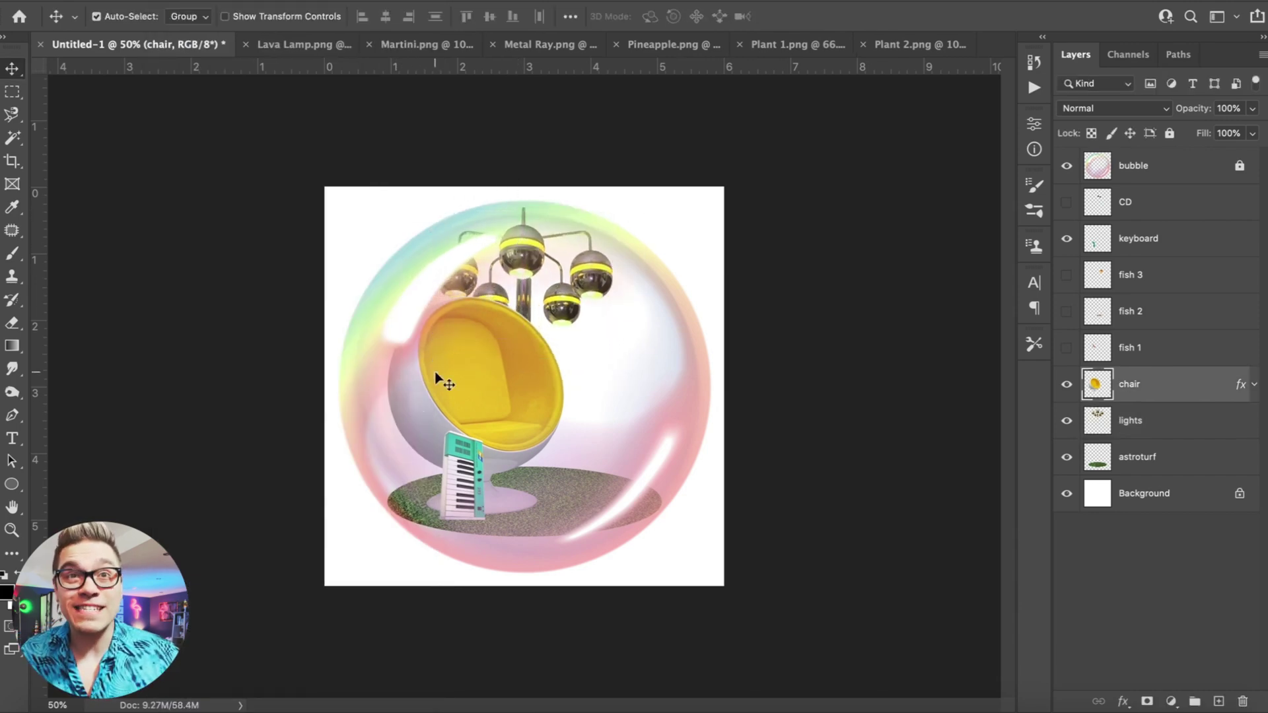
pyautogui.click(476, 482)
pyautogui.click(161, 0)
pyautogui.click(242, 365)
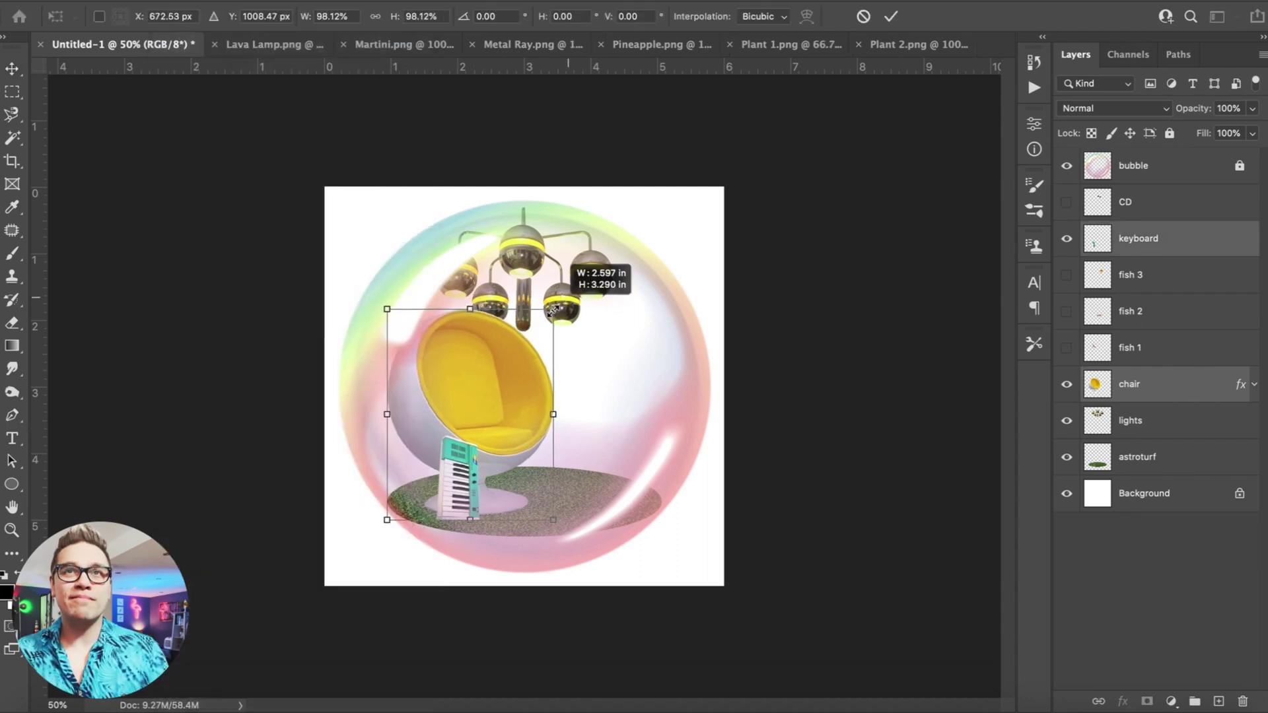
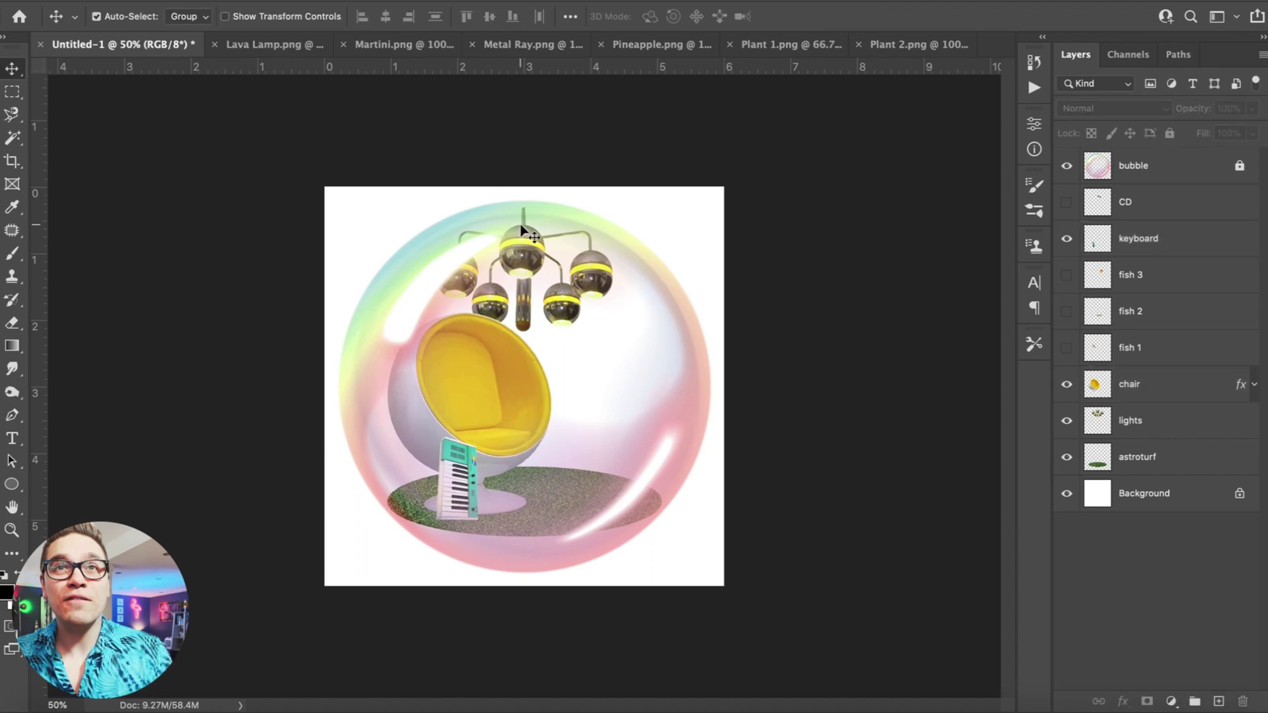
# Scale the lights to 83.32% with Free Transform and raise them to meet the bubble's top
pyautogui.click(174, 1)
pyautogui.click(883, 304)
pyautogui.click(517, 254)
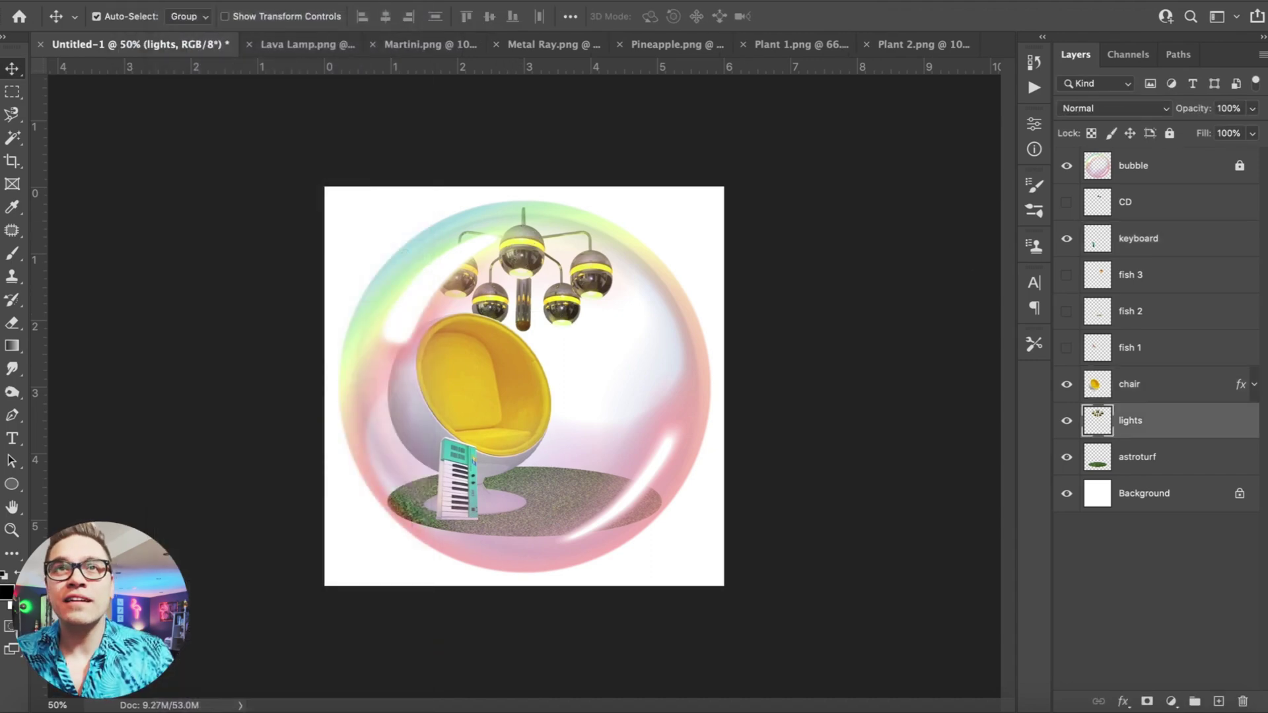
pyautogui.click(173, 1)
pyautogui.click(270, 363)
pyautogui.moveTo(435, 207); pyautogui.dragTo(450, 217)
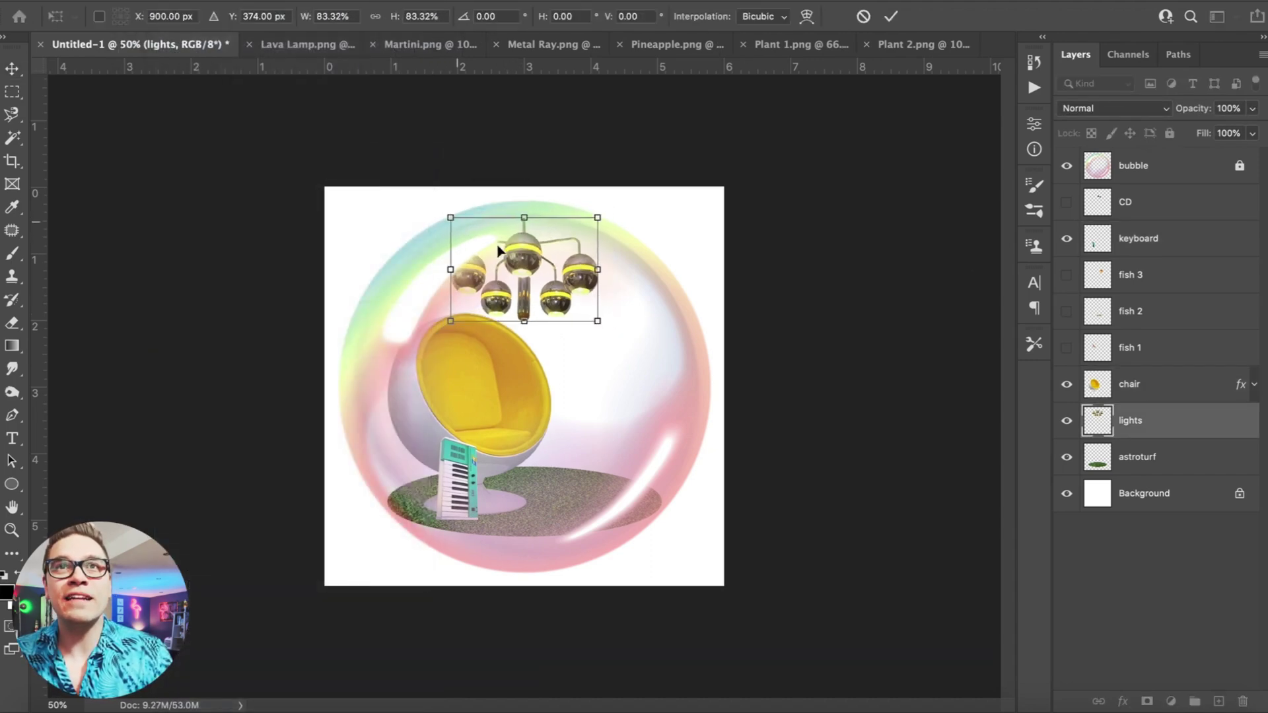
pyautogui.moveTo(538, 266); pyautogui.dragTo(539, 258)
pyautogui.press('Return')
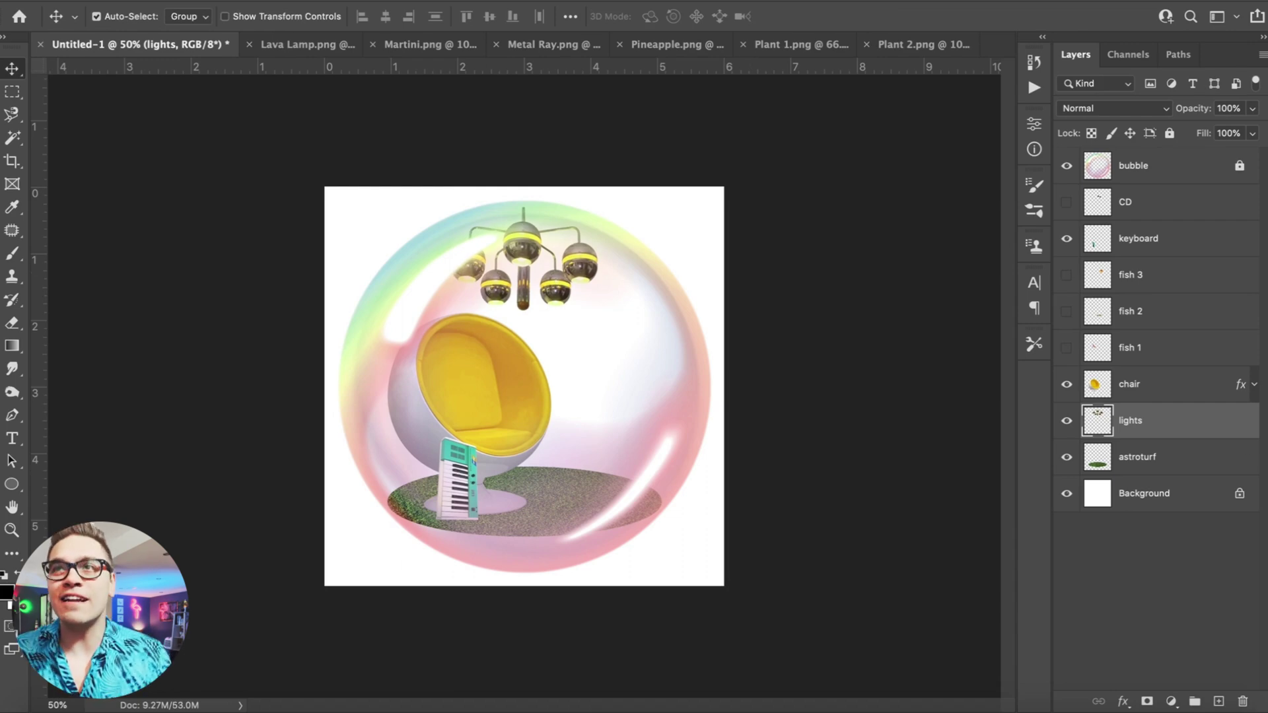
# Bring the metal ray from Metal Ray.png into Untitled-1, close that file and name the new layer ray
pyautogui.click(556, 46)
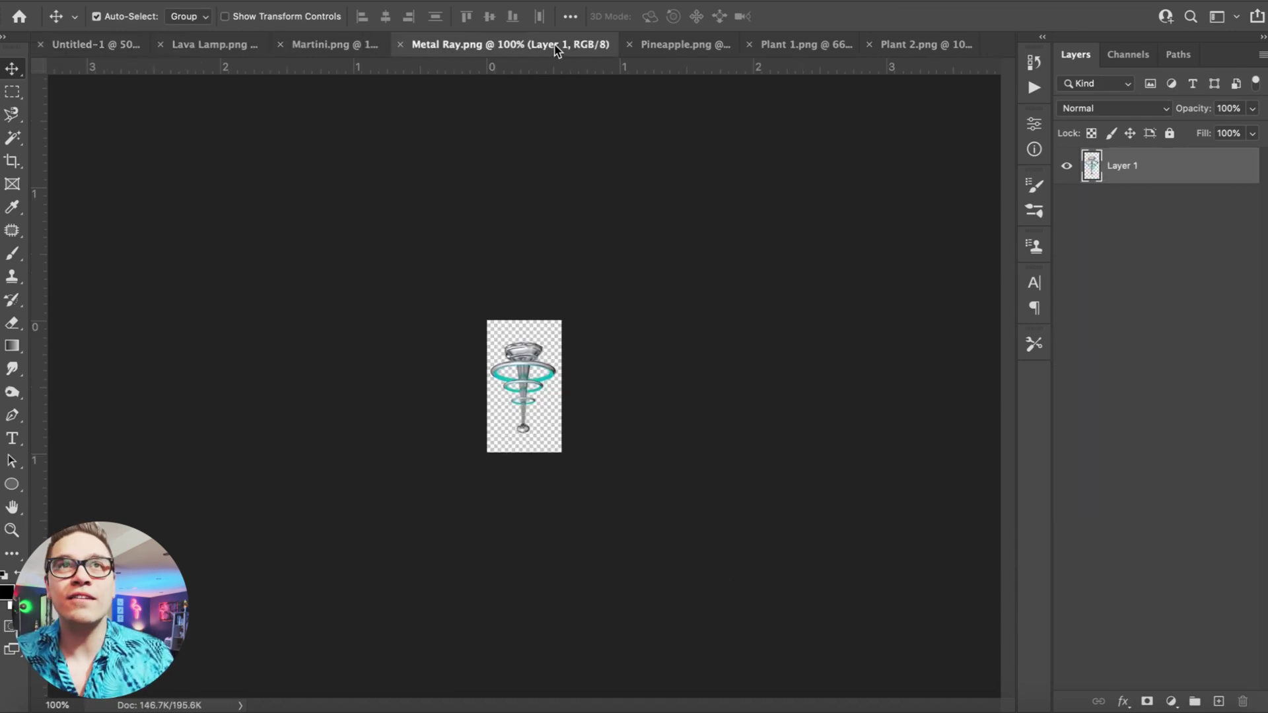
pyautogui.click(399, 44)
pyautogui.write('ray')
pyautogui.press('Return')
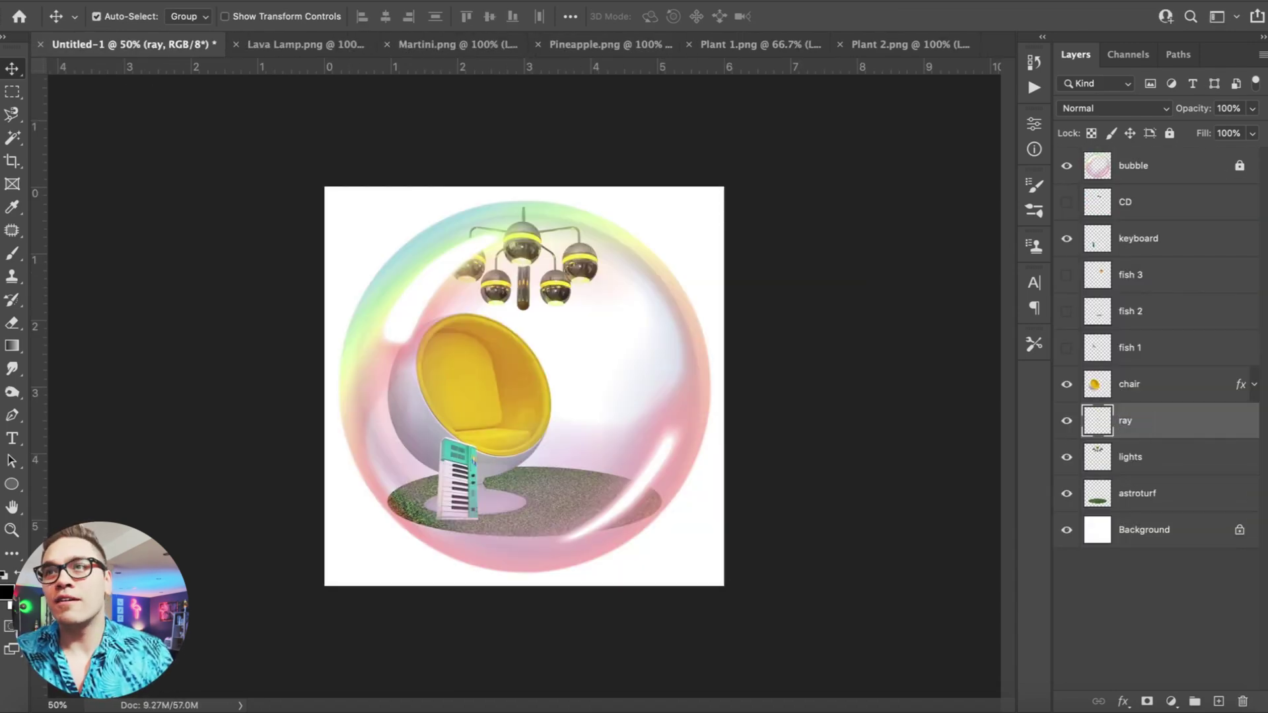
# Stack the ray layer above the fish 2 layer and hide it
pyautogui.press('super+]')
pyautogui.press('super+]')
pyautogui.press('super+]')
pyautogui.click(1066, 311)
# Copy the lamp from Lava Lamp.png, close that file and paste the lamp into Untitled-1
pyautogui.click(326, 44)
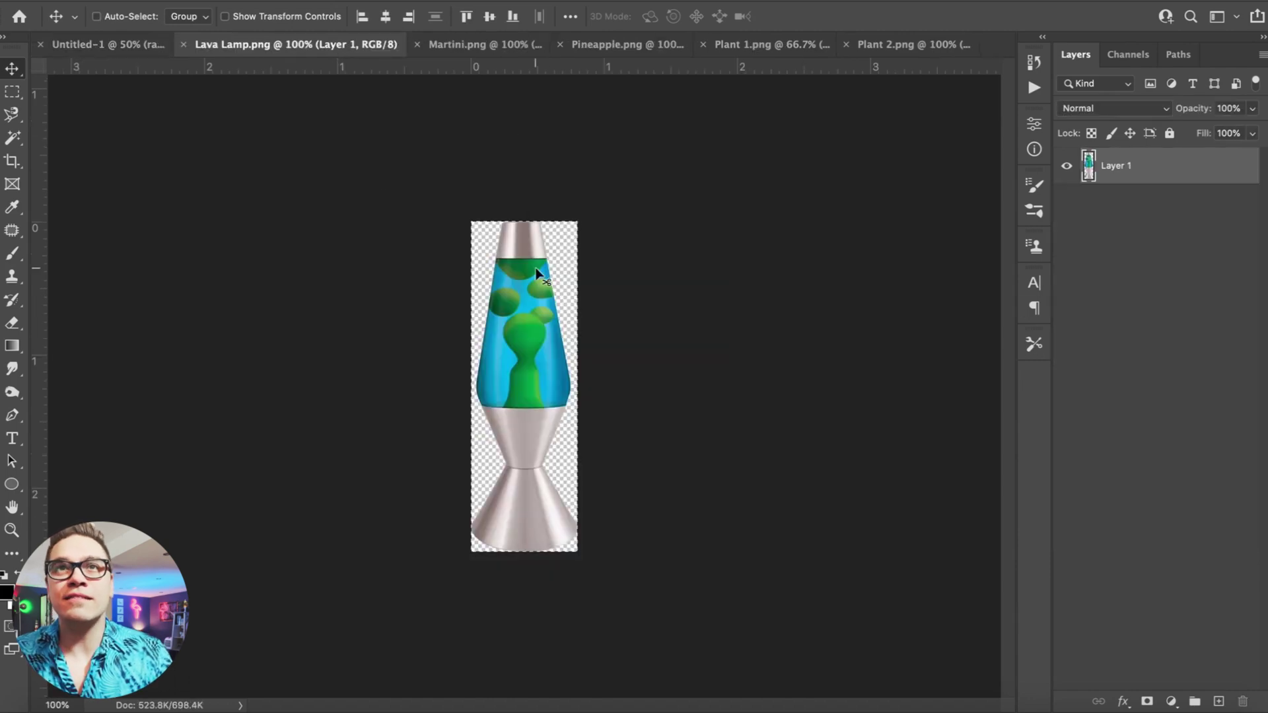
pyautogui.click(185, 44)
pyautogui.hotkey('ctrl', 'v')
pyautogui.press('Return')
# Scale the lava lamp down slightly with Free Transform and position it on the turf behind the keyboard, overlapping the chair's edge
pyautogui.moveTo(518, 354); pyautogui.dragTo(488, 398)
pyautogui.click(416, 436)
pyautogui.click(171, 2)
pyautogui.click(248, 367)
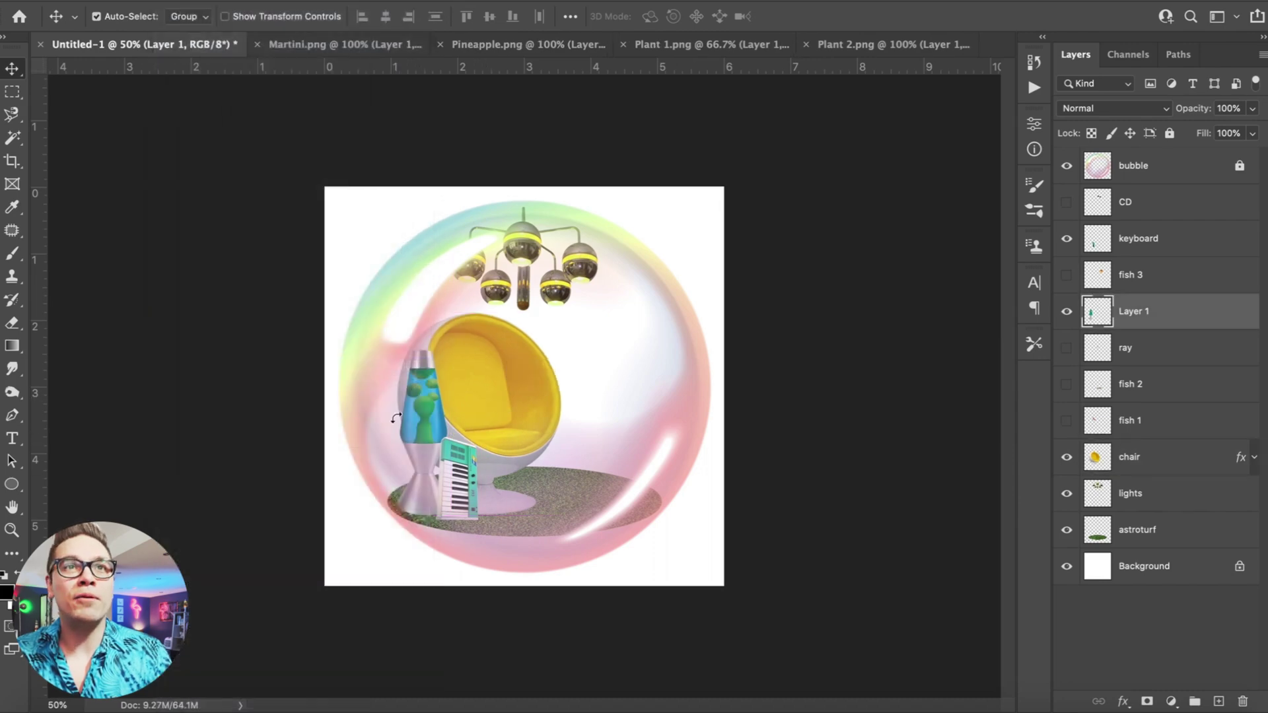
pyautogui.moveTo(453, 521); pyautogui.dragTo(447, 514)
pyautogui.press('Return')
pyautogui.press('Right')
pyautogui.press('Right')
pyautogui.press('Right')
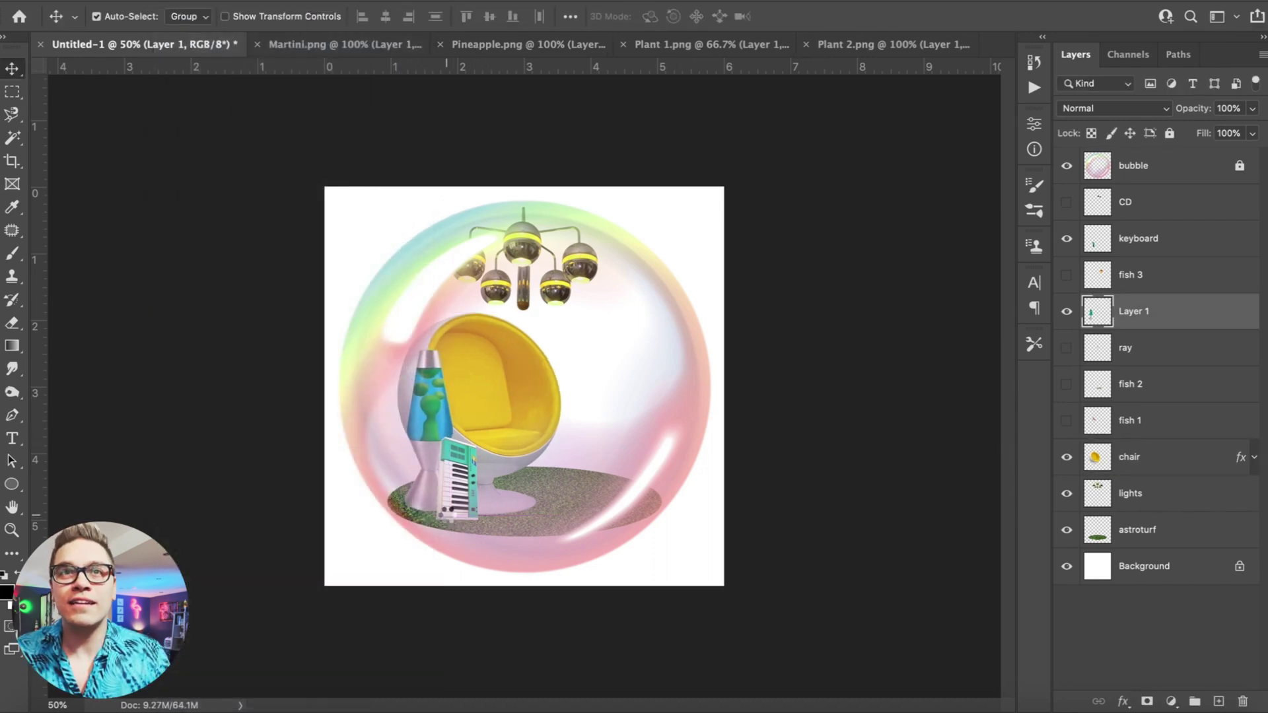
# Copy the fruit from Pineapple.png, close that file and paste it directly above the chair layer in Untitled-1
pyautogui.click(495, 45)
pyautogui.click(401, 44)
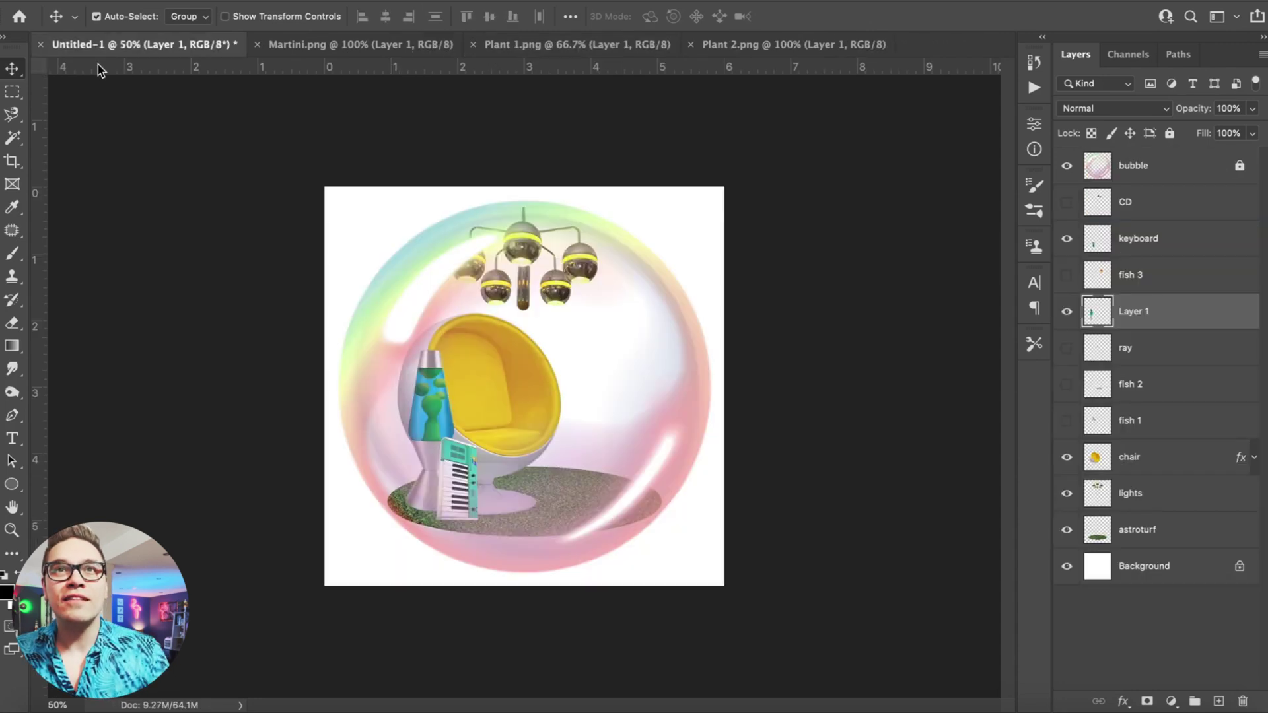
pyautogui.click(513, 407)
pyautogui.hotkey('ctrl', 'v')
# Scale the pineapple down with Free Transform to sit on the chair's seat and name its layer pineapple
pyautogui.click(245, 370)
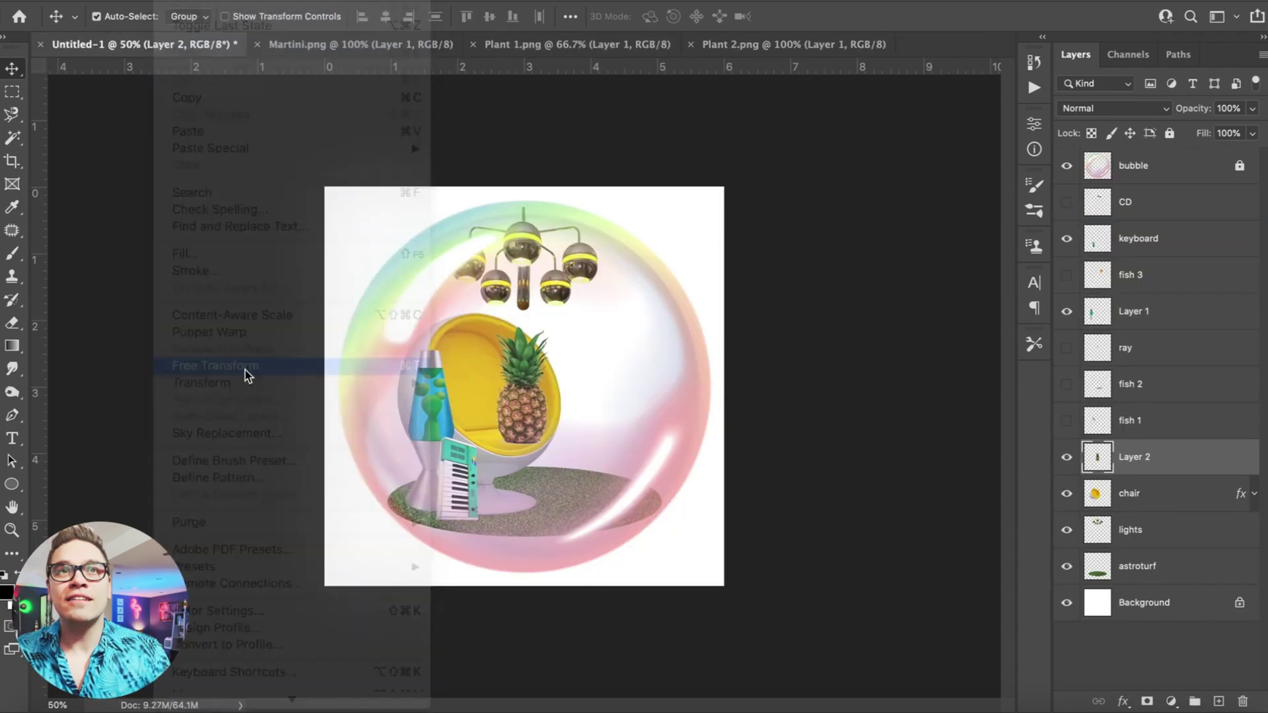
pyautogui.moveTo(562, 323); pyautogui.dragTo(517, 392)
pyautogui.press('Down')
pyautogui.press('Down')
pyautogui.press('Return')
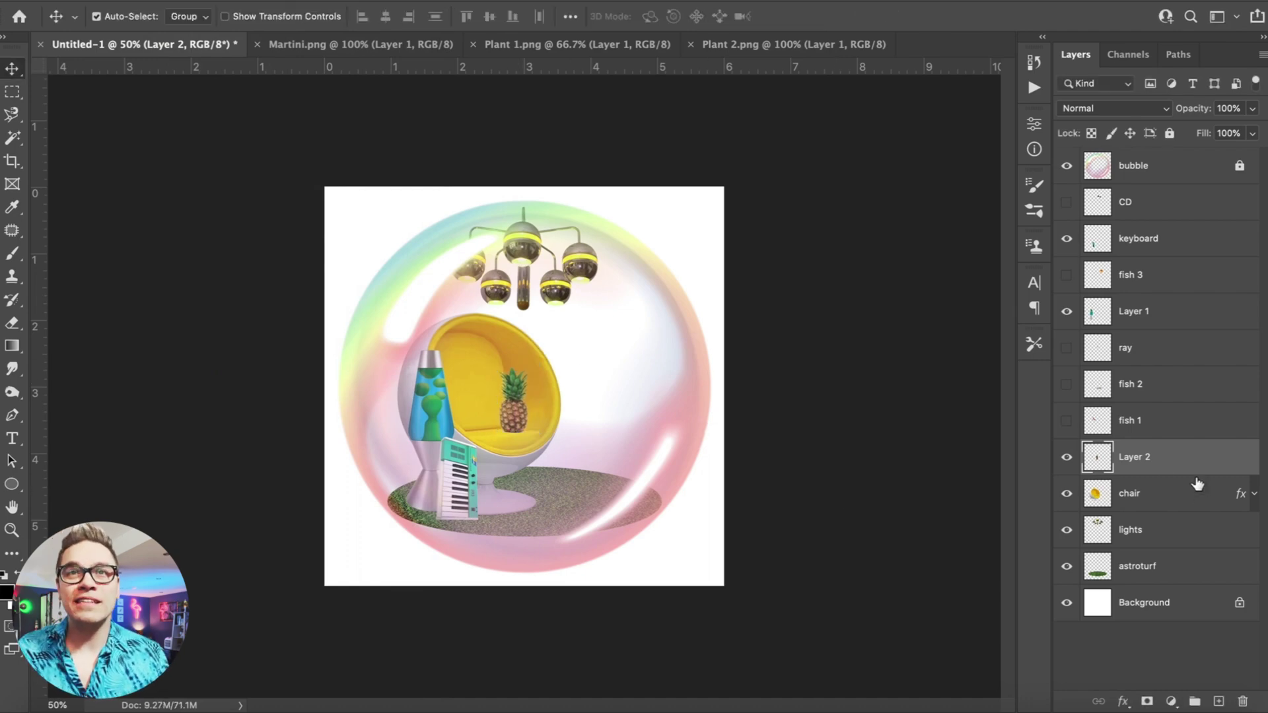
pyautogui.write('pineapple')
pyautogui.press('Return')
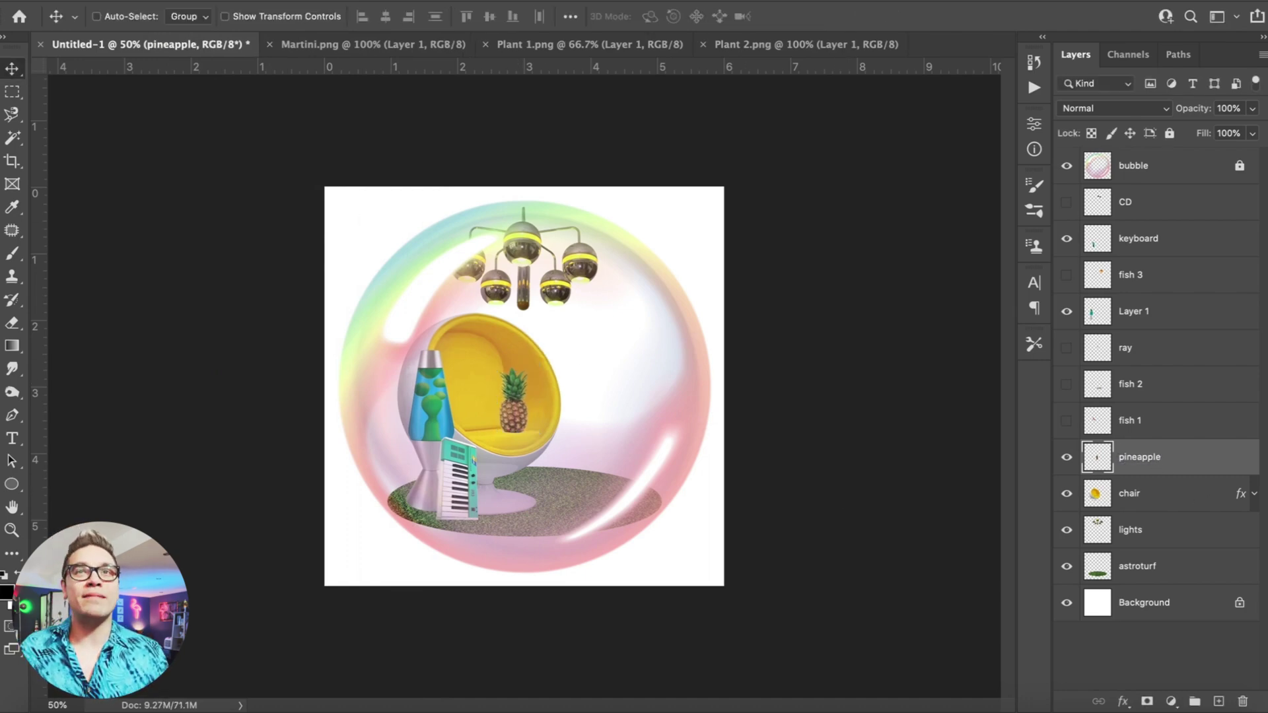
# Duplicate the pineapple layer and name the copy pineapple shadow
pyautogui.press('super+j')
pyautogui.write('ow')
pyautogui.press('Return')
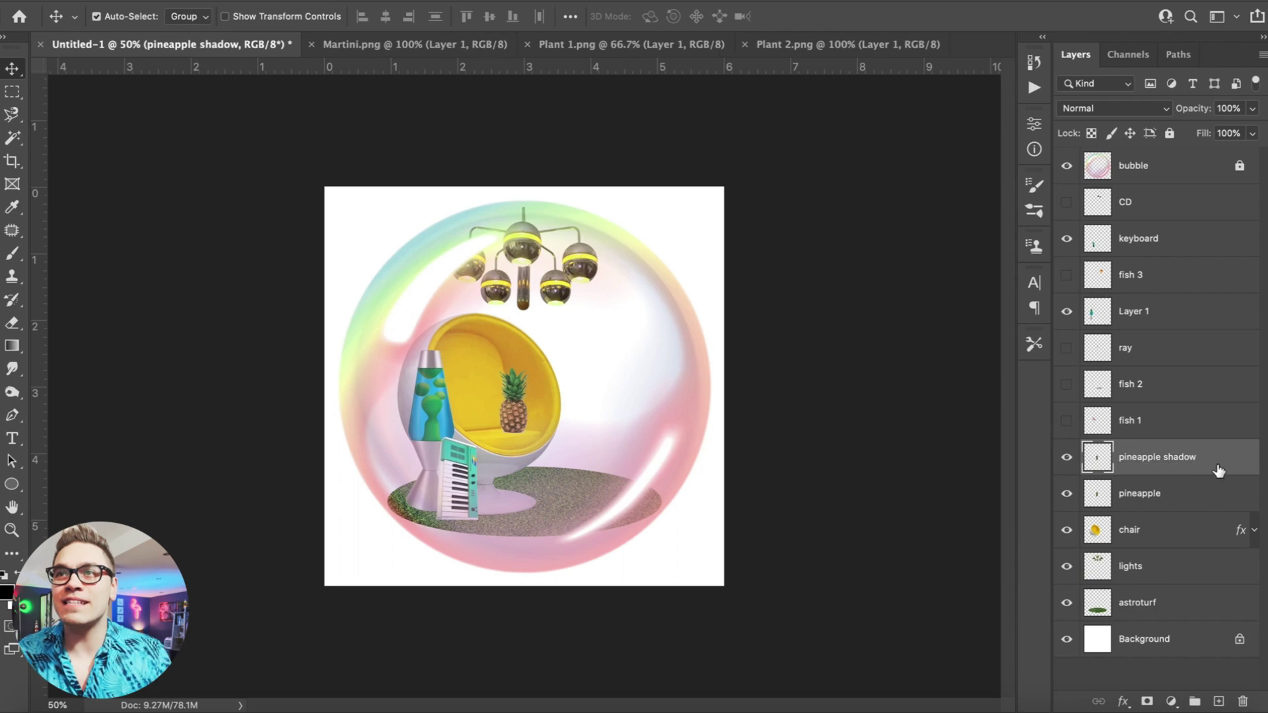
# Apply a black Color Overlay layer style to the pineapple shadow layer
pyautogui.doubleClick(1217, 467)
pyautogui.click(660, 263)
pyautogui.click(1000, 87)
pyautogui.moveTo(760, 462); pyautogui.dragTo(658, 570)
pyautogui.press('Return')
pyautogui.press('Return')
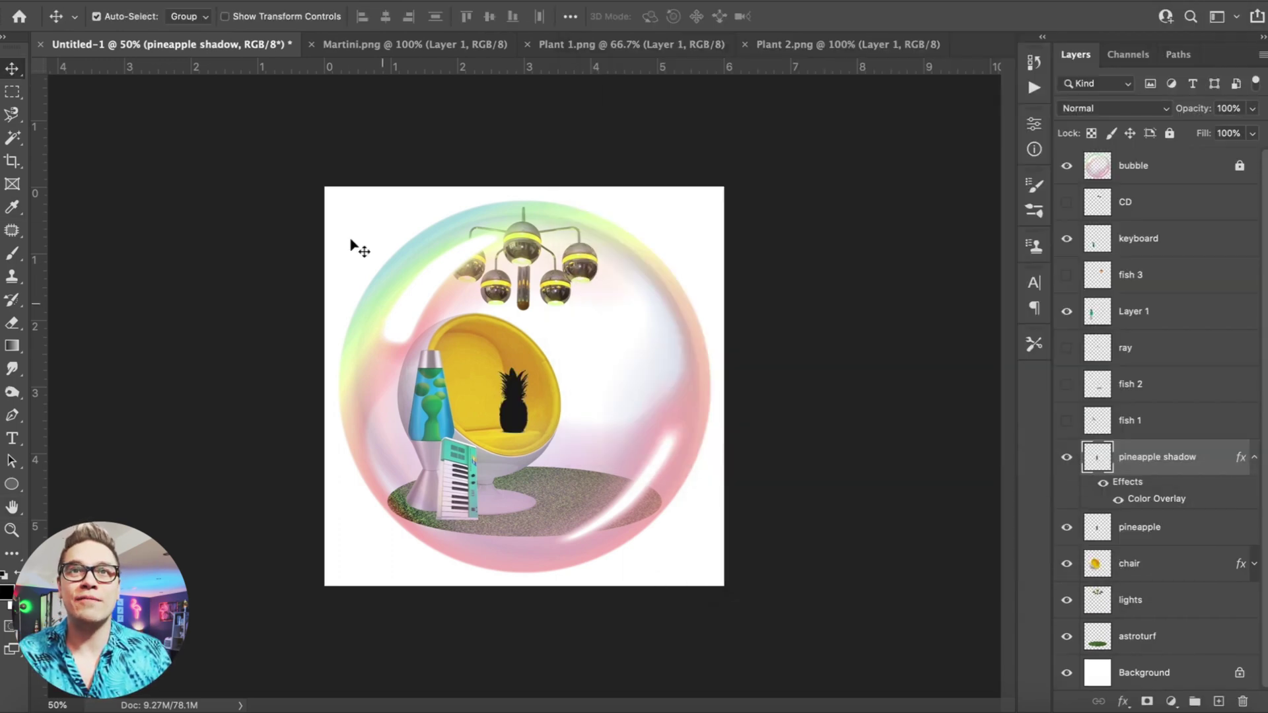
# Squash the pineapple shadow into a thin strip at the fruit's base with Free Transform and send its layer below the pineapple
pyautogui.click(161, 2)
pyautogui.click(187, 365)
pyautogui.moveTo(513, 368); pyautogui.dragTo(518, 442)
pyautogui.scroll(4, 487, 426)
pyautogui.press('Return')
pyautogui.press('super+[')
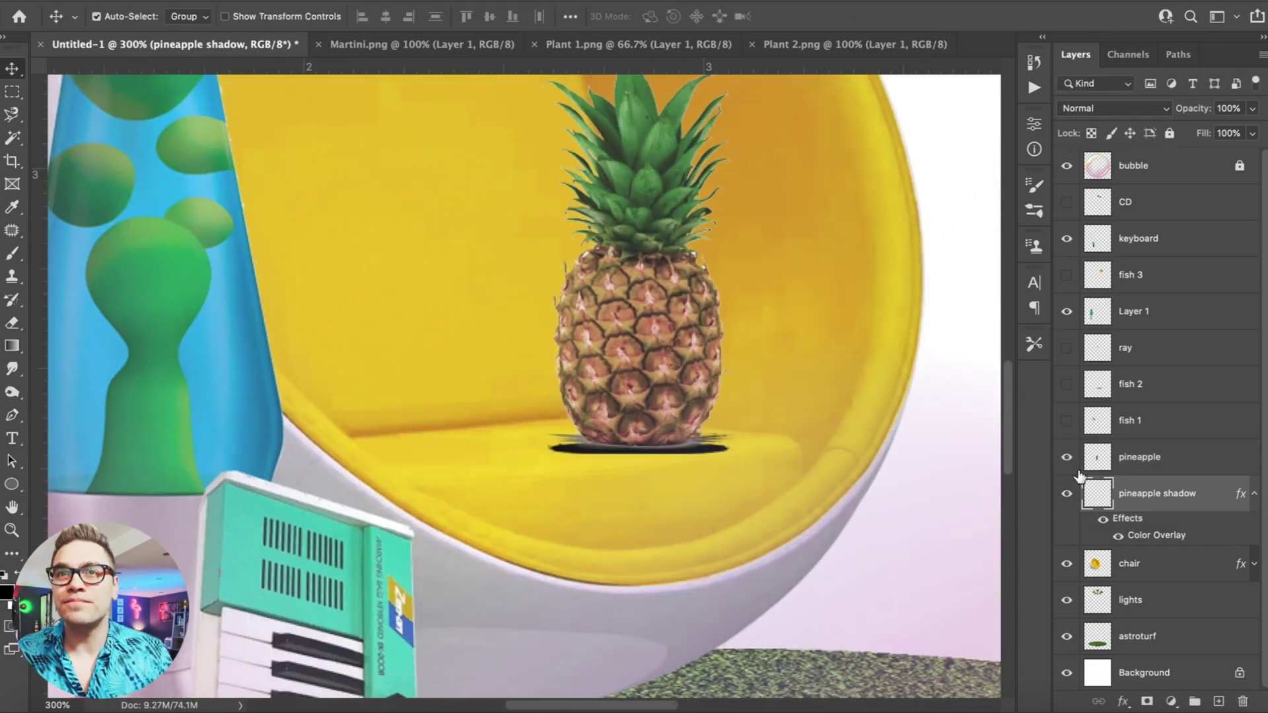
# Rasterize the layer style of the pineapple shadow layer
pyautogui.doubleClick(1212, 506)
pyautogui.click(692, 260)
pyautogui.press('Escape')
pyautogui.click(257, 2)
pyautogui.moveTo(374, 352)
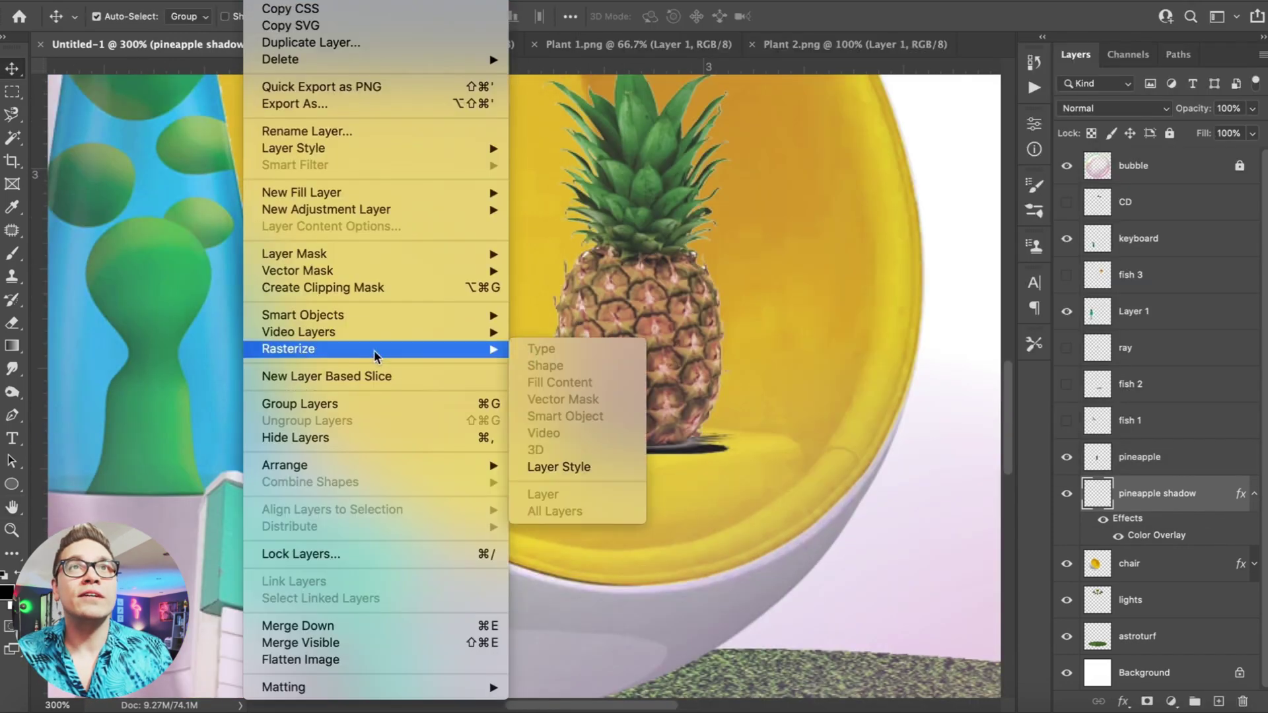
pyautogui.click(559, 467)
# Soften the pineapple shadow with a Gaussian Blur of 4.9 pixels radius
pyautogui.click(403, 1)
pyautogui.moveTo(439, 209)
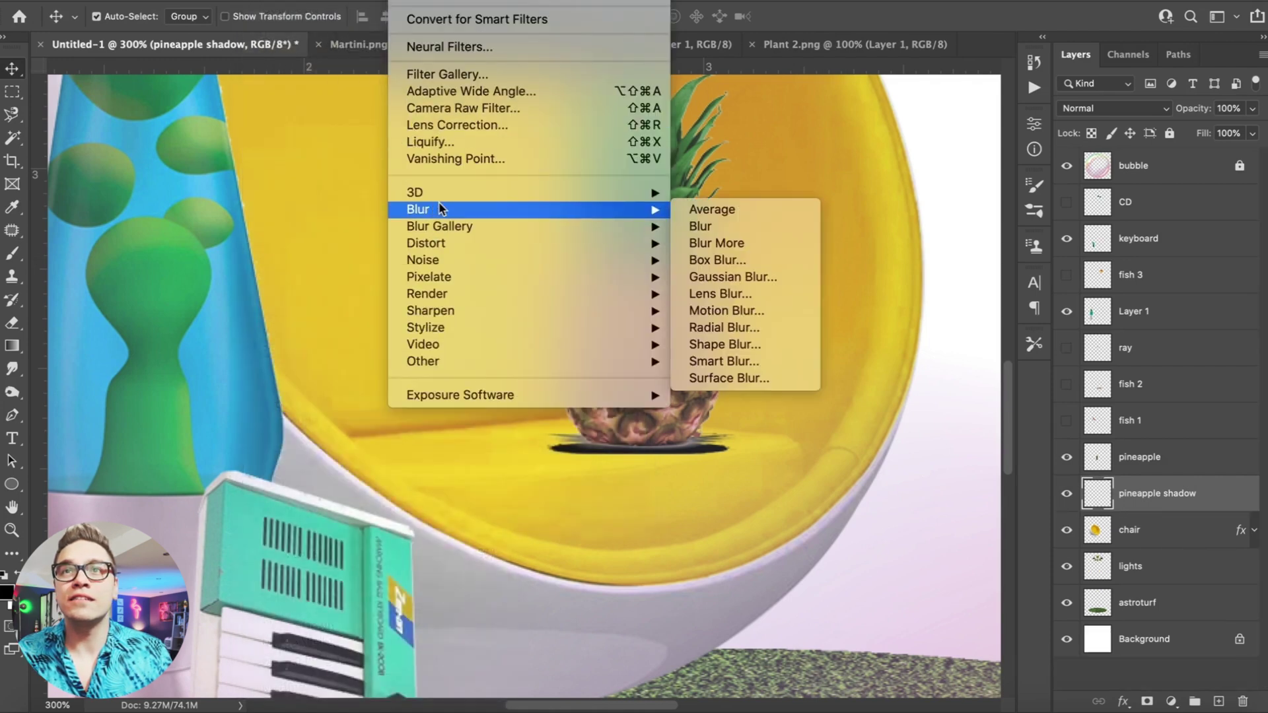
pyautogui.click(749, 276)
pyautogui.moveTo(971, 566); pyautogui.dragTo(960, 575)
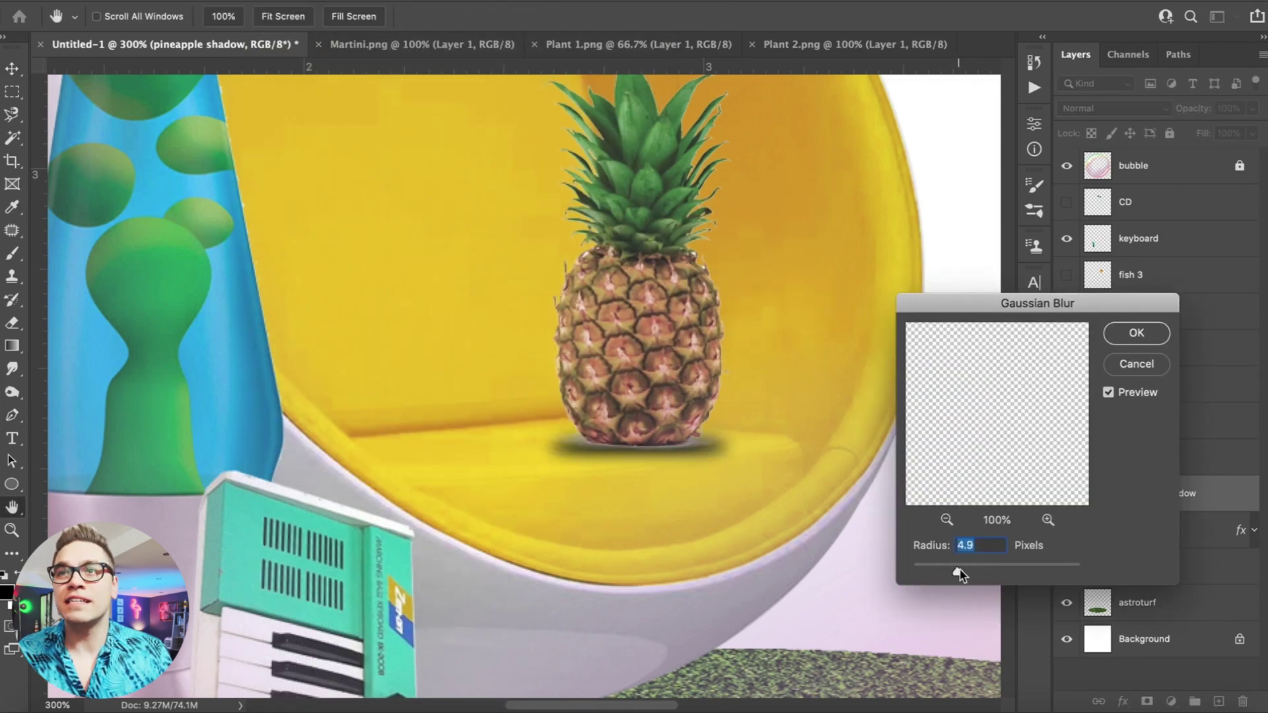
pyautogui.press('Return')
# Lower the opacity of the pineapple shadow layer for a faint contact shadow on the seat
pyautogui.doubleClick(1218, 504)
pyautogui.press('Escape')
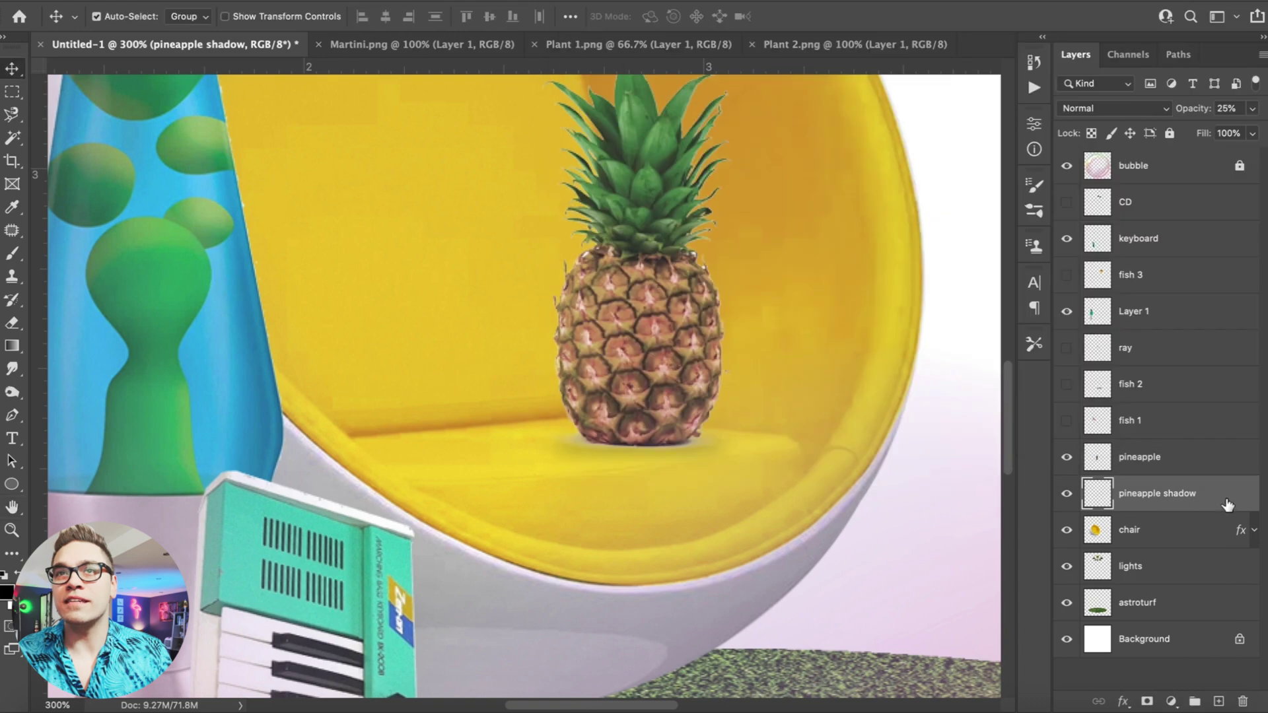
pyautogui.doubleClick(1222, 504)
pyautogui.press('Return')
# Set the Eraser brush size to 12 for the pineapple layer, and group it with its shadow as pineapple
pyautogui.click(1126, 457)
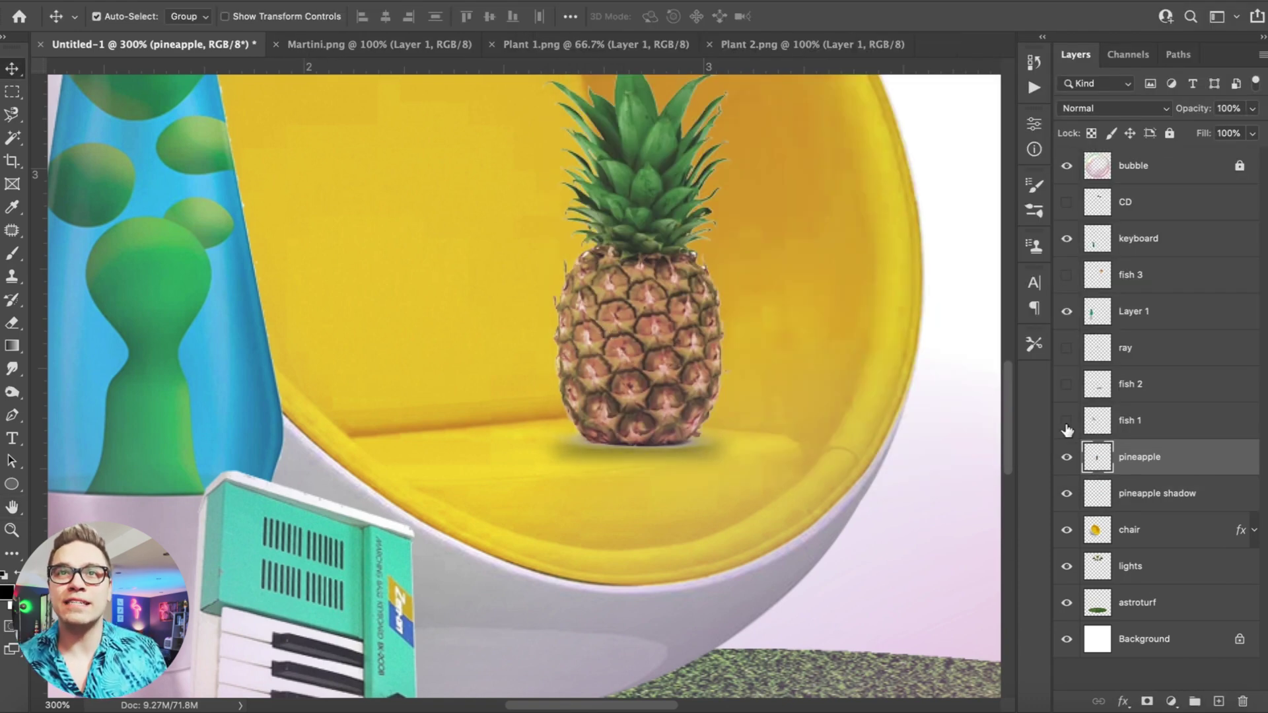
pyautogui.click(11, 323)
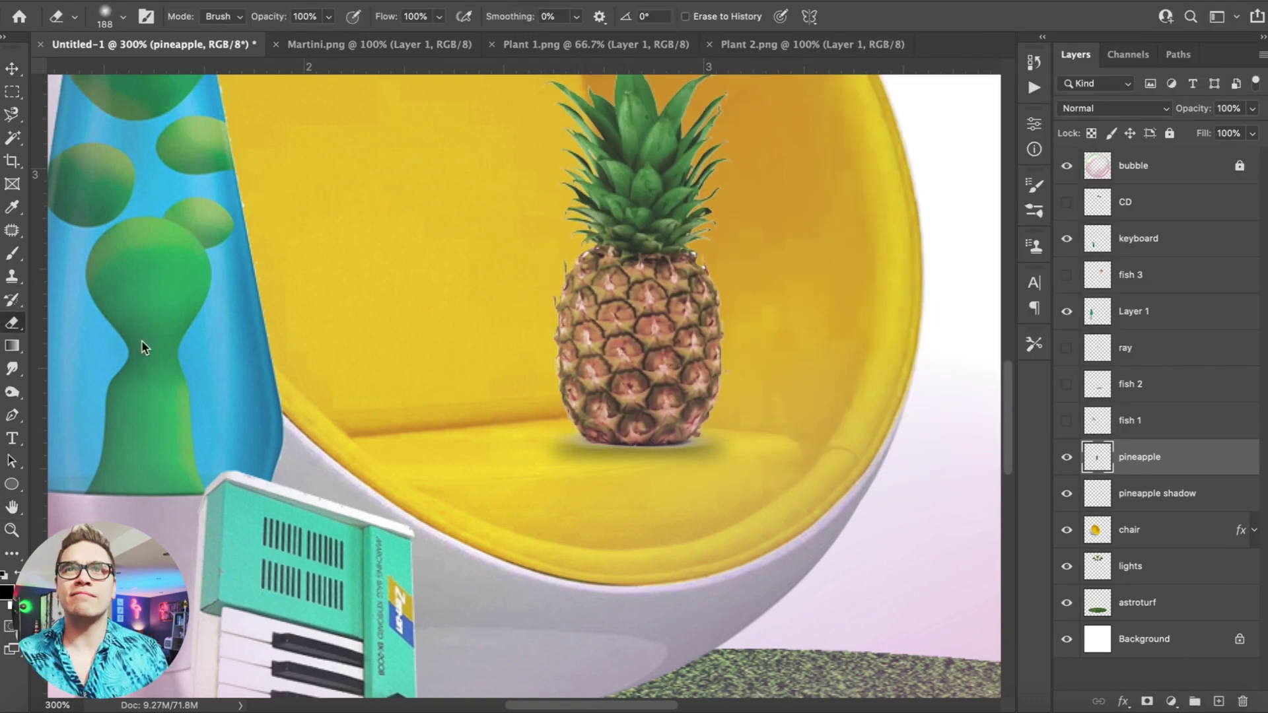
pyautogui.click(113, 17)
pyautogui.write('12')
pyautogui.press('Return')
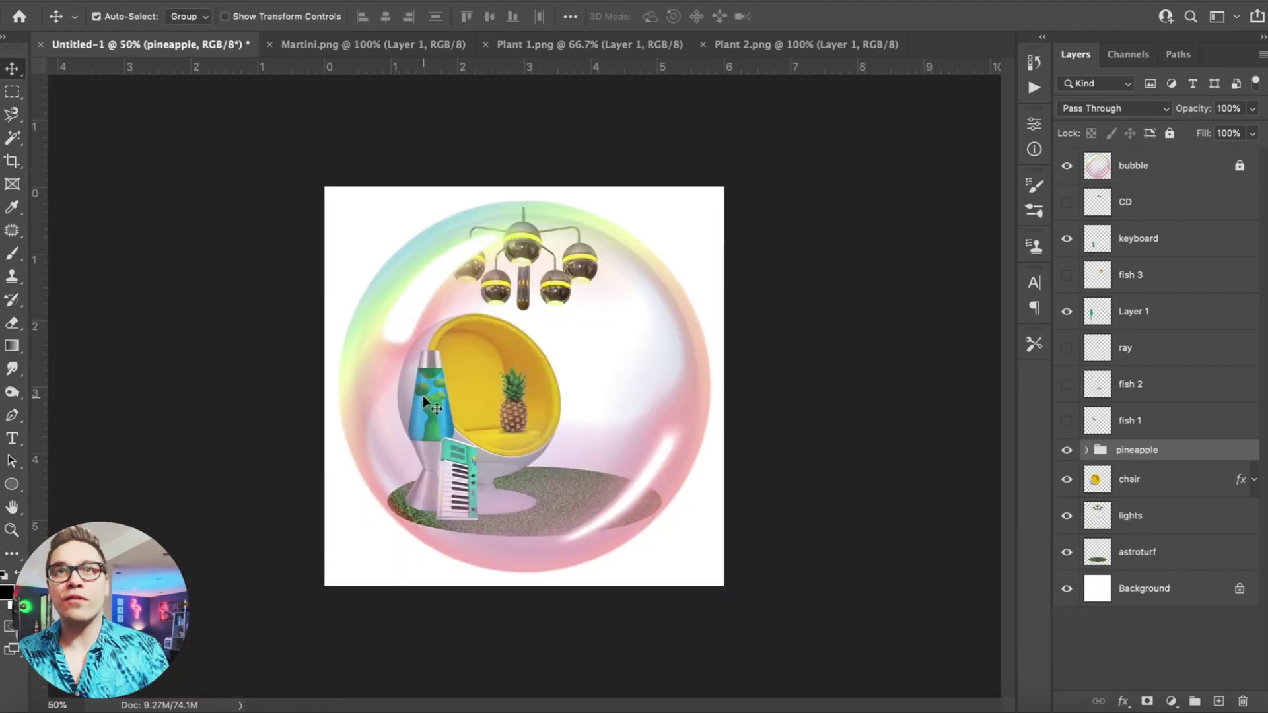
# Copy the glass from Martini.png, close that file and paste it directly above the lava lamp's layer in Untitled-1
pyautogui.click(423, 397)
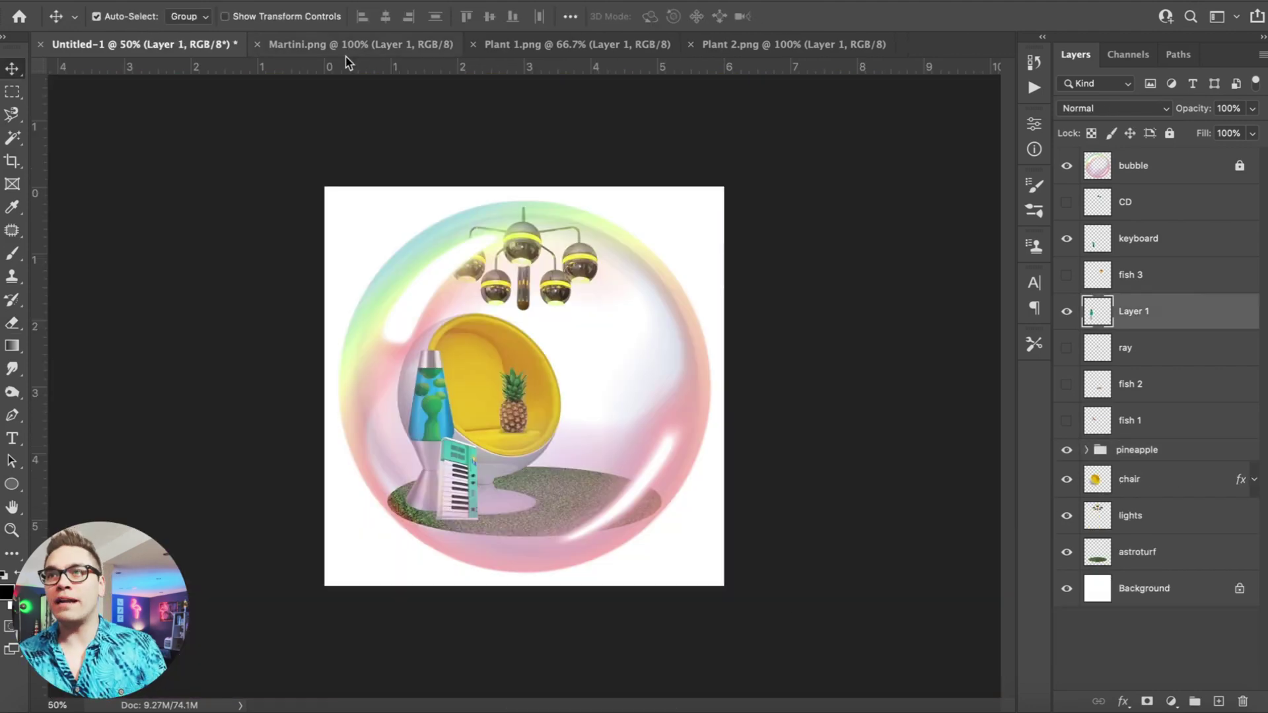
pyautogui.click(346, 51)
pyautogui.press('super+a')
pyautogui.click(255, 47)
pyautogui.press('super+v')
pyautogui.press('Return')
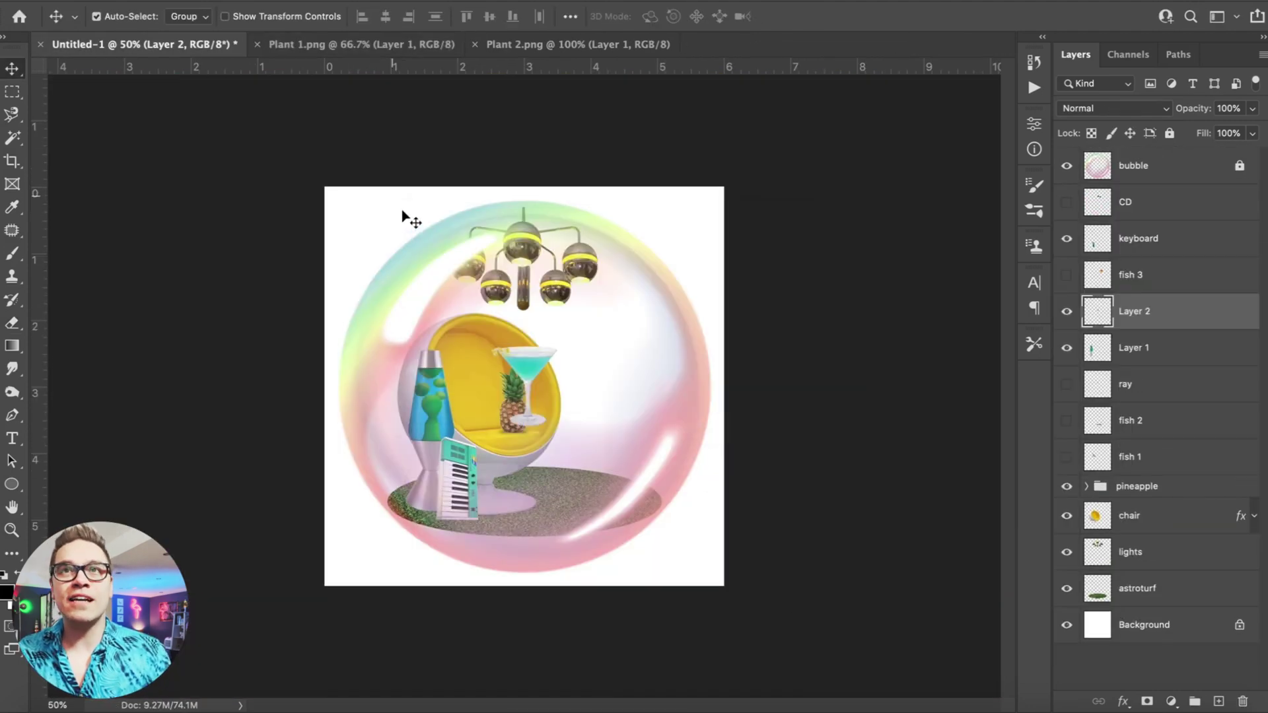
# Place the martini glass on the turf to the right of the chair and name its layer martini
pyautogui.moveTo(553, 370); pyautogui.dragTo(627, 452)
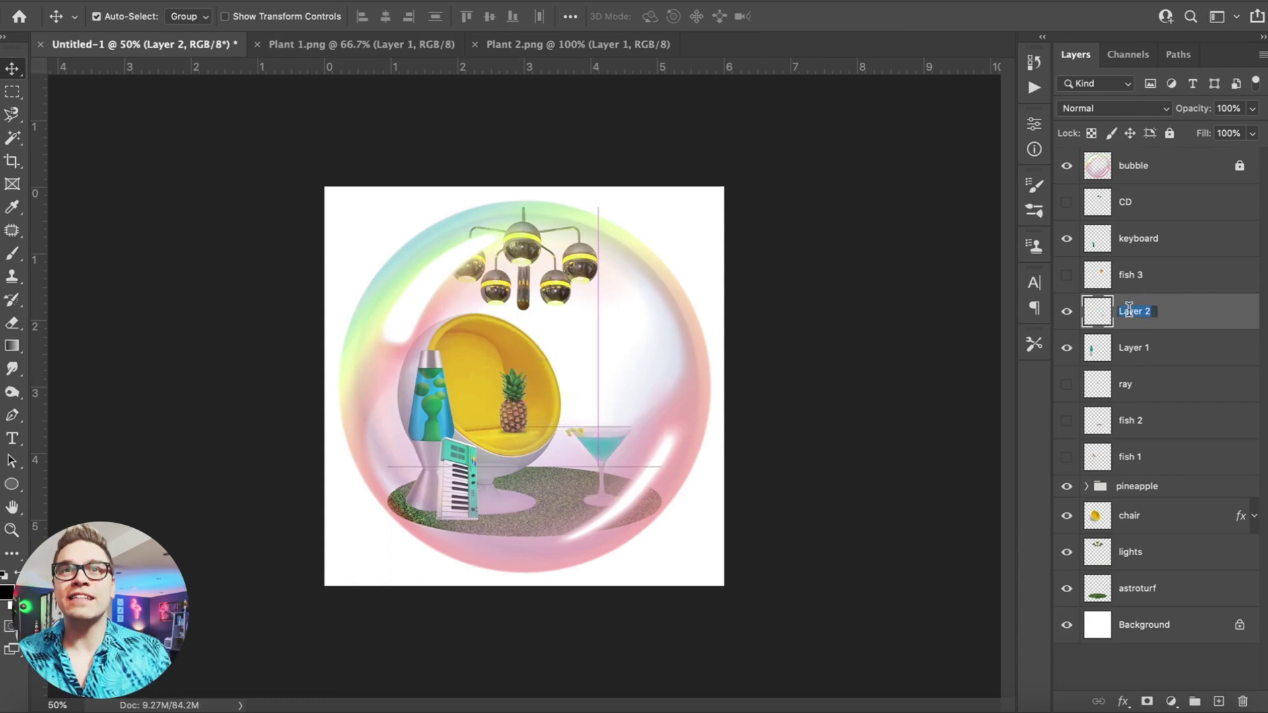
pyautogui.write('martini')
pyautogui.press('Return')
# Copy the plant from Plant 2.png and paste it above the martini layer in Untitled-1
pyautogui.click(515, 45)
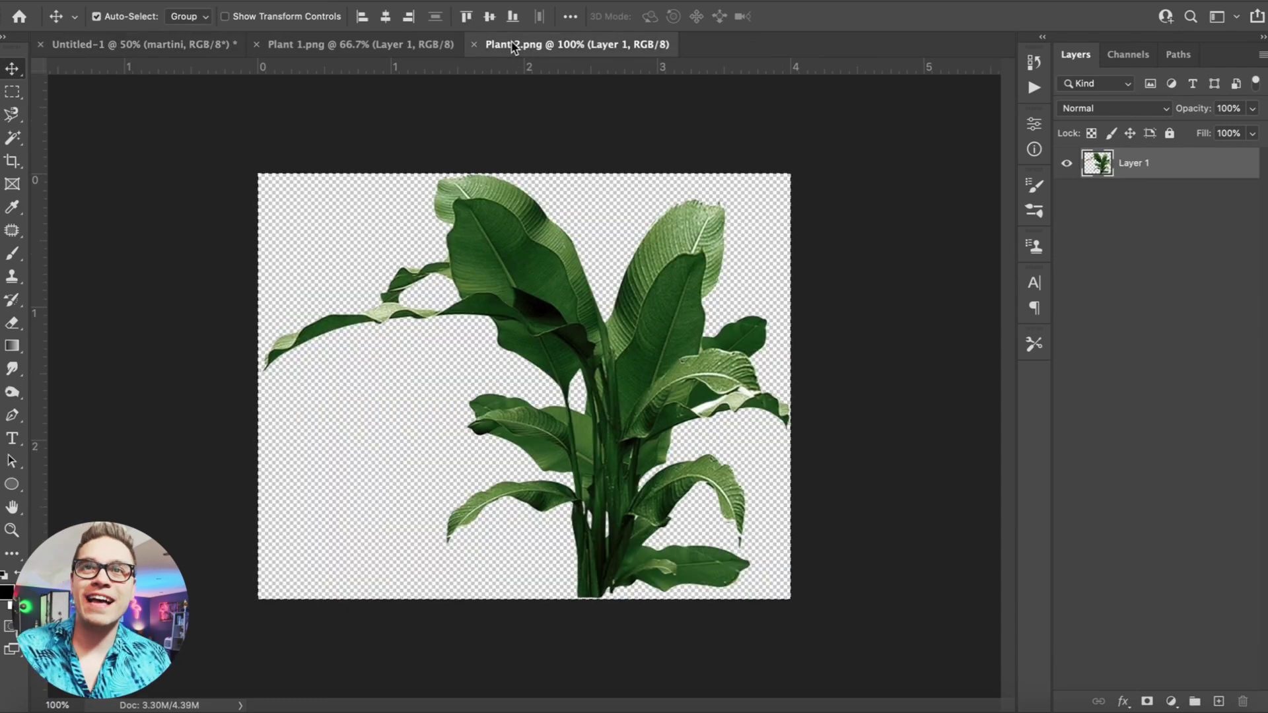
pyautogui.click(130, 49)
pyautogui.hotkey('ctrl', 'v')
pyautogui.press('Return')
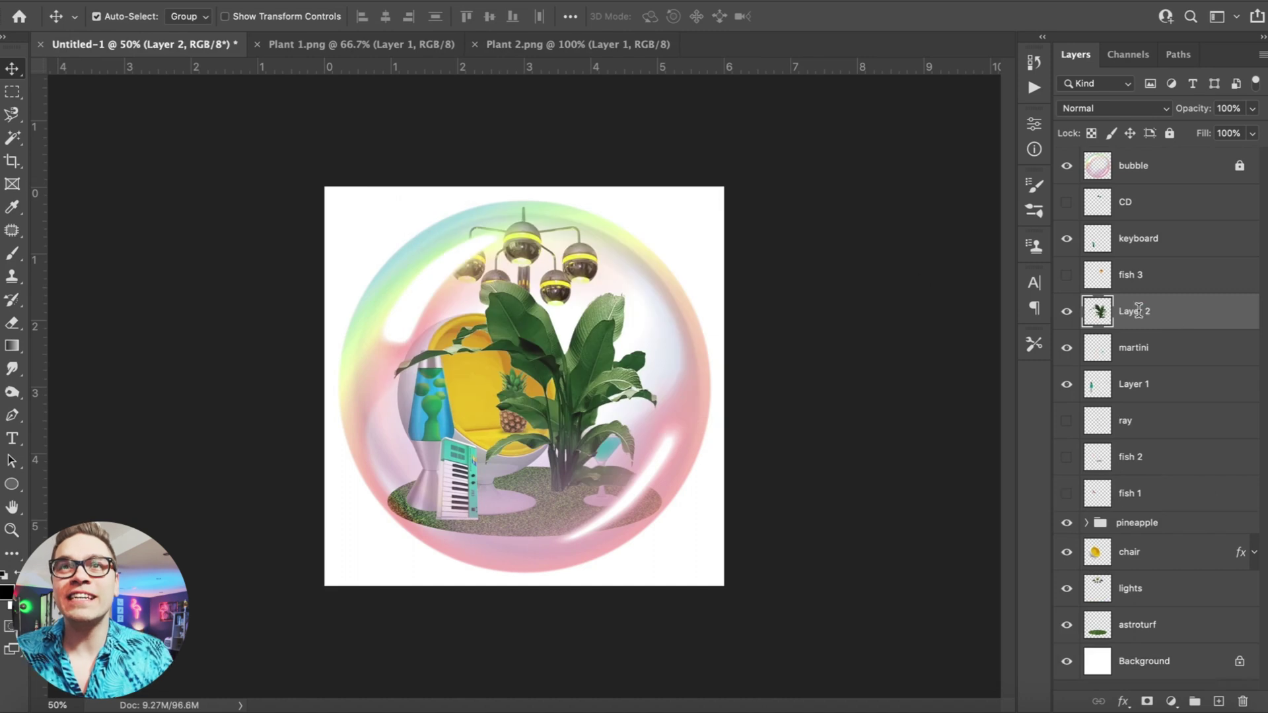
# Name the new layer plant, send it below the astroturf layer and position the plant behind the chair
pyautogui.hotkey('ctrl', '[')
pyautogui.hotkey('ctrl', '[')
pyautogui.hotkey('ctrl', '[')
pyautogui.hotkey('ctrl', '[')
pyautogui.hotkey('ctrl', '[')
pyautogui.hotkey('ctrl', '[')
pyautogui.hotkey('ctrl', '[')
pyautogui.hotkey('ctrl', '[')
pyautogui.hotkey('ctrl', '[')
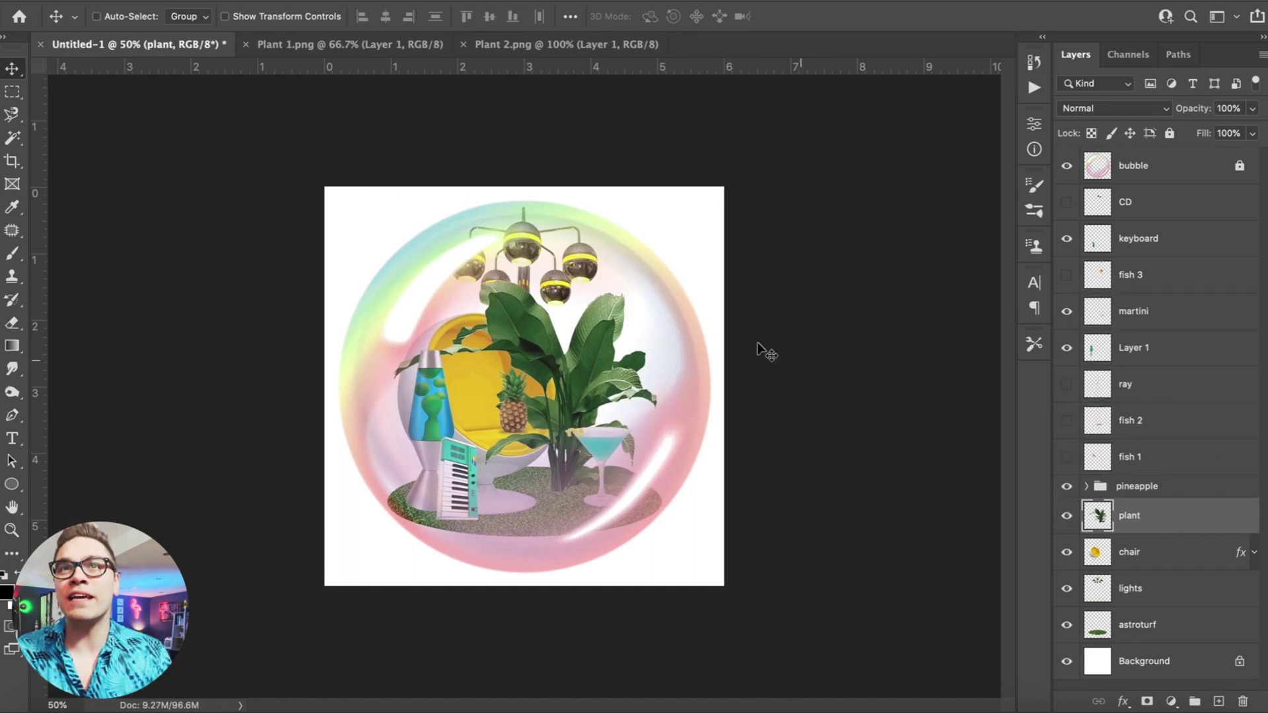
pyautogui.moveTo(602, 365); pyautogui.dragTo(571, 331)
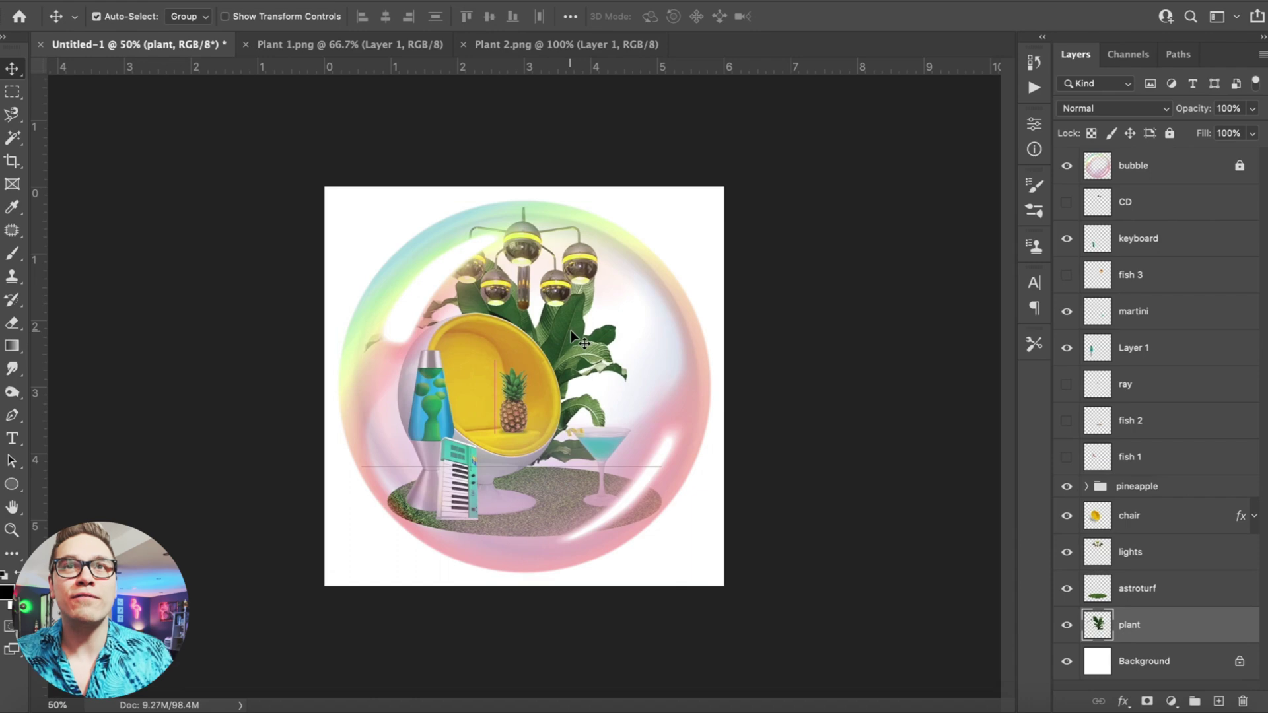
# Close Plant 2.png, copy the potted plant from Plant 1.png and close that file too
pyautogui.click(348, 45)
pyautogui.click(111, 51)
pyautogui.click(502, 45)
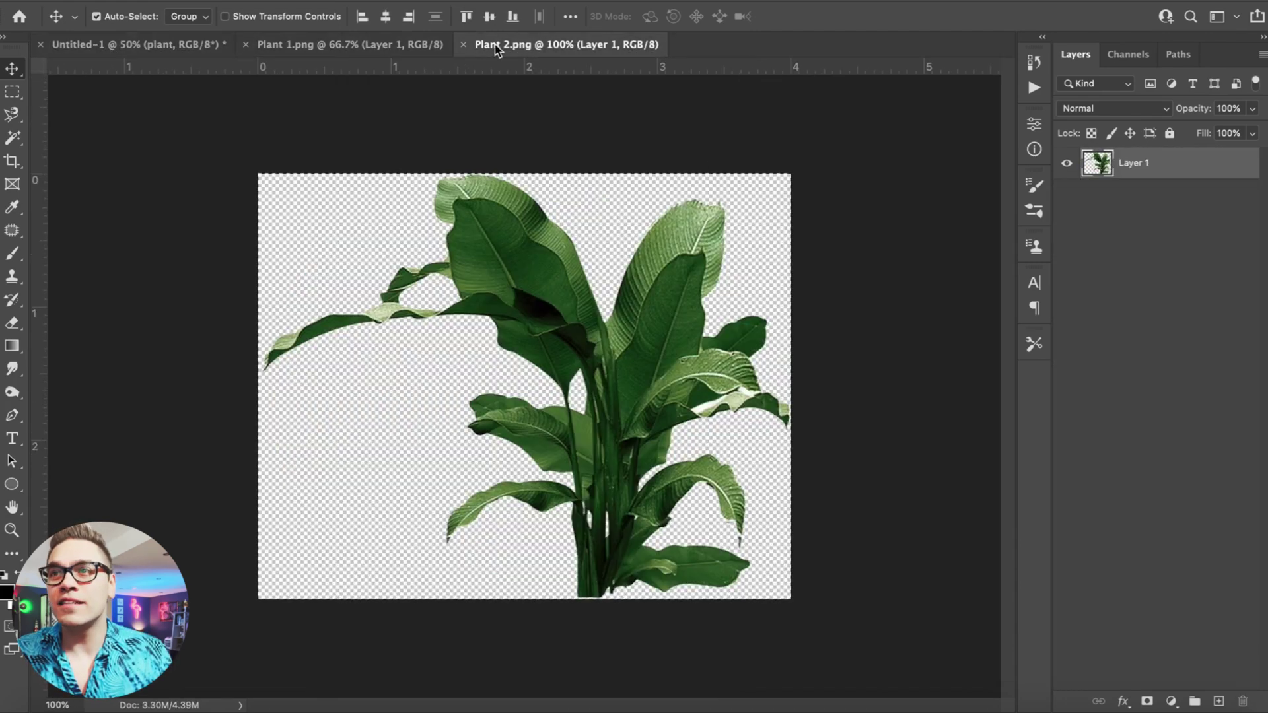
pyautogui.click(462, 44)
pyautogui.click(350, 50)
pyautogui.click(245, 45)
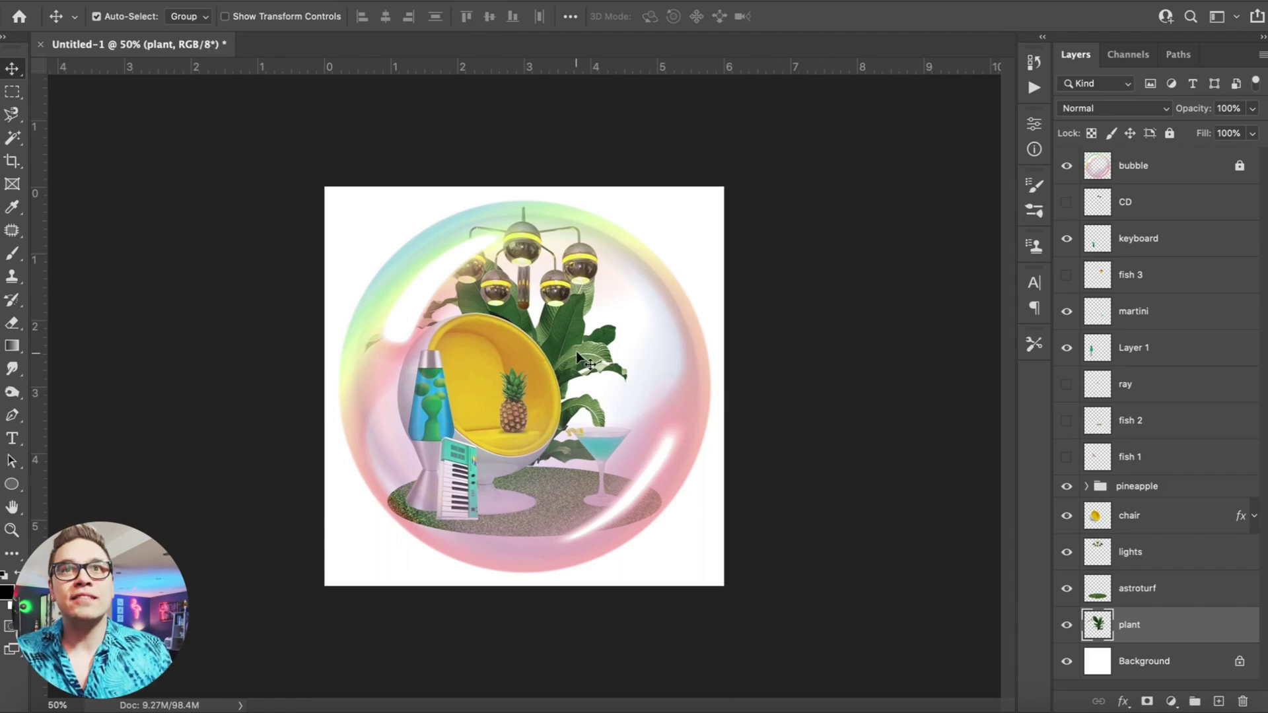
# Hide the plant layer and paste the potted plant directly above it in Untitled-1
pyautogui.click(1067, 625)
pyautogui.press('super+v')
pyautogui.press('Return')
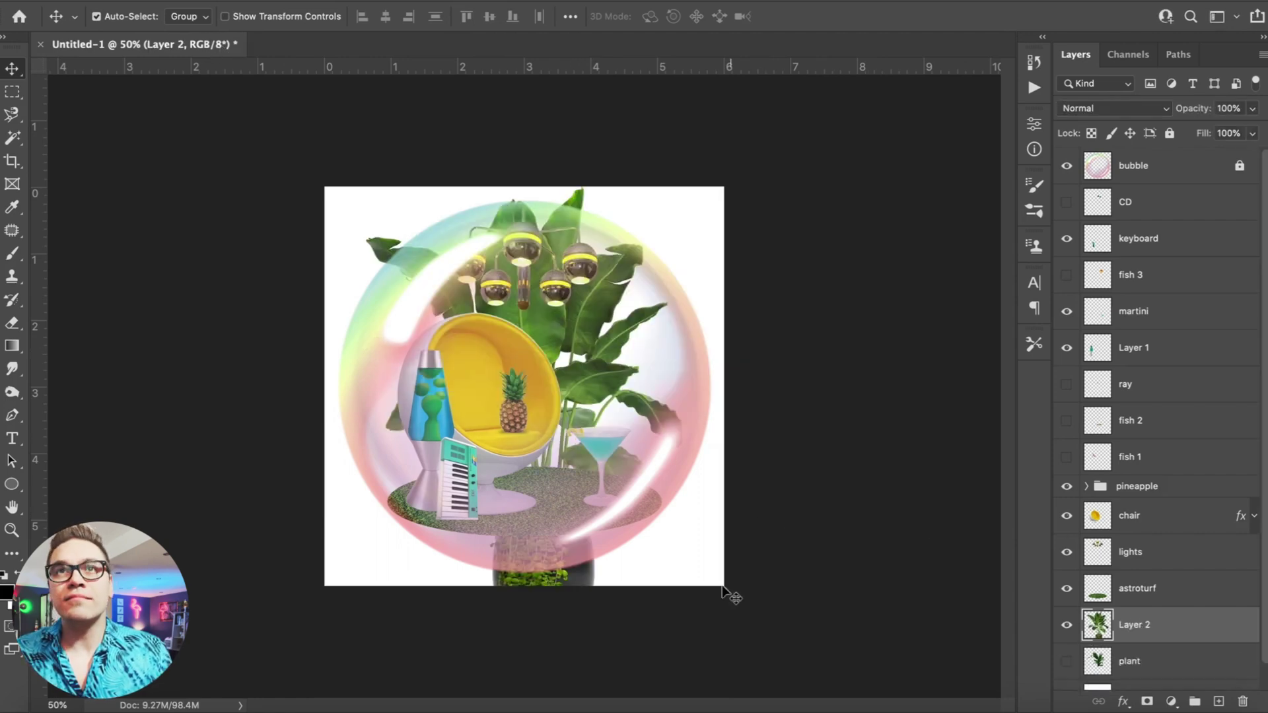
# Move the potted plant up behind the chair and bring its layer in front of the astroturf layer
pyautogui.press('super+minus')
pyautogui.moveTo(533, 370); pyautogui.dragTo(530, 263)
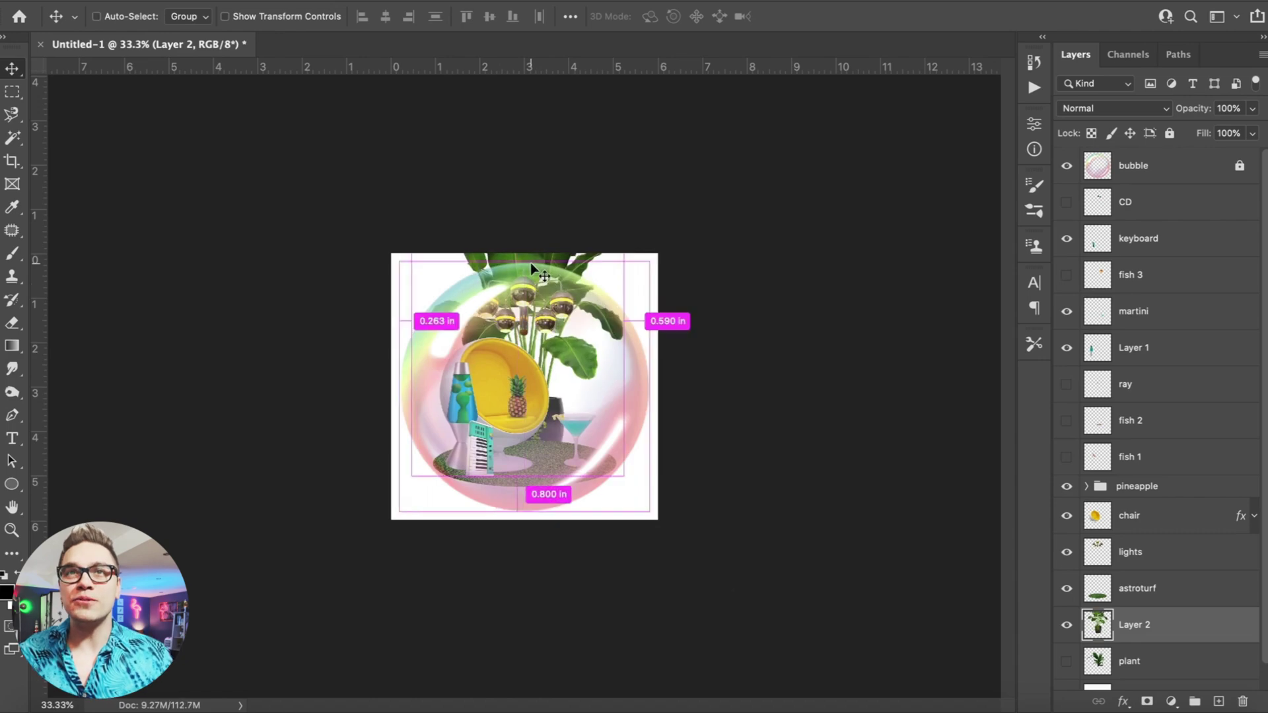
pyautogui.press('super+bracketright')
pyautogui.moveTo(544, 446); pyautogui.dragTo(544, 434)
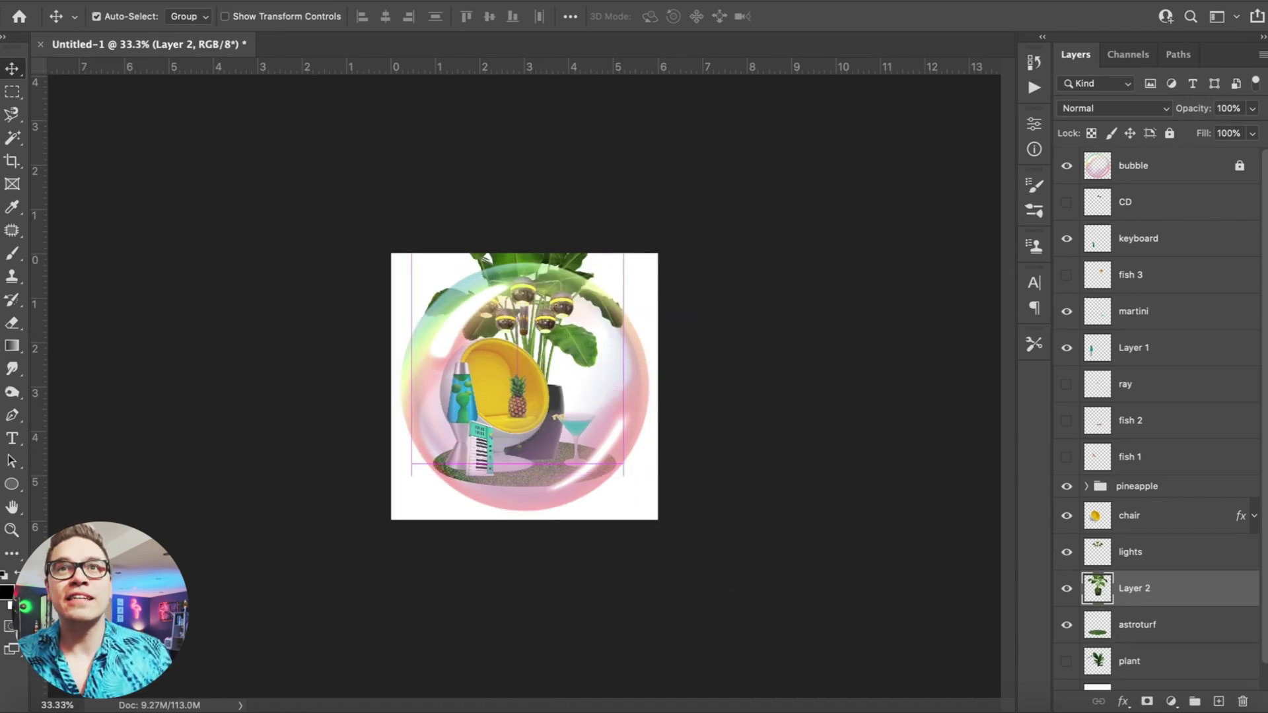
# Scale the potted plant down with Free Transform and set its pot on the turf behind the chair, leaves below the lights
pyautogui.click(173, 1)
pyautogui.click(254, 371)
pyautogui.moveTo(623, 150); pyautogui.dragTo(581, 212)
pyautogui.press('super+plus')
pyautogui.press('super+plus')
pyautogui.press('super+plus')
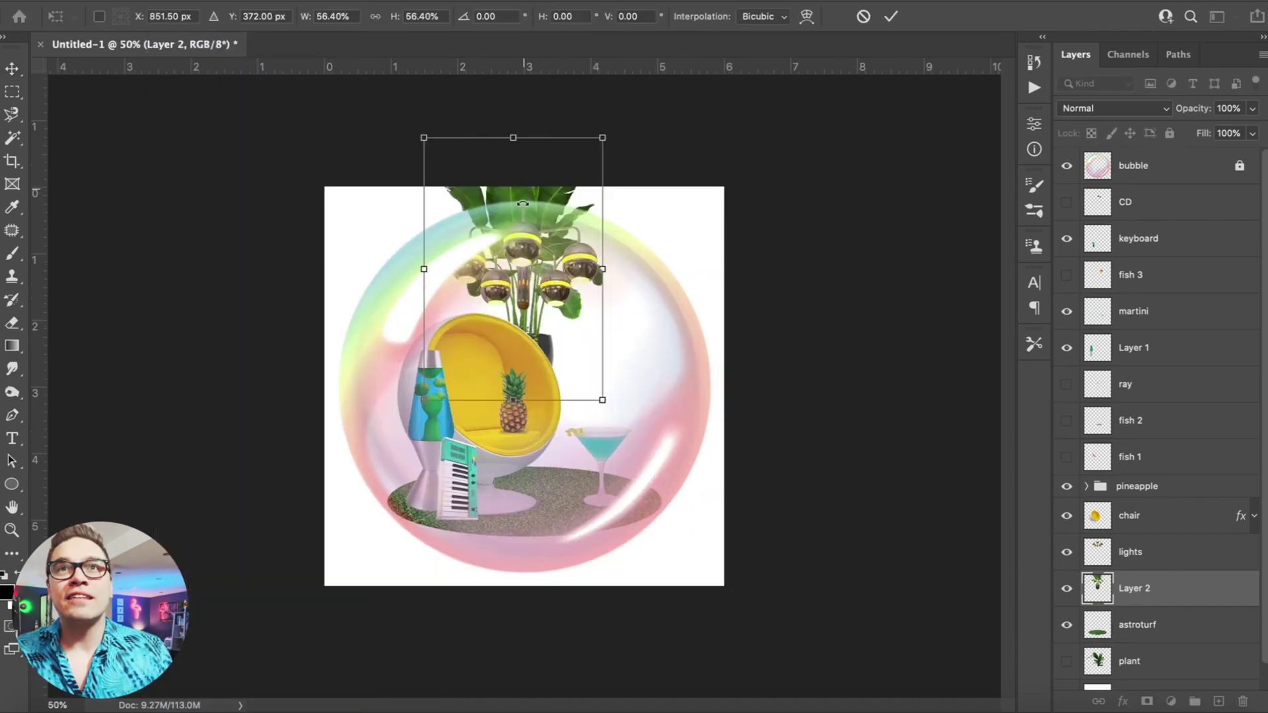
pyautogui.moveTo(531, 325); pyautogui.dragTo(549, 404)
pyautogui.press('super+minus')
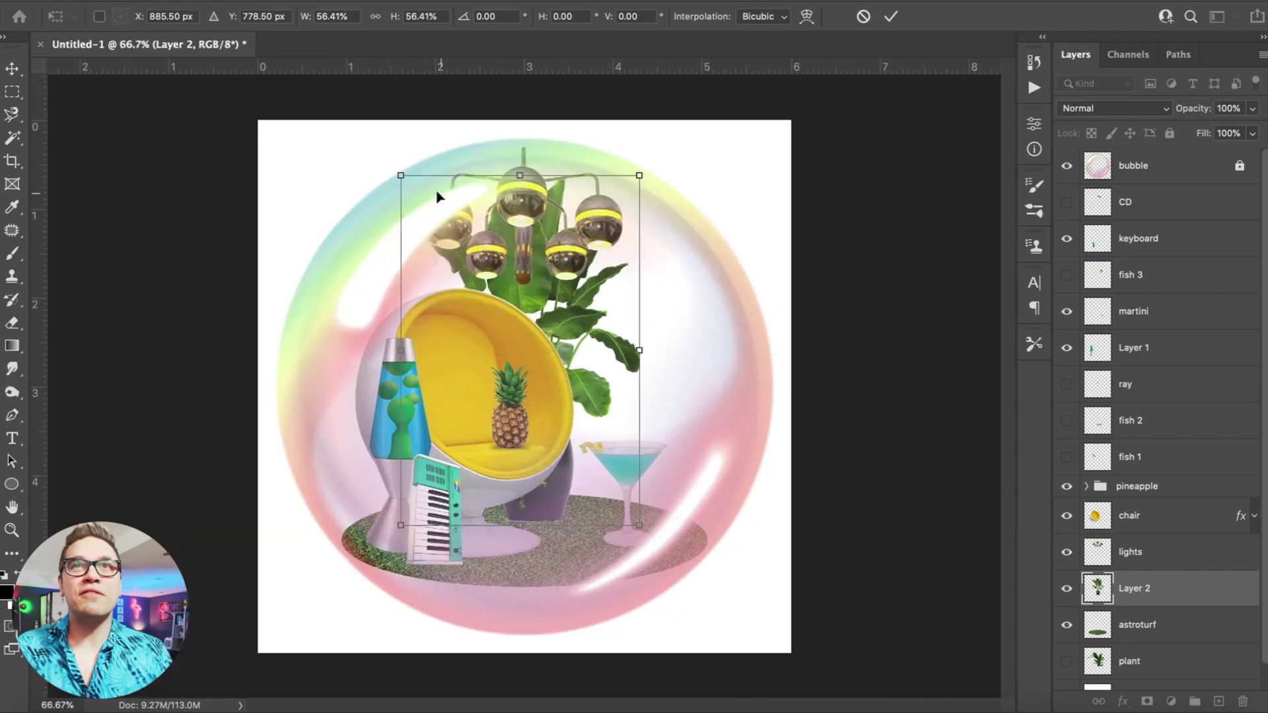
pyautogui.moveTo(414, 188); pyautogui.dragTo(449, 219)
pyautogui.press('Return')
pyautogui.moveTo(551, 297); pyautogui.dragTo(530, 310)
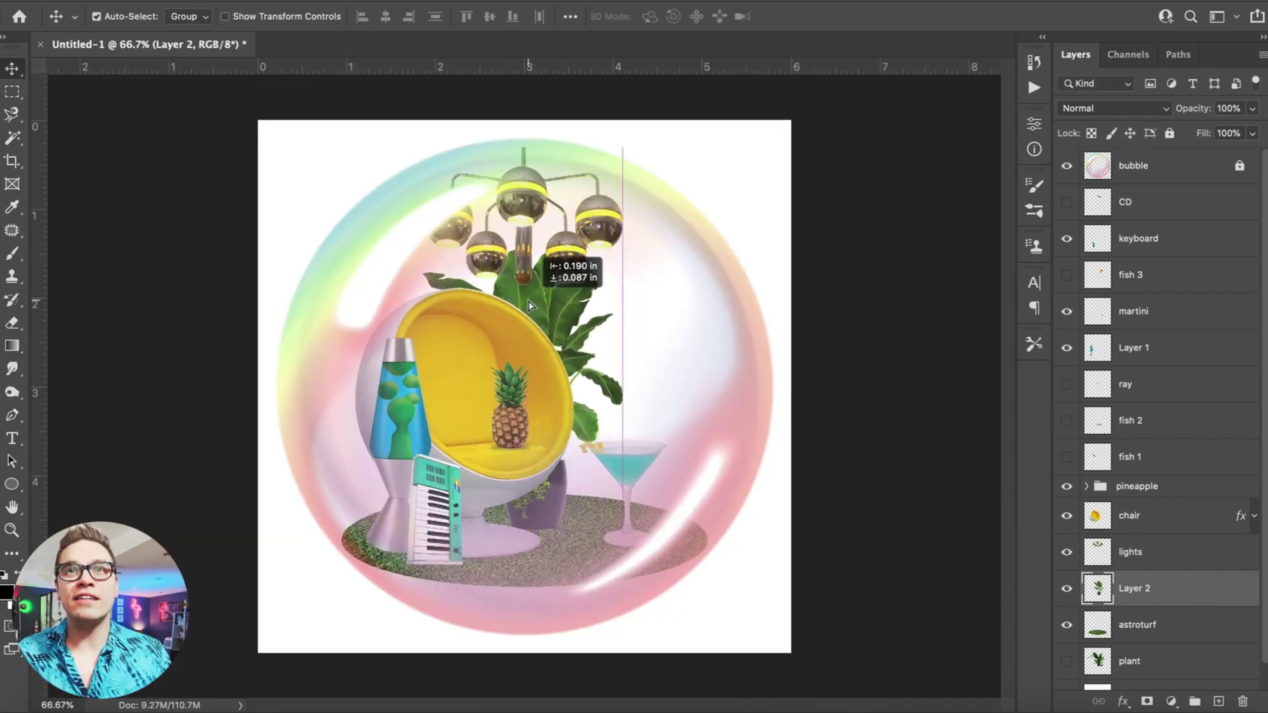
# Scale the lights down to about 82% with Free Transform and move them up to the top of the bubble
pyautogui.click(514, 177)
pyautogui.click(162, 2)
pyautogui.click(218, 367)
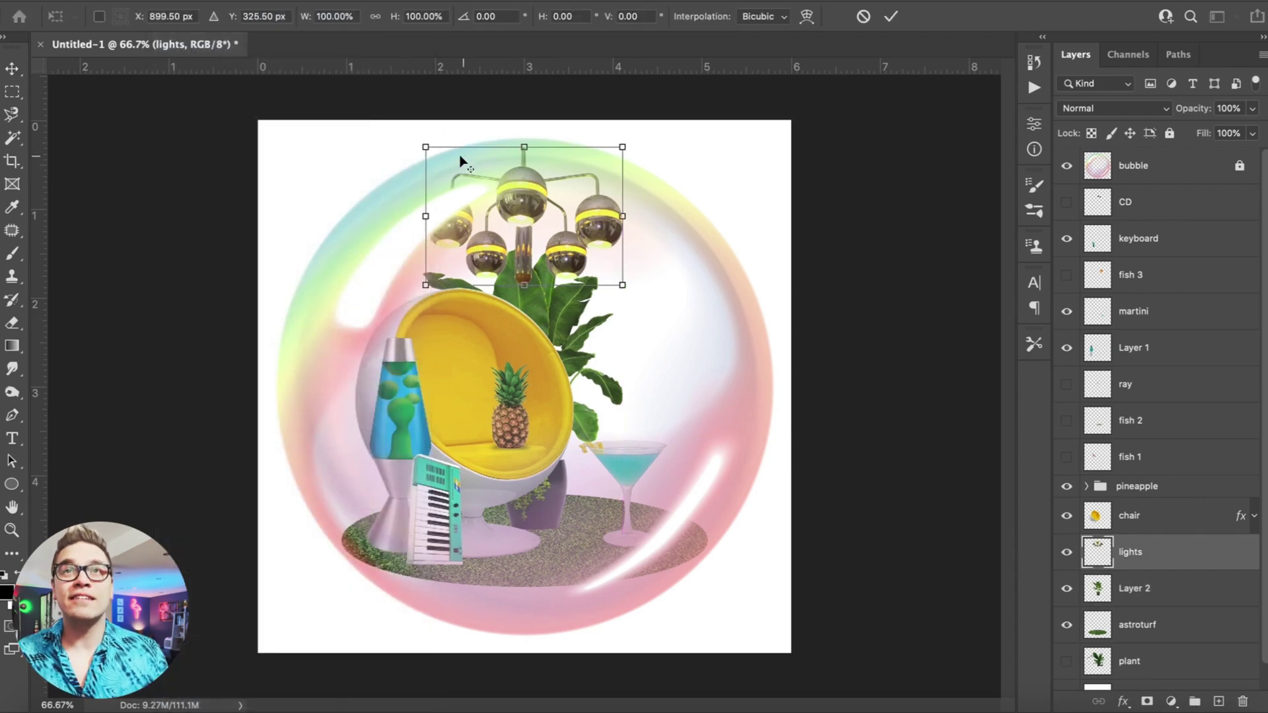
pyautogui.moveTo(426, 146); pyautogui.dragTo(444, 159)
pyautogui.moveTo(519, 205); pyautogui.dragTo(519, 191)
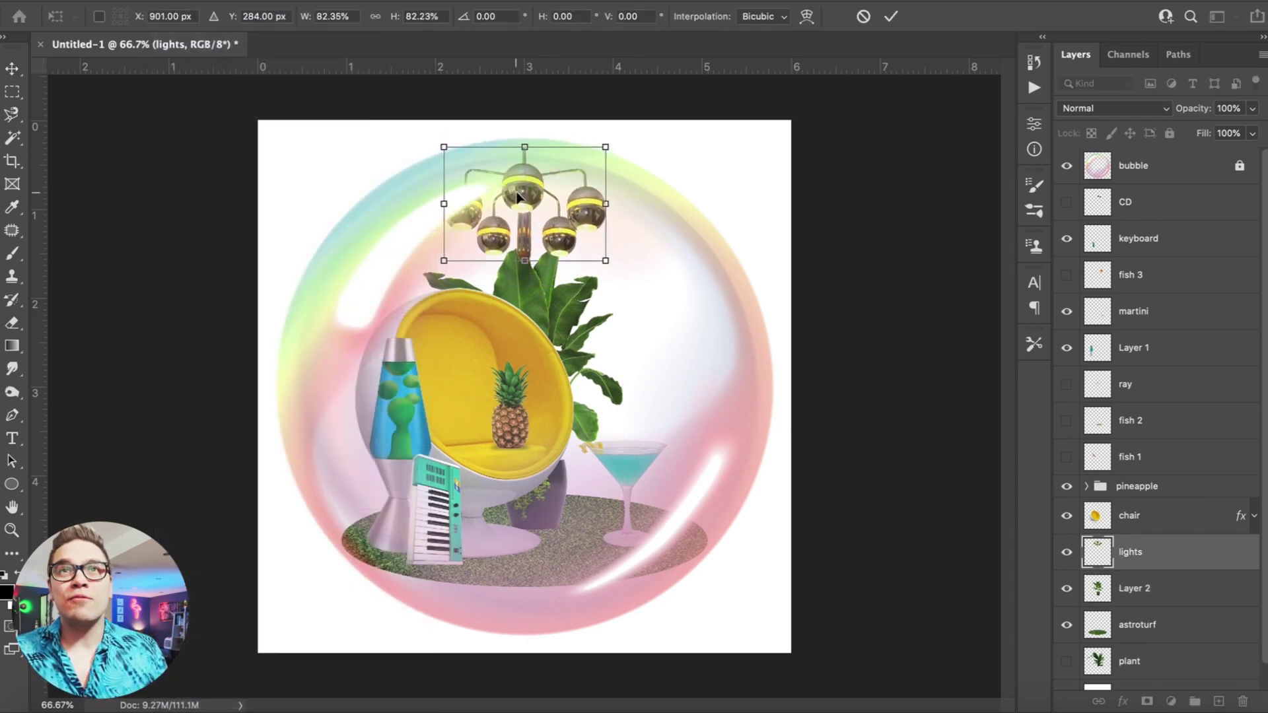
pyautogui.press('Return')
# Send the lights layer below the potted plant and astroturf layers, and select the potted plant's layer
pyautogui.press('super+bracketleft')
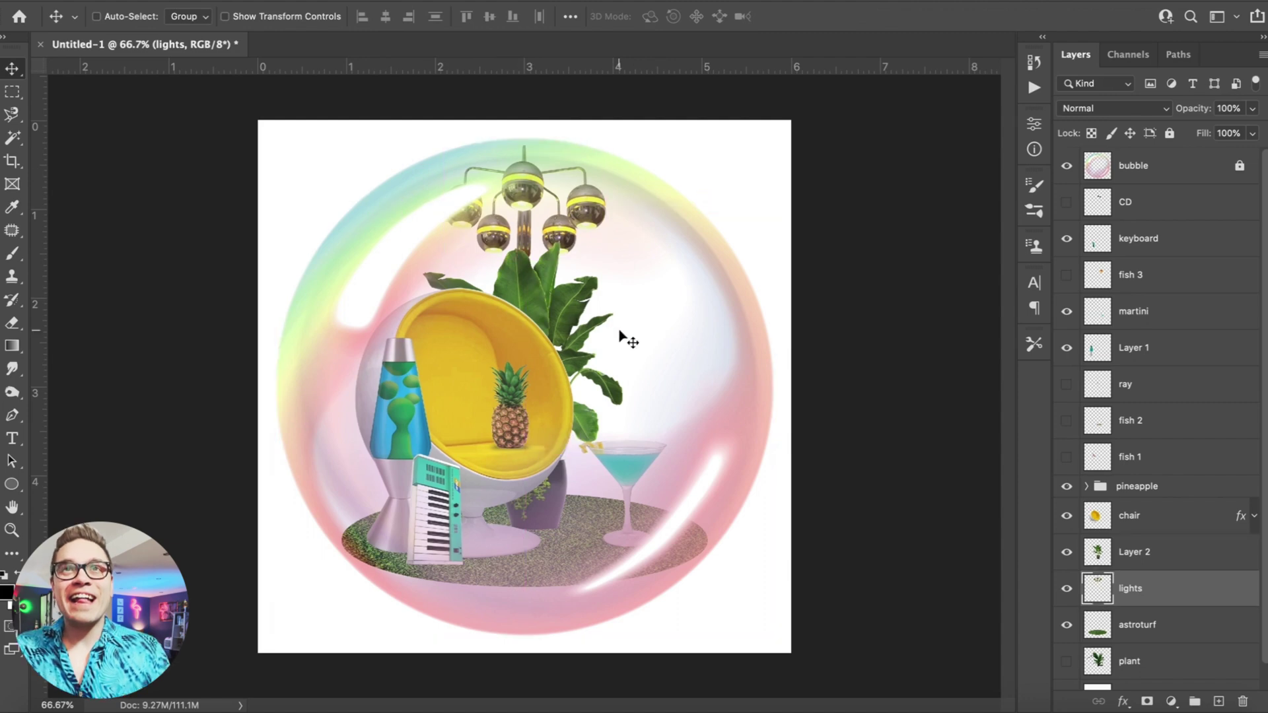
pyautogui.press('super+bracketleft')
pyautogui.click(520, 276)
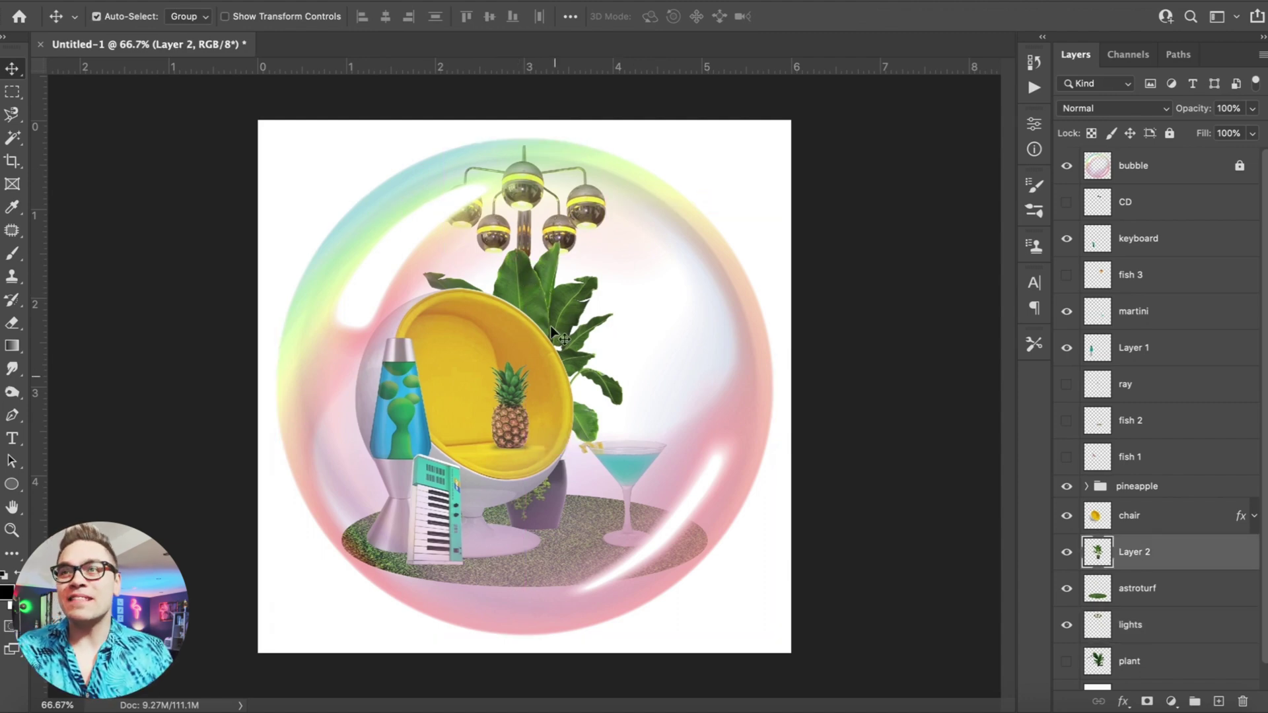
# Open the remaining images from the assets folder in Photoshop: Pool Water, Rocket, Rug, Speaker, Table and TV
pyautogui.click(41, 710)
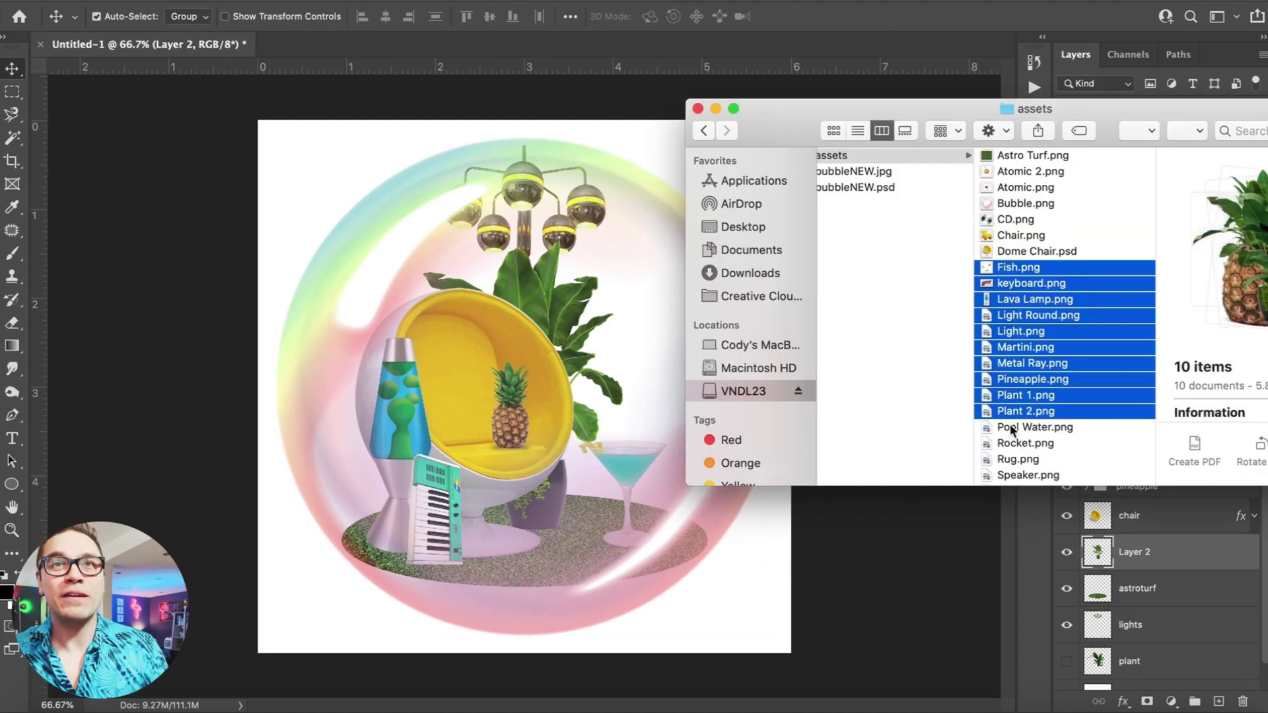
pyautogui.click(1010, 425)
pyautogui.scroll(-3, 1012, 431)
pyautogui.keyDown('shift'); pyautogui.click(1010, 478); pyautogui.keyUp('shift')
pyautogui.moveTo(1002, 417); pyautogui.dragTo(501, 710)
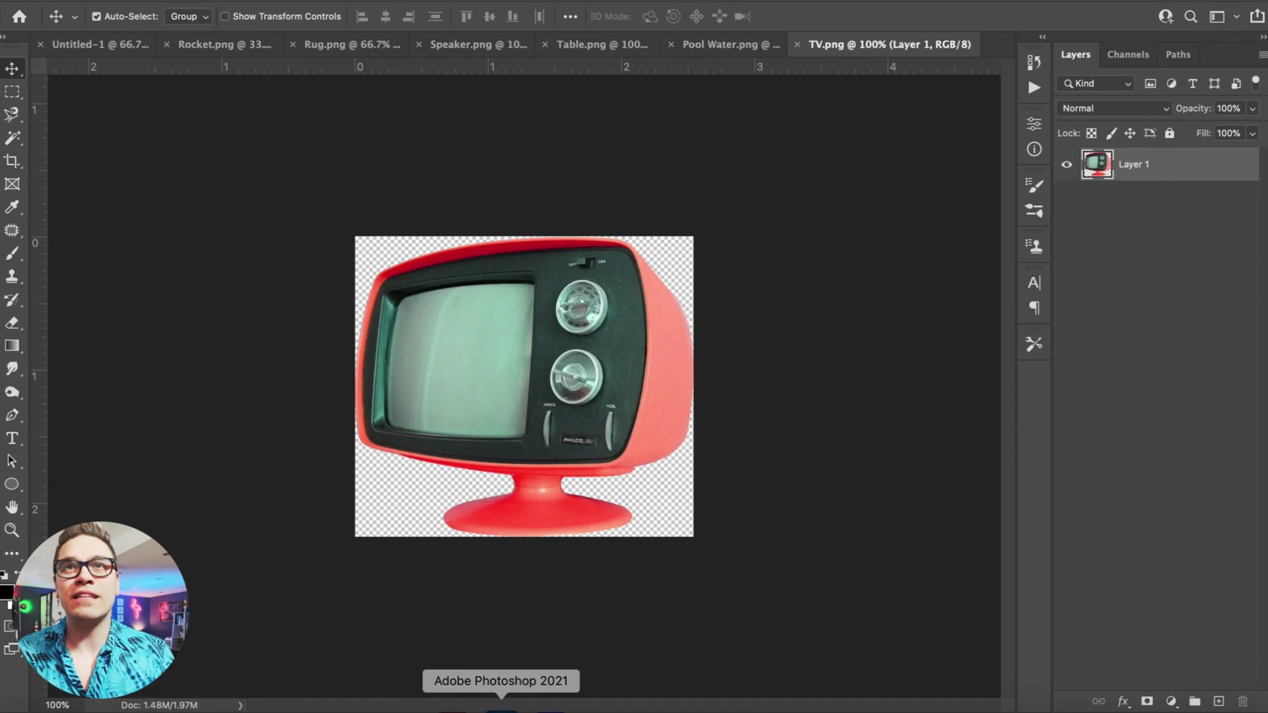
# Shift the hue of the red television in TV.png to turn its casing yellow
pyautogui.click(206, 1)
pyautogui.moveTo(210, 20)
pyautogui.click(495, 113)
pyautogui.moveTo(1015, 183); pyautogui.dragTo(1054, 192)
pyautogui.press('Return')
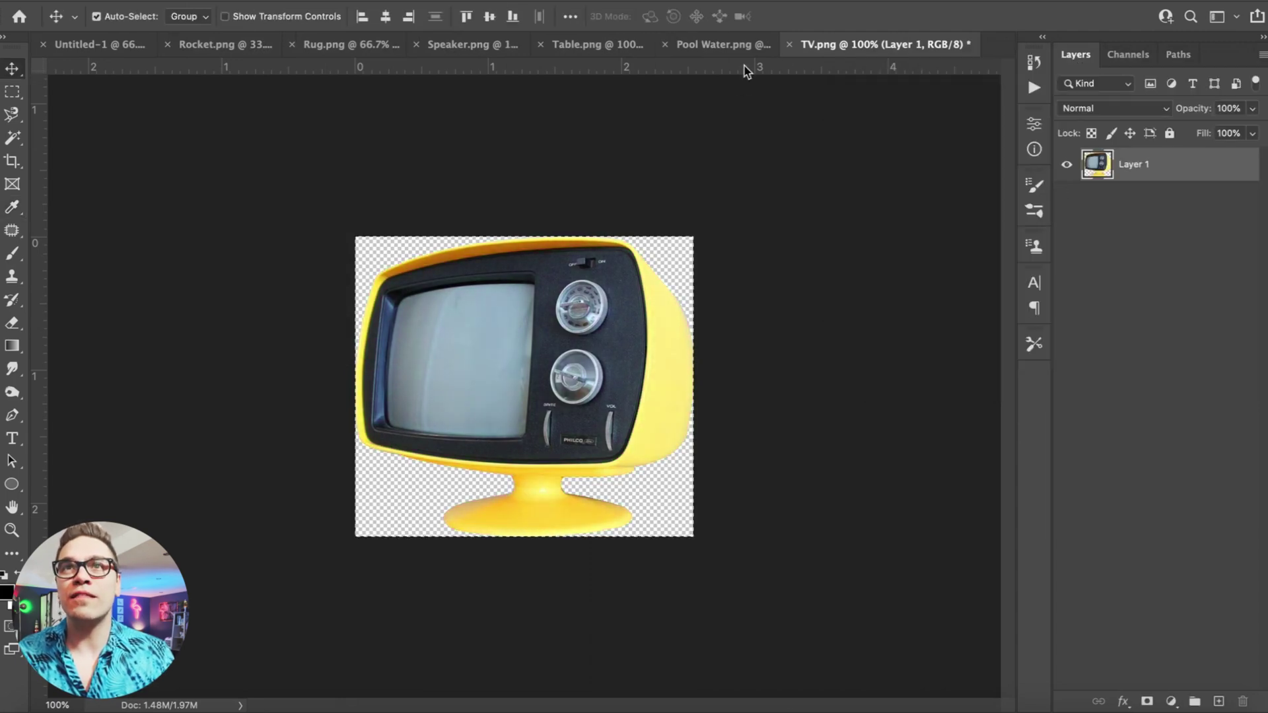
# Copy the yellow television, close TV.png and paste it into Untitled-1
pyautogui.click(789, 44)
pyautogui.click(594, 237)
pyautogui.click(78, 51)
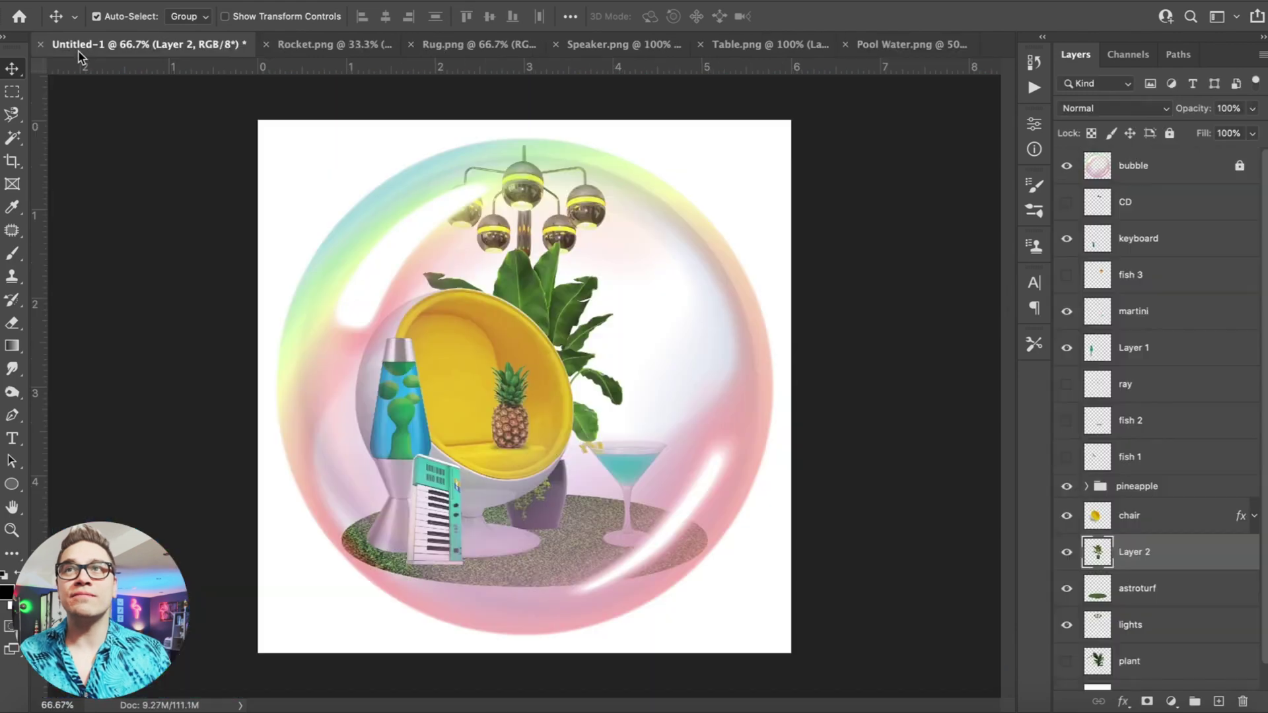
pyautogui.press('super+v')
# Bring the television in front of the chair layer, move it over the chair's right side and name its layer tv
pyautogui.press('super+]')
pyautogui.moveTo(486, 330); pyautogui.dragTo(567, 327)
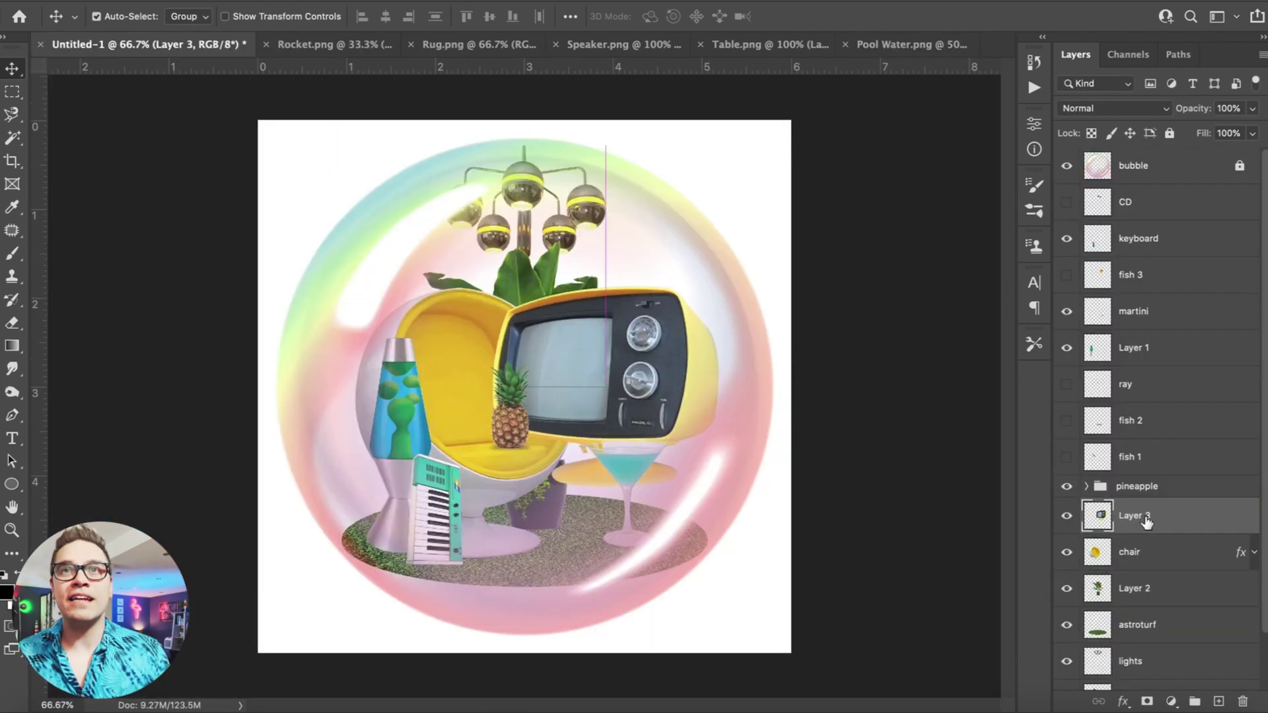
pyautogui.press('Return')
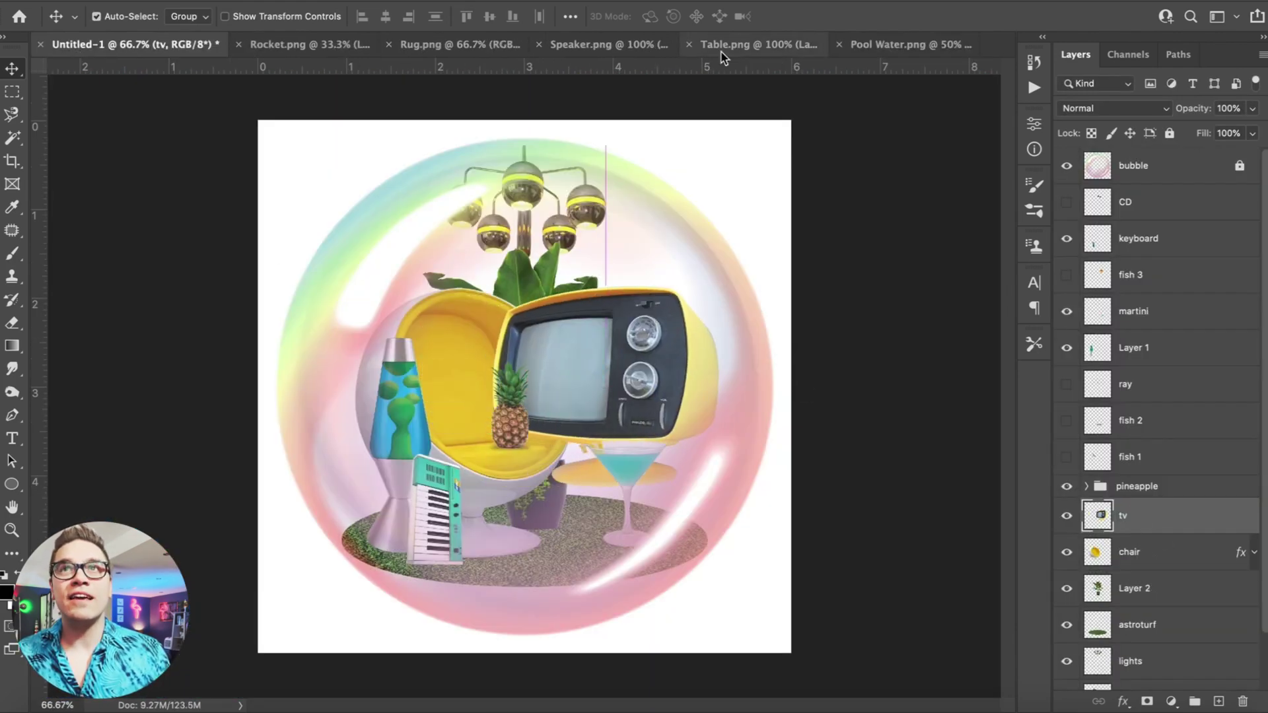
# Copy the pool water image, close Pool Water.png, paste it into Untitled-1 and name its layer poolwater
pyautogui.click(885, 44)
pyautogui.click(809, 44)
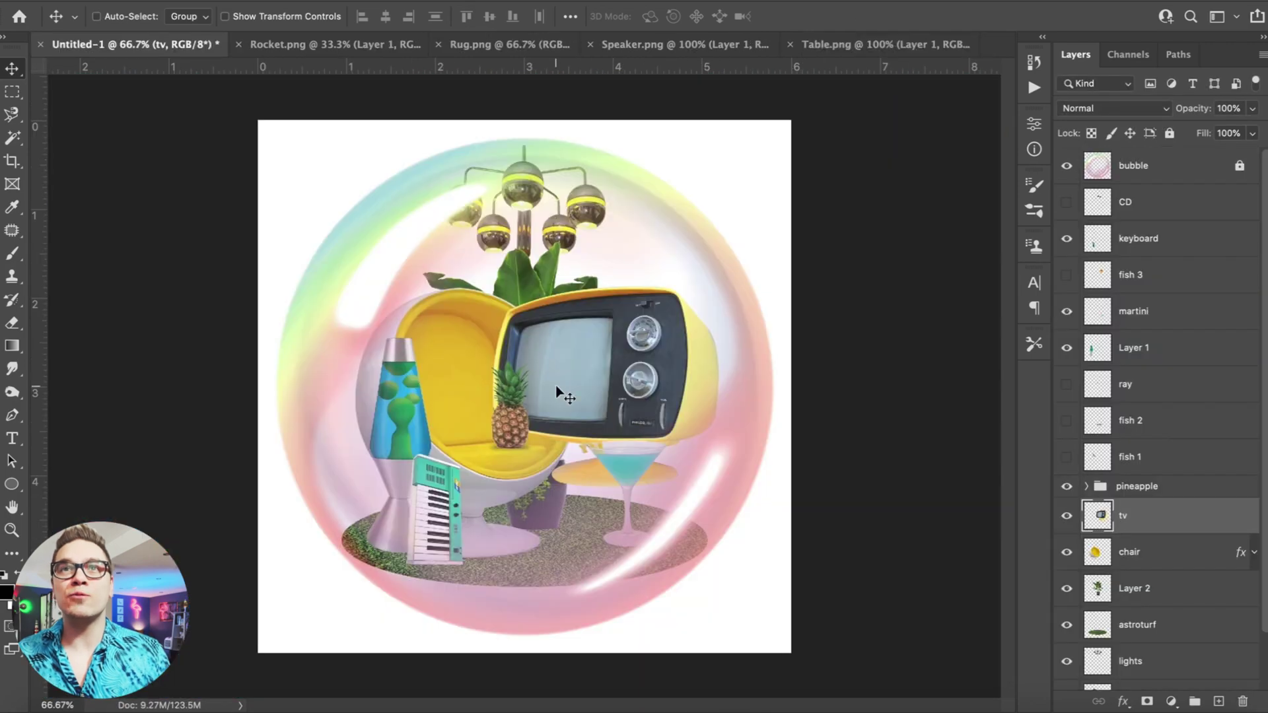
pyautogui.press('super+v')
pyautogui.press('Return')
pyautogui.write('poolwat')
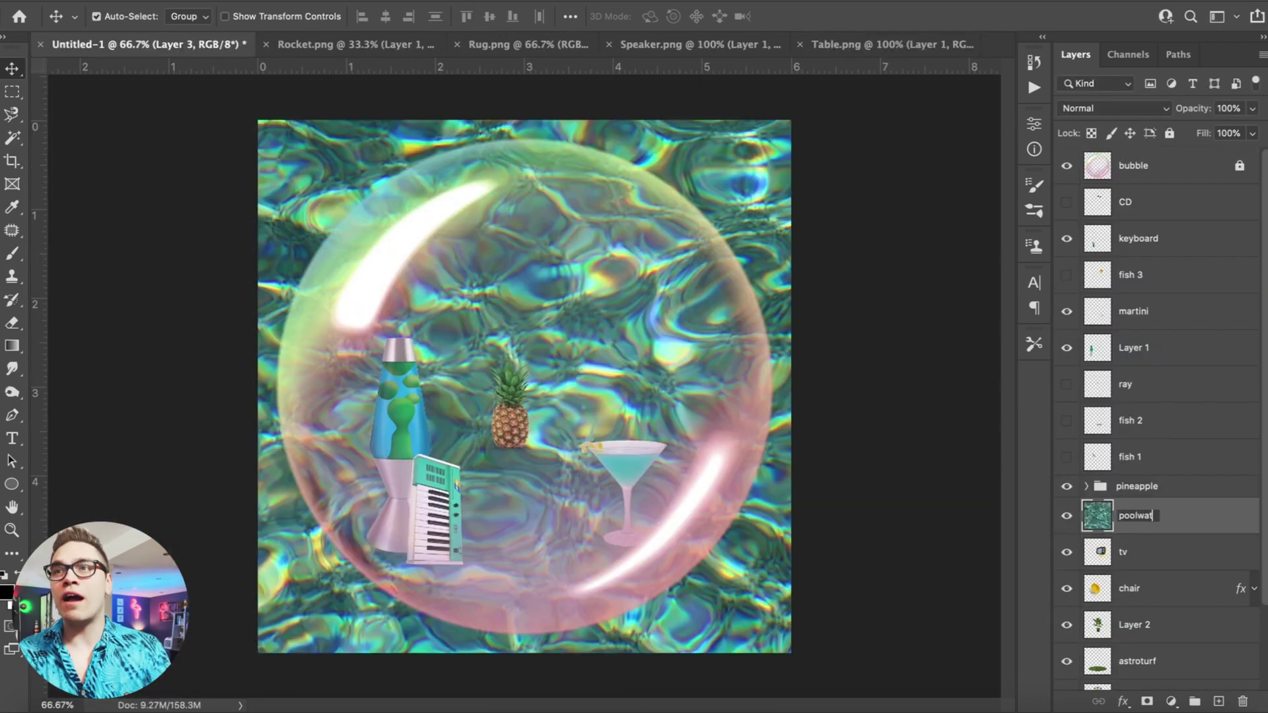
pyautogui.write('er')
pyautogui.press('Return')
# Scale down the poolwater layer with Free Transform and position it over the television
pyautogui.click(182, 2)
pyautogui.click(249, 366)
pyautogui.press('super+minus')
pyautogui.press('super+minus')
pyautogui.press('super+minus')
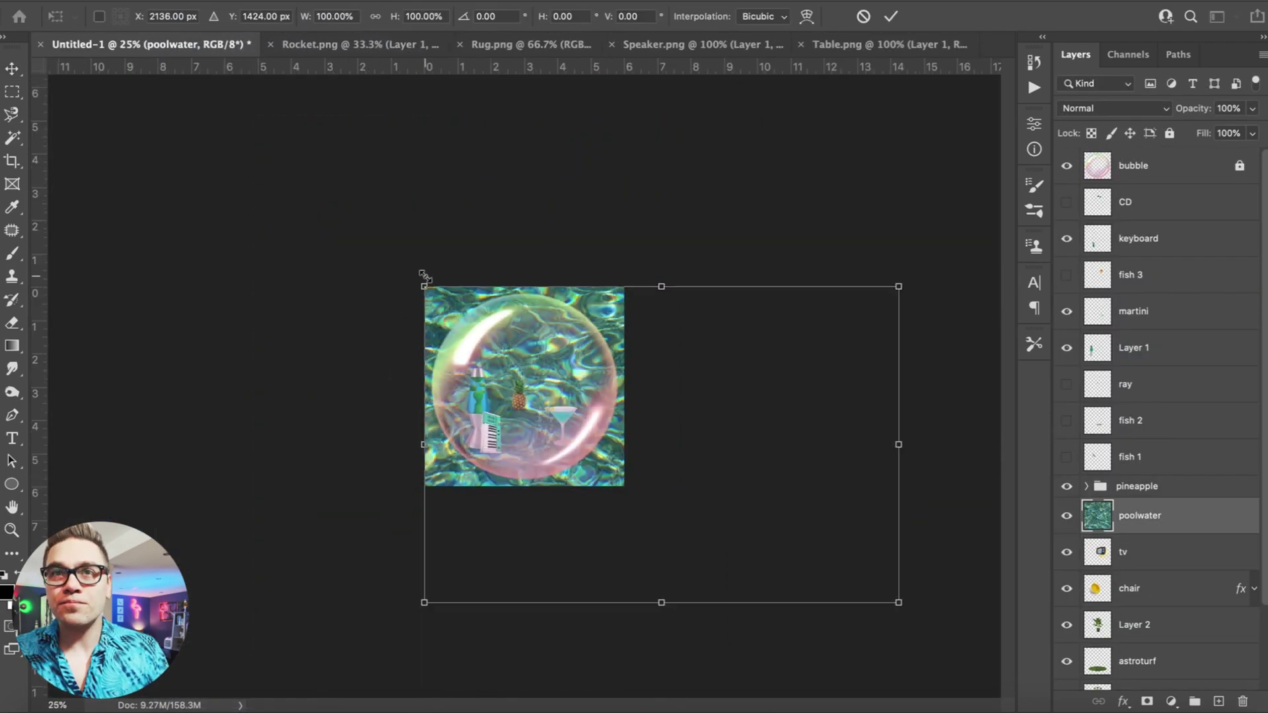
pyautogui.moveTo(425, 276); pyautogui.dragTo(586, 360)
pyautogui.moveTo(619, 439); pyautogui.dragTo(494, 371)
pyautogui.press('Return')
pyautogui.press('super+plus')
pyautogui.press('super+plus')
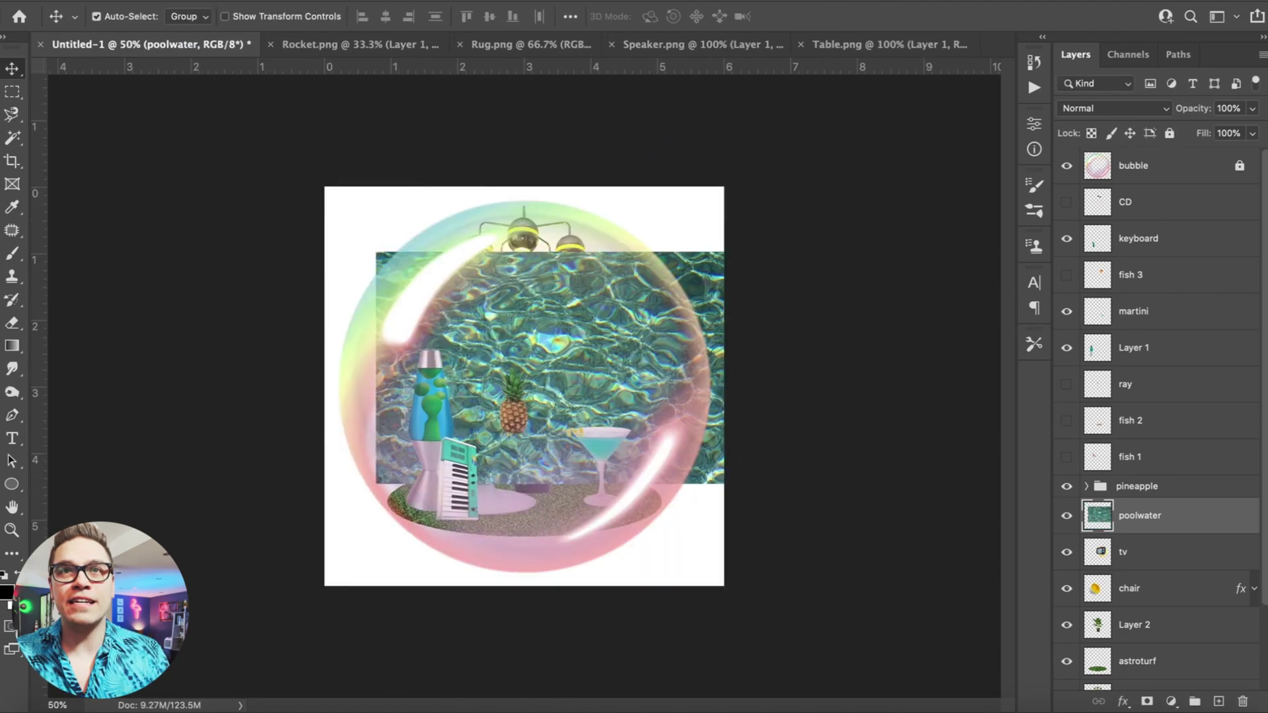
# Adjust the poolwater layer's Hue/Saturation to hue +2 and saturation +44
pyautogui.click(251, 2)
pyautogui.click(566, 121)
pyautogui.moveTo(1016, 226); pyautogui.dragTo(1055, 228)
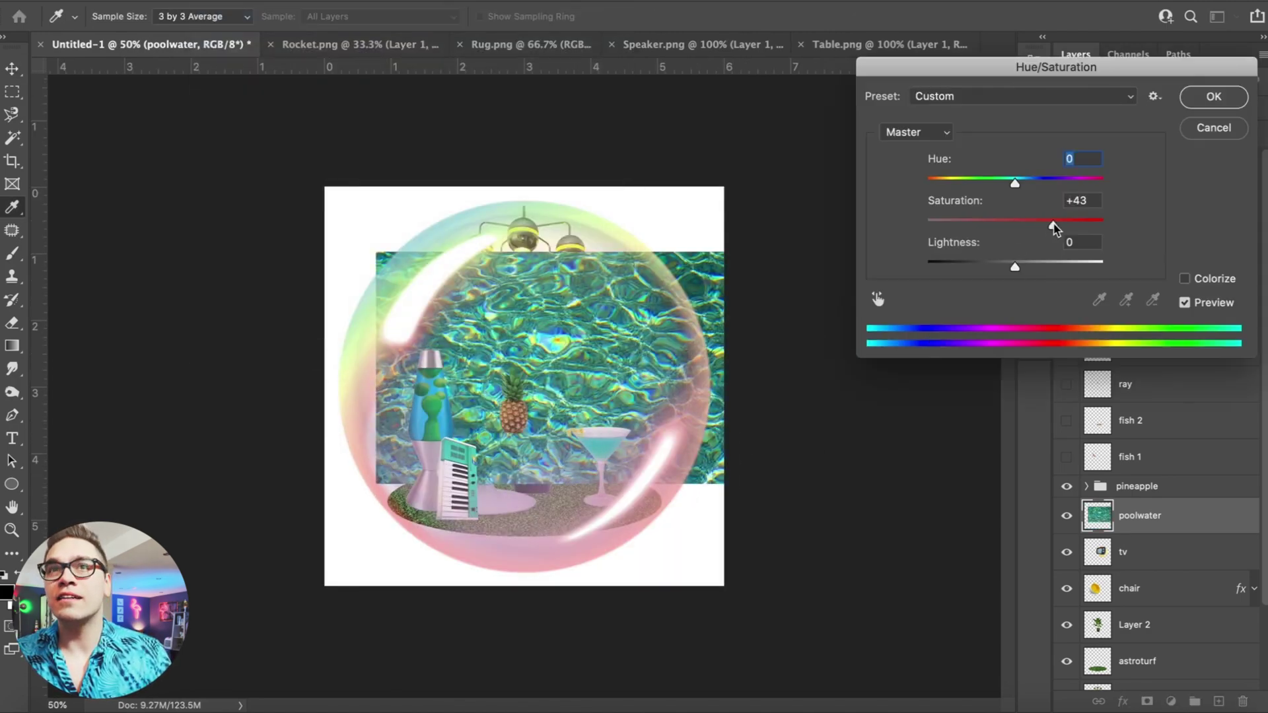
pyautogui.moveTo(1015, 183); pyautogui.dragTo(1018, 183)
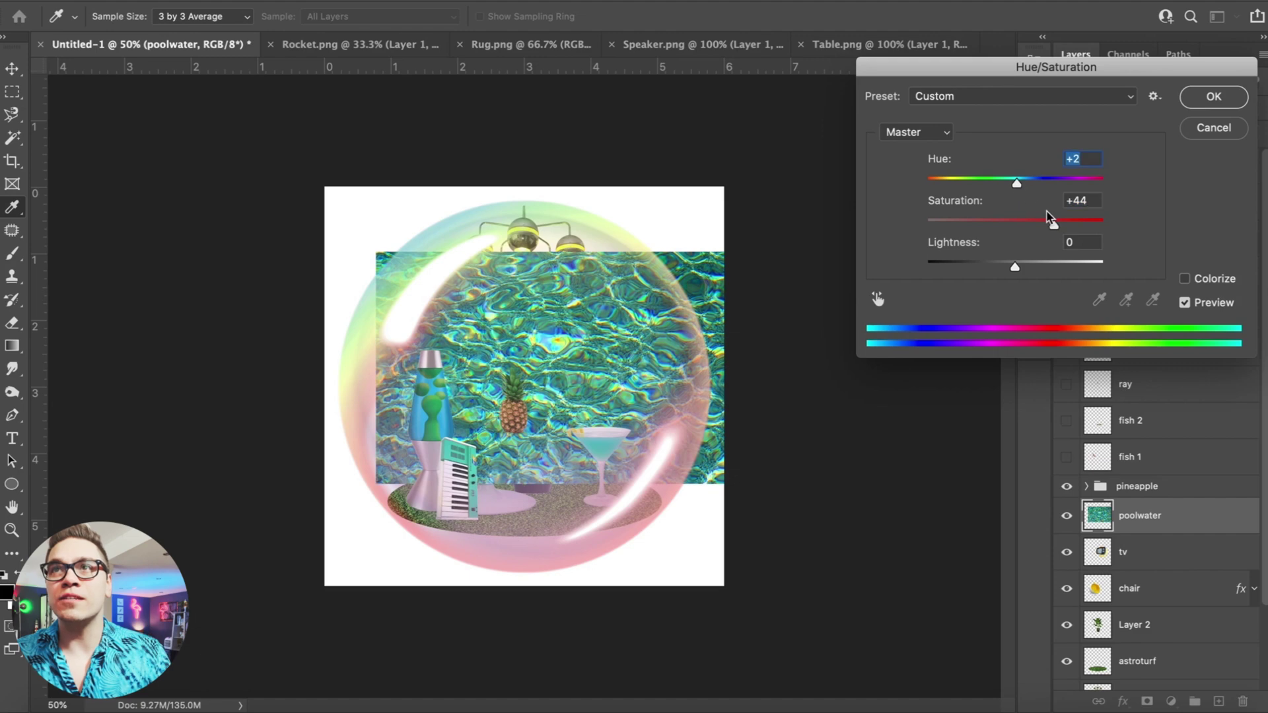
pyautogui.press('Return')
# Hide the poolwater layer and bring the tv layer in front of the pineapple group
pyautogui.click(1066, 516)
pyautogui.click(1137, 552)
pyautogui.press('super+plus')
pyautogui.press('super+plus')
pyautogui.press('super+plus')
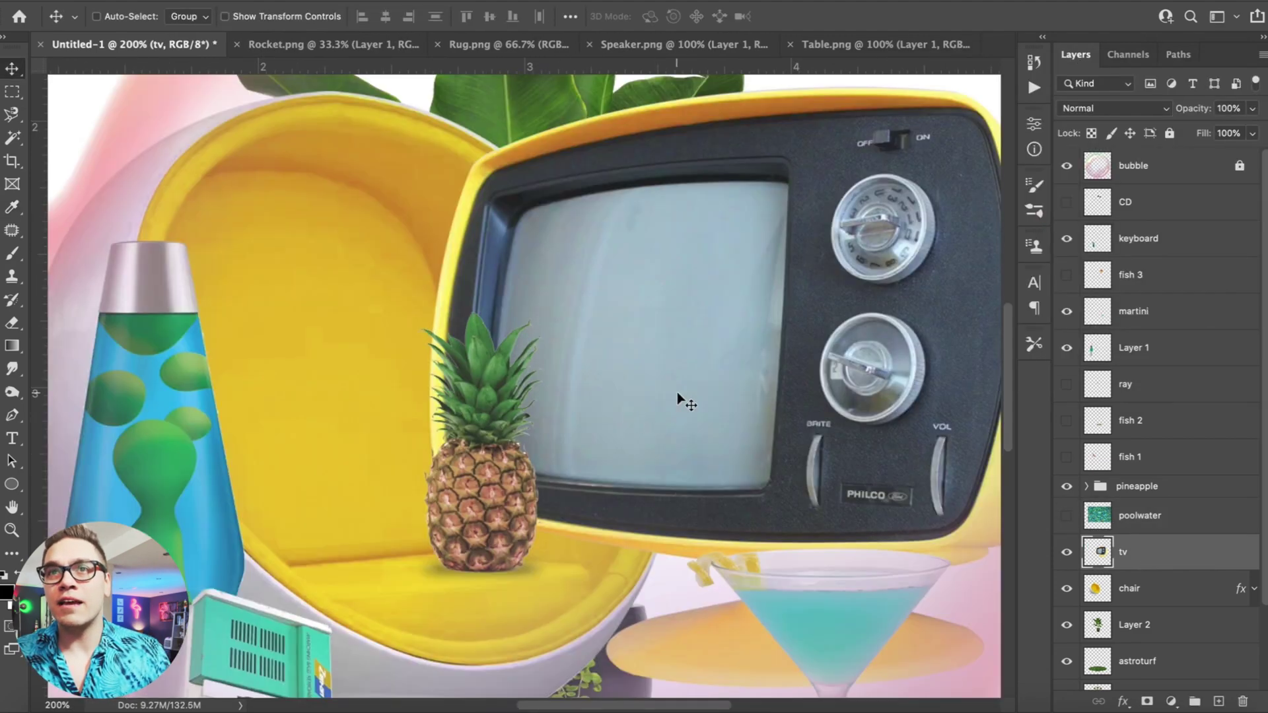
pyautogui.press('super+bracketright')
pyautogui.press('super+bracketright')
# Trace the television's glass screen with the Pen tool and load the path as a selection
pyautogui.moveTo(12, 114); pyautogui.dragTo(90, 131)
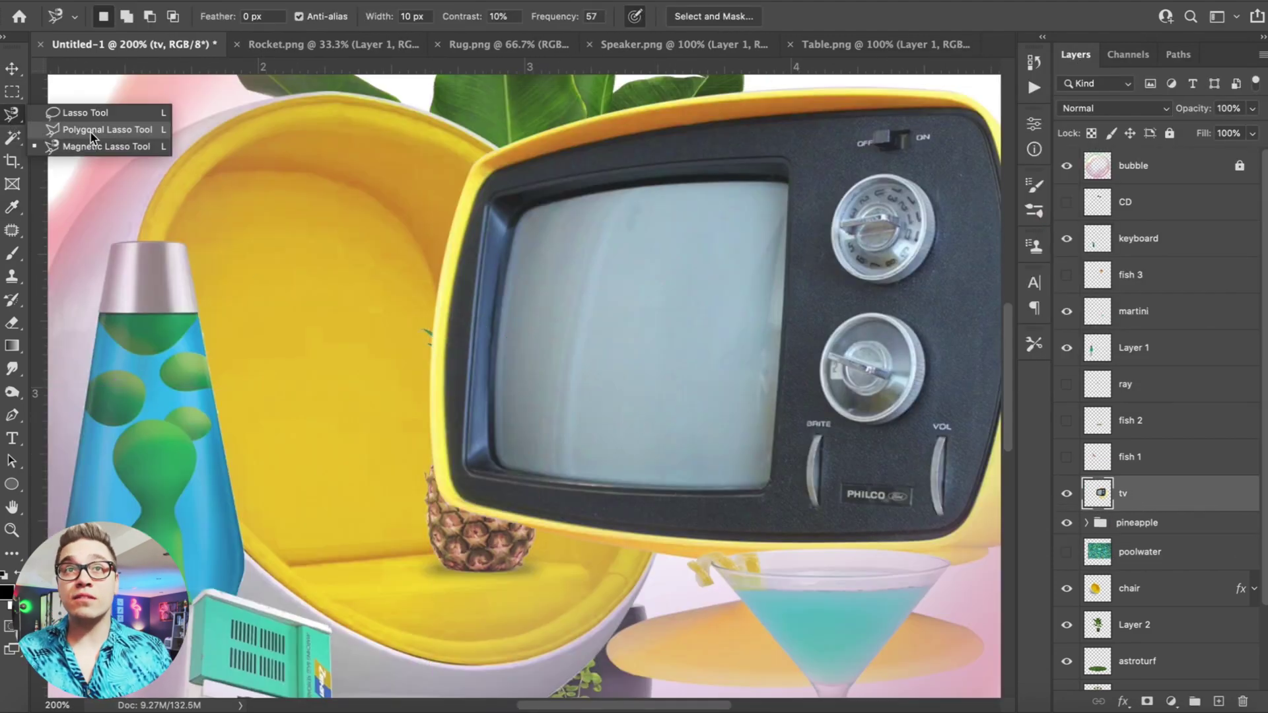
pyautogui.press('p')
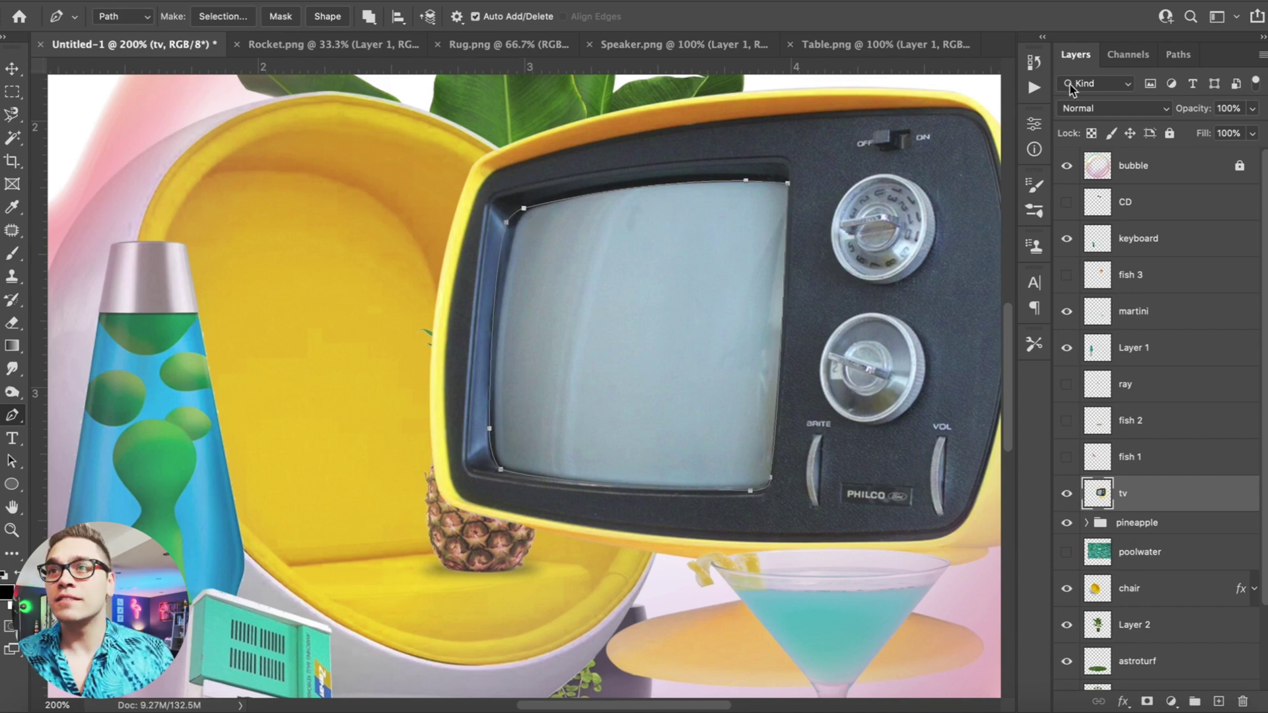
pyautogui.click(1179, 54)
pyautogui.click(1146, 700)
pyautogui.click(1076, 55)
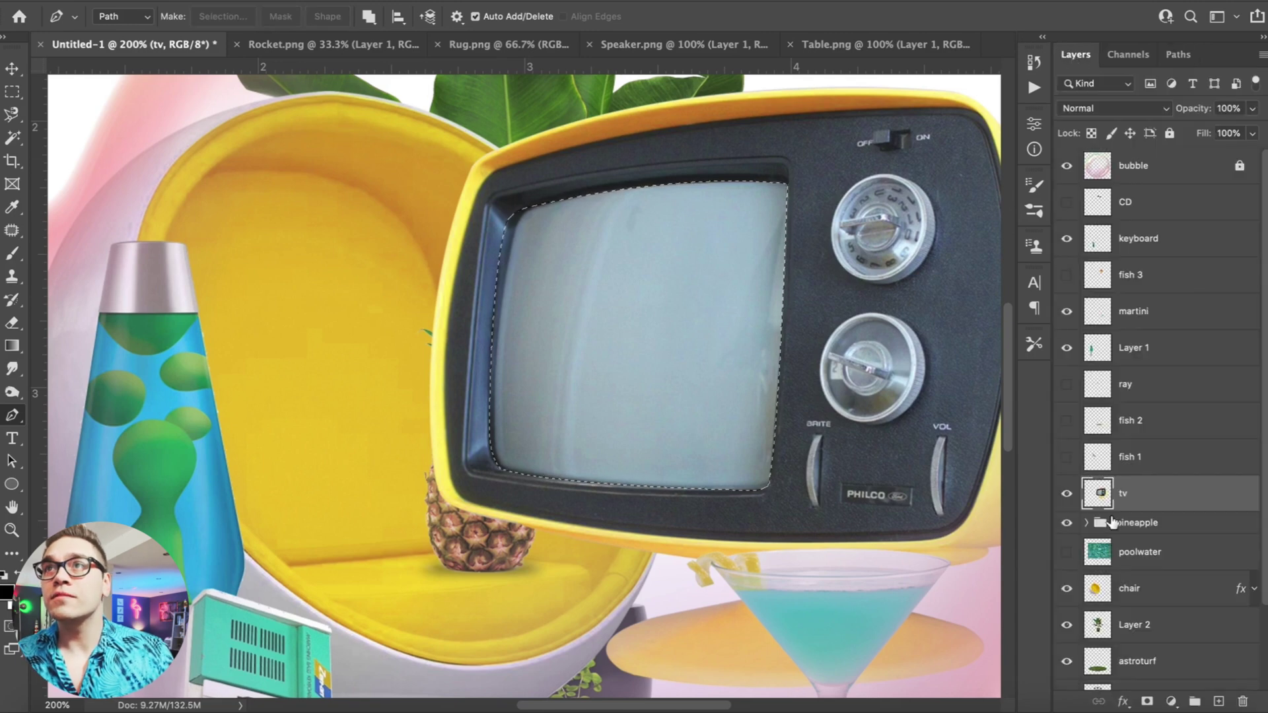
# Copy the selected pool water onto a layer named pool channel above the television, and group both layers as tv
pyautogui.click(1129, 555)
pyautogui.hotkey('ctrl', 'j')
pyautogui.moveTo(1072, 571); pyautogui.dragTo(1064, 504)
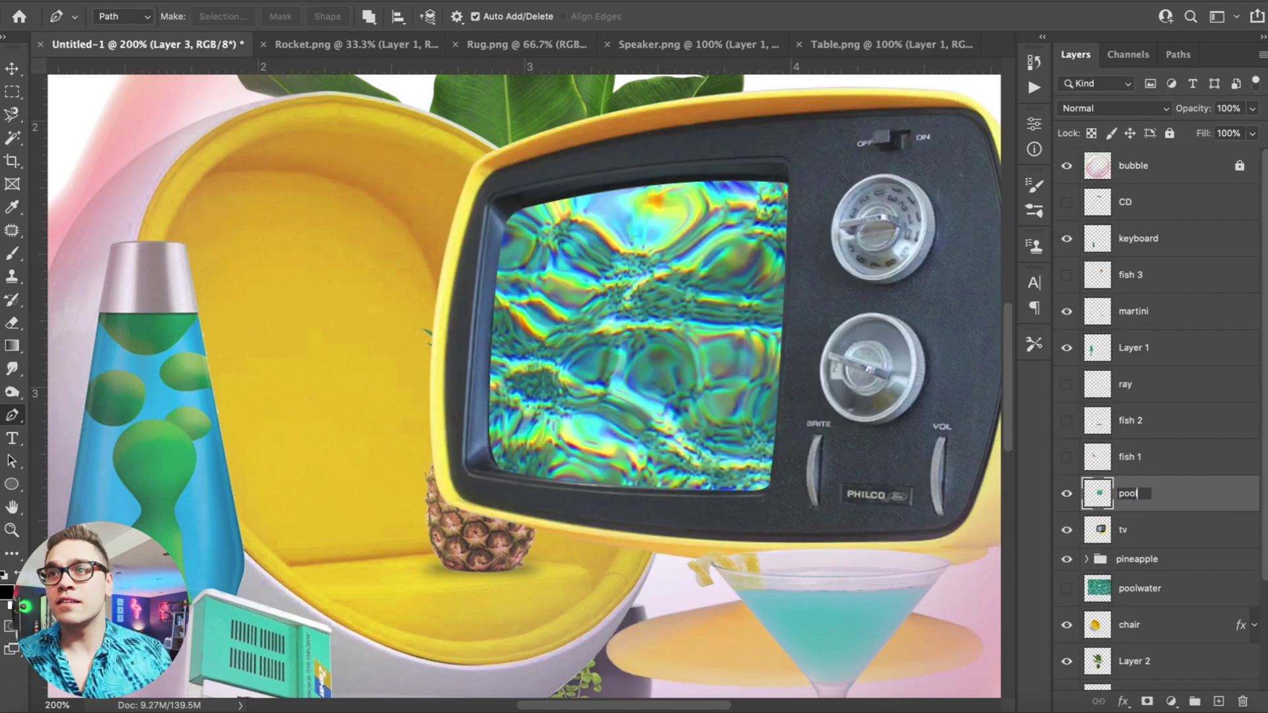
pyautogui.keyDown('shift'); pyautogui.click(1109, 528); pyautogui.keyUp('shift')
pyautogui.hotkey('ctrl', 'g')
pyautogui.hotkey('ctrl', '-')
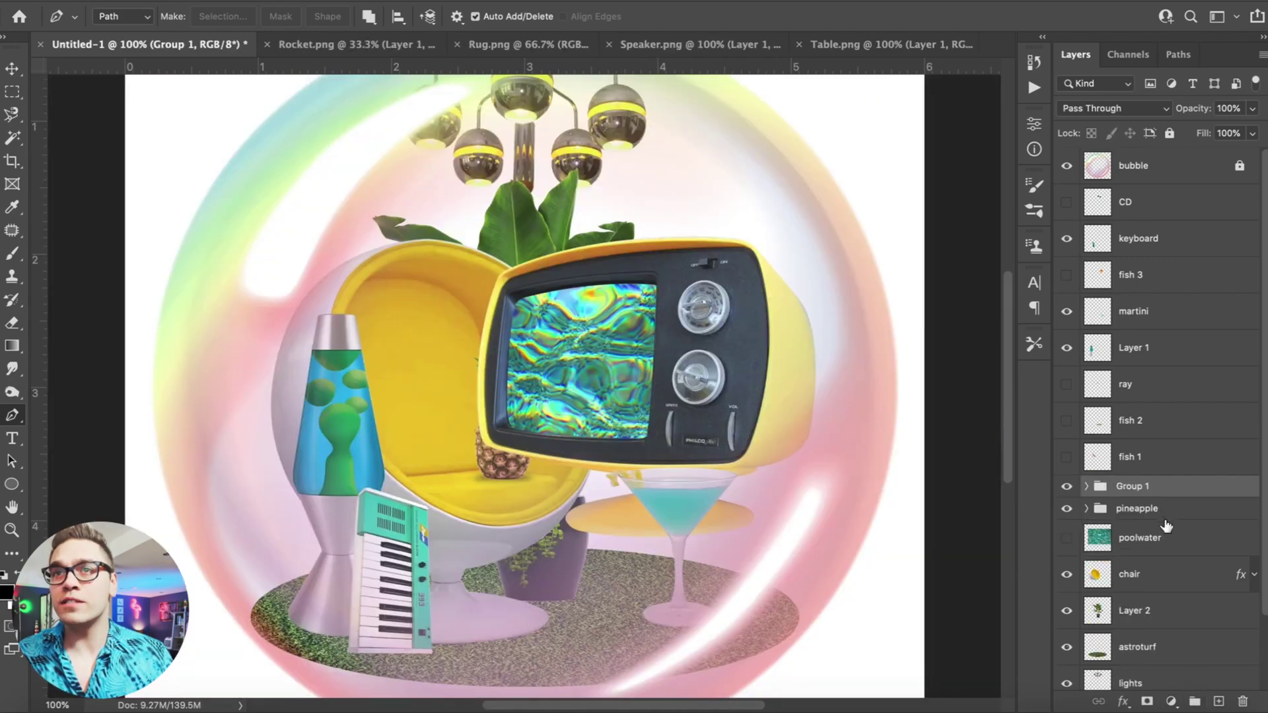
pyautogui.write('tv')
pyautogui.press('Return')
# Scale down the tv group and place it just beyond the chair's right side
pyautogui.press('super+minus')
pyautogui.click(12, 70)
pyautogui.click(162, 2)
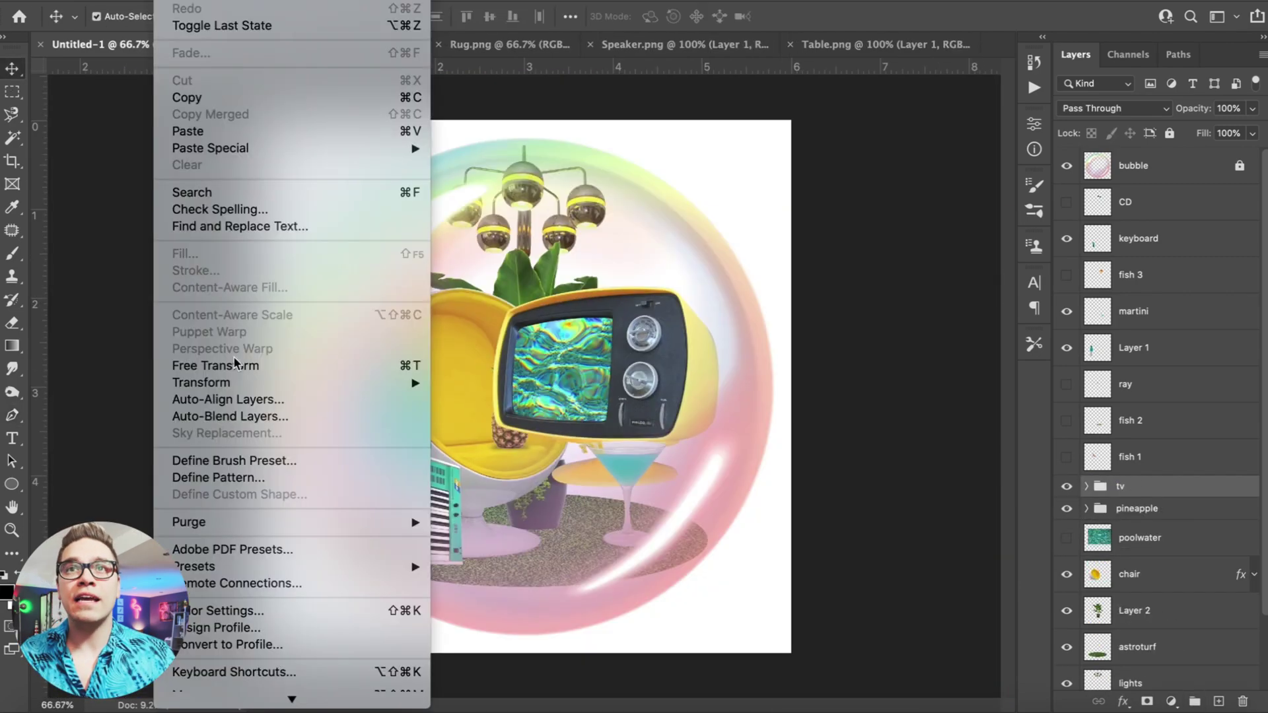
pyautogui.click(235, 366)
pyautogui.moveTo(492, 288); pyautogui.dragTo(602, 330)
pyautogui.moveTo(635, 412); pyautogui.dragTo(632, 397)
pyautogui.press('Return')
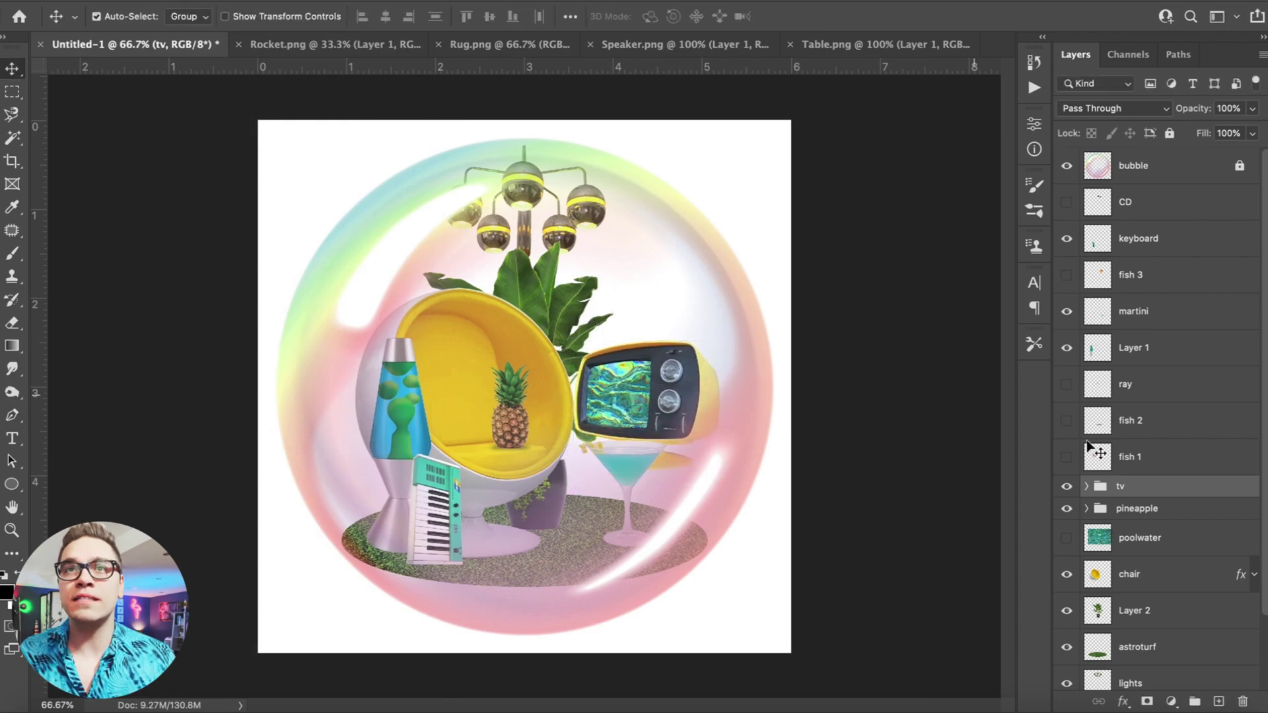
# Duplicate the pool channel layer and fully desaturate the copy with Hue/Saturation
pyautogui.click(1085, 486)
pyautogui.click(1157, 527)
pyautogui.press('super+j')
pyautogui.click(206, 2)
pyautogui.moveTo(218, 21)
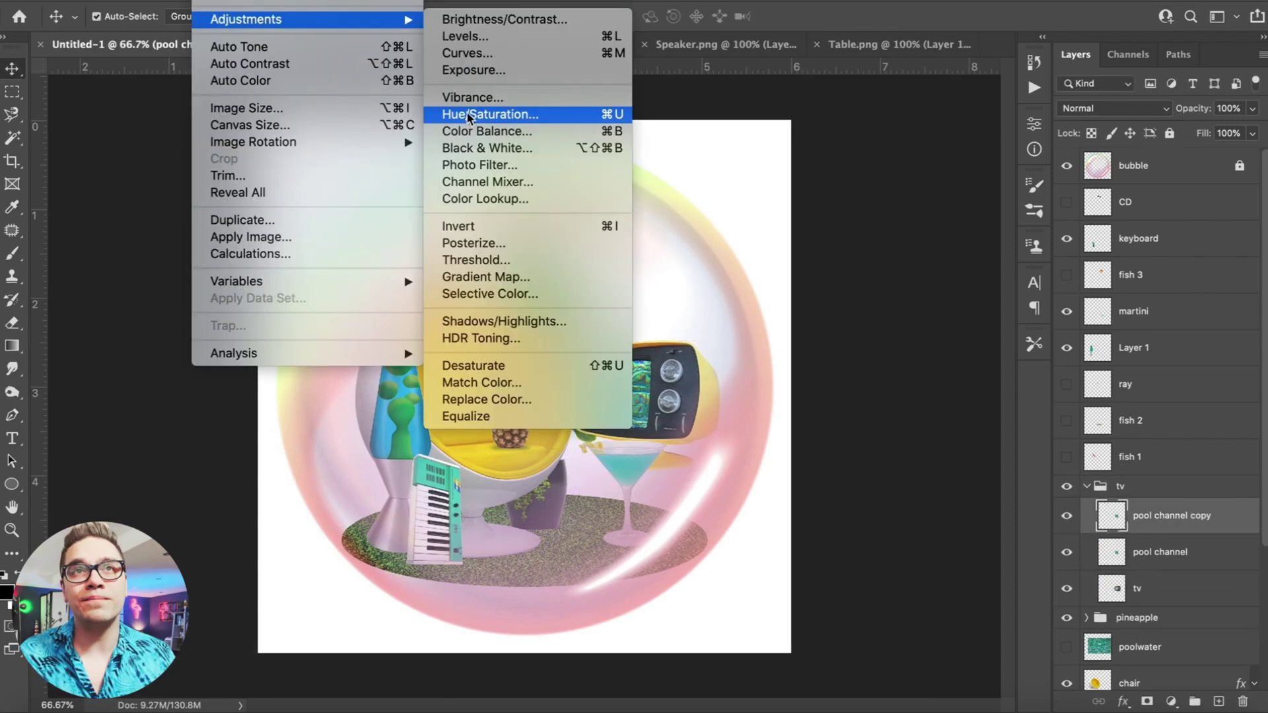
pyautogui.click(468, 118)
pyautogui.moveTo(1008, 209); pyautogui.dragTo(787, 227)
pyautogui.press('Return')
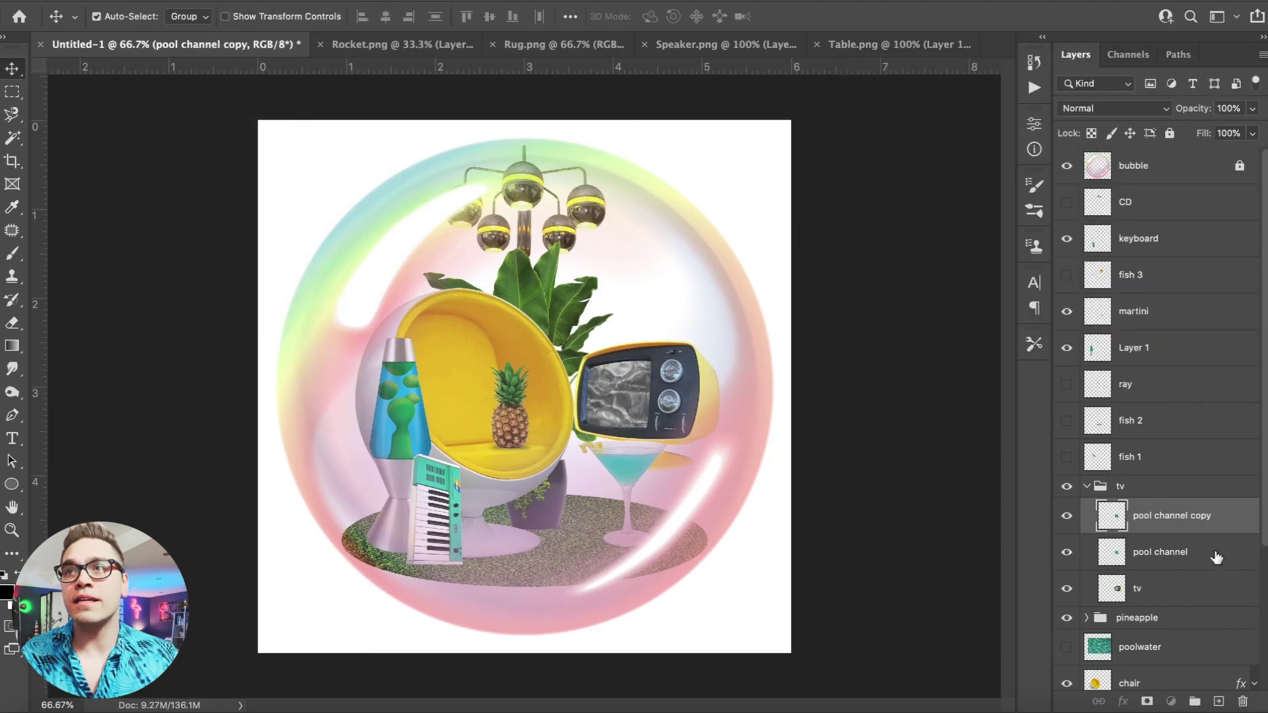
# Add a Color Overlay to the original pool channel layer in a brighter version of the martini's teal
pyautogui.doubleClick(1216, 558)
pyautogui.click(635, 263)
pyautogui.click(1004, 86)
pyautogui.click(625, 467)
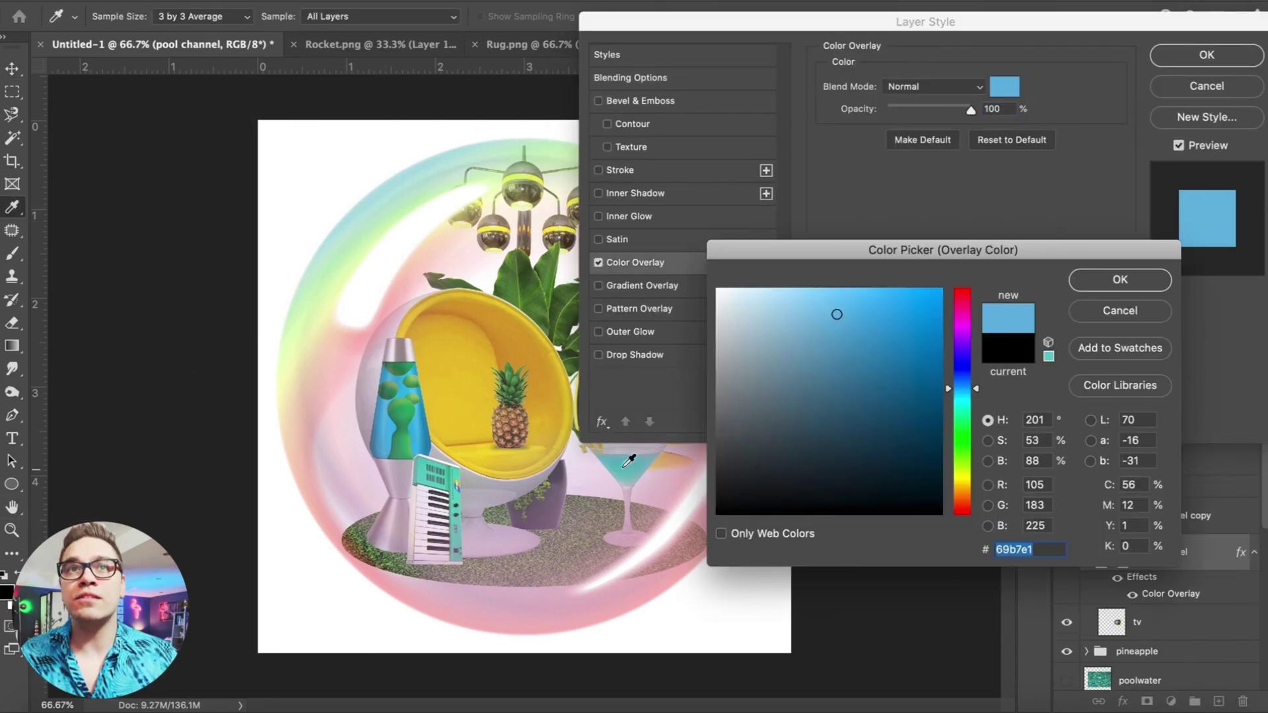
pyautogui.click(628, 462)
pyautogui.click(962, 402)
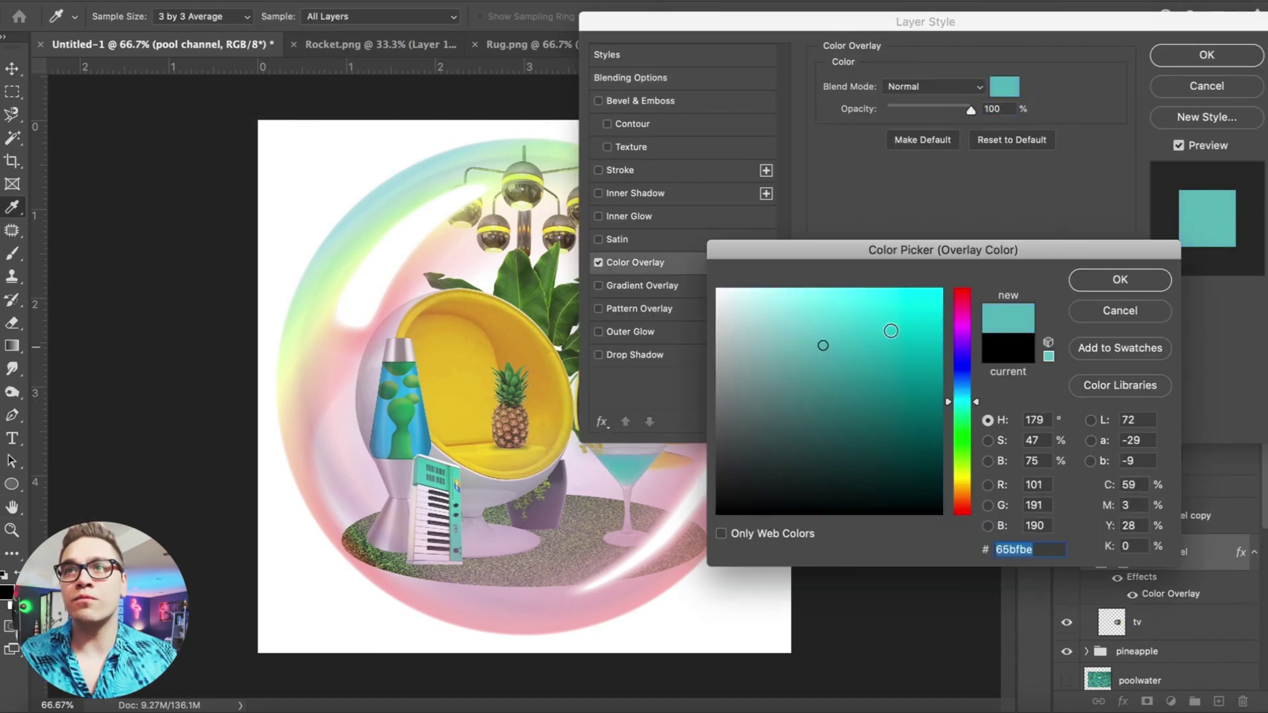
pyautogui.click(851, 317)
pyautogui.moveTo(847, 312); pyautogui.dragTo(863, 320)
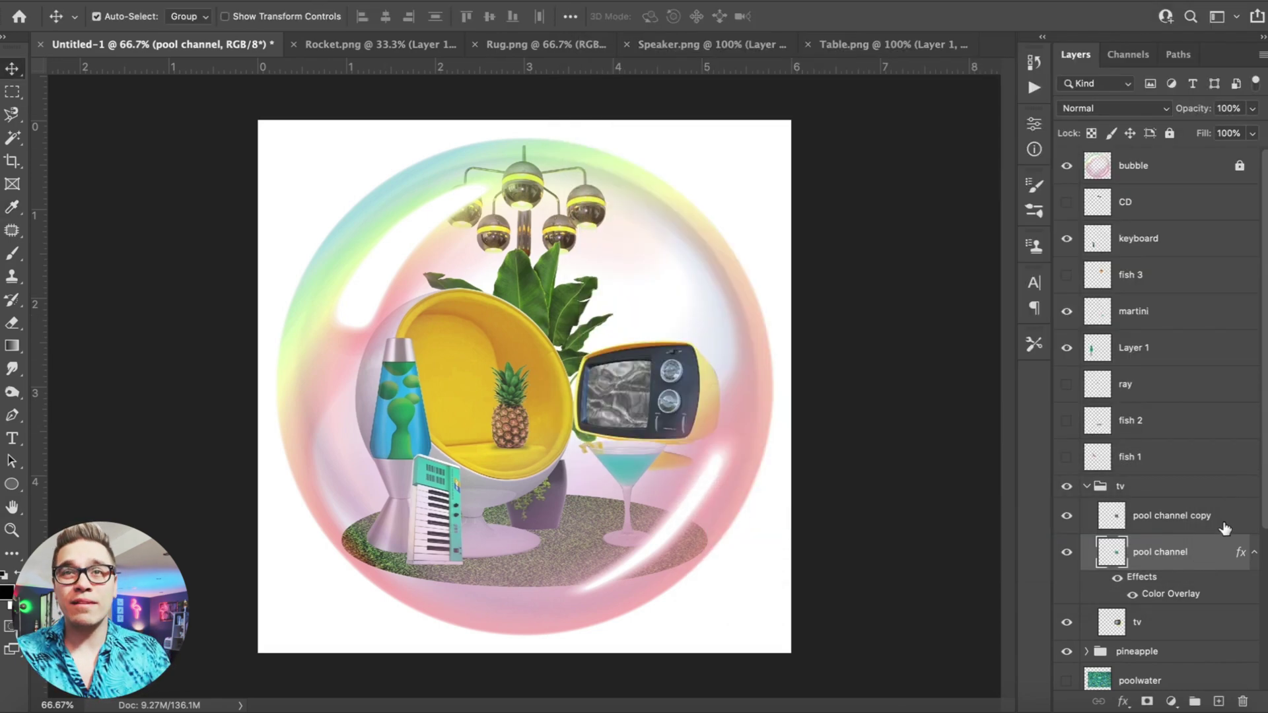
# Set the blend mode of the pool channel copy layer to Screen
pyautogui.doubleClick(1235, 516)
pyautogui.moveTo(924, 30); pyautogui.dragTo(1047, 2)
pyautogui.click(1136, 53)
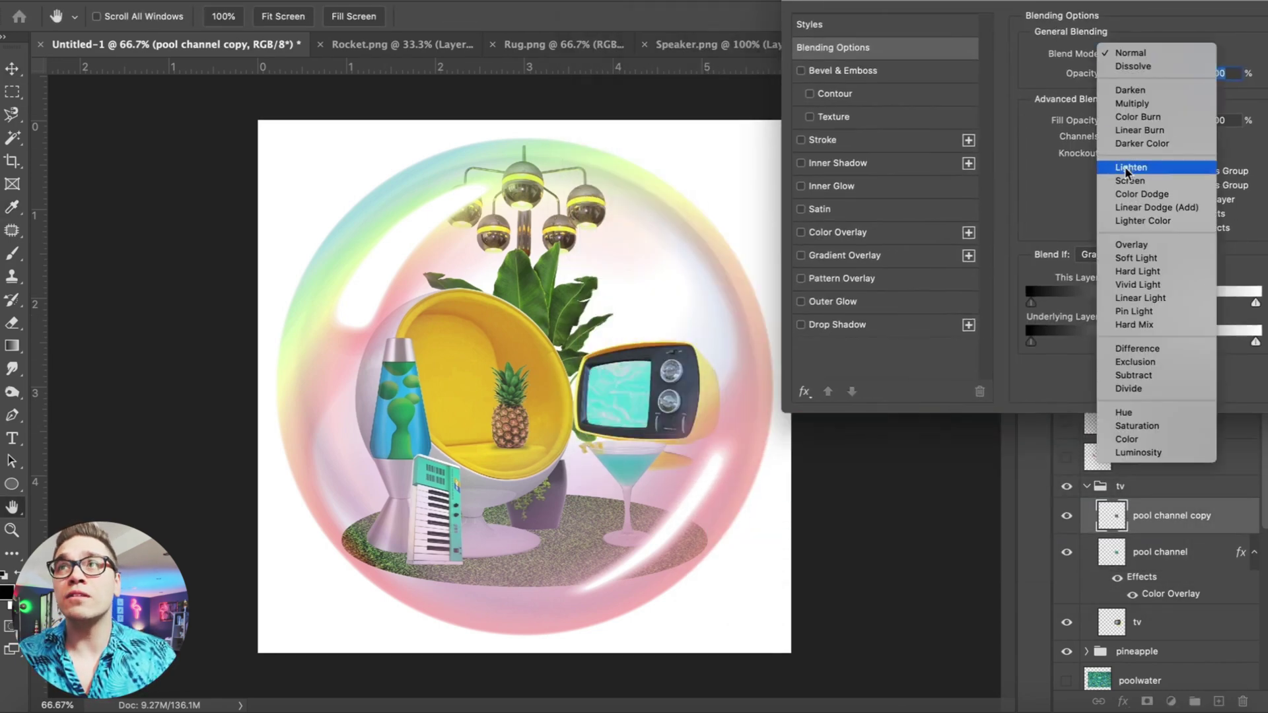
pyautogui.click(1134, 178)
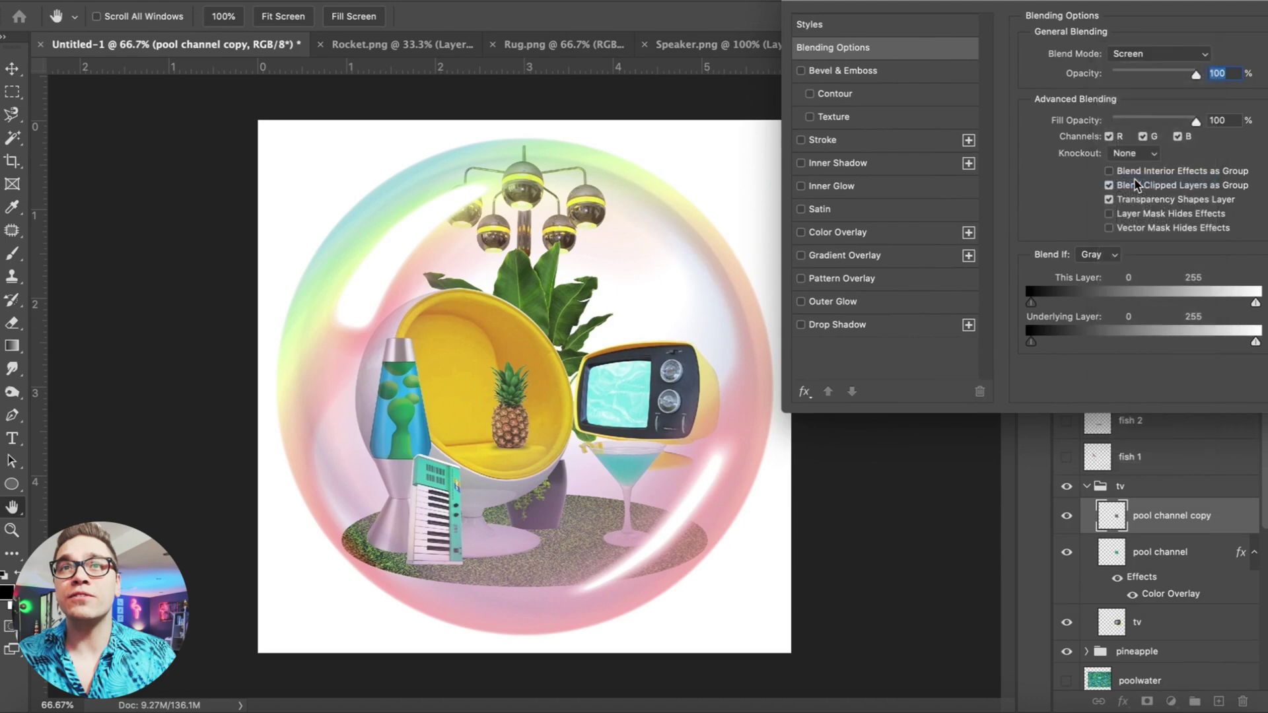
pyautogui.press('Return')
# Recolor the pool channel's Color Overlay to a more saturated teal based on the keyboard's color
pyautogui.doubleClick(1209, 557)
pyautogui.moveTo(627, 2); pyautogui.dragTo(759, 2)
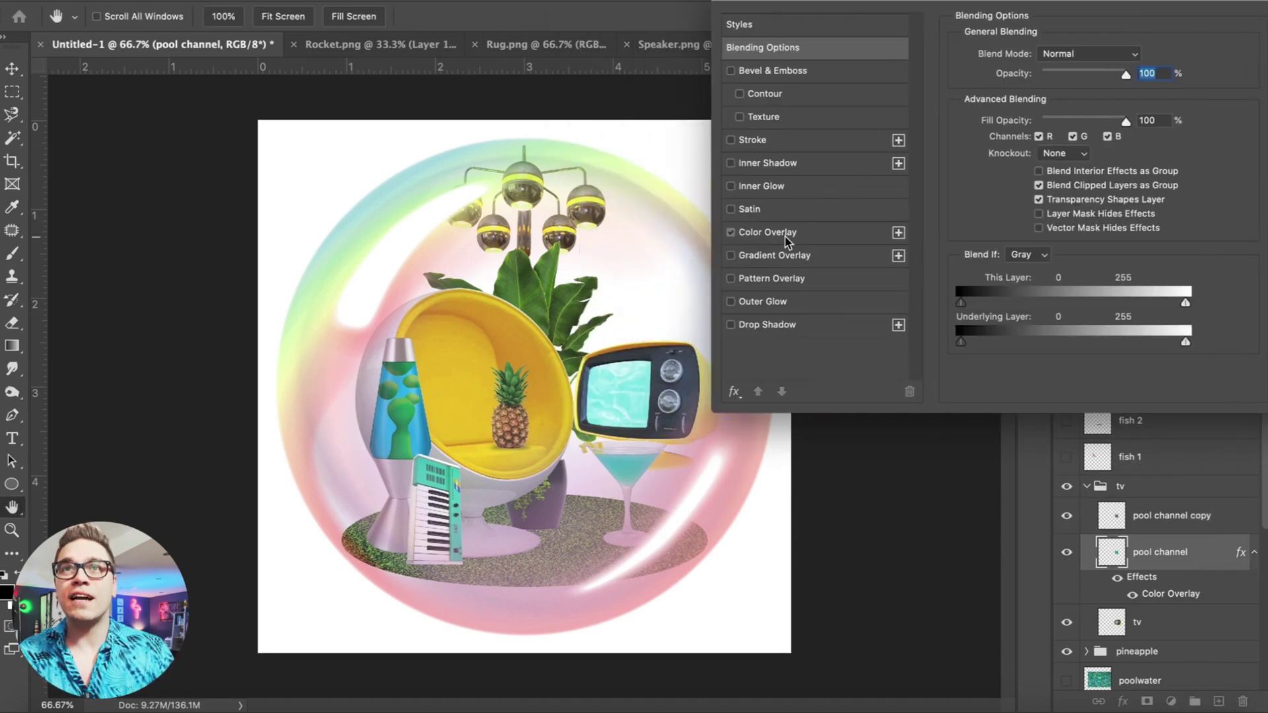
pyautogui.click(786, 232)
pyautogui.click(1134, 57)
pyautogui.moveTo(888, 345); pyautogui.dragTo(902, 351)
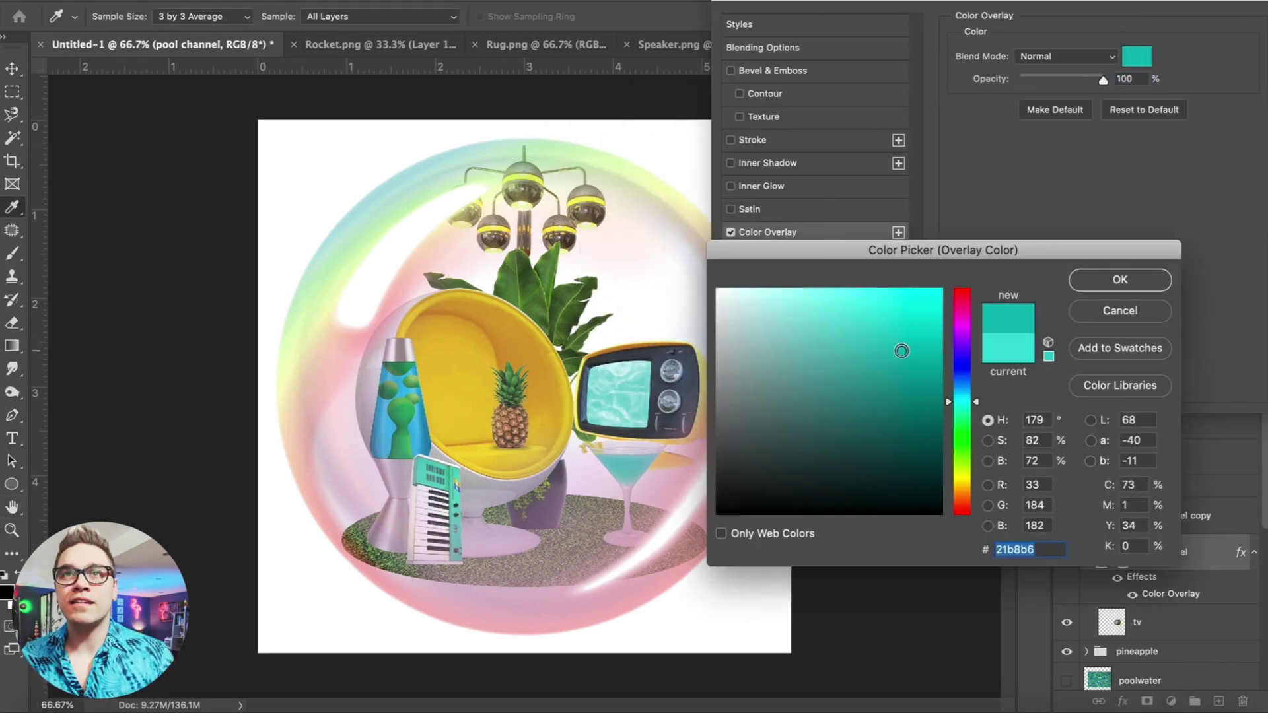
pyautogui.click(619, 464)
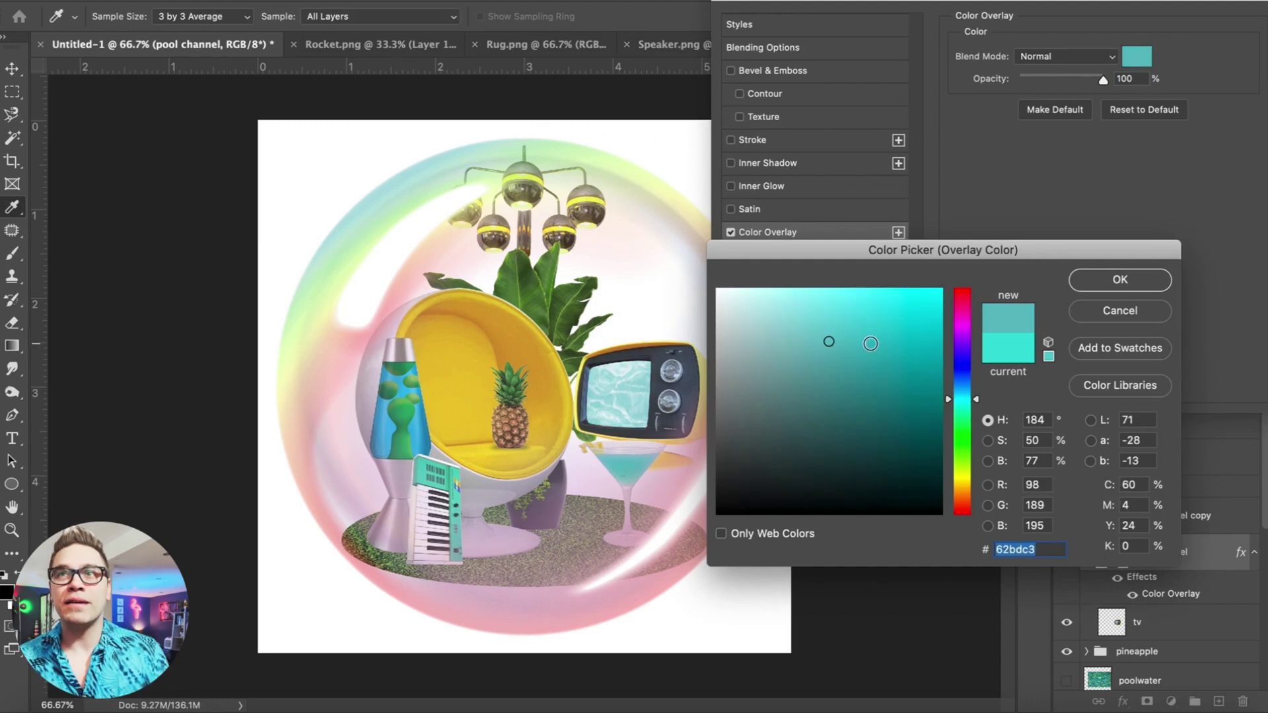
pyautogui.click(425, 465)
pyautogui.moveTo(875, 345); pyautogui.dragTo(930, 361)
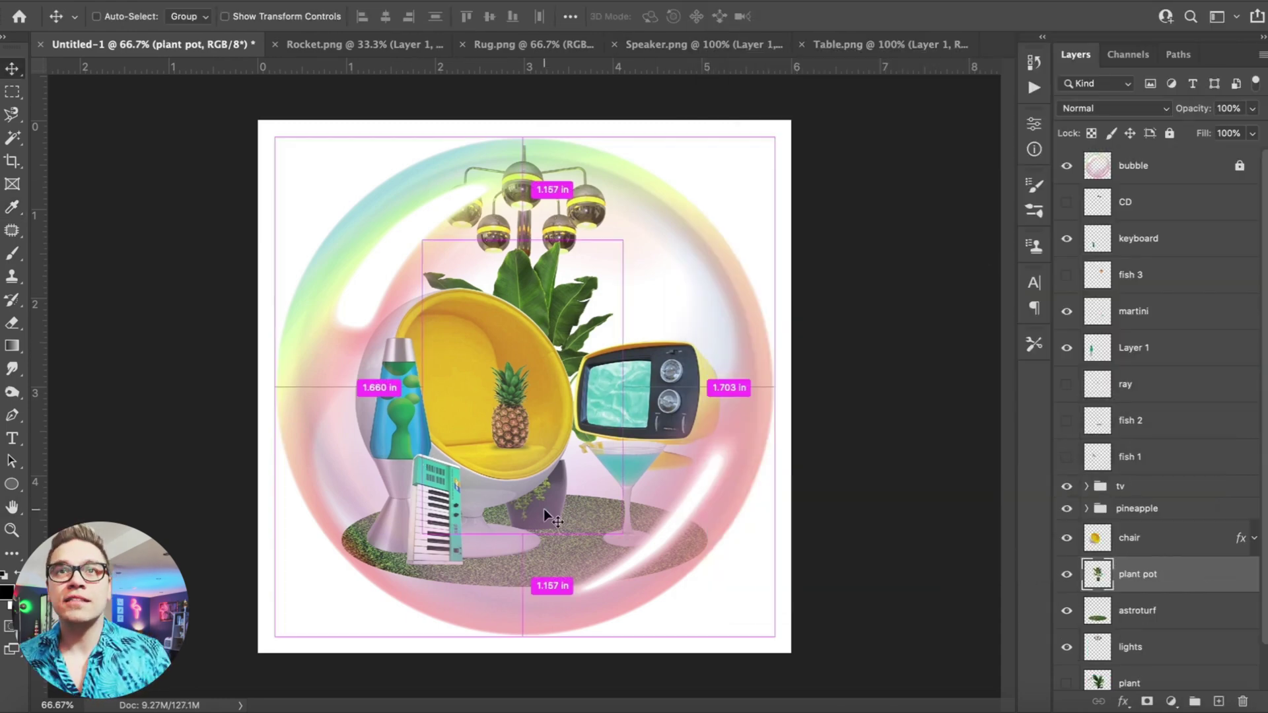
# Scale down the plant pot copy, place it behind the television, and hide the martini layer
pyautogui.click(173, 0)
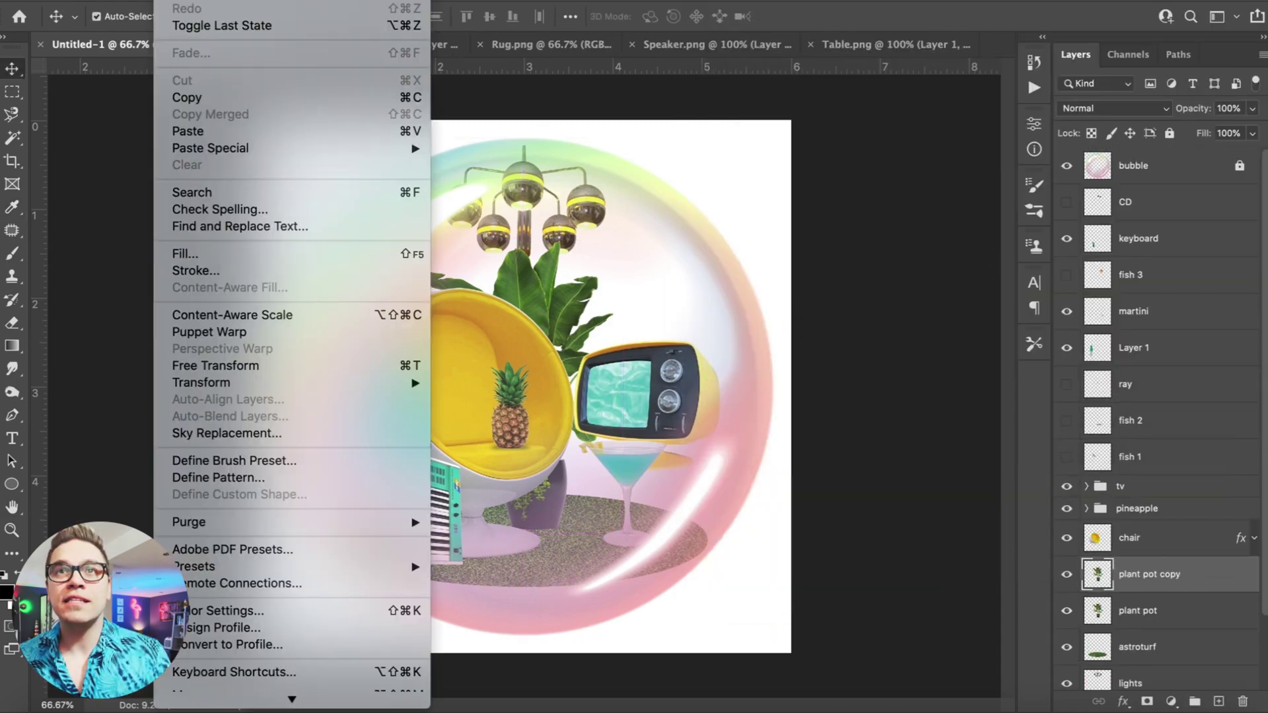
pyautogui.click(271, 367)
pyautogui.moveTo(434, 364); pyautogui.dragTo(690, 370)
pyautogui.press('Return')
pyautogui.click(625, 463)
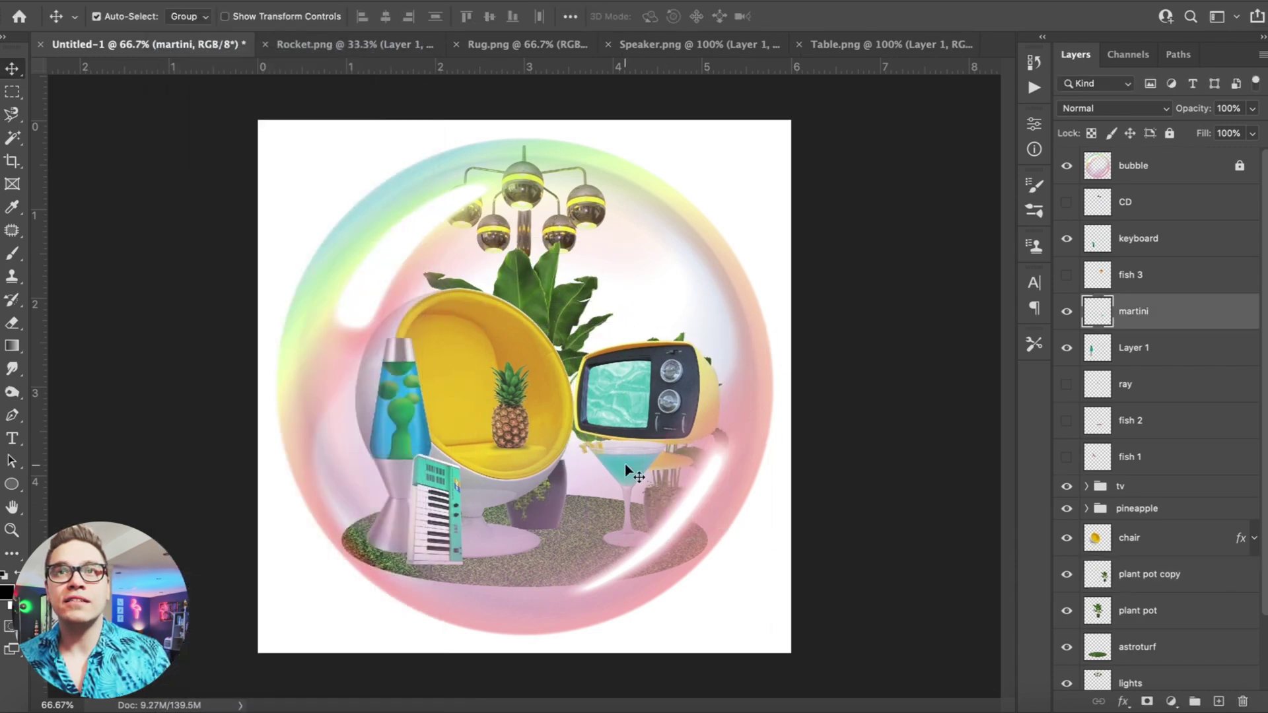
pyautogui.click(1067, 312)
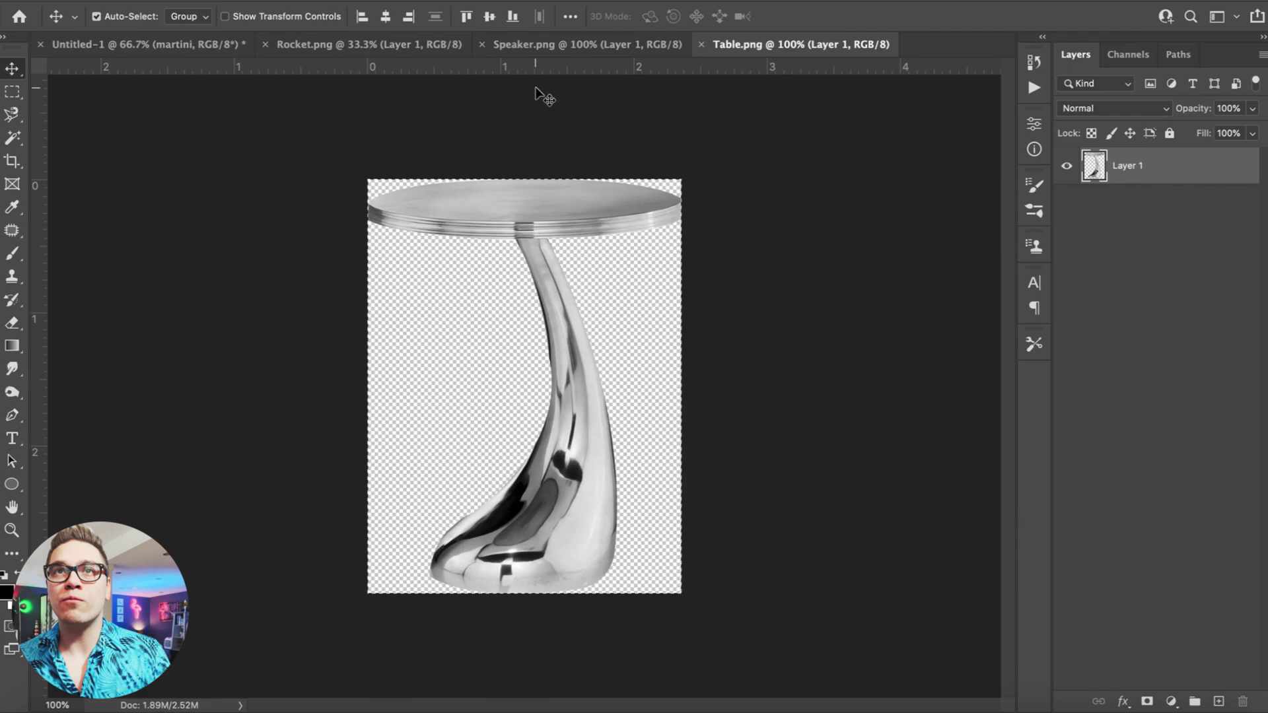
# Close Table.png, paste the copied chrome table into Untitled-1 and name its layer table
pyautogui.click(702, 45)
pyautogui.click(165, 47)
pyautogui.press('super+v')
pyautogui.write('ta')
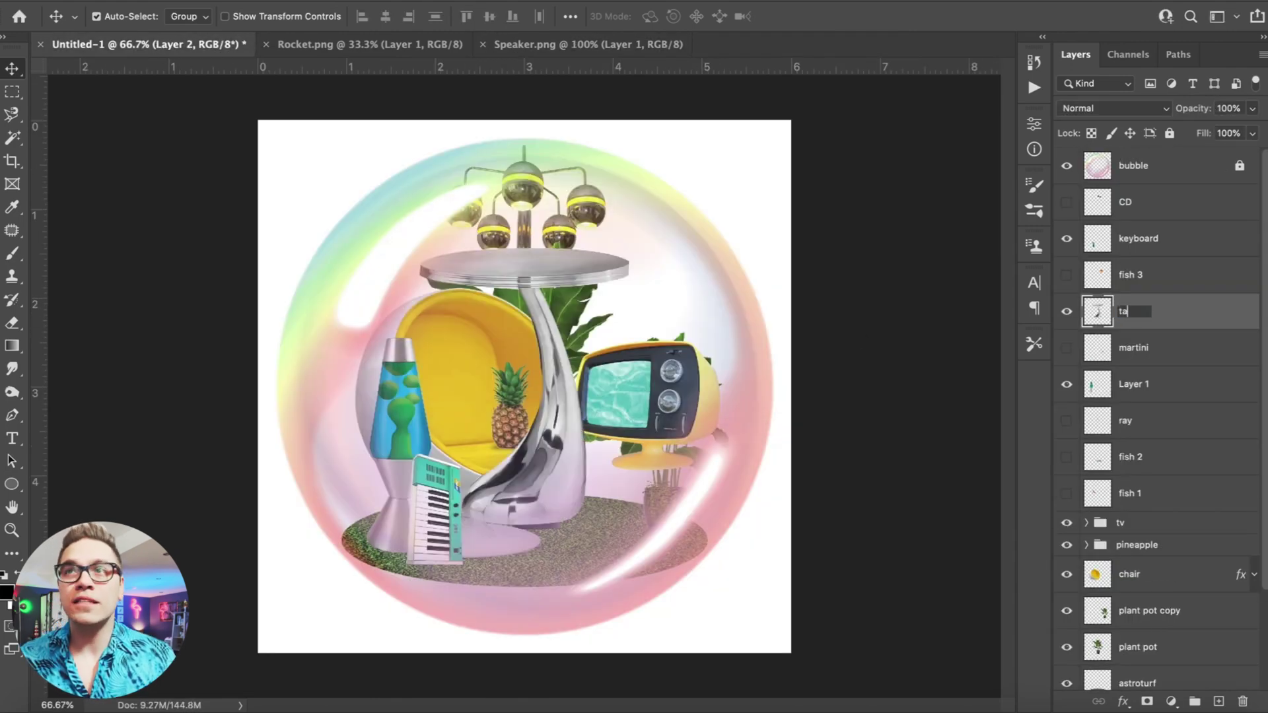
pyautogui.write('ble')
pyautogui.press('Return')
# Move the table to the right of the chair and scale it down to stand on the turf
pyautogui.moveTo(524, 270); pyautogui.dragTo(629, 303)
pyautogui.click(173, 1)
pyautogui.click(215, 365)
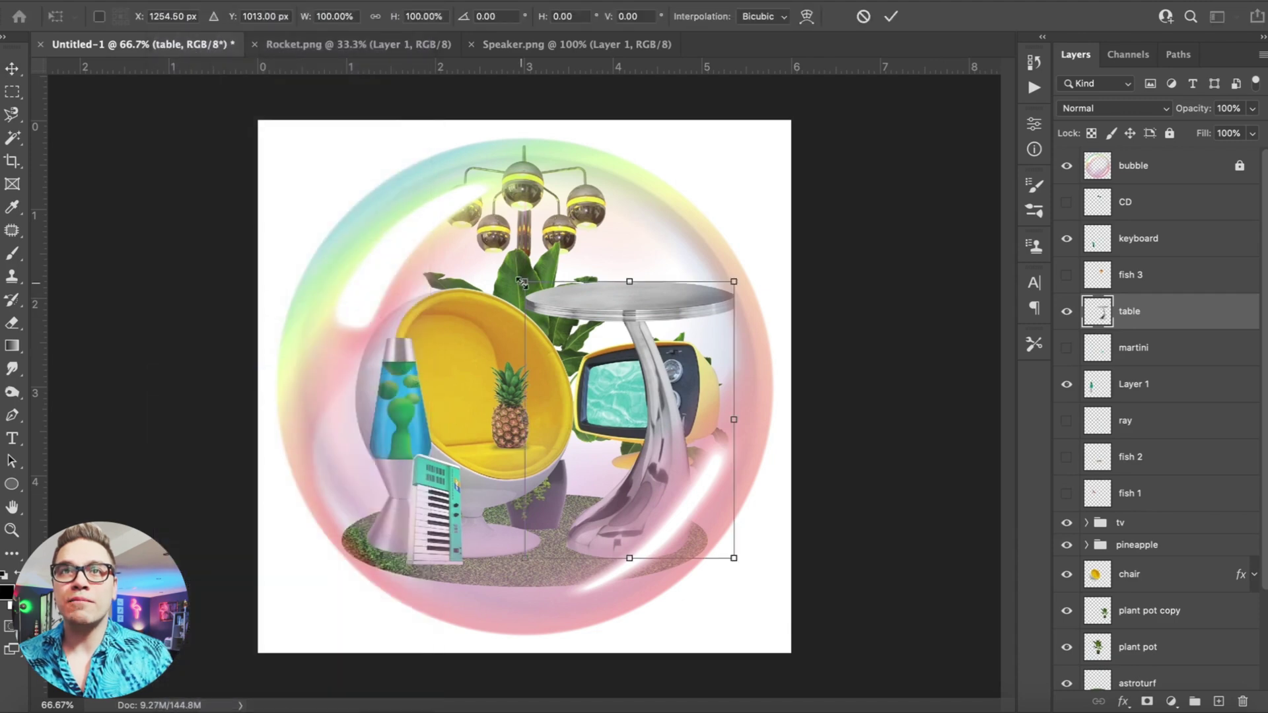
pyautogui.moveTo(526, 280); pyautogui.dragTo(607, 400)
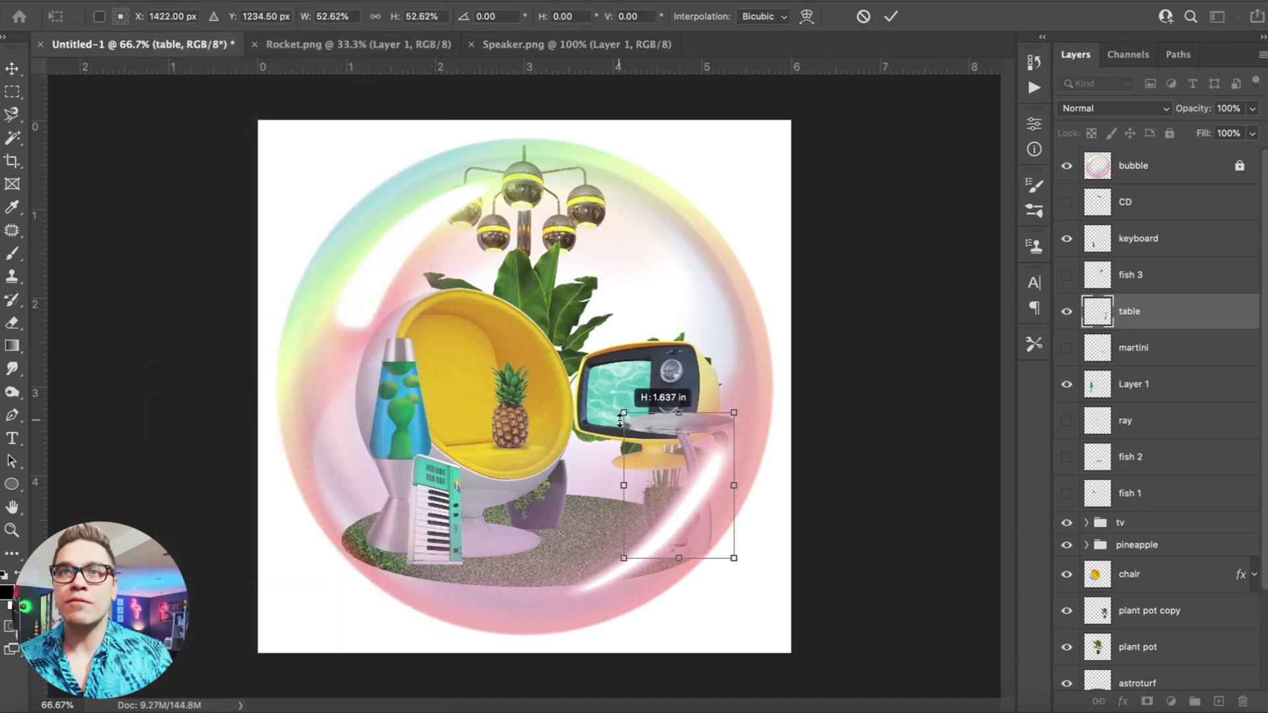
pyautogui.moveTo(621, 419); pyautogui.dragTo(627, 345)
pyautogui.press('Return')
# Bring the tv group in front of the table layer and set the television on the tabletop
pyautogui.keyDown('ctrl'); pyautogui.click(631, 390); pyautogui.keyUp('ctrl')
pyautogui.hotkey('ctrl', ']')
pyautogui.hotkey('ctrl', ']')
pyautogui.hotkey('ctrl', ']')
pyautogui.hotkey('ctrl', ']')
pyautogui.hotkey('ctrl', ']')
pyautogui.hotkey('ctrl', ']')
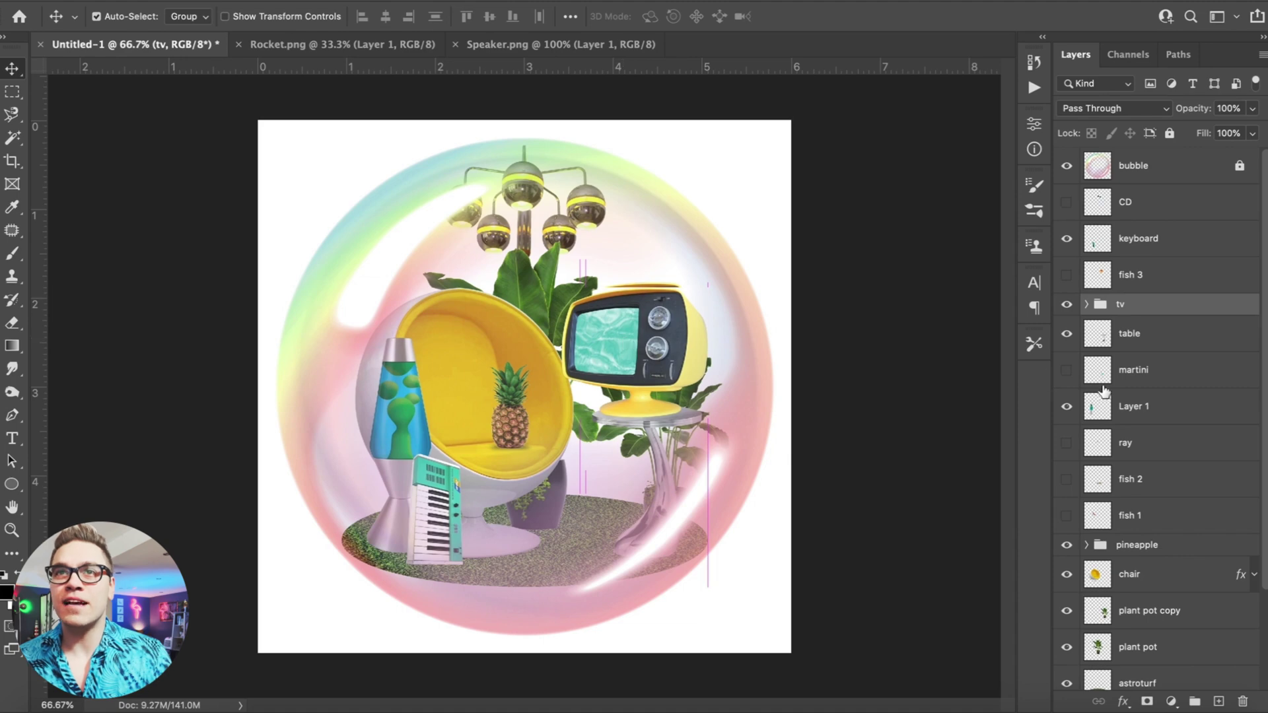
# Show the martini layer and bring it in front of the tv group and the fish 3 layer
pyautogui.click(1064, 374)
pyautogui.click(1136, 370)
pyautogui.hotkey('ctrl', ']')
pyautogui.hotkey('ctrl', ']')
pyautogui.hotkey('ctrl', ']')
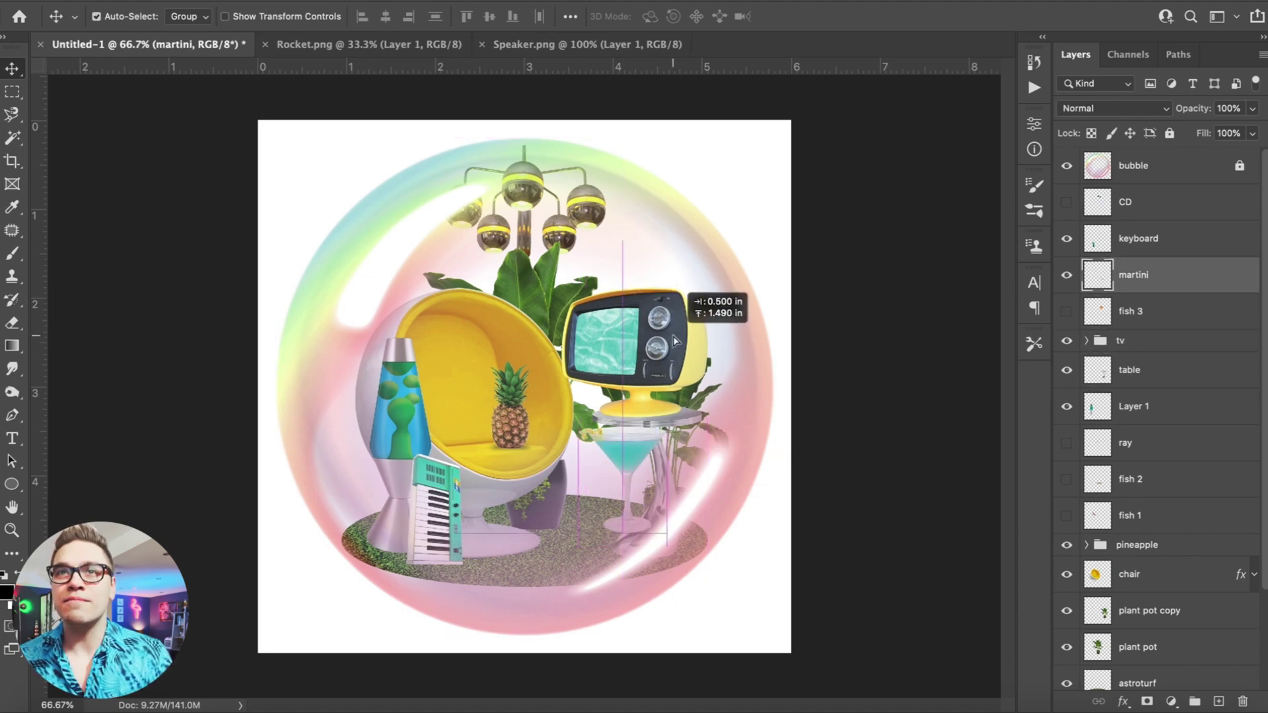
# Scale the martini glass down to about 74% and place it on the tabletop's right edge beside the television
pyautogui.moveTo(672, 340); pyautogui.dragTo(689, 371)
pyautogui.click(171, 2)
pyautogui.click(254, 371)
pyautogui.press('super+plus')
pyautogui.press('super+plus')
pyautogui.hscroll(5, 687, 365)
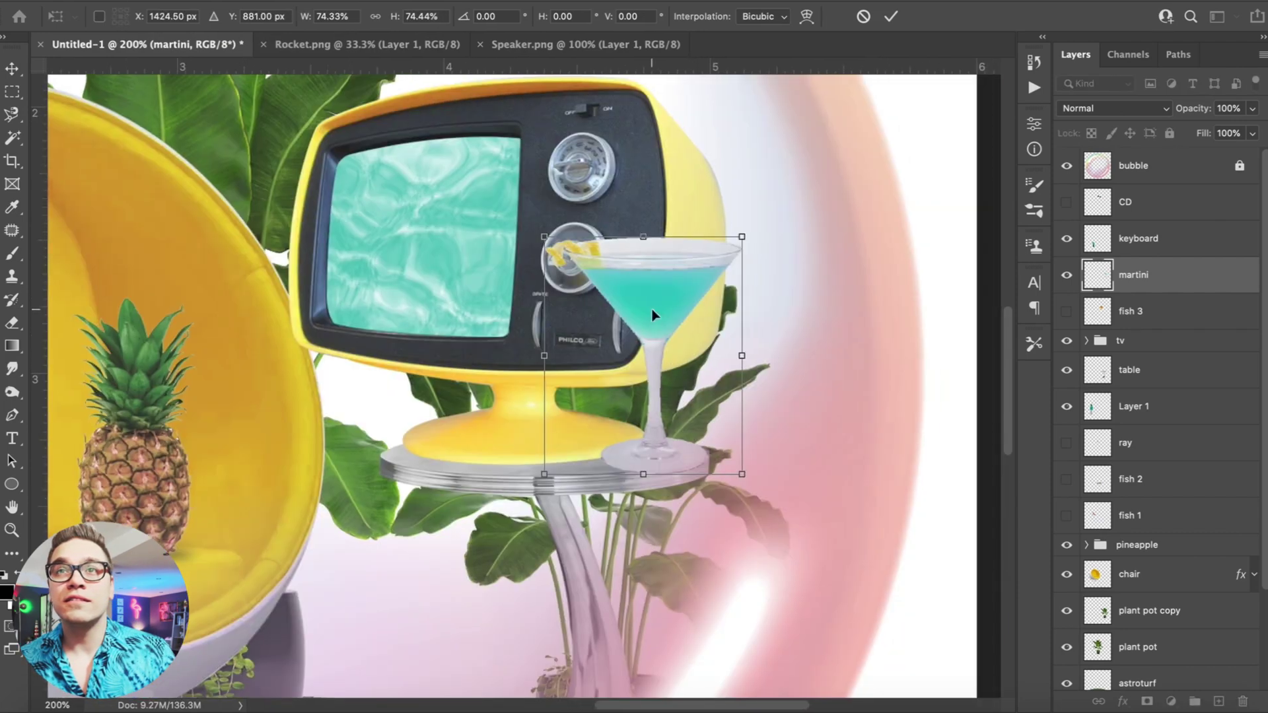
pyautogui.moveTo(655, 310); pyautogui.dragTo(673, 315)
pyautogui.moveTo(697, 251); pyautogui.dragTo(765, 243)
pyautogui.press('Return')
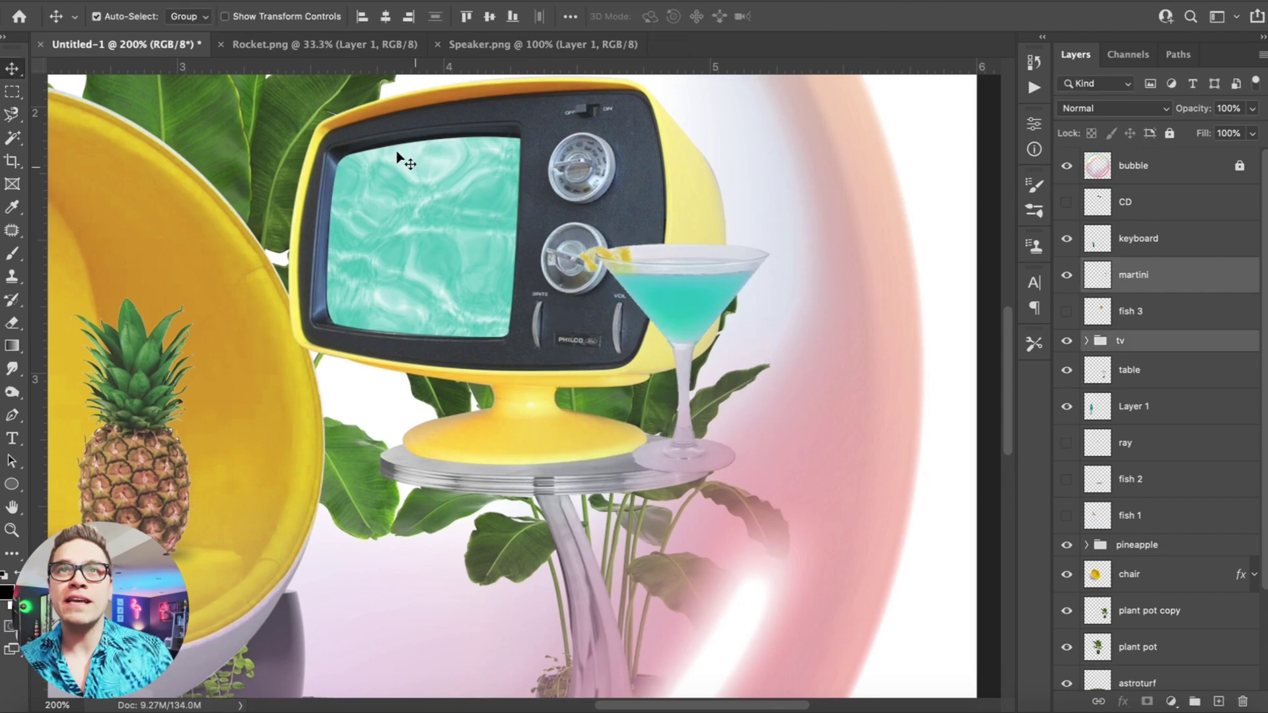
# Scale the television and martini glass together down to about 79% and set them on the tabletop
pyautogui.click(166, 1)
pyautogui.moveTo(229, 382)
pyautogui.click(466, 449)
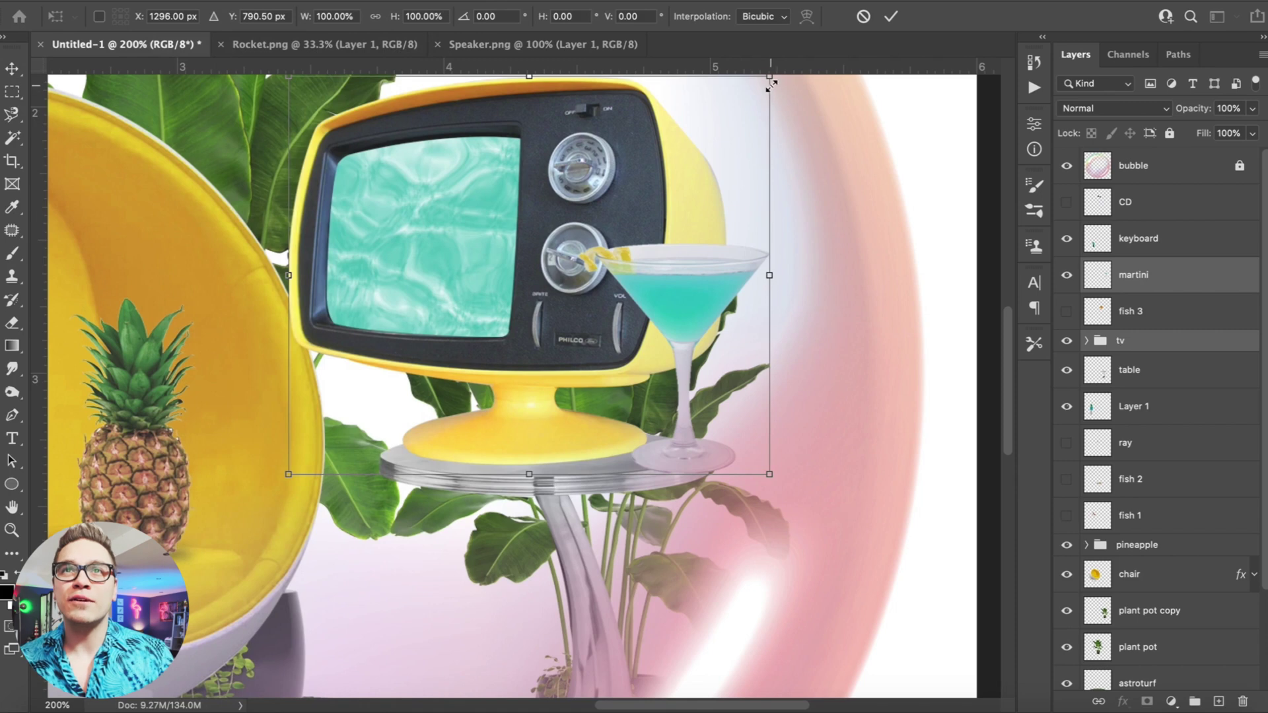
pyautogui.moveTo(772, 83); pyautogui.dragTo(661, 154)
pyautogui.moveTo(499, 216); pyautogui.dragTo(545, 210)
pyautogui.moveTo(710, 457); pyautogui.dragTo(714, 460)
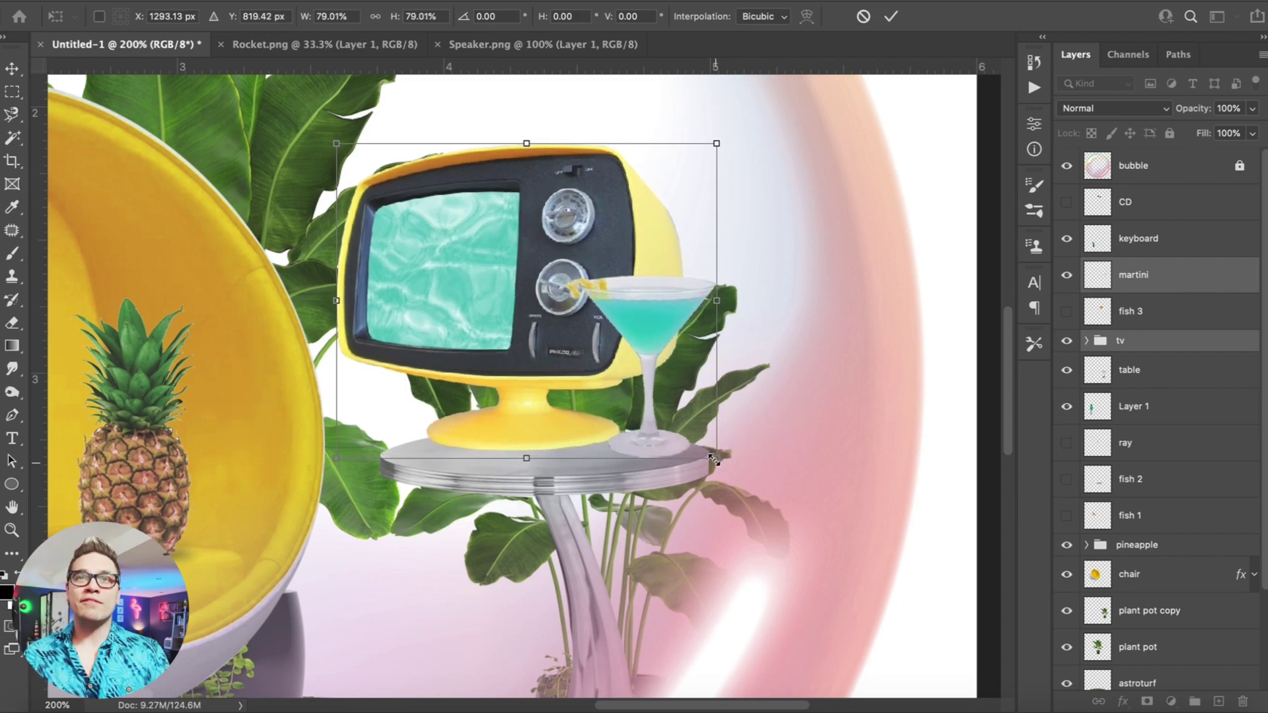
pyautogui.press('Return')
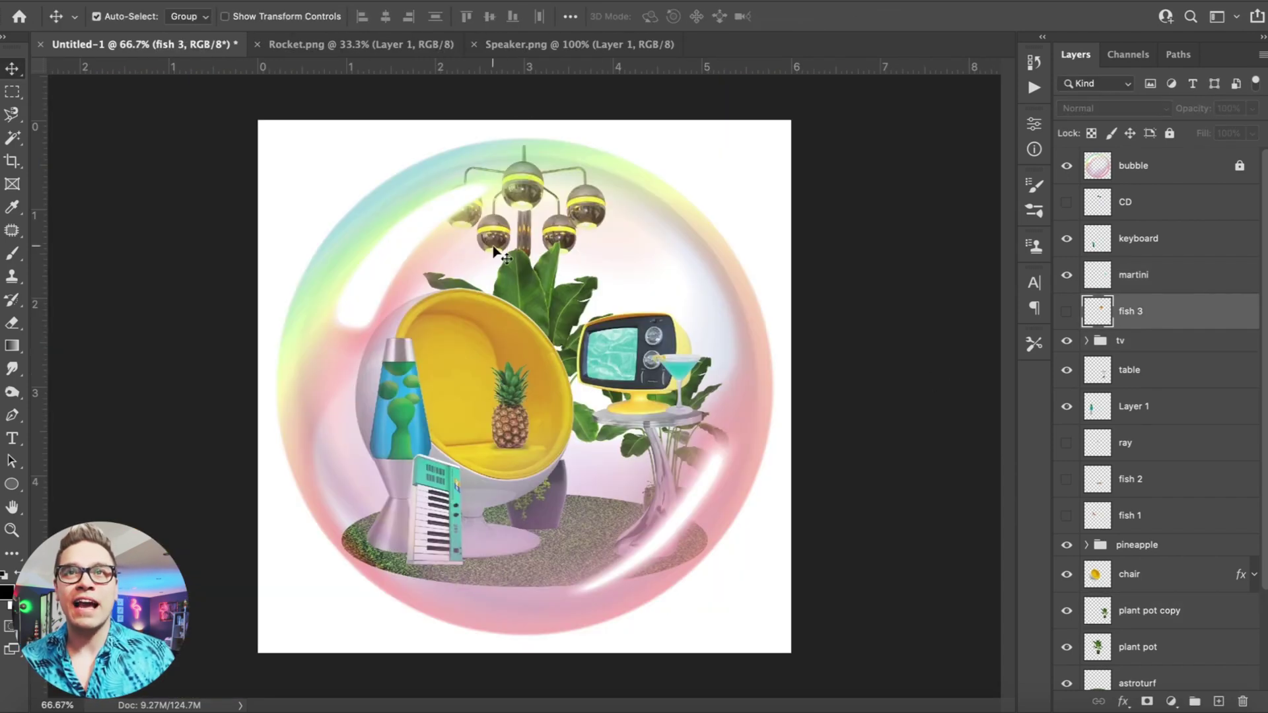
# Recolour the orange speaker in Speaker.png to yellow by shifting its hue with Hue/Saturation
pyautogui.click(537, 45)
pyautogui.click(211, 1)
pyautogui.moveTo(298, 17)
pyautogui.click(523, 113)
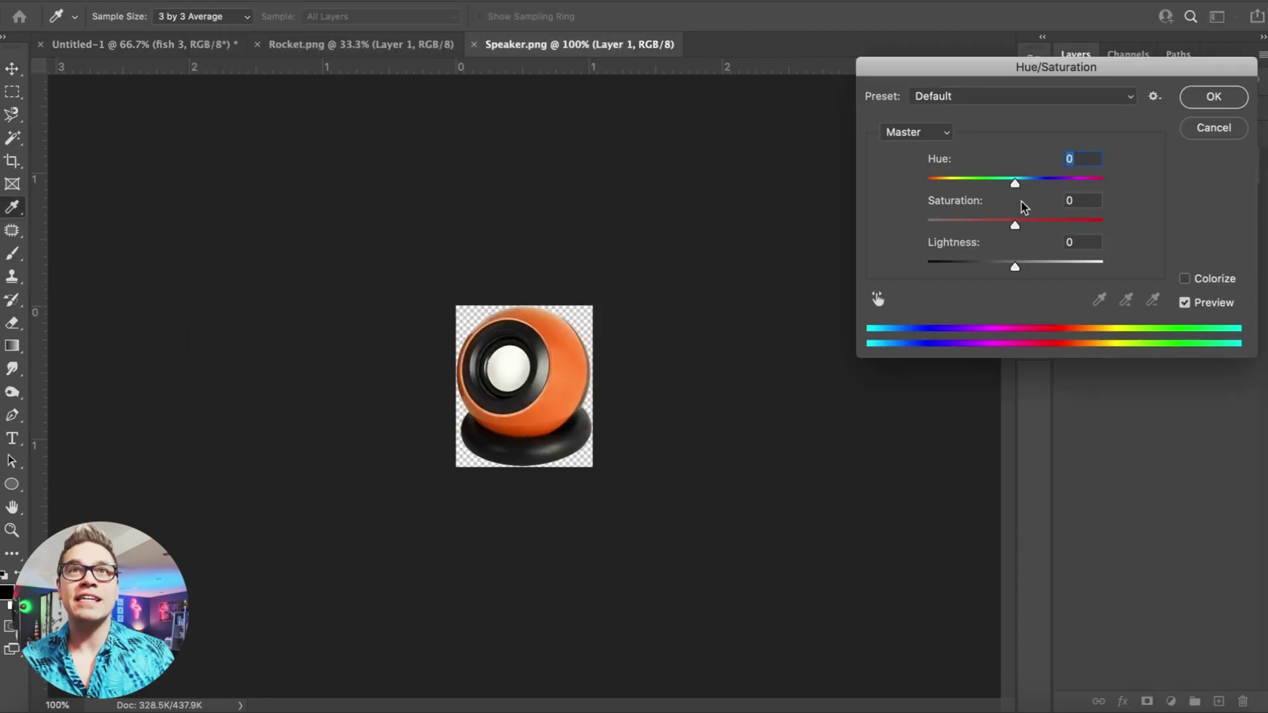
pyautogui.moveTo(1015, 183); pyautogui.dragTo(1031, 184)
pyautogui.press('Return')
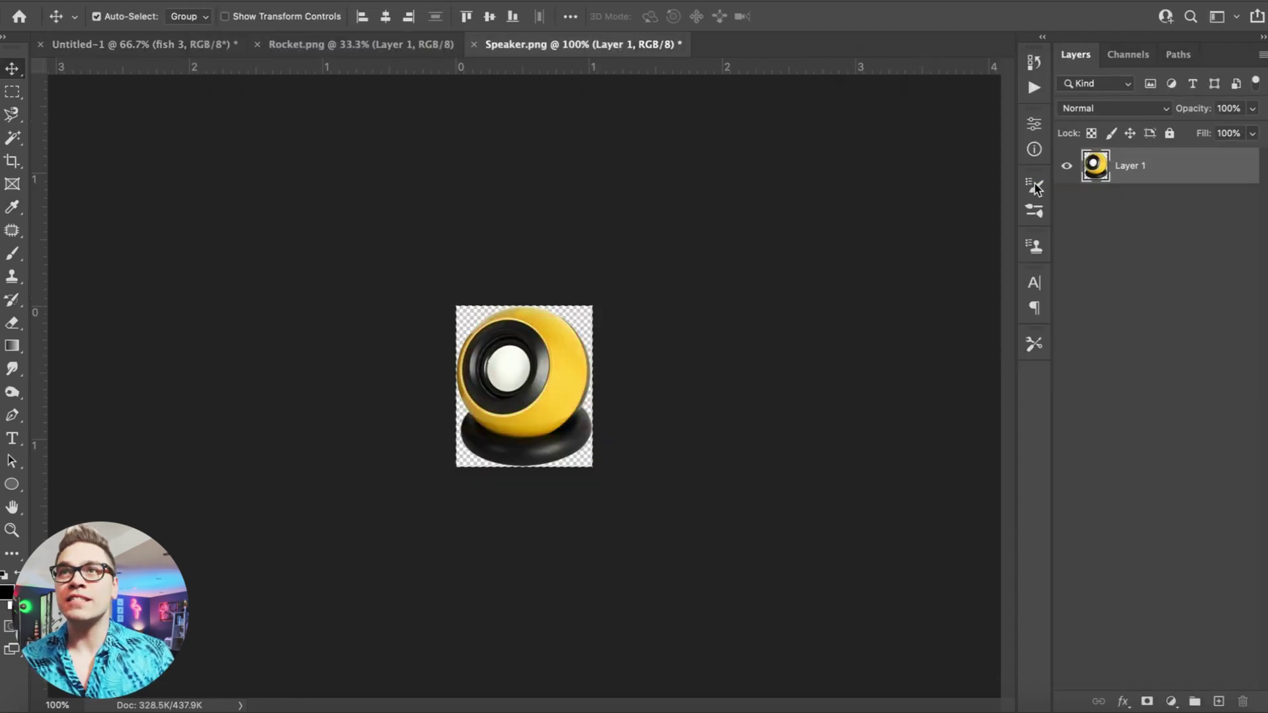
# Paste the yellow speaker into Untitled-1, naming its layer speaker, and send it behind the chair and plant pot copy layers
pyautogui.click(41, 43)
pyautogui.hotkey('ctrl', 'v')
pyautogui.press('Return')
pyautogui.write('speake')
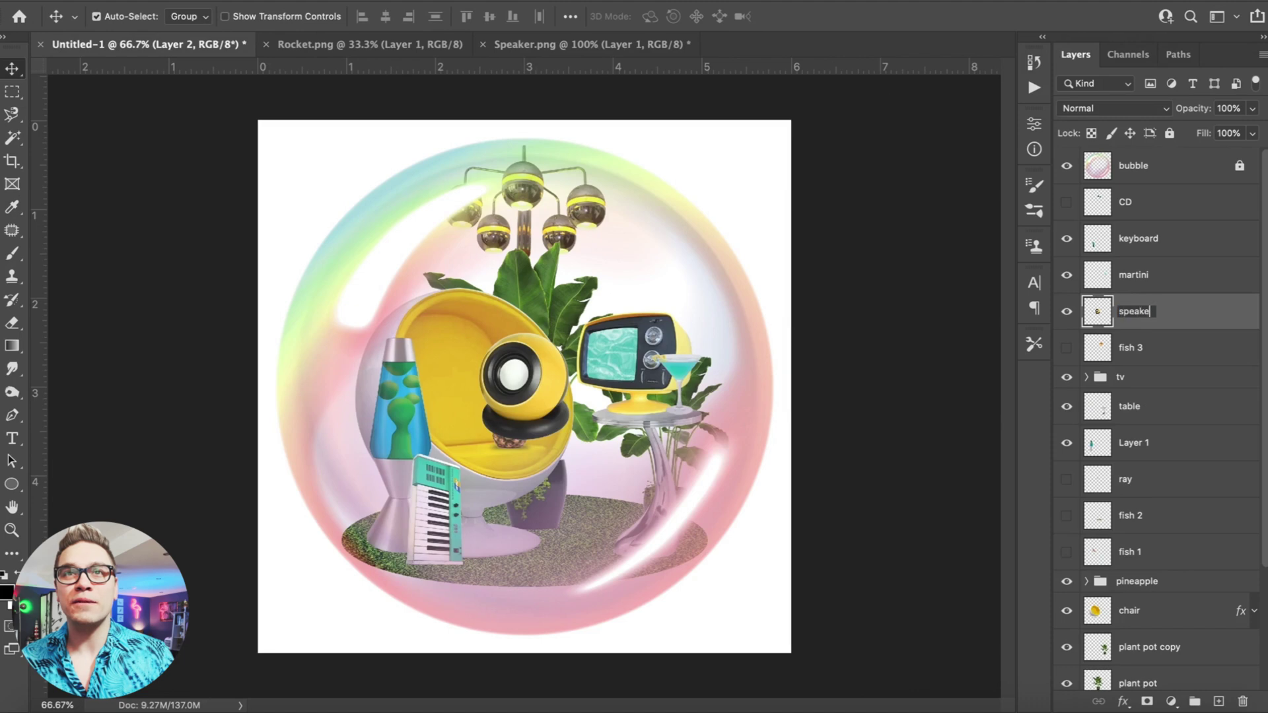
pyautogui.write('r')
pyautogui.press('Return')
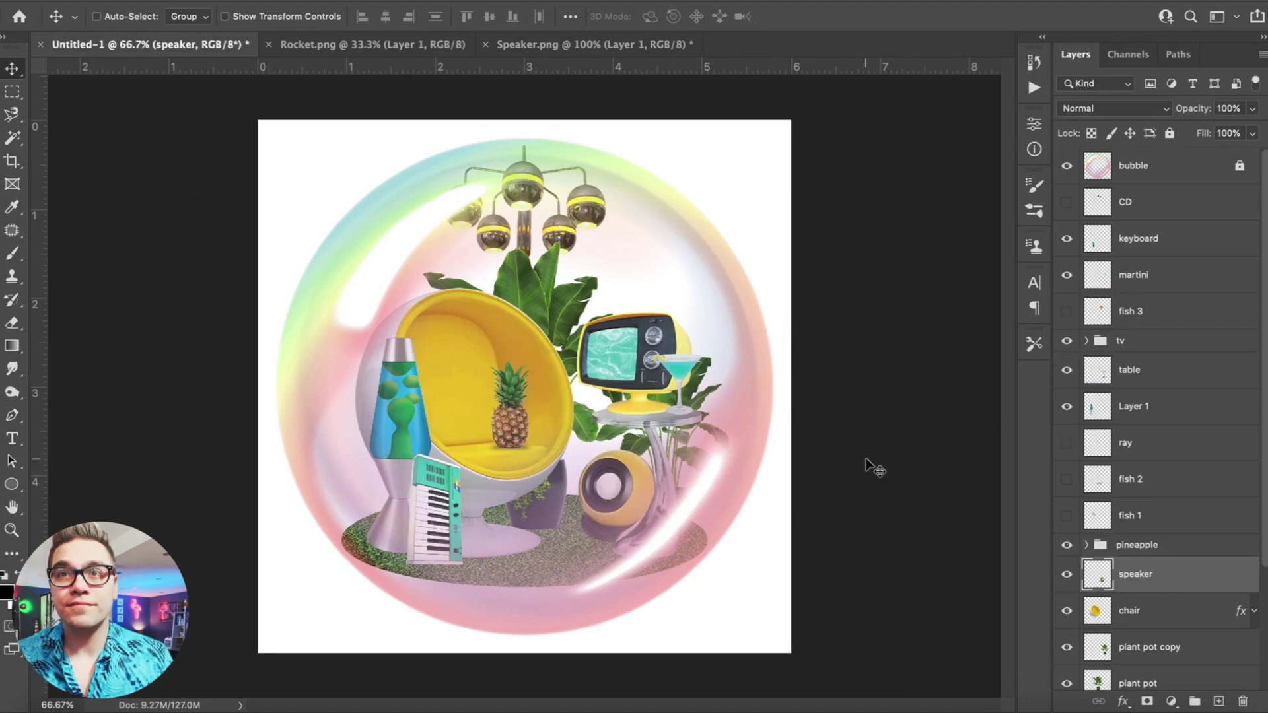
pyautogui.hotkey('ctrl', '[')
pyautogui.hotkey('ctrl', '[')
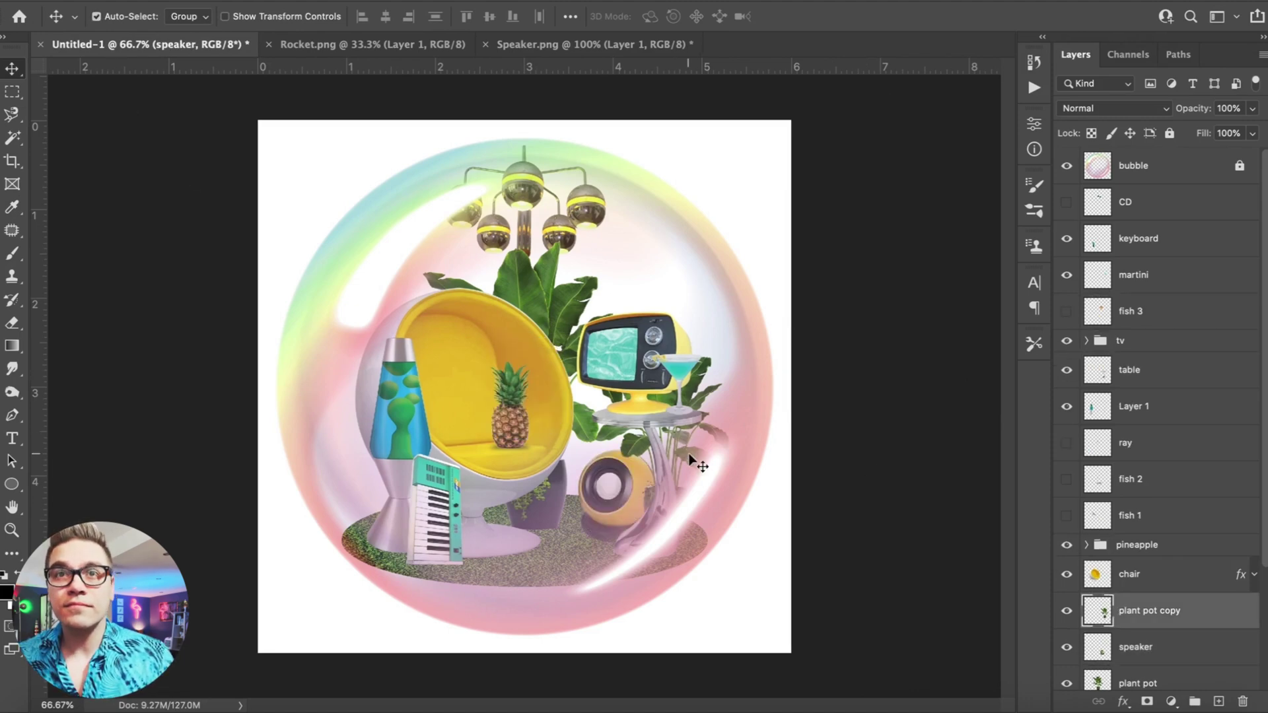
# Nudge the plant pot copy to the right, and reposition the plant layer behind the television at a smaller size
pyautogui.moveTo(690, 457); pyautogui.dragTo(696, 451)
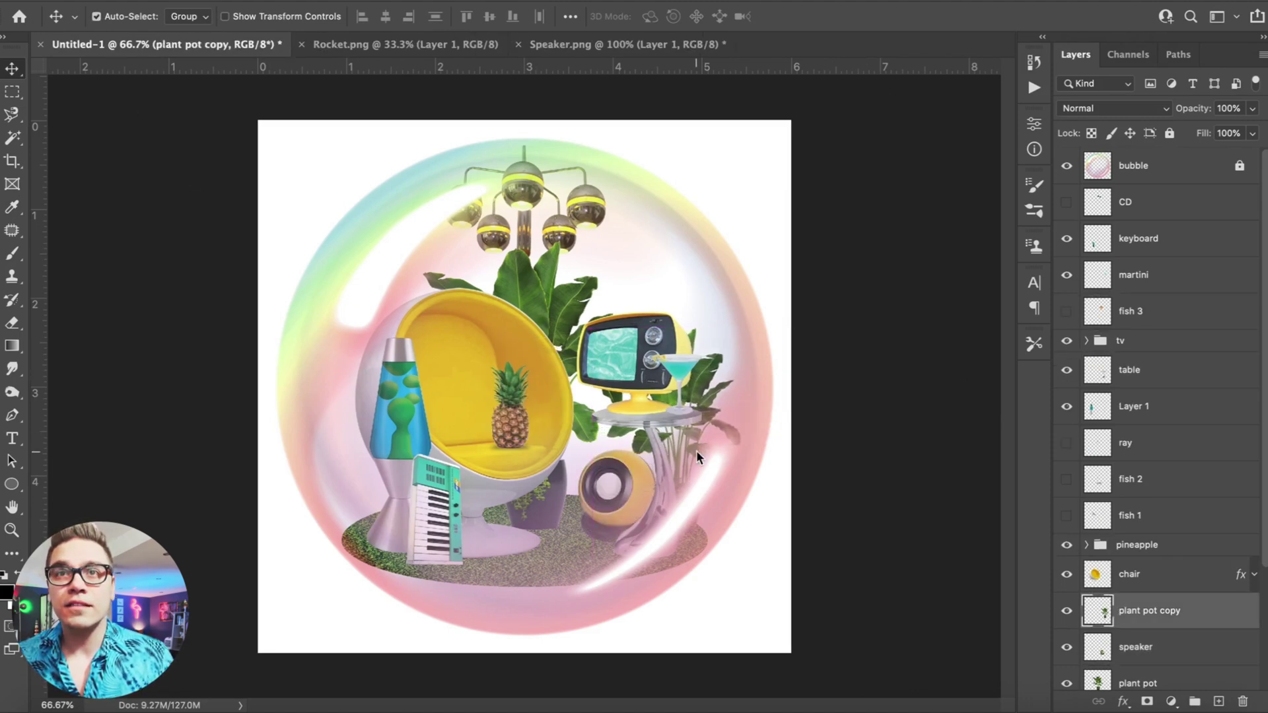
pyautogui.moveTo(632, 251); pyautogui.dragTo(709, 263)
pyautogui.click(166, 1)
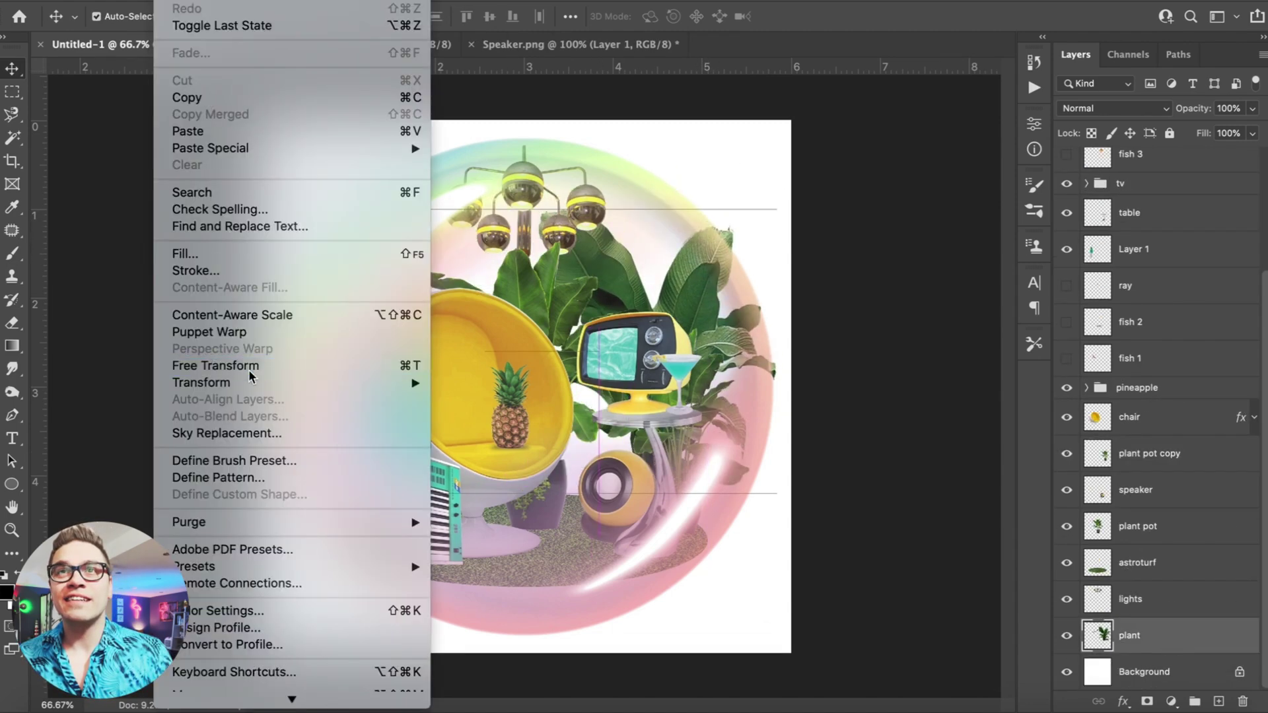
pyautogui.click(249, 370)
pyautogui.moveTo(777, 209); pyautogui.dragTo(722, 250)
pyautogui.moveTo(687, 293); pyautogui.dragTo(696, 318)
pyautogui.press('Return')
# Bring the plant pot copy layer to the top of the stack and delete its foliage above the pot using a rectangular selection
pyautogui.click(680, 449)
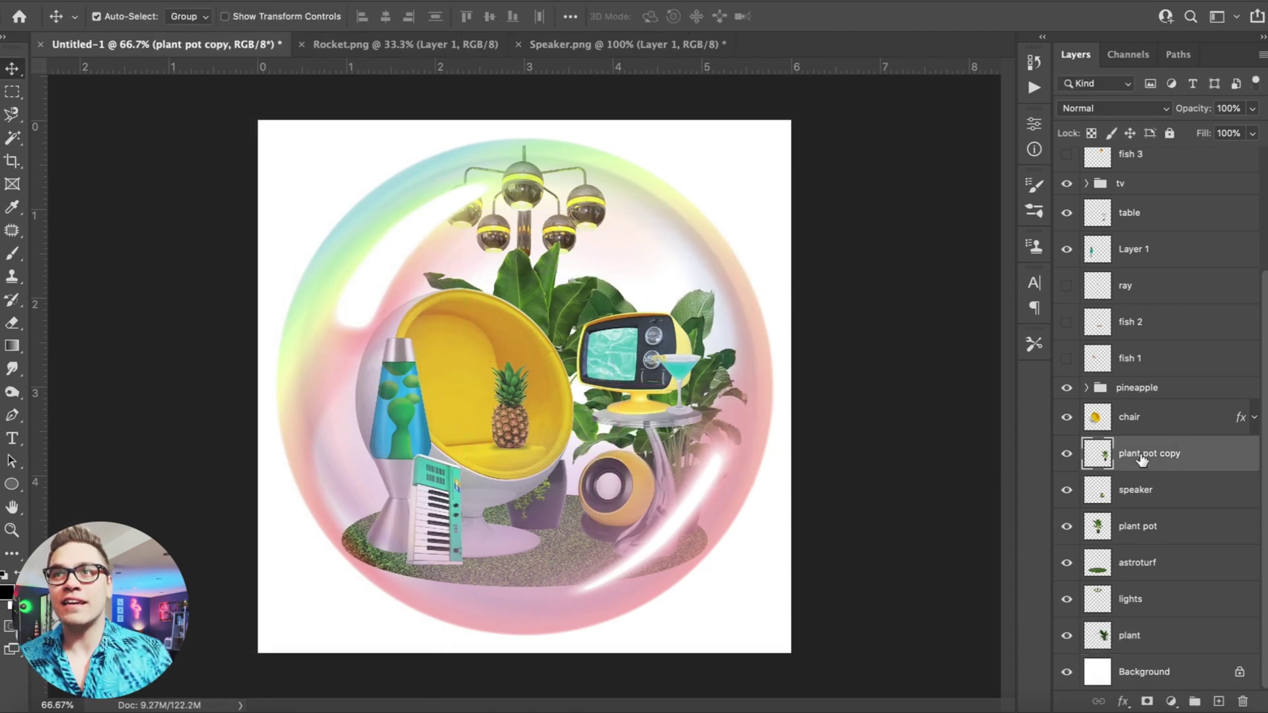
pyautogui.hotkey('ctrl', ']')
pyautogui.hotkey('ctrl', ']')
pyautogui.hotkey('ctrl', ']')
pyautogui.hotkey('ctrl', ']')
pyautogui.hotkey('ctrl', ']')
pyautogui.hotkey('ctrl', ']')
pyautogui.hotkey('ctrl', ']')
pyautogui.hotkey('ctrl', ']')
pyautogui.hotkey('ctrl', ']')
pyautogui.hotkey('ctrl', ']')
pyautogui.hotkey('ctrl', ']')
pyautogui.hotkey('ctrl', ']')
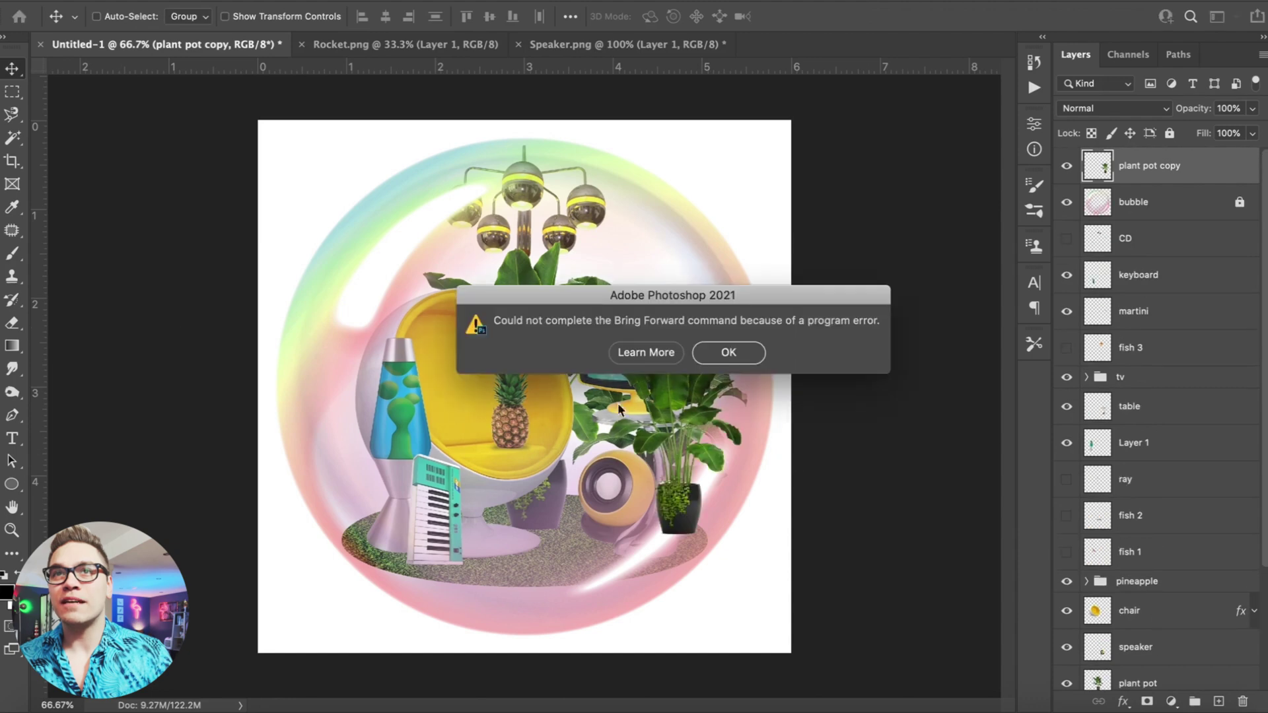
pyautogui.press('Return')
pyautogui.press('m')
pyautogui.moveTo(428, 225); pyautogui.dragTo(818, 474)
pyautogui.press('Delete')
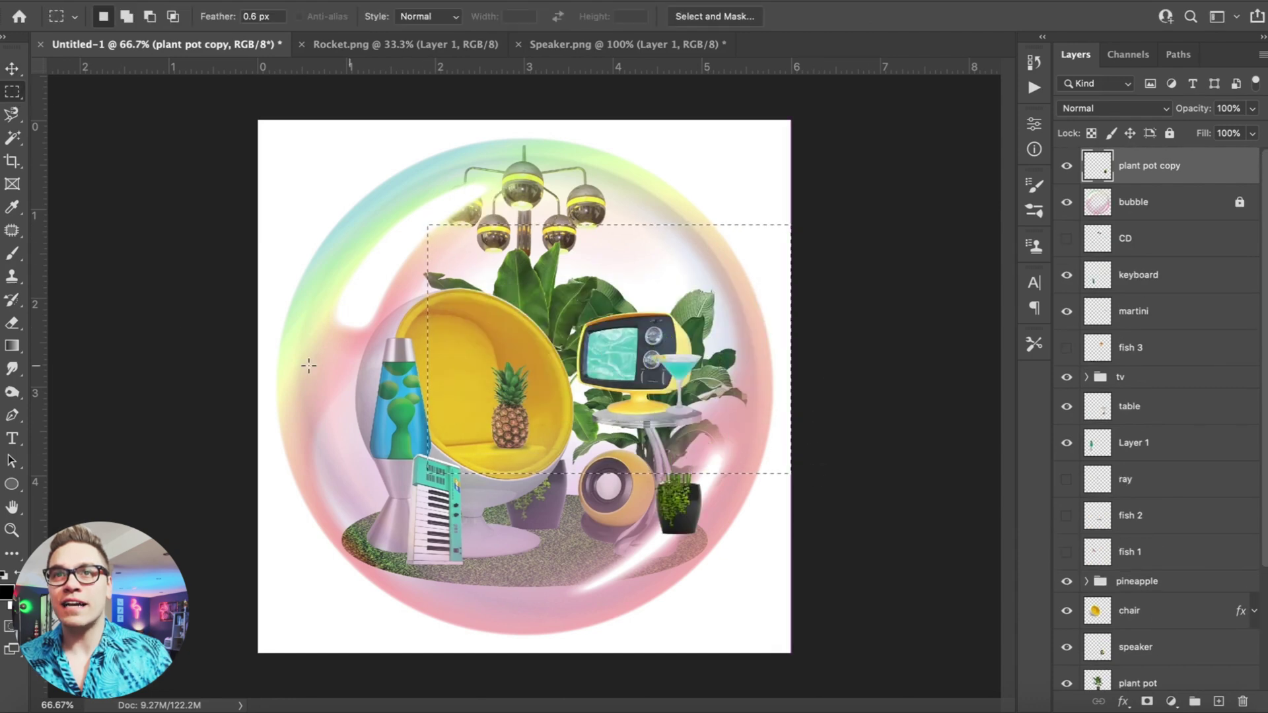
# Send the plant pot copy layer down to just above Background and move the plant further right behind the television
pyautogui.click(8, 72)
pyautogui.moveTo(1155, 179); pyautogui.dragTo(1136, 669)
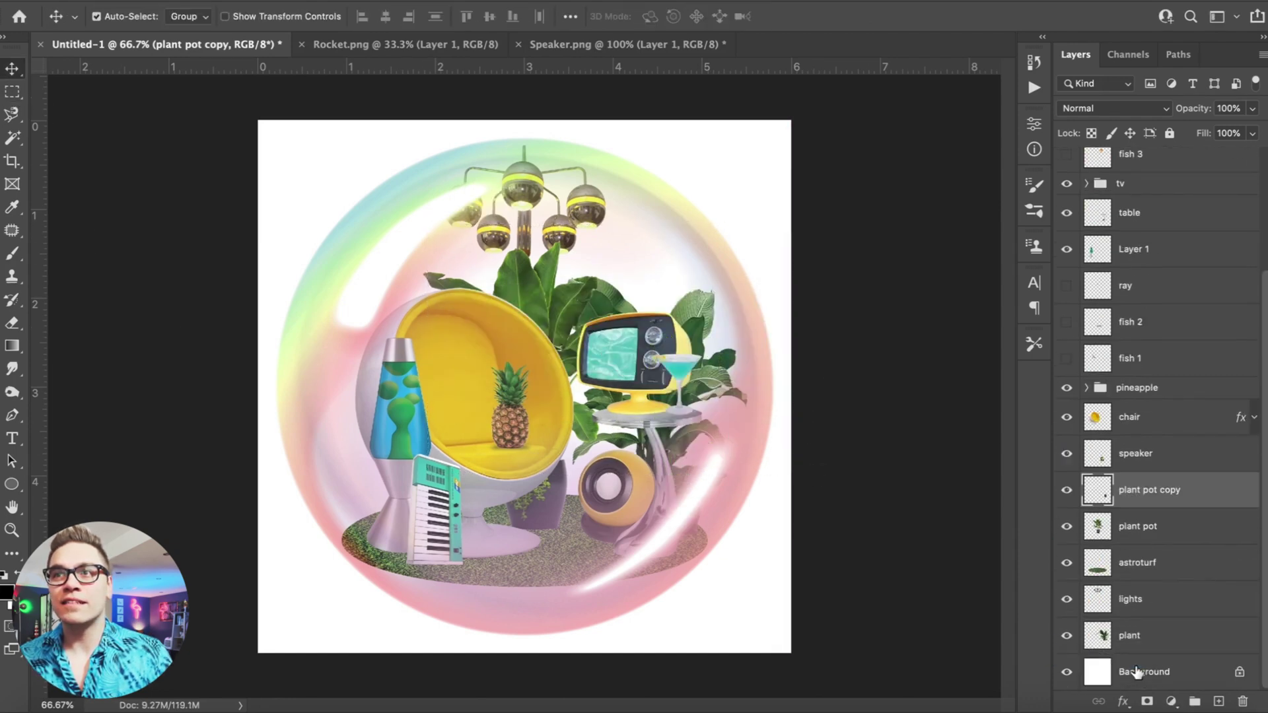
pyautogui.moveTo(1141, 490); pyautogui.dragTo(1127, 649)
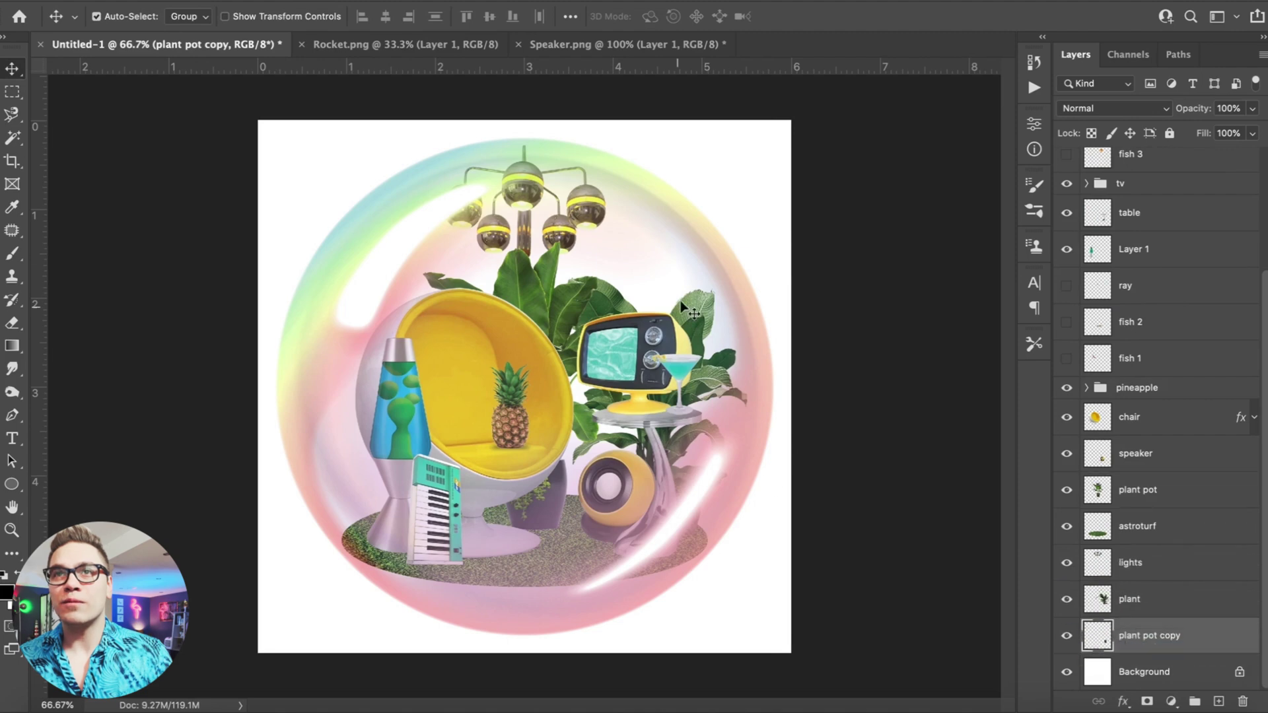
pyautogui.moveTo(684, 307); pyautogui.dragTo(713, 322)
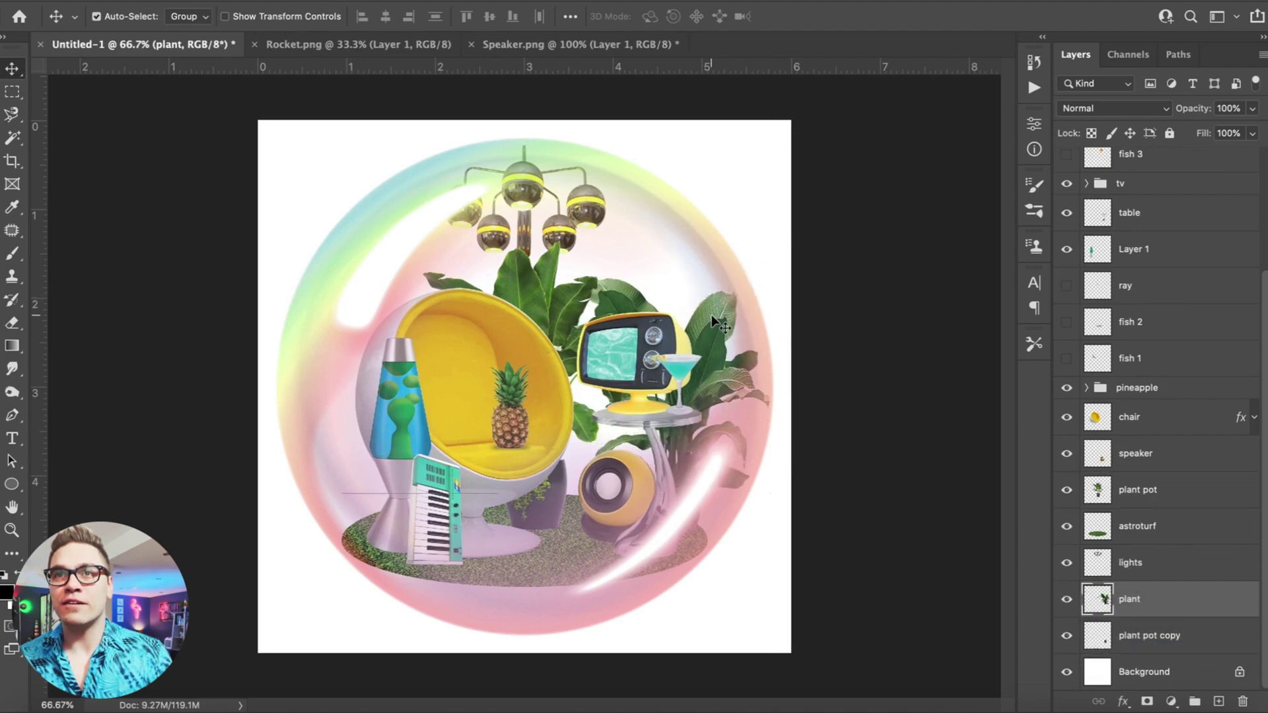
# Scale the plant and plant pot copy layers down together and bring both in front of the astroturf layer
pyautogui.keyDown('shift'); pyautogui.click(1153, 644); pyautogui.keyUp('shift')
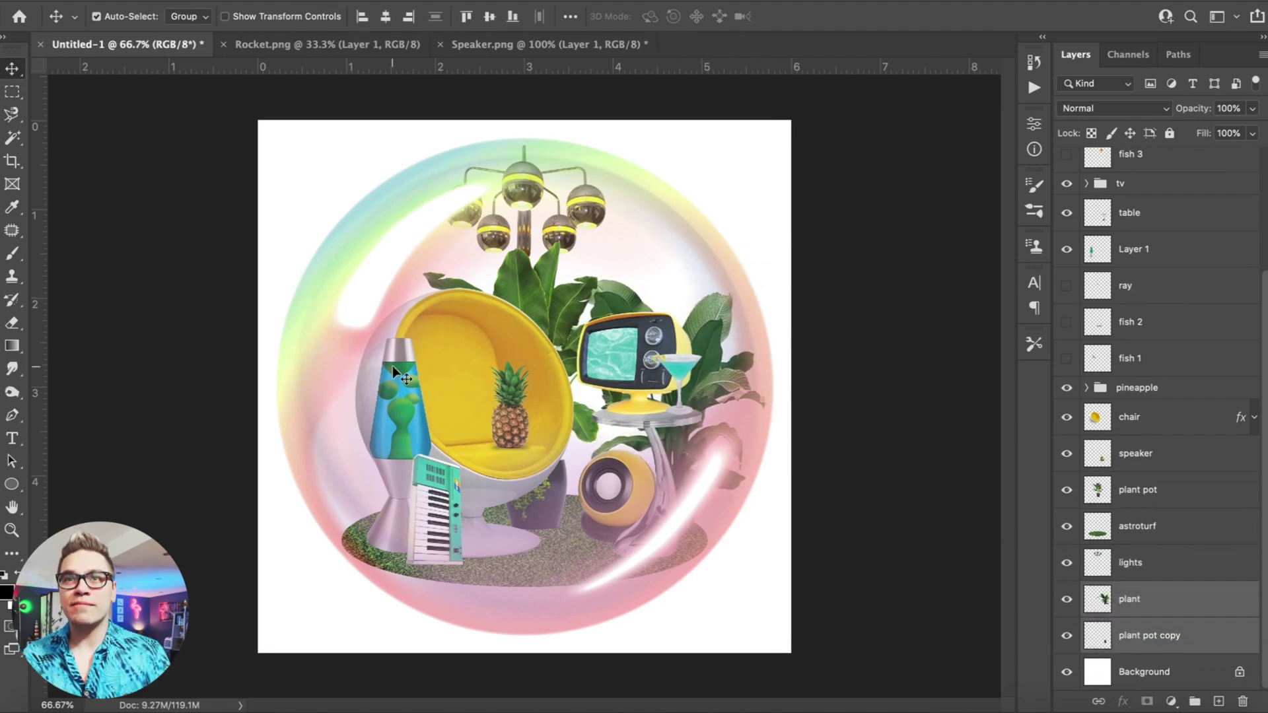
pyautogui.click(165, 2)
pyautogui.click(251, 365)
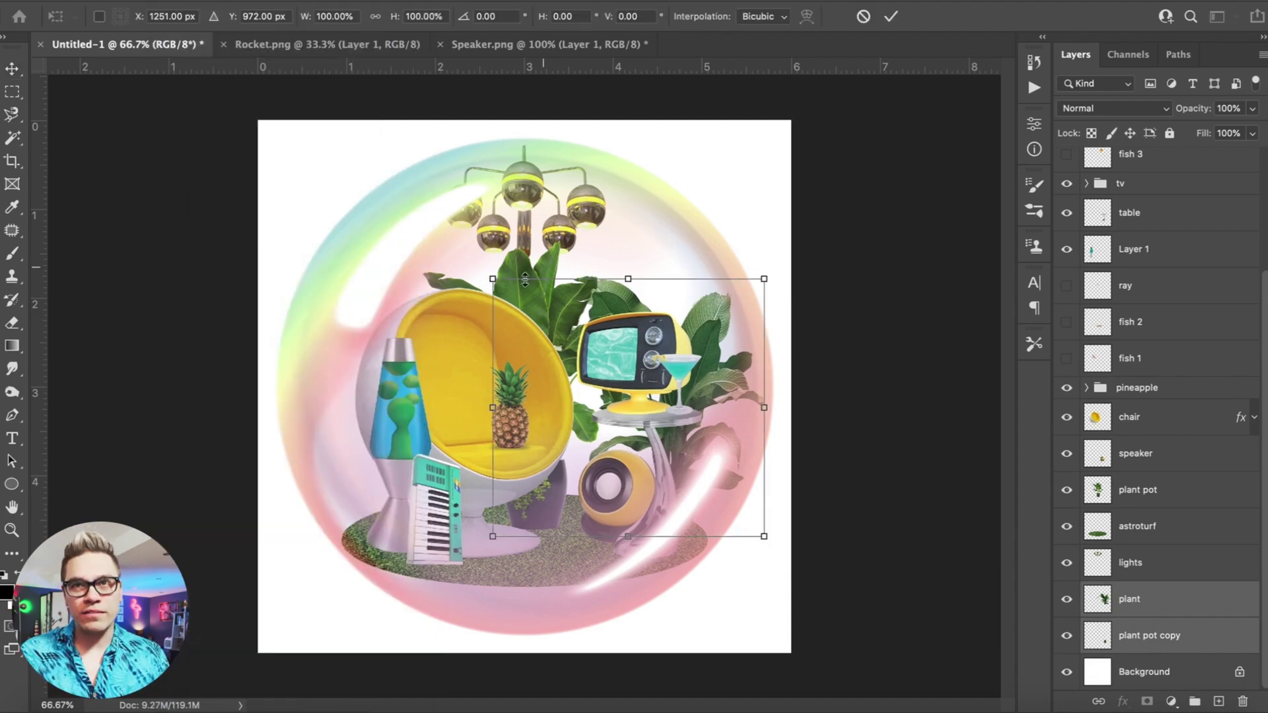
pyautogui.moveTo(519, 281); pyautogui.dragTo(557, 335)
pyautogui.press('Return')
pyautogui.hotkey('ctrl', ']')
pyautogui.hotkey('ctrl', ']')
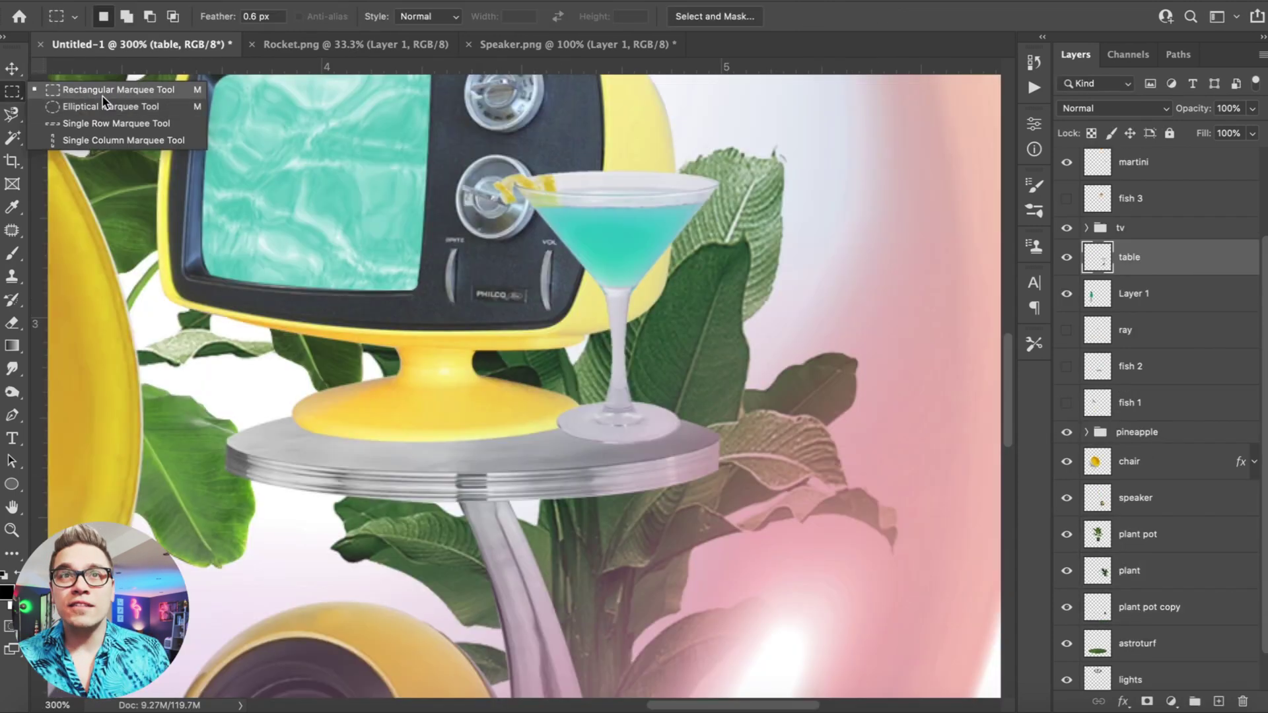
# Outline the tabletop with the Polygonal Lasso and copy it to a new layer named table small
pyautogui.click(105, 108)
pyautogui.moveTo(147, 288); pyautogui.dragTo(809, 509)
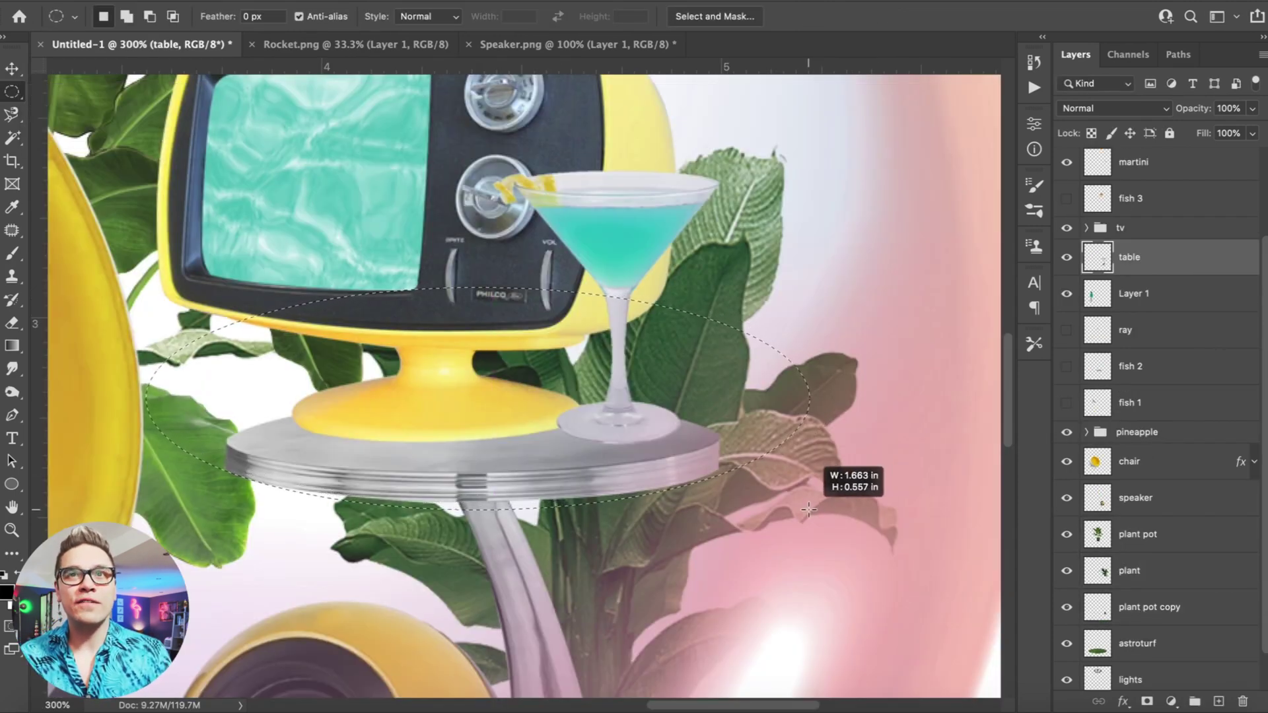
pyautogui.rightClick(11, 115)
pyautogui.click(79, 127)
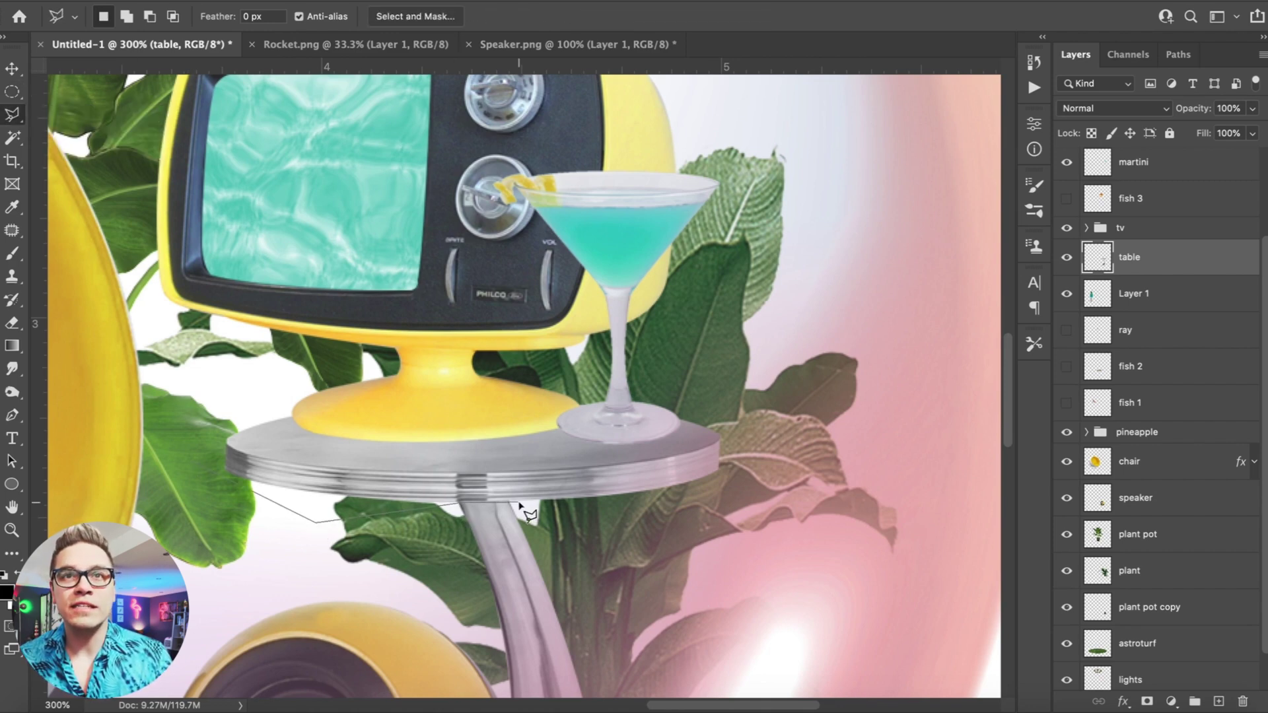
pyautogui.click(788, 297)
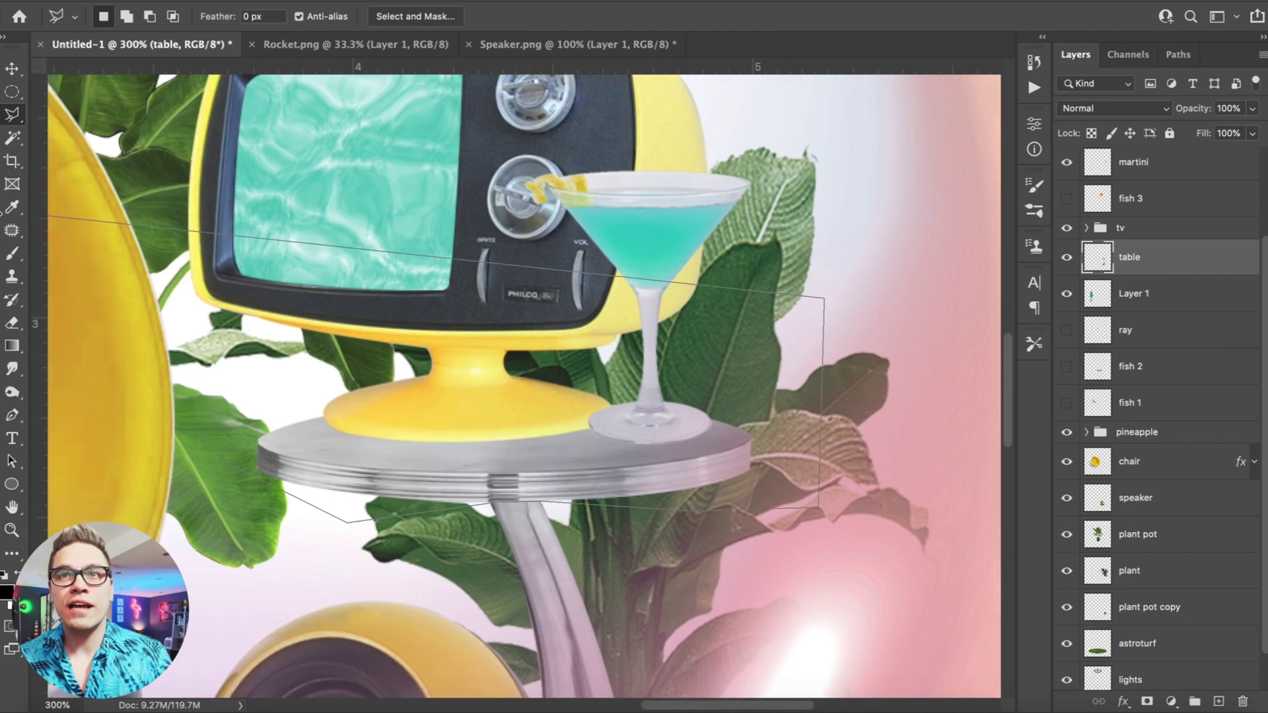
pyautogui.click(50, 214)
pyautogui.doubleClick(198, 375)
pyautogui.press('super+c')
pyautogui.press('super+v')
pyautogui.click(12, 69)
pyautogui.hotkey('ctrl', '1')
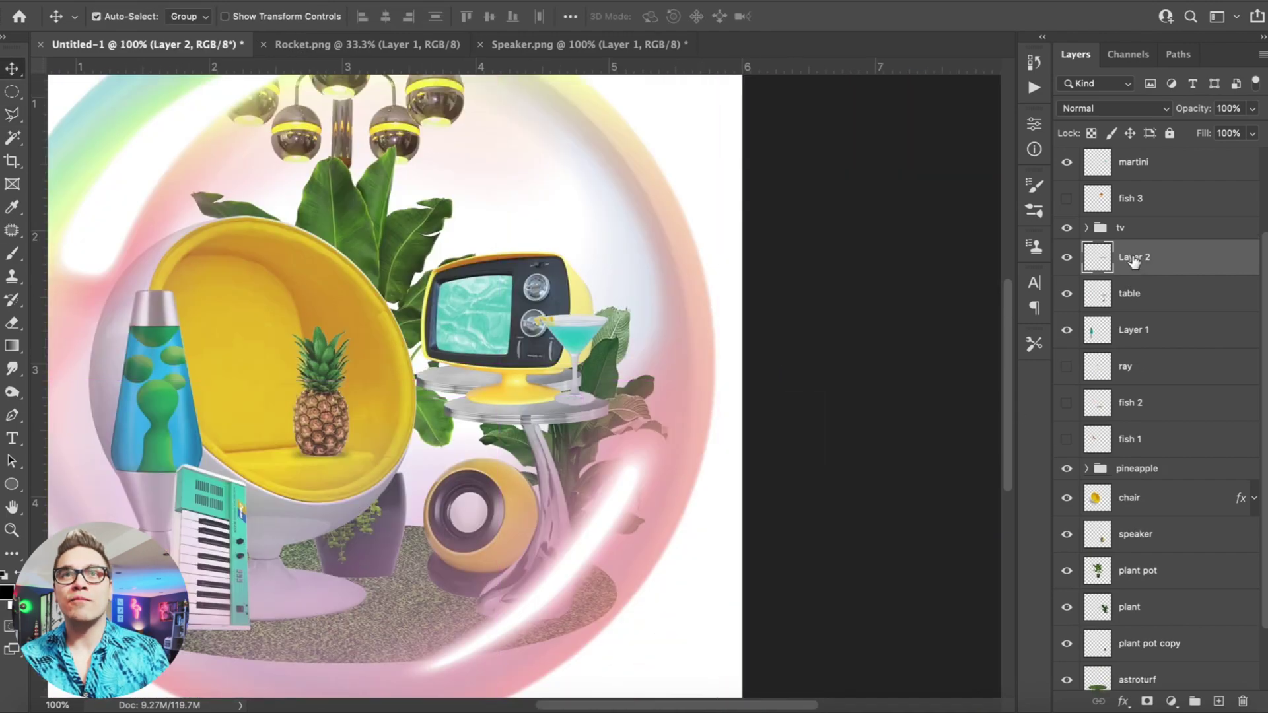
pyautogui.write('table small')
pyautogui.press('Return')
# Bring the table small layer to the top of the stack and move the tabletop left, just above the keyboard
pyautogui.press('super+]')
pyautogui.press('super+]')
pyautogui.press('super+]')
pyautogui.press('super+]')
pyautogui.press('super+]')
pyautogui.press('super+]')
pyautogui.press('super+]')
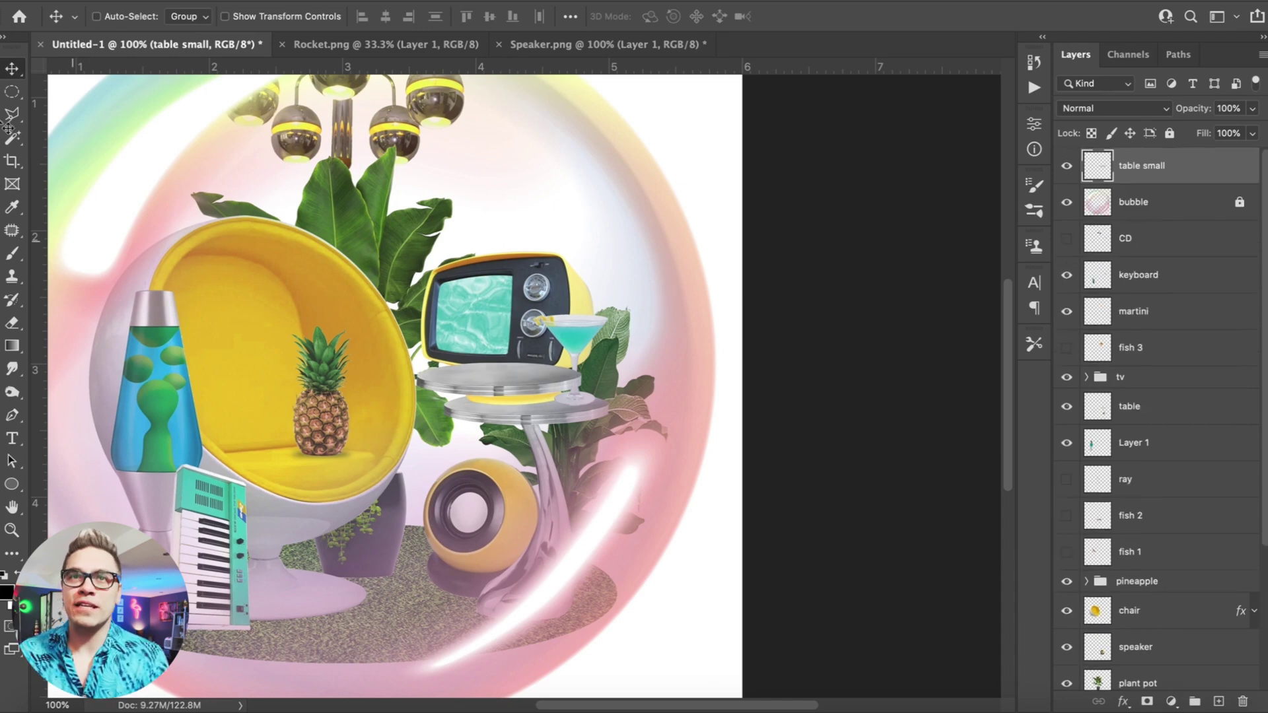
pyautogui.press('Return')
pyautogui.moveTo(503, 391); pyautogui.dragTo(226, 456)
# Rename Layer 1 as lava lamp and bring it forward above the fish 3 layer
pyautogui.click(647, 224)
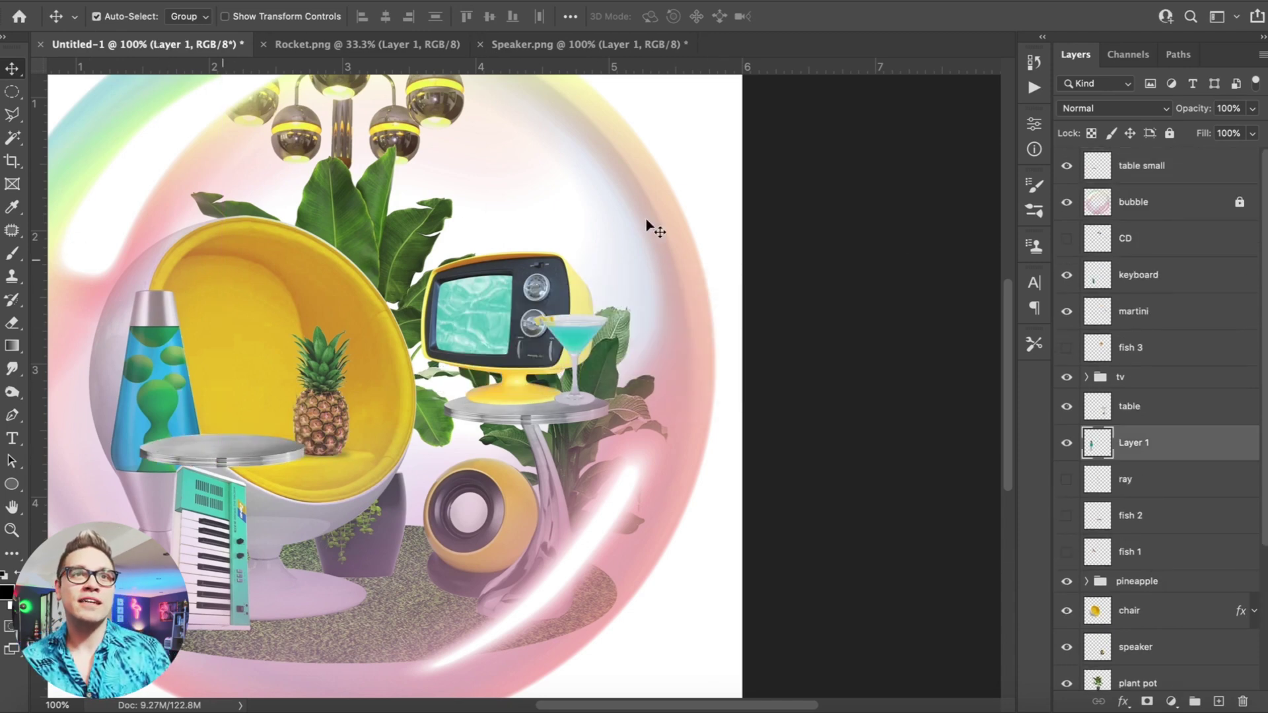
pyautogui.write('lava lamp')
pyautogui.press('Return')
pyautogui.hotkey('ctrl', ']')
pyautogui.hotkey('ctrl', ']')
pyautogui.hotkey('ctrl', ']')
pyautogui.hotkey('ctrl', ']')
pyautogui.hotkey('ctrl', ']')
pyautogui.hotkey('ctrl', ']')
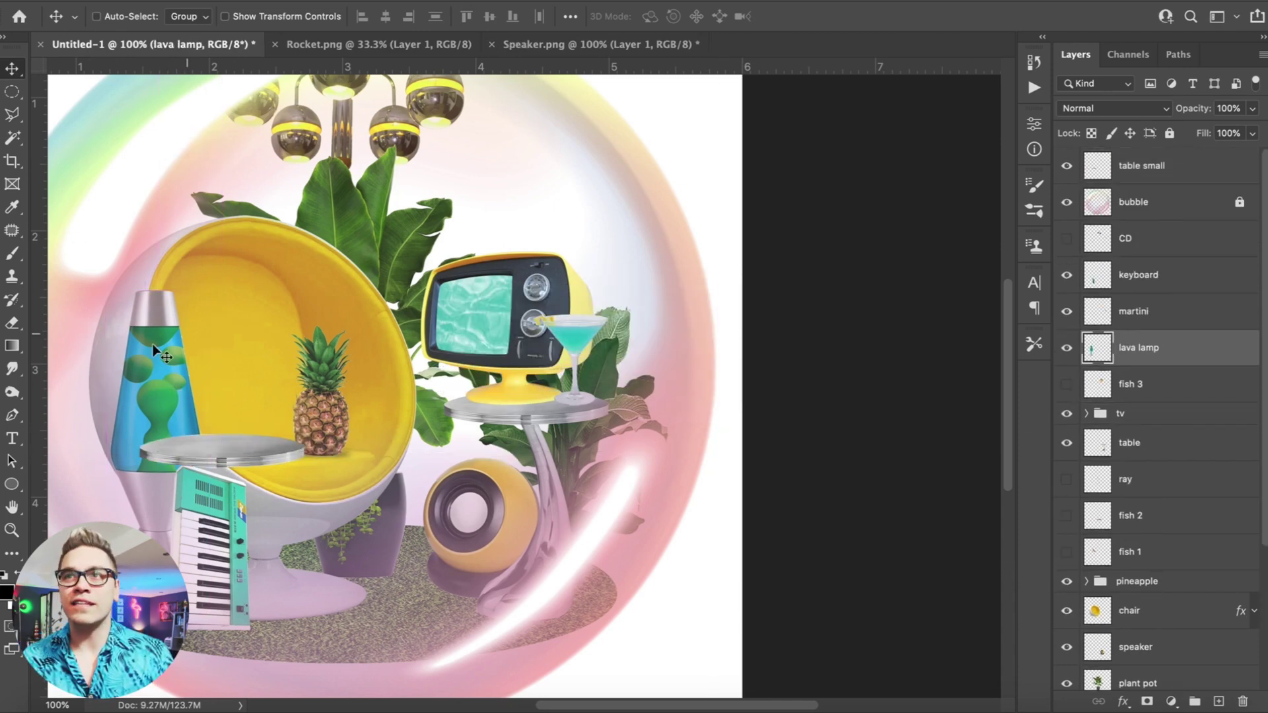
# Move the lava lamp up onto the small tabletop and bring its layer in front of table small
pyautogui.moveTo(179, 284); pyautogui.dragTo(191, 244)
pyautogui.press('super+bracketright')
pyautogui.press('super+bracketright')
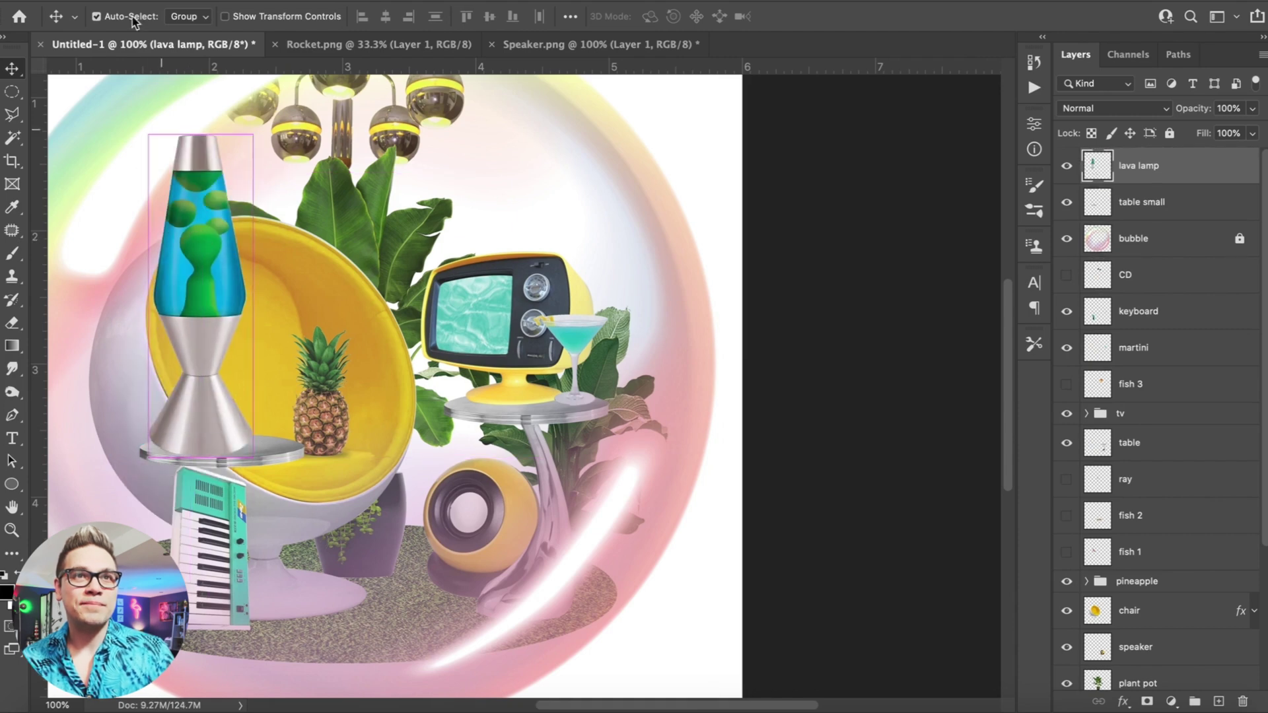
# Scale the lava lamp down to about 79% and centre it on the small tabletop
pyautogui.click(165, 2)
pyautogui.click(251, 367)
pyautogui.moveTo(208, 320); pyautogui.dragTo(217, 296)
pyautogui.moveTo(169, 132); pyautogui.dragTo(181, 198)
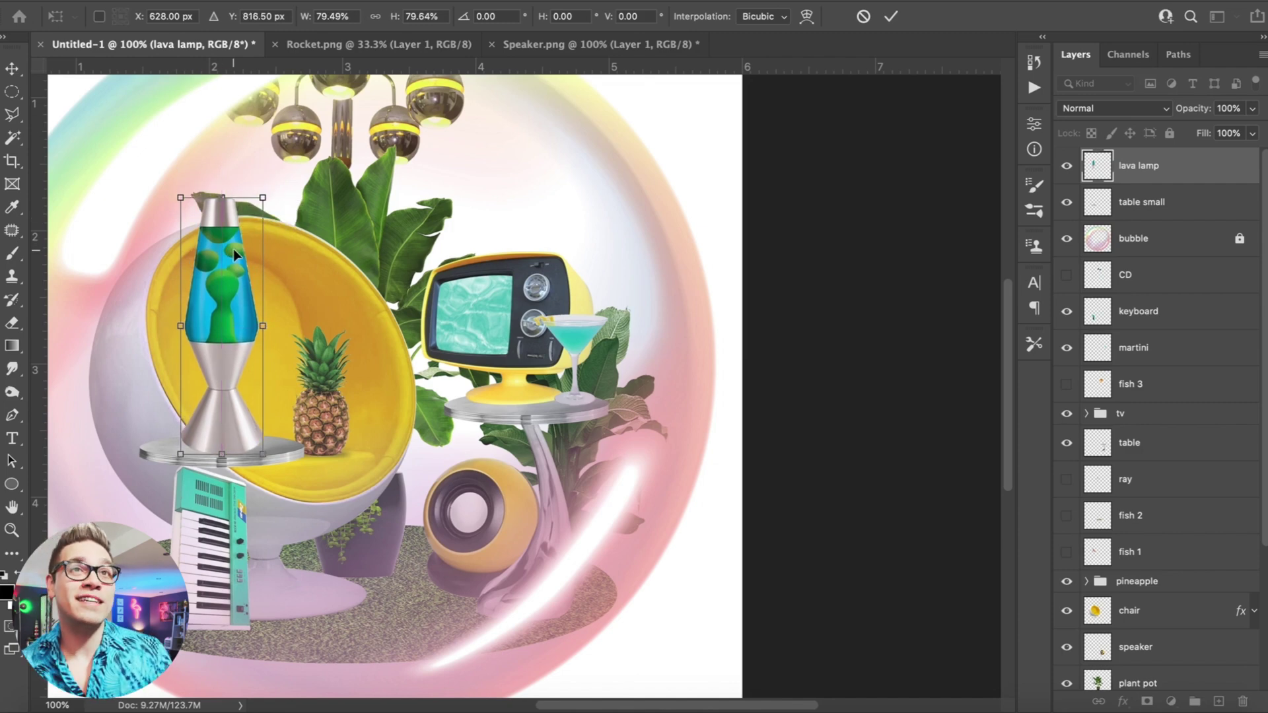
pyautogui.press('Return')
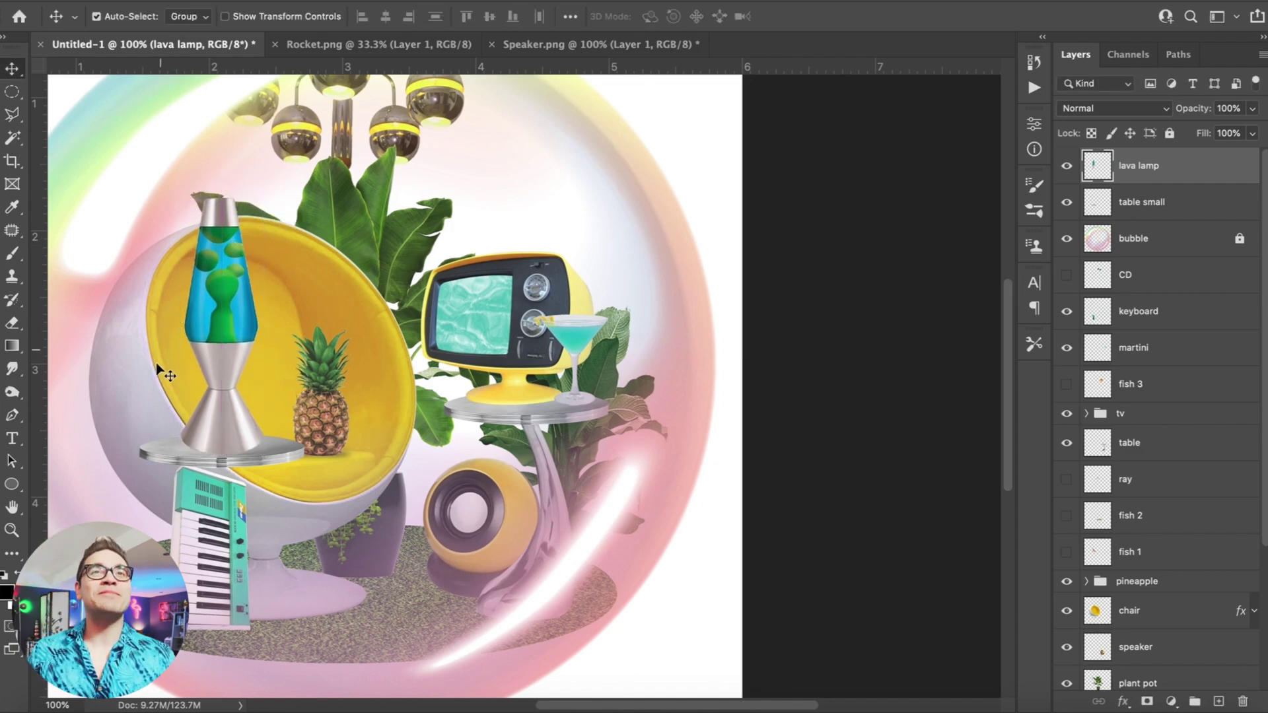
# Scale the lava lamp and small tabletop down together and place them at the left side of the chair
pyautogui.keyDown('shift'); pyautogui.click(173, 450); pyautogui.keyUp('shift')
pyautogui.click(169, 2)
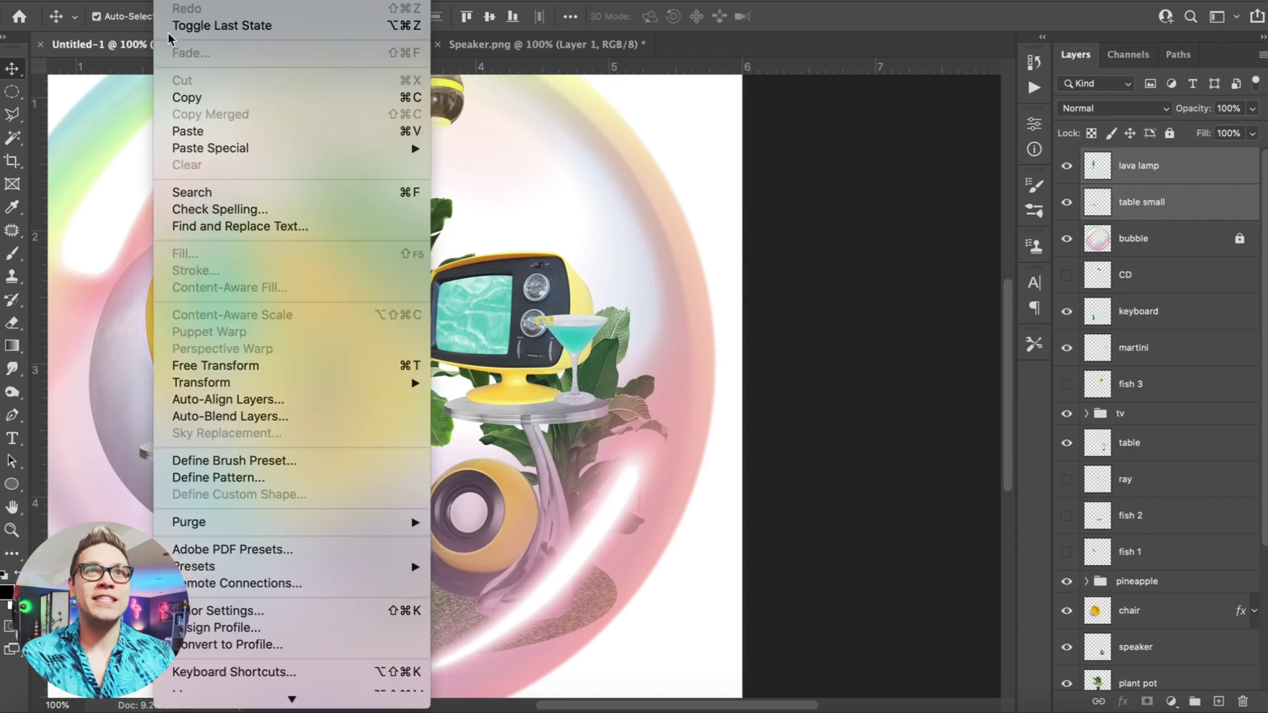
pyautogui.click(263, 367)
pyautogui.moveTo(303, 197); pyautogui.dragTo(198, 246)
pyautogui.moveTo(190, 382); pyautogui.dragTo(125, 401)
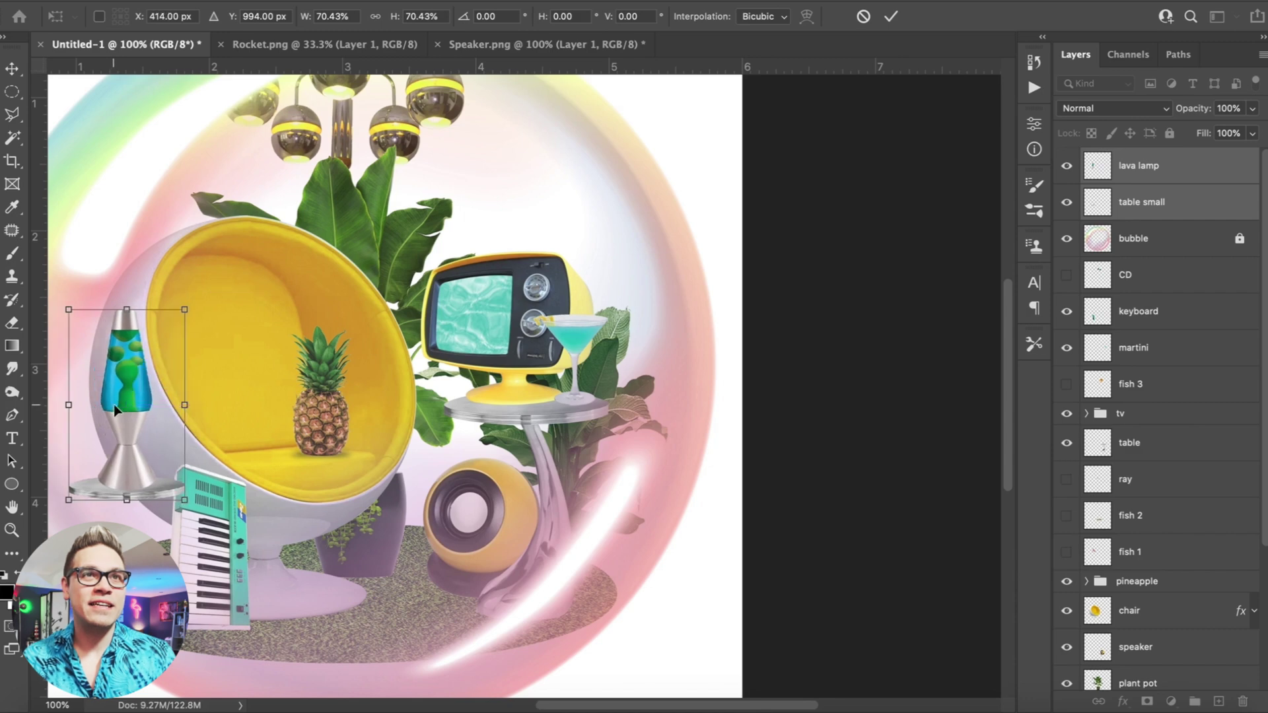
pyautogui.moveTo(187, 303); pyautogui.dragTo(178, 315)
pyautogui.press('Return')
# Send the lava lamp and table small layers behind the bubble, CD and keyboard layers
pyautogui.hotkey('ctrl', '[')
pyautogui.hotkey('ctrl', '[')
pyautogui.hotkey('ctrl', '[')
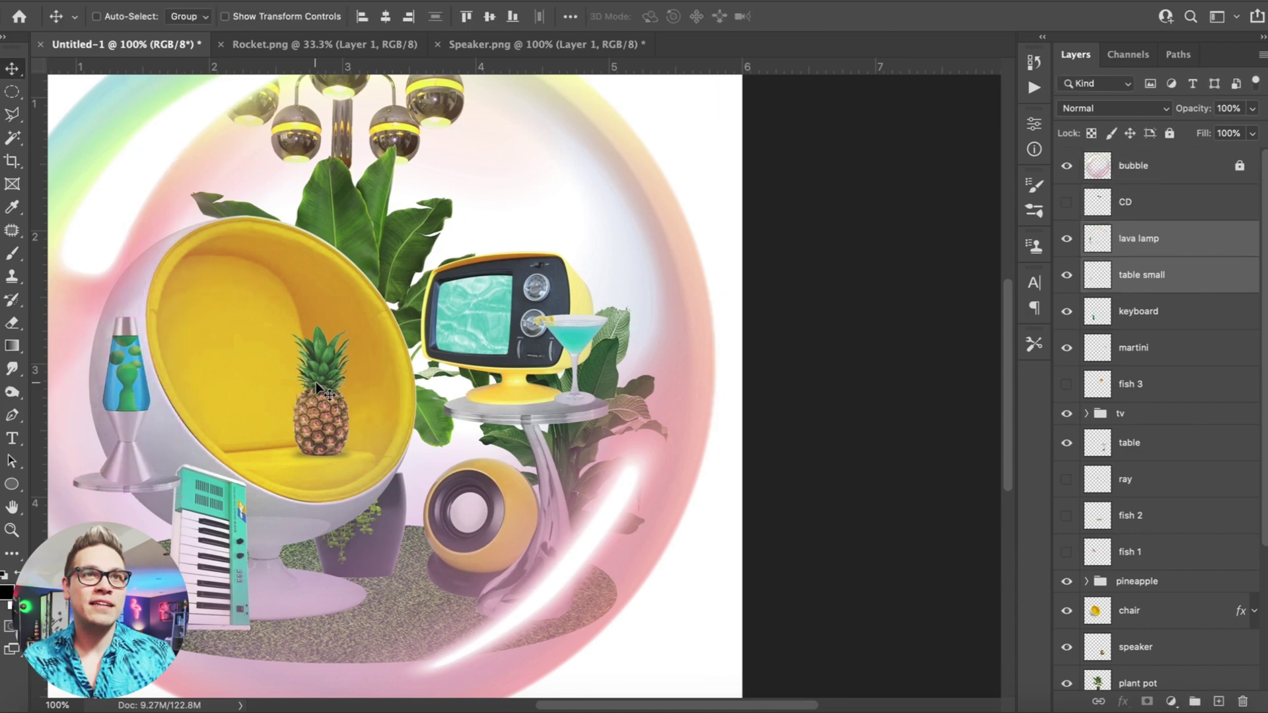
# Move the fish layers up the stack to sit above the keyboard layer
pyautogui.hscroll(-3, 317, 391)
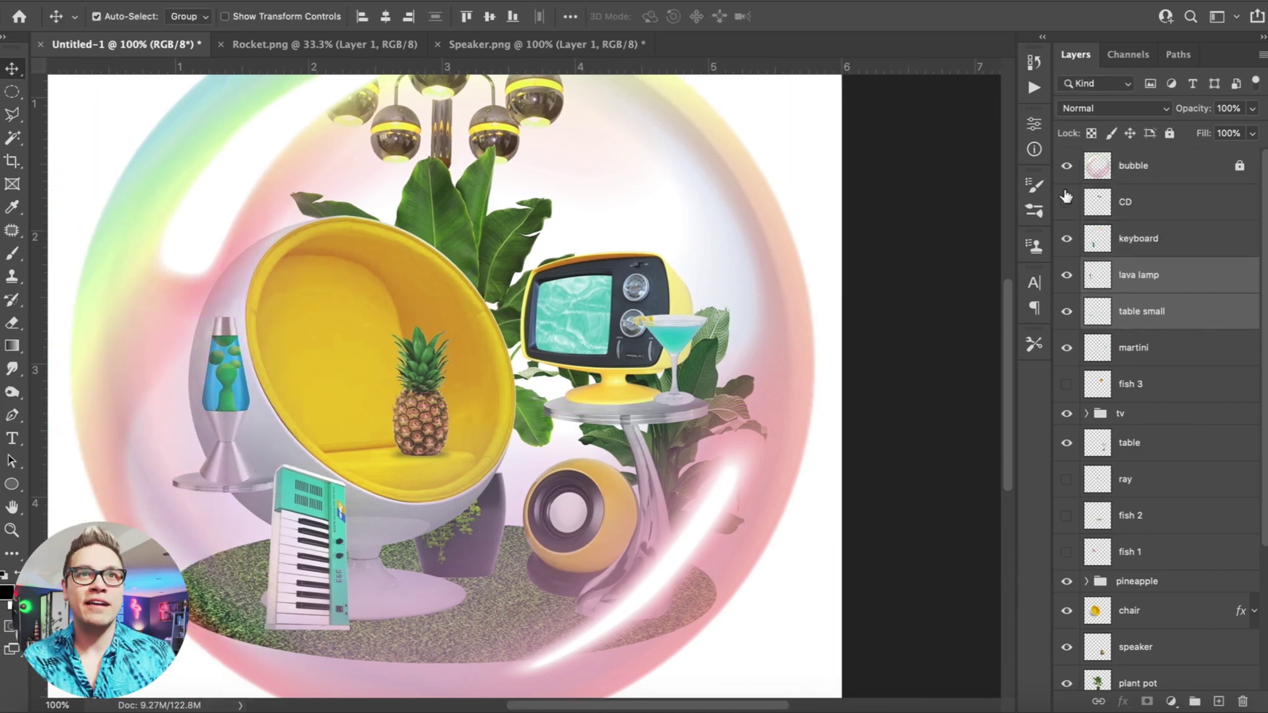
pyautogui.click(1066, 203)
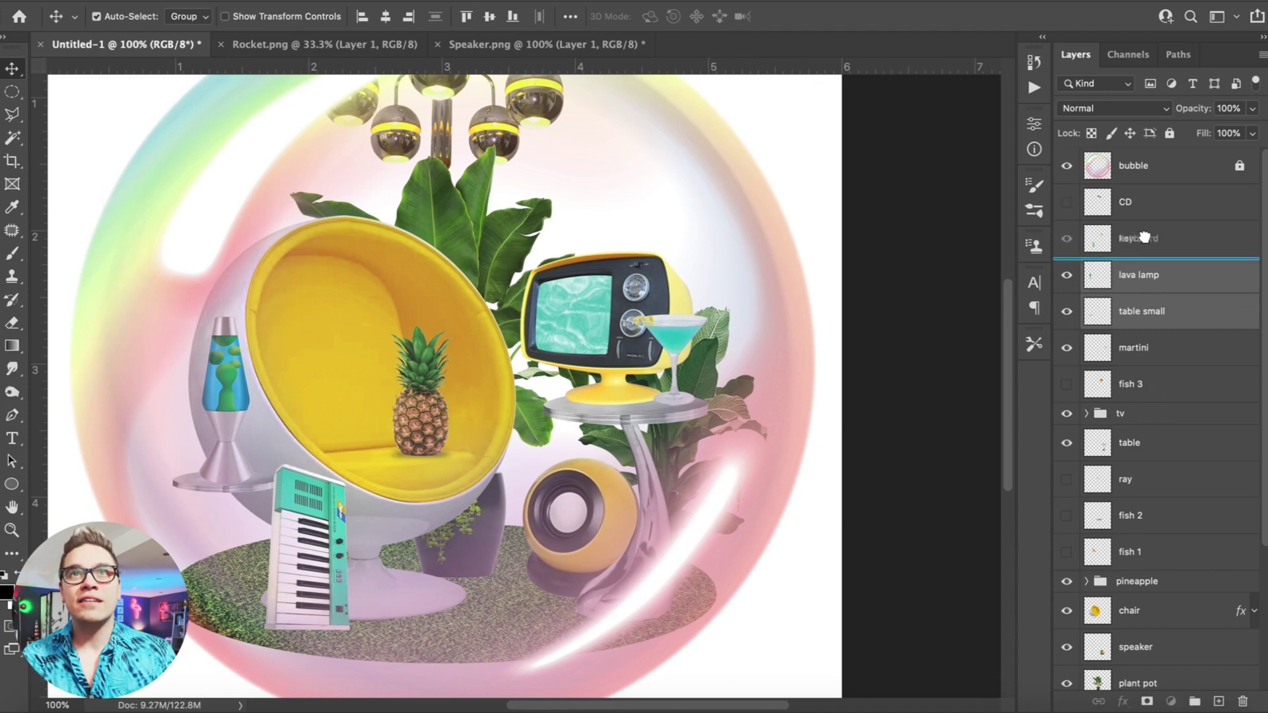
pyautogui.moveTo(1145, 237); pyautogui.dragTo(1148, 218)
pyautogui.scroll(-3, 1159, 335)
pyautogui.click(1138, 429)
pyautogui.keyDown('shift'); pyautogui.click(1129, 471); pyautogui.keyUp('shift')
pyautogui.moveTo(1129, 468); pyautogui.dragTo(1126, 175)
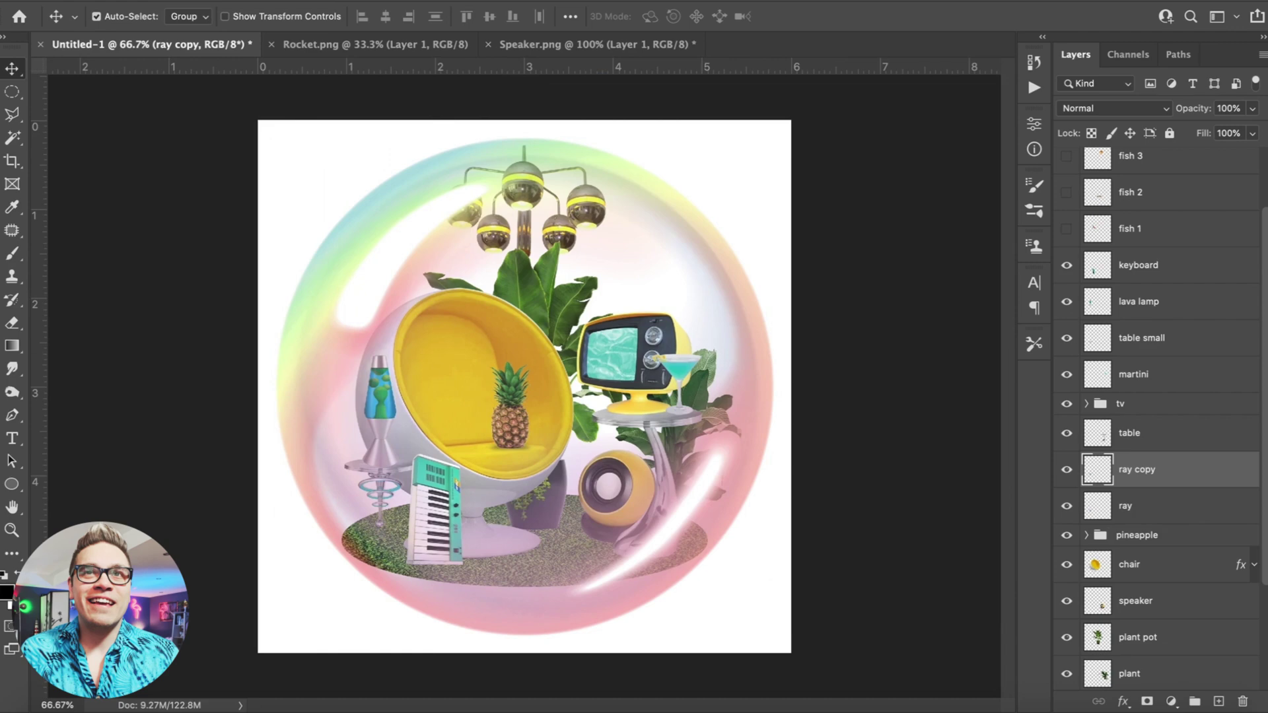
# Turn the ray copy beneath the small table upside down and move it onto the top of the TV
pyautogui.click(173, 2)
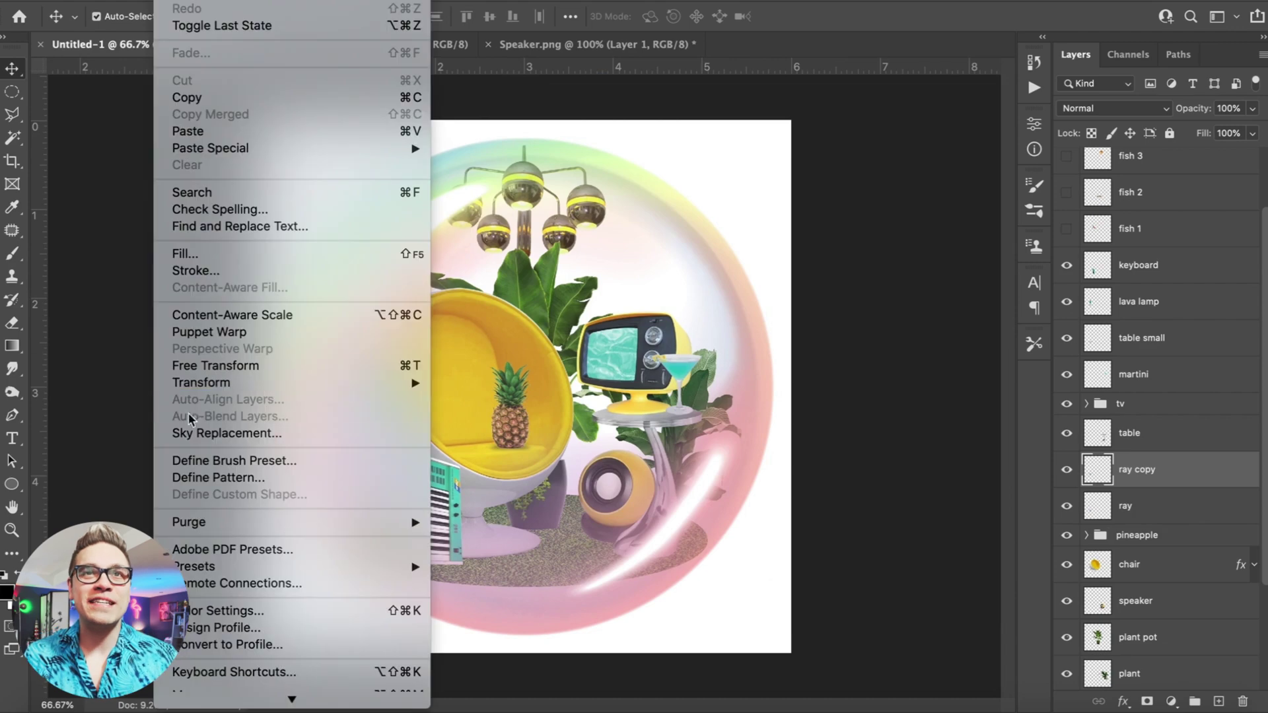
pyautogui.moveTo(202, 385)
pyautogui.click(475, 635)
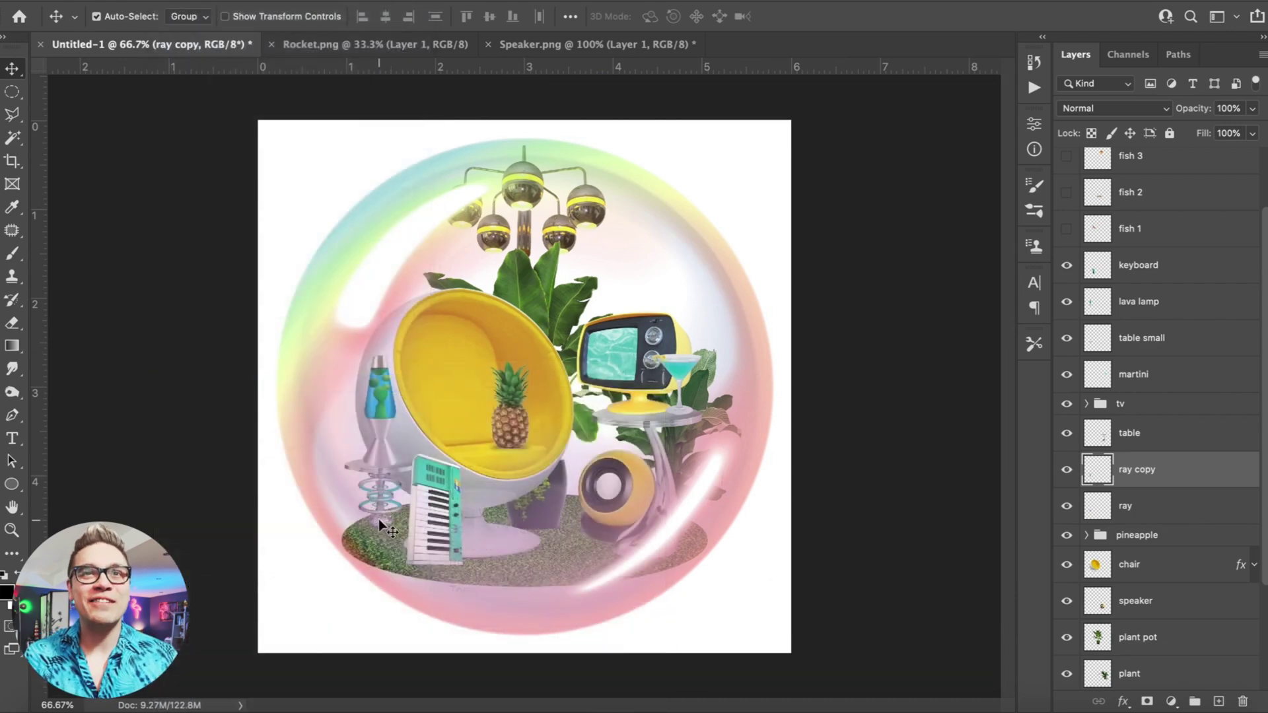
pyautogui.moveTo(378, 520); pyautogui.dragTo(638, 323)
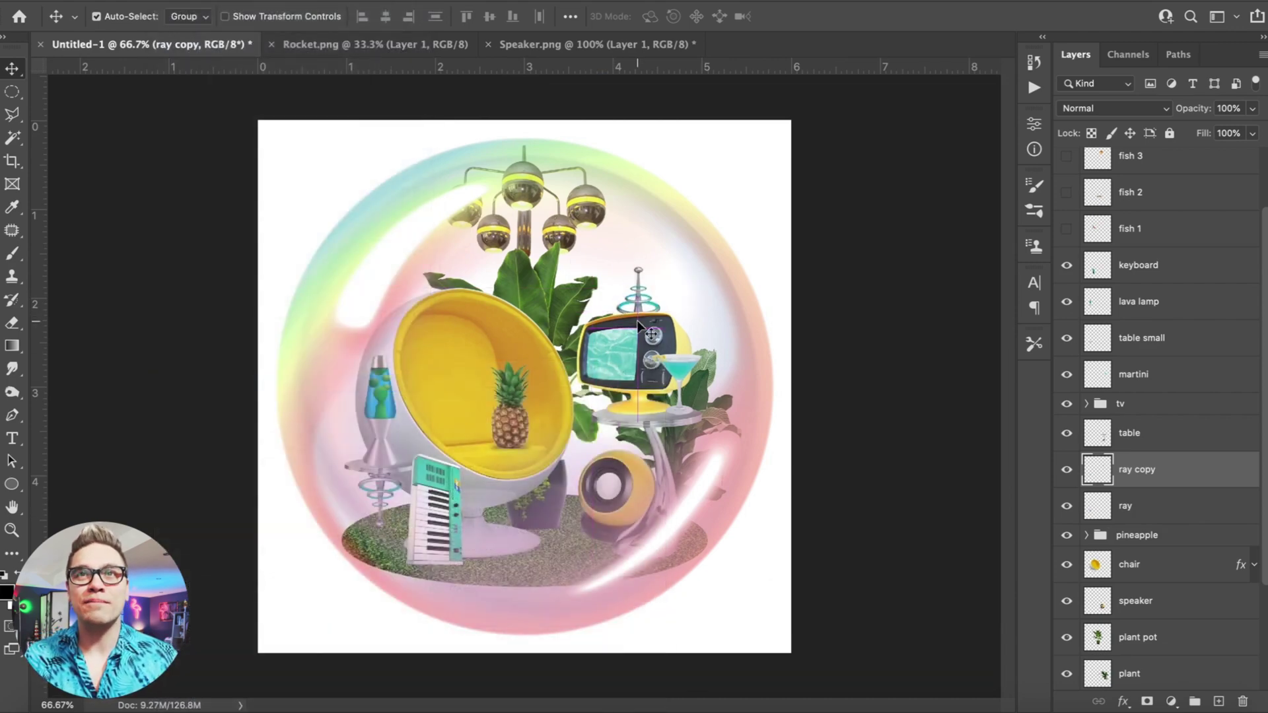
# Scale the ray copy down so it sits on top of the TV as a small antenna
pyautogui.click(168, 1)
pyautogui.click(212, 369)
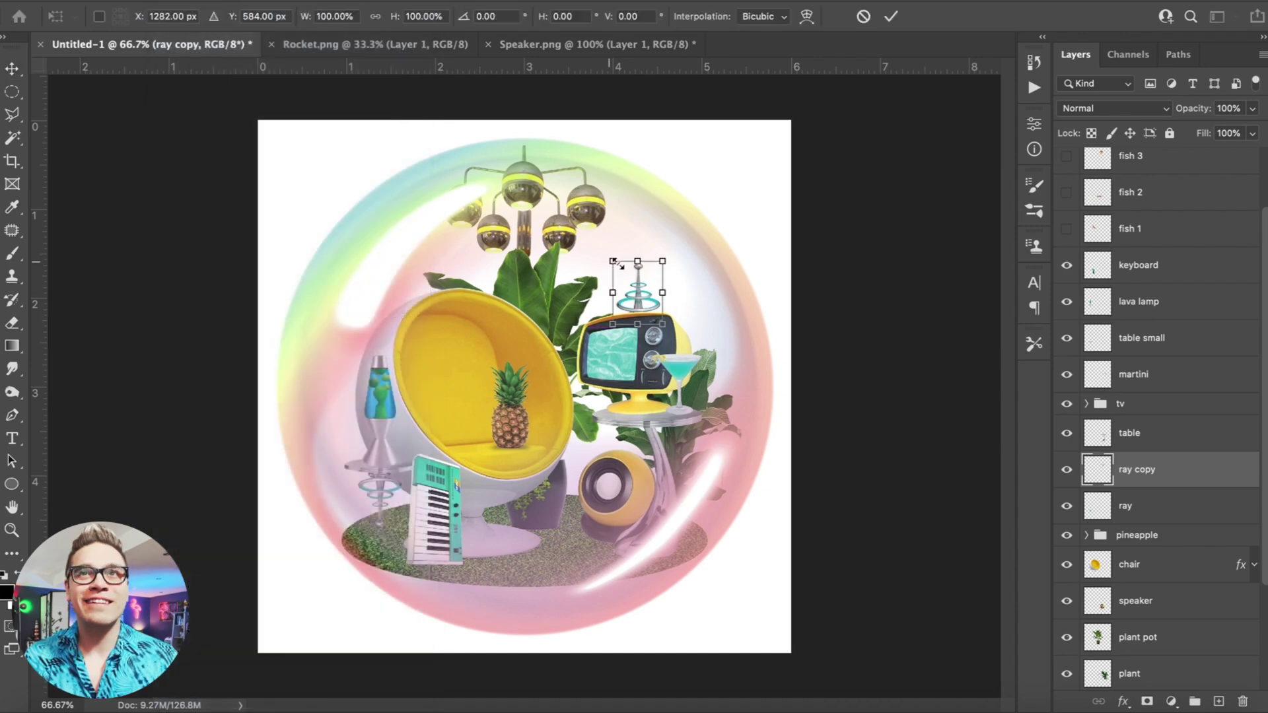
pyautogui.moveTo(617, 264); pyautogui.dragTo(627, 272)
pyautogui.press('Return')
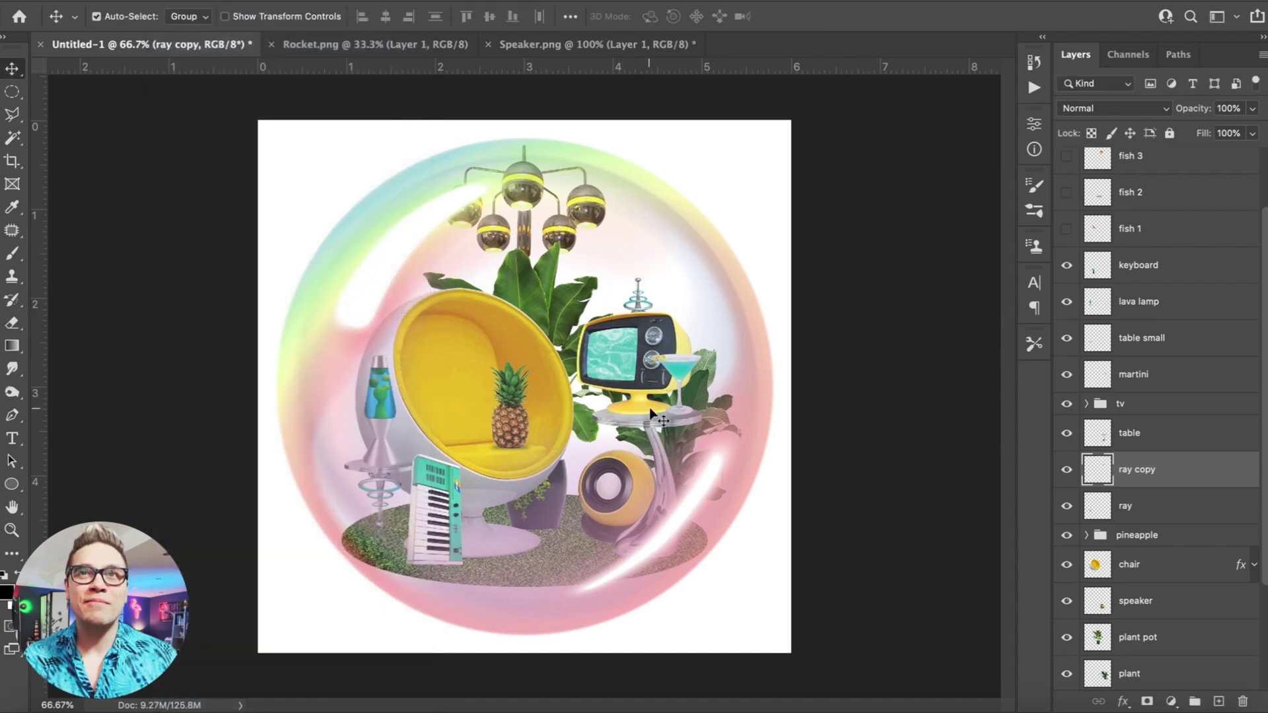
# Scale the ray under the small table down slightly
pyautogui.click(384, 494)
pyautogui.click(168, 1)
pyautogui.click(211, 369)
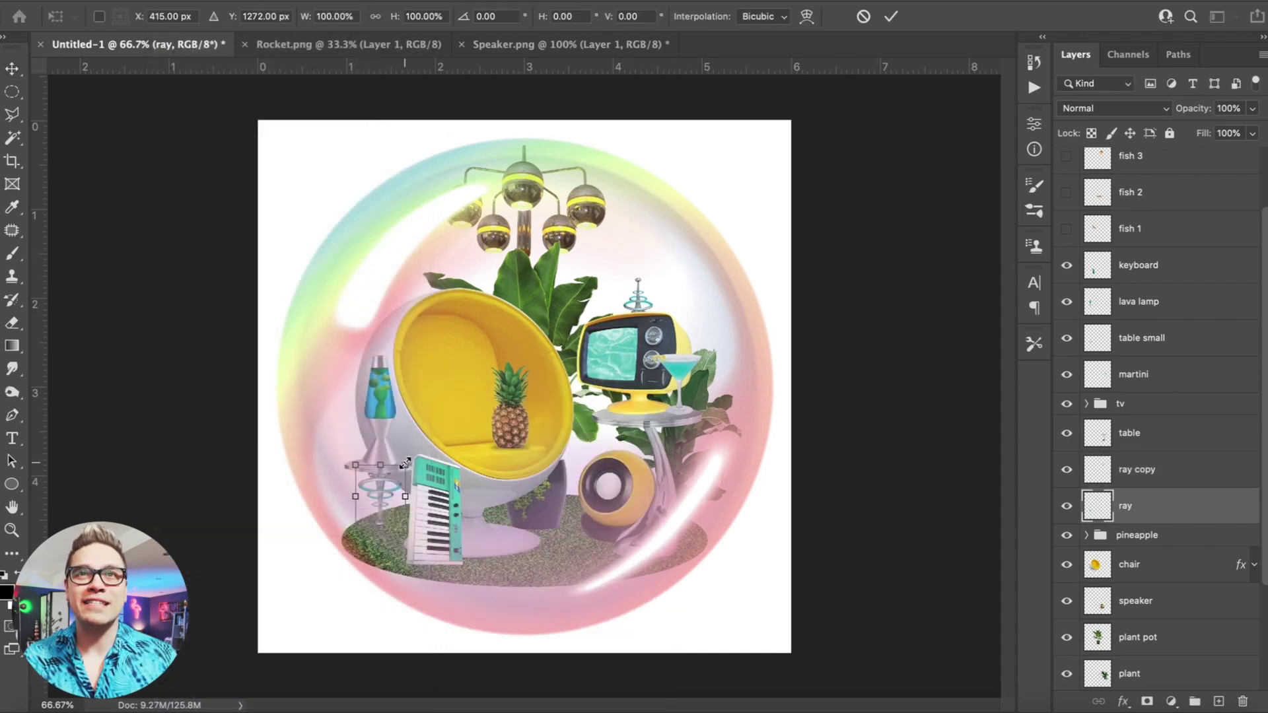
pyautogui.moveTo(400, 472); pyautogui.dragTo(396, 468)
pyautogui.press('Return')
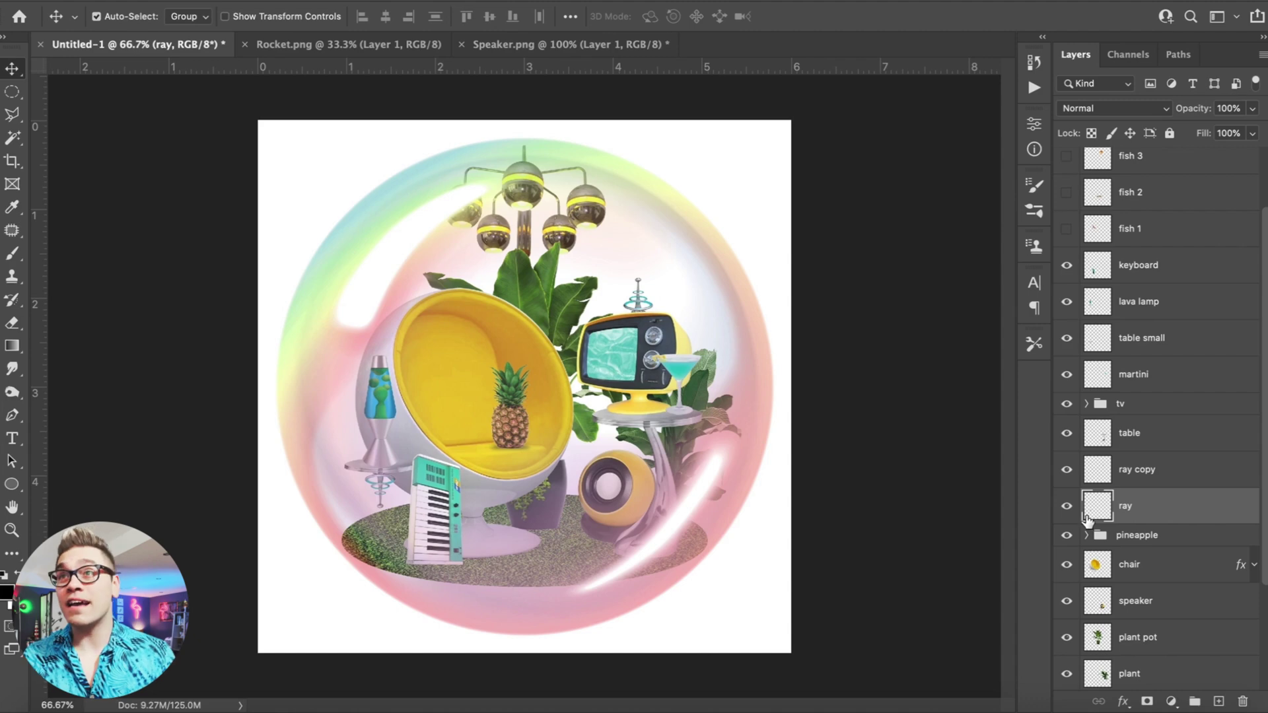
# Show the fish 1 and fish 2 layers and place fish 1 to the left of the lava lamp
pyautogui.scroll(3, 1088, 518)
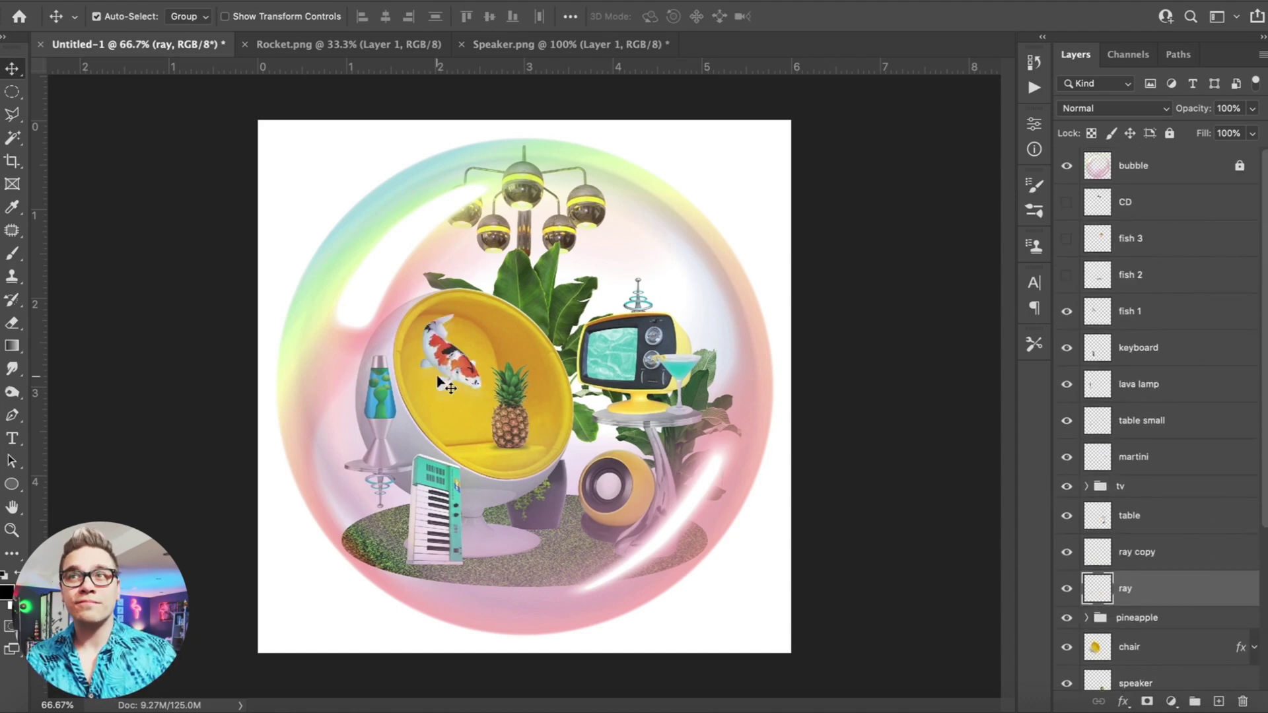
pyautogui.moveTo(454, 378); pyautogui.dragTo(353, 446)
pyautogui.click(1067, 276)
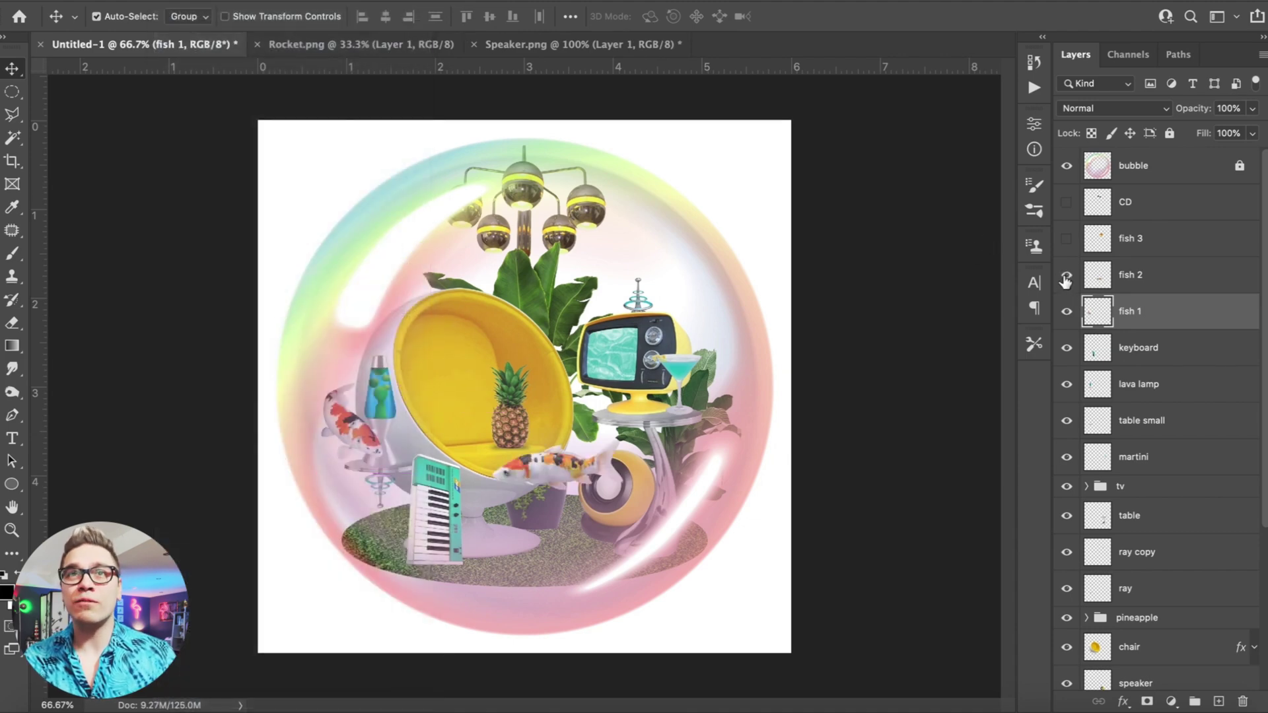
# Move fish 2 above the speaker and send its layer down the stack to below the ray copy
pyautogui.click(570, 469)
pyautogui.press('super+bracketleft')
pyautogui.press('super+bracketleft')
pyautogui.press('super+bracketleft')
pyautogui.moveTo(566, 470); pyautogui.dragTo(617, 450)
pyautogui.press('super+bracketleft')
pyautogui.press('super+bracketleft')
pyautogui.press('super+bracketleft')
pyautogui.press('super+bracketleft')
pyautogui.press('super+bracketleft')
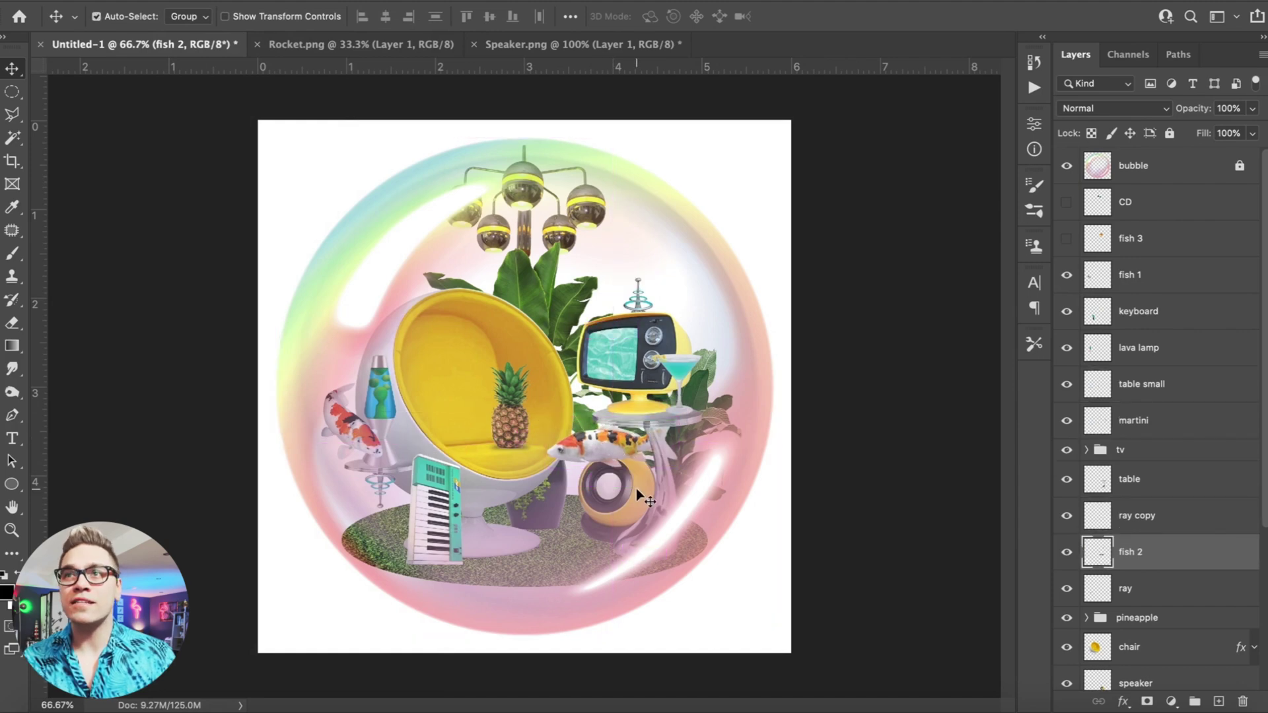
# Scale the speaker down slightly and adjust fish 2 in the gap beneath the table
pyautogui.click(645, 497)
pyautogui.click(173, 2)
pyautogui.click(237, 366)
pyautogui.moveTo(578, 457); pyautogui.dragTo(567, 428)
pyautogui.press('Return')
pyautogui.click(598, 445)
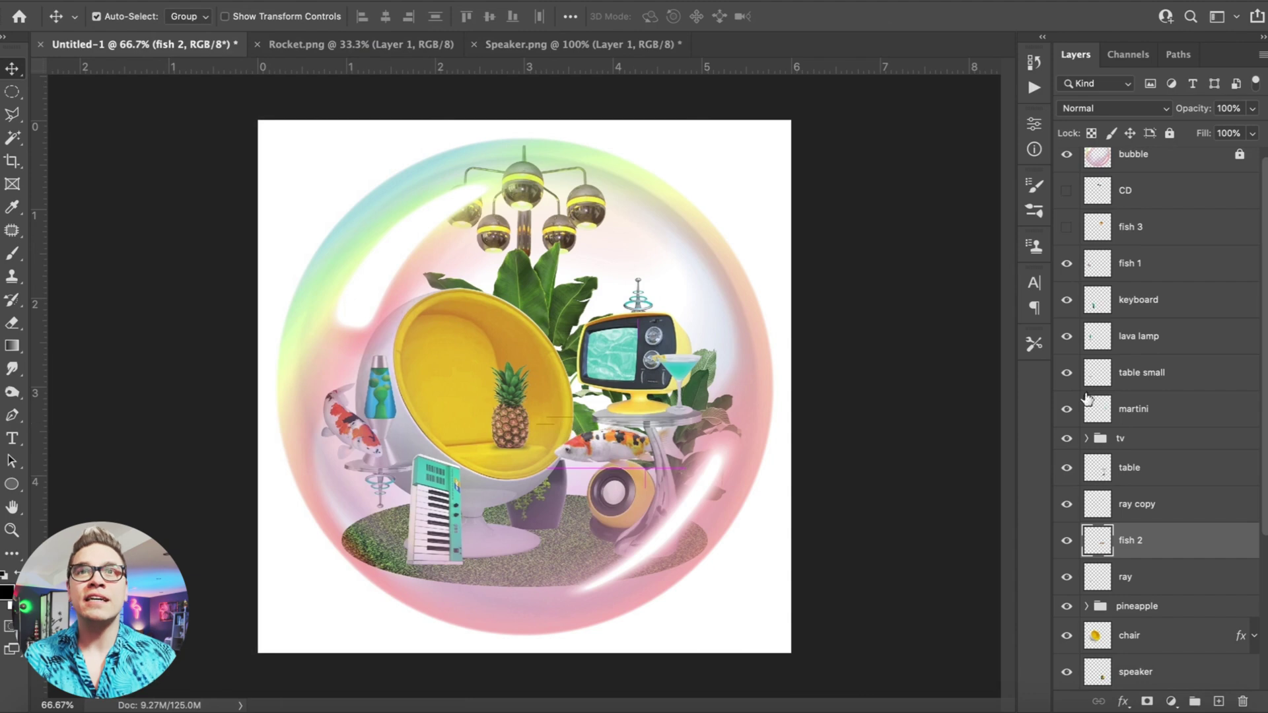
# Show the fish 3 layer and place the goldfish above the TV
pyautogui.scroll(1, 1128, 253)
pyautogui.click(1066, 239)
pyautogui.moveTo(657, 305); pyautogui.dragTo(700, 239)
# Select the fish 1, fish 2 and fish 3 layers and scale all three fish down together
pyautogui.keyDown('super'); pyautogui.click(1151, 283); pyautogui.keyUp('super')
pyautogui.keyDown('super'); pyautogui.click(1135, 545); pyautogui.keyUp('super')
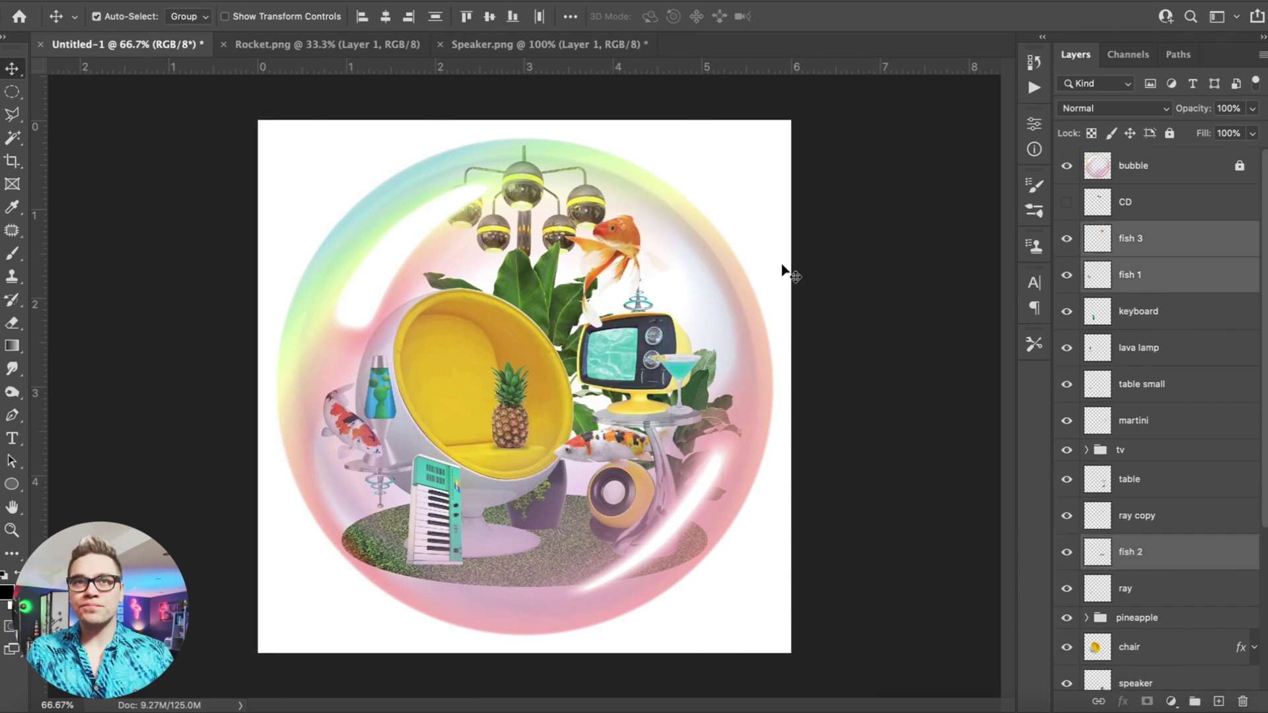
pyautogui.click(163, 2)
pyautogui.click(228, 363)
pyautogui.moveTo(328, 212); pyautogui.dragTo(419, 247)
pyautogui.press('Return')
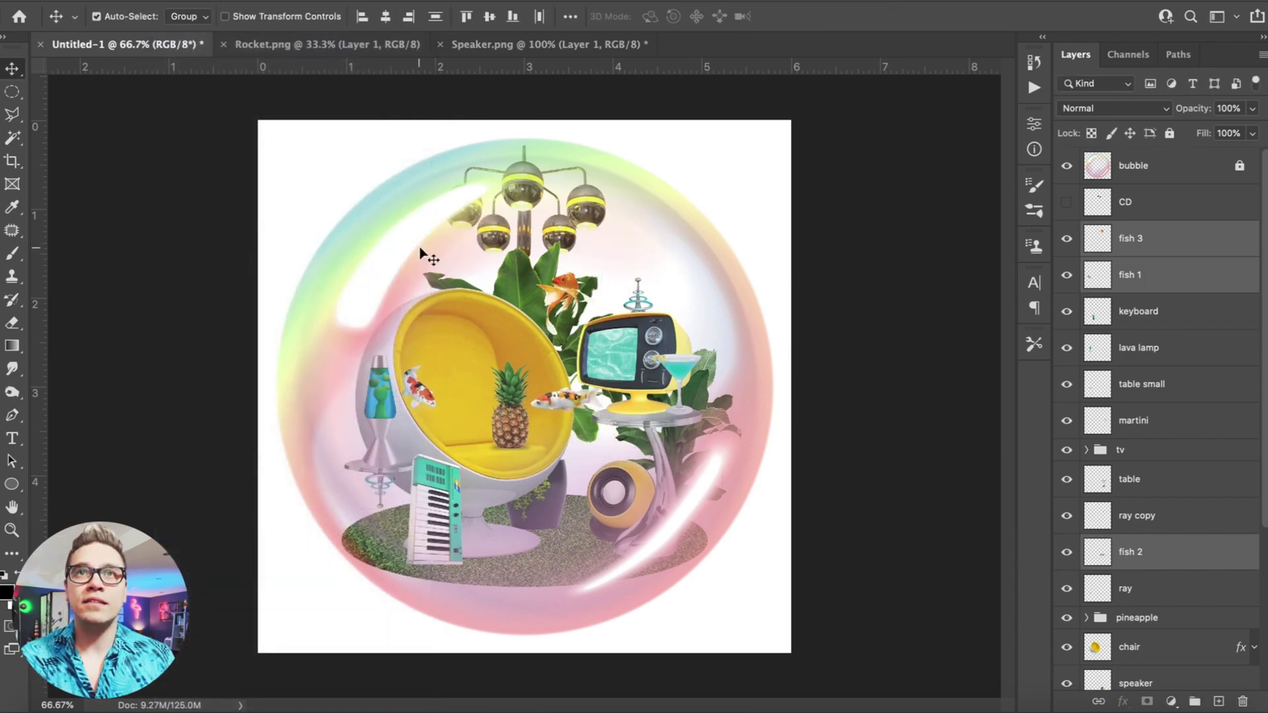
# Move fish 1 to the left of the lava lamp and the goldfish up to the open area above the TV
pyautogui.moveTo(415, 393); pyautogui.dragTo(350, 444)
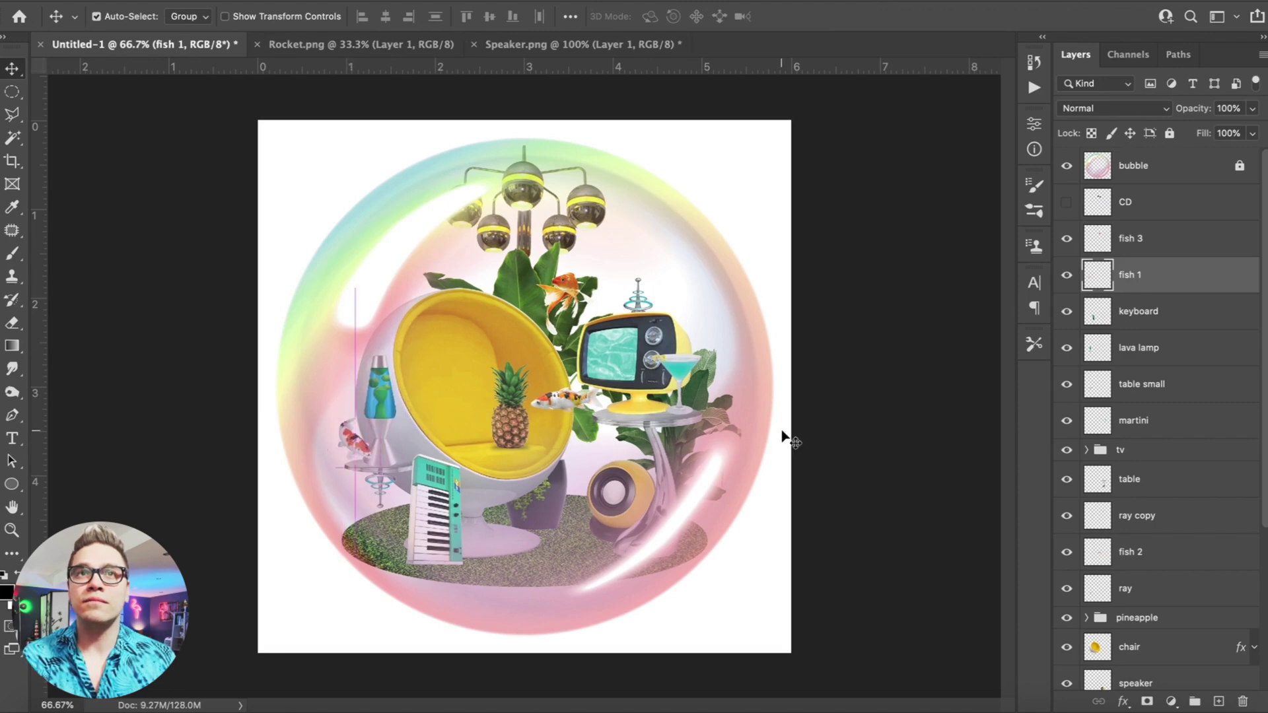
pyautogui.click(568, 286)
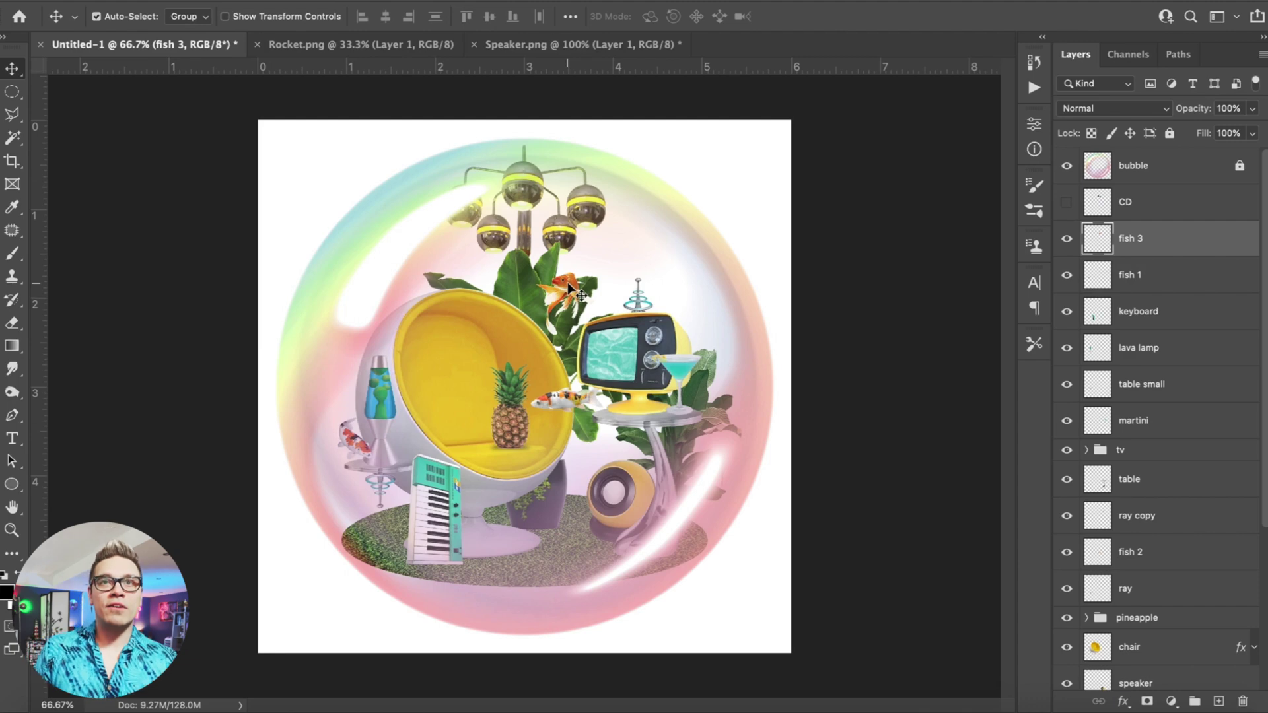
pyautogui.moveTo(573, 285); pyautogui.dragTo(612, 256)
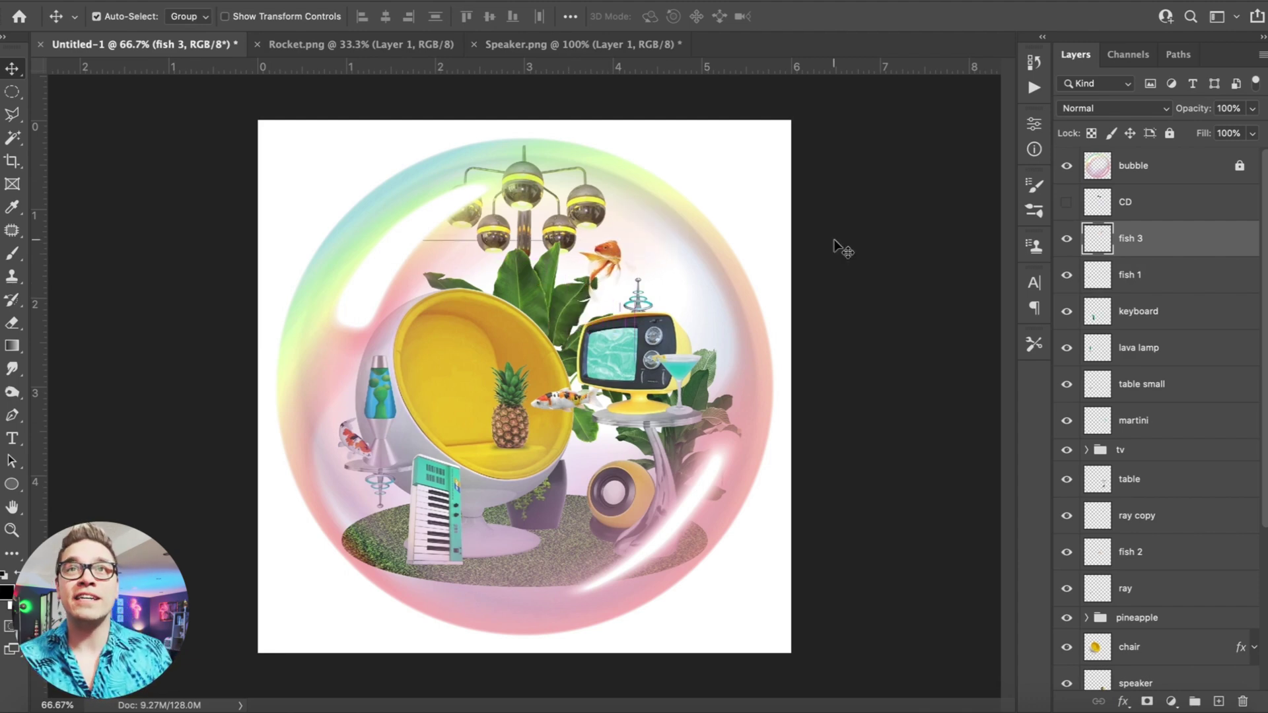
# Move fish 2 just above the speaker and send its layer below the ray layer
pyautogui.click(568, 410)
pyautogui.moveTo(563, 402); pyautogui.dragTo(607, 451)
pyautogui.hotkey('ctrl', '[')
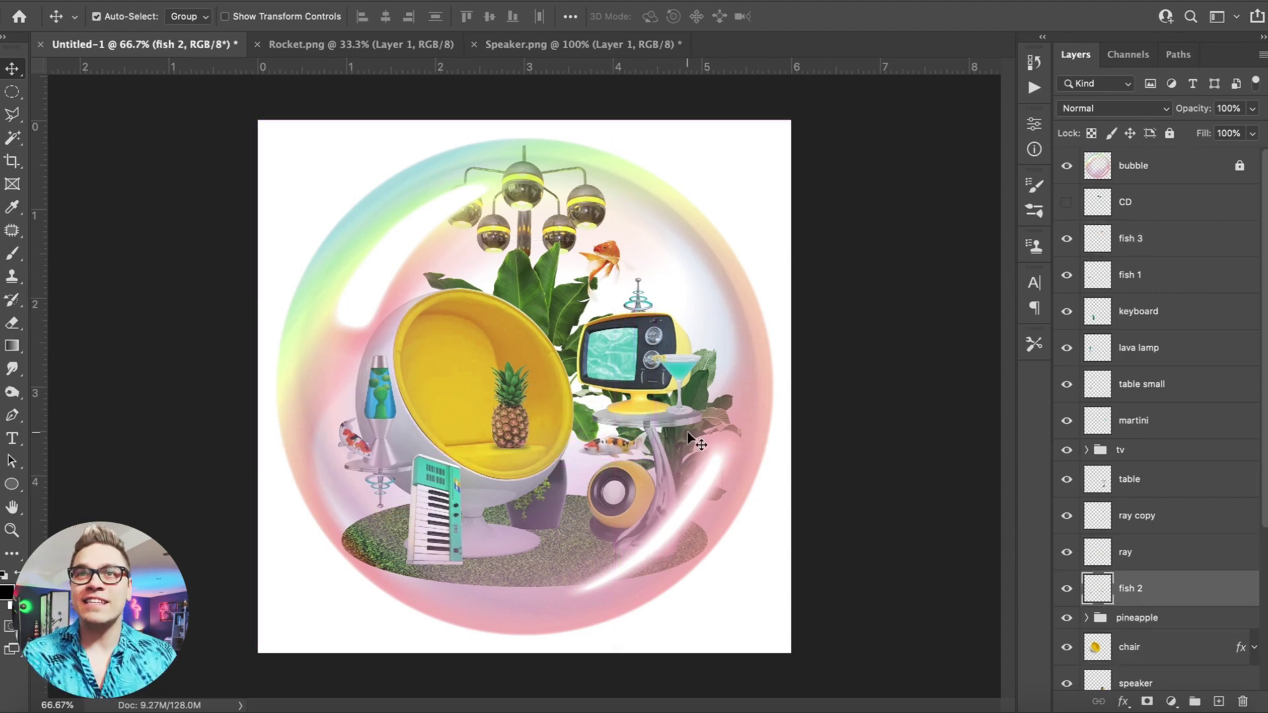
# Show the CD, duplicate it five times and scale all six CDs down together
pyautogui.click(1068, 311)
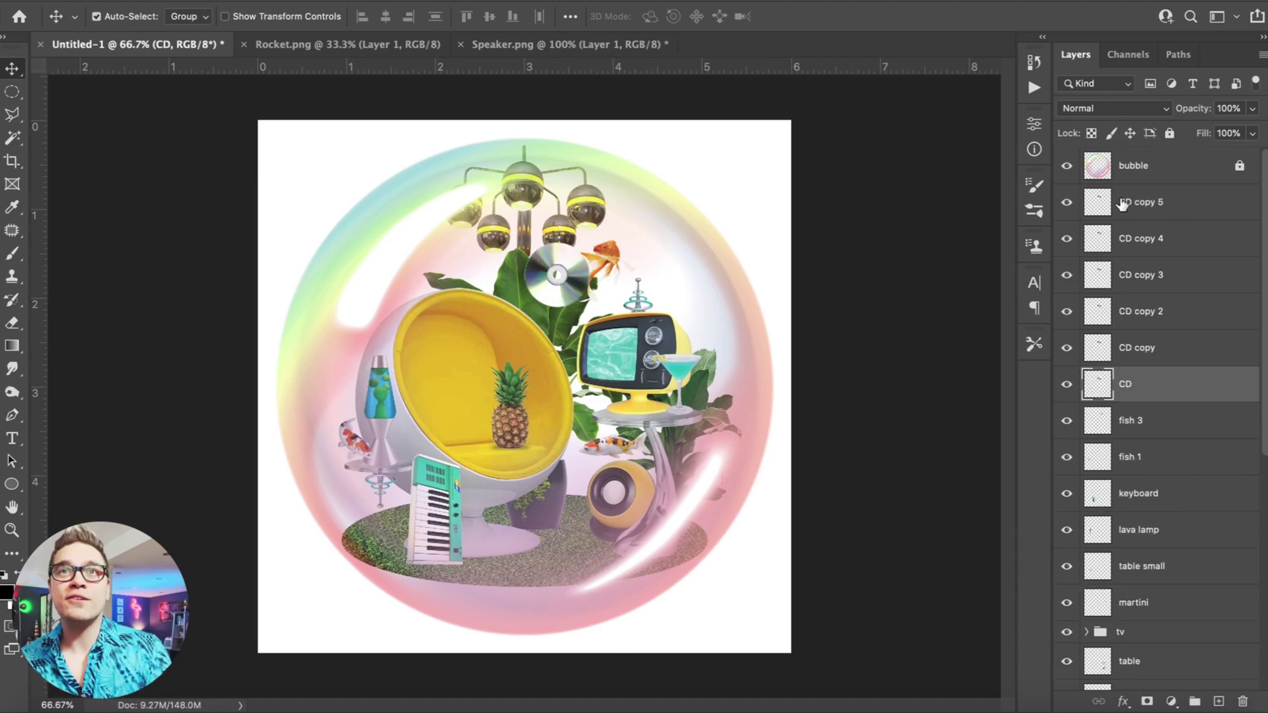
pyautogui.keyDown('shift'); pyautogui.click(1123, 205); pyautogui.keyUp('shift')
pyautogui.click(225, 366)
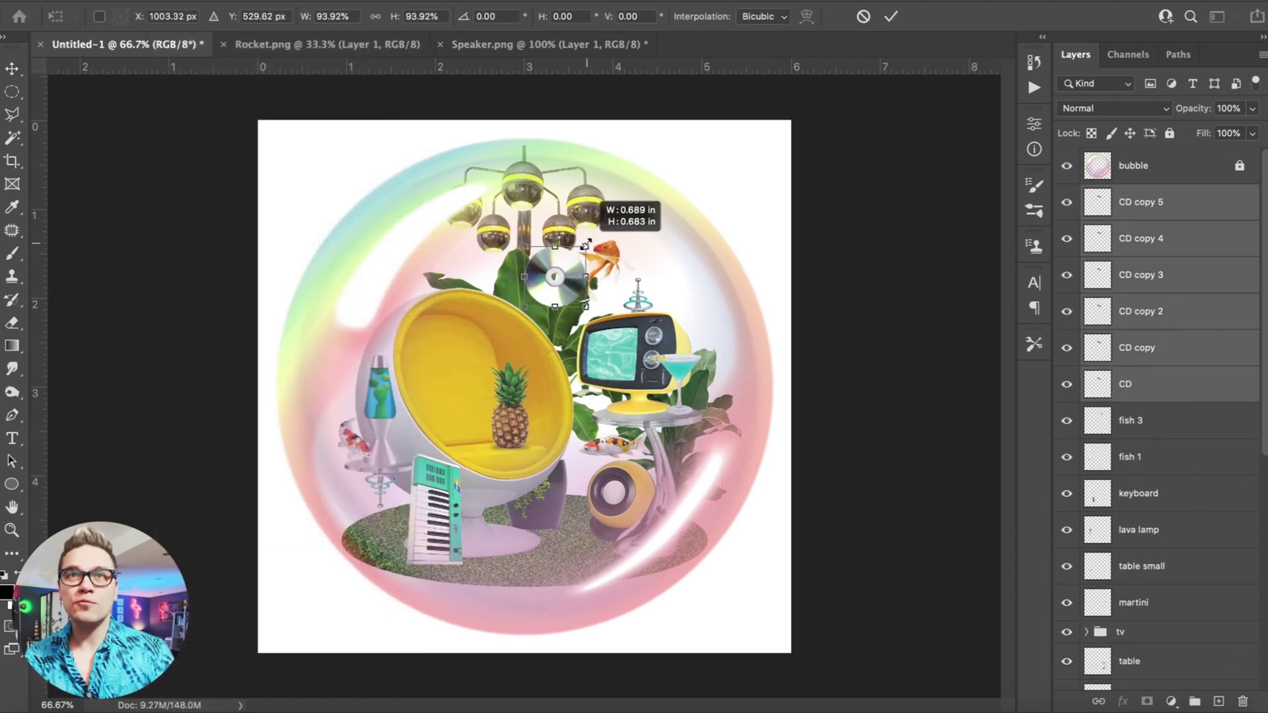
pyautogui.moveTo(586, 244); pyautogui.dragTo(584, 247)
pyautogui.press('Return')
# Hide the CD copies and tuck the original CD behind the chair's top edge, sending its layer below the chair
pyautogui.click(548, 287)
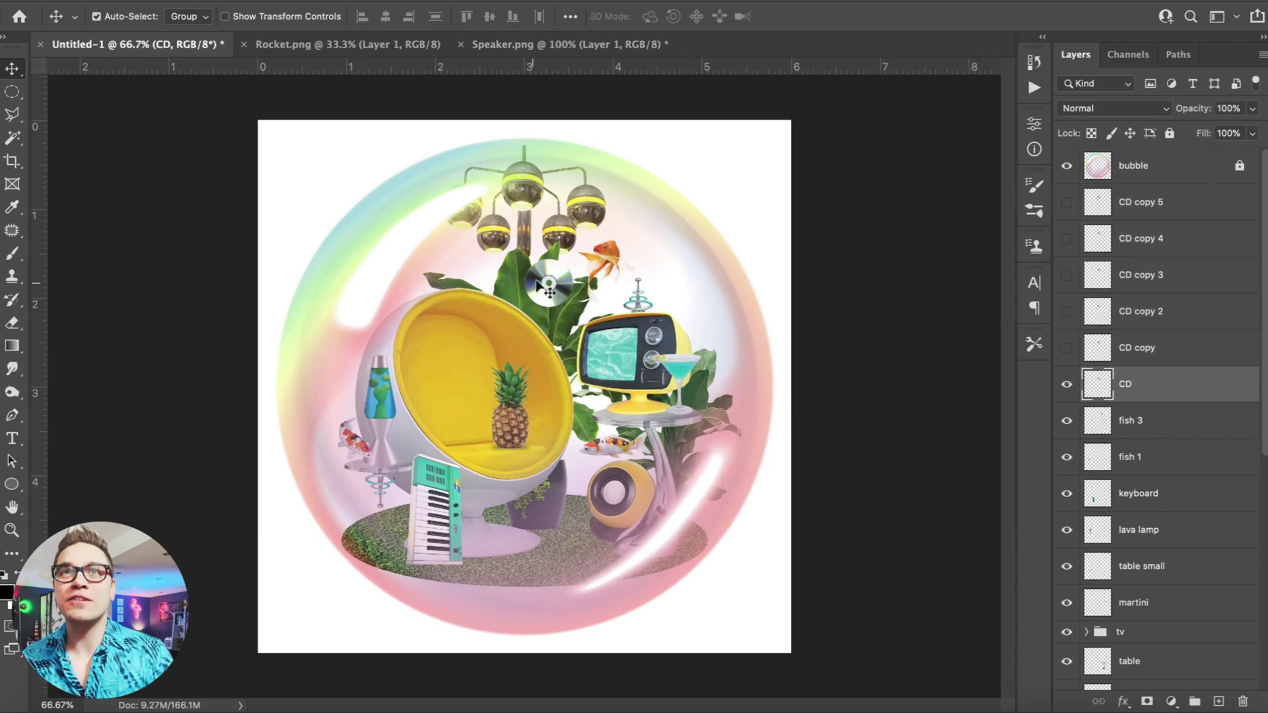
pyautogui.moveTo(534, 298); pyautogui.dragTo(511, 325)
pyautogui.press('super+bracketleft')
pyautogui.press('super+bracketleft')
pyautogui.press('super+bracketleft')
pyautogui.press('super+bracketleft')
pyautogui.press('super+bracketleft')
pyautogui.press('super+bracketleft')
pyautogui.press('super+bracketleft')
pyautogui.press('super+bracketleft')
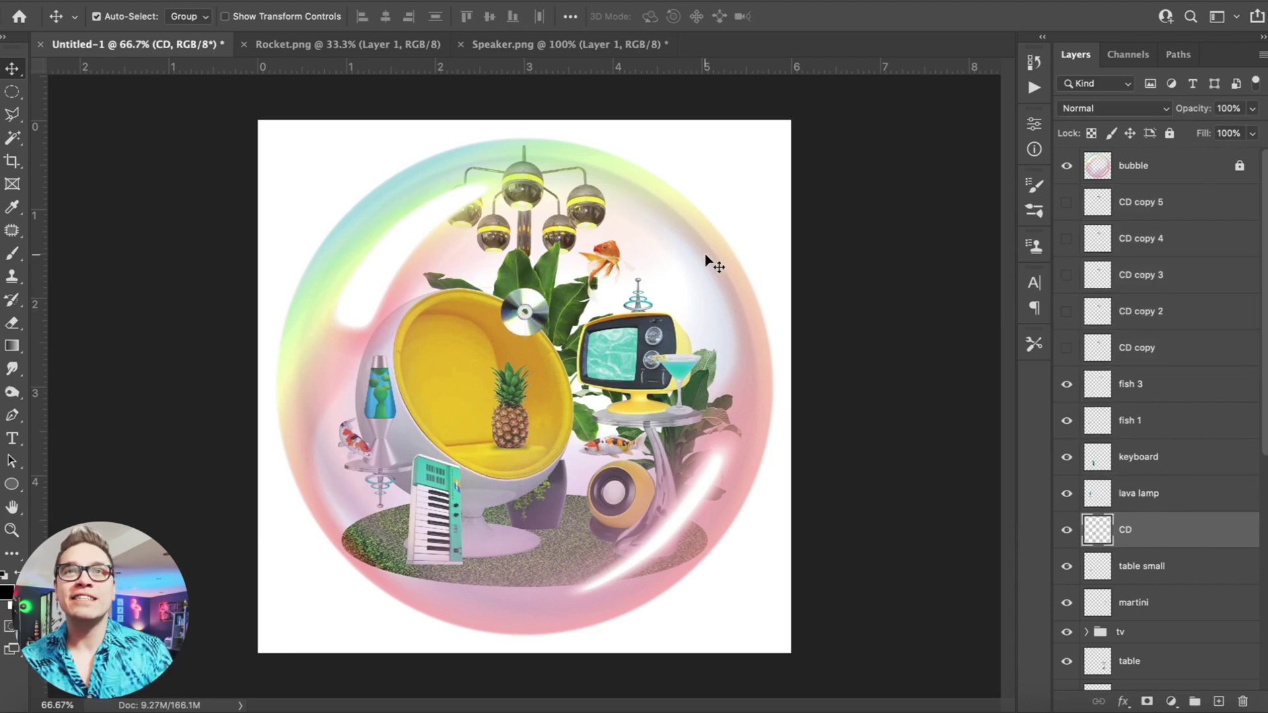
pyautogui.press('super+bracketleft')
pyautogui.press('super+bracketleft')
pyautogui.press('super+bracketleft')
pyautogui.press('super+bracketleft')
pyautogui.press('super+bracketleft')
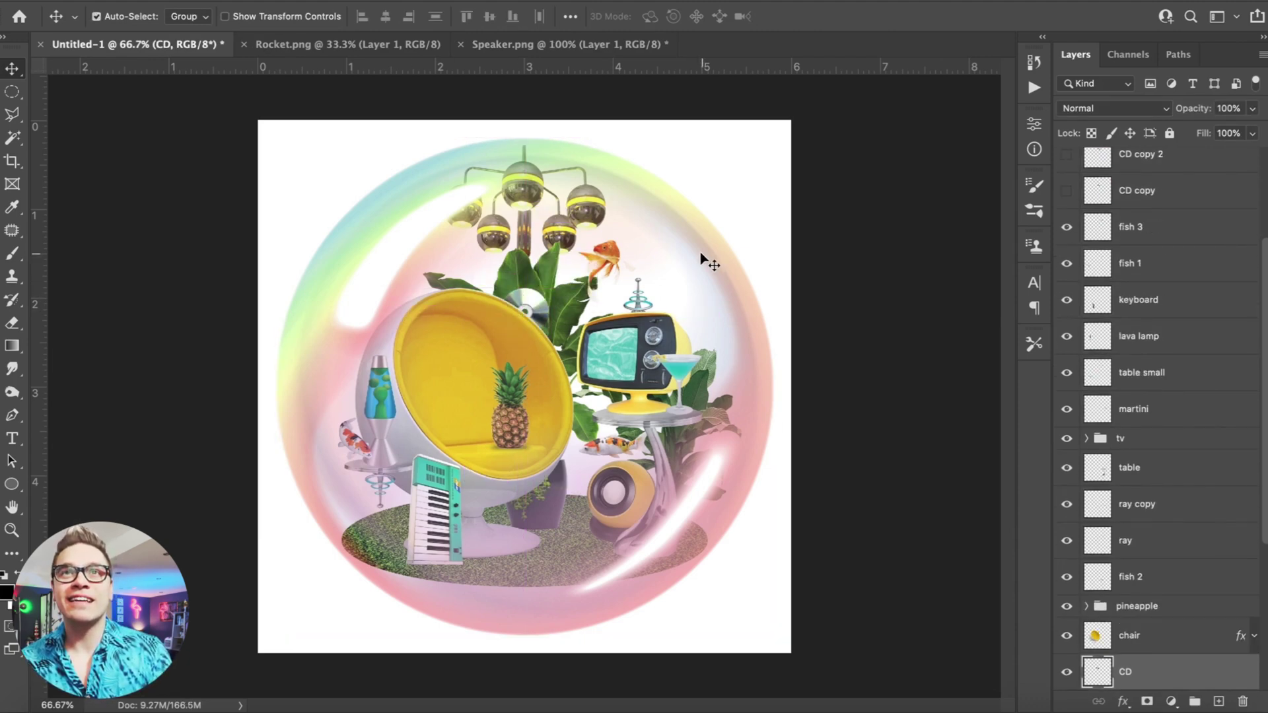
pyautogui.press('super+1')
pyautogui.moveTo(523, 264); pyautogui.dragTo(491, 236)
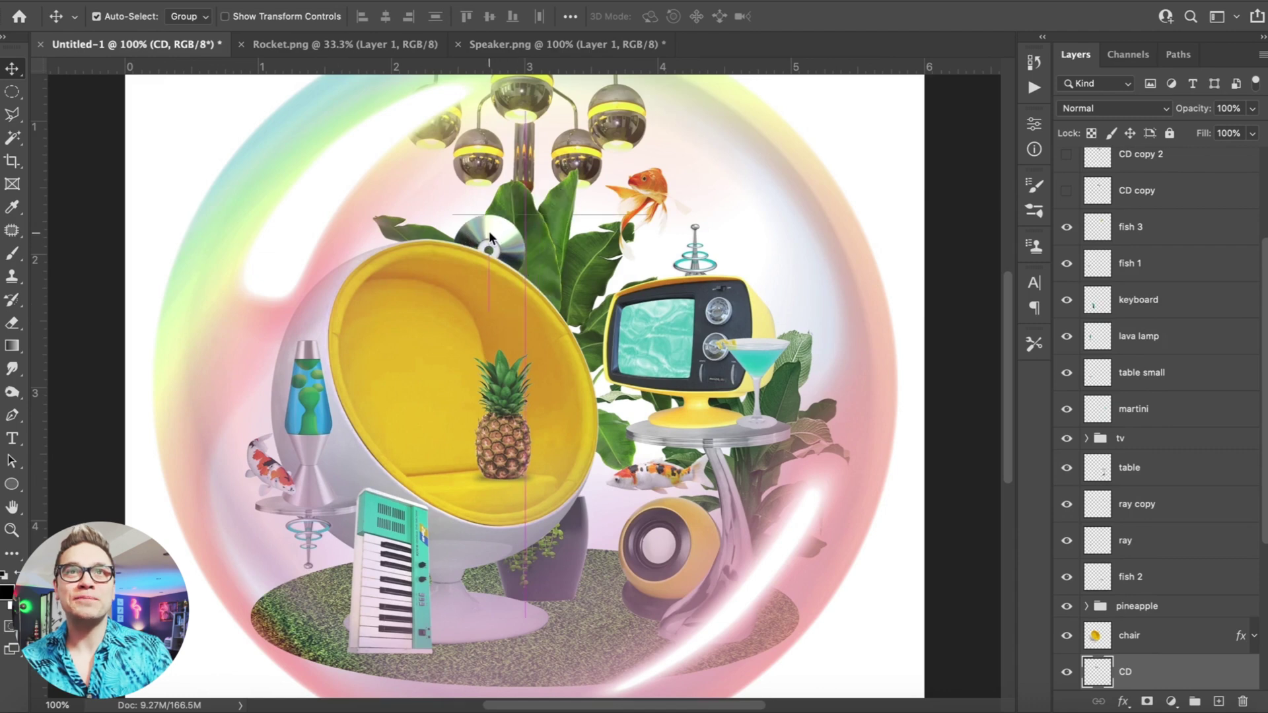
# Show CD copy 5, squeeze it narrower, tilt it and place it just above the goldfish
pyautogui.scroll(4, 1162, 238)
pyautogui.click(1066, 203)
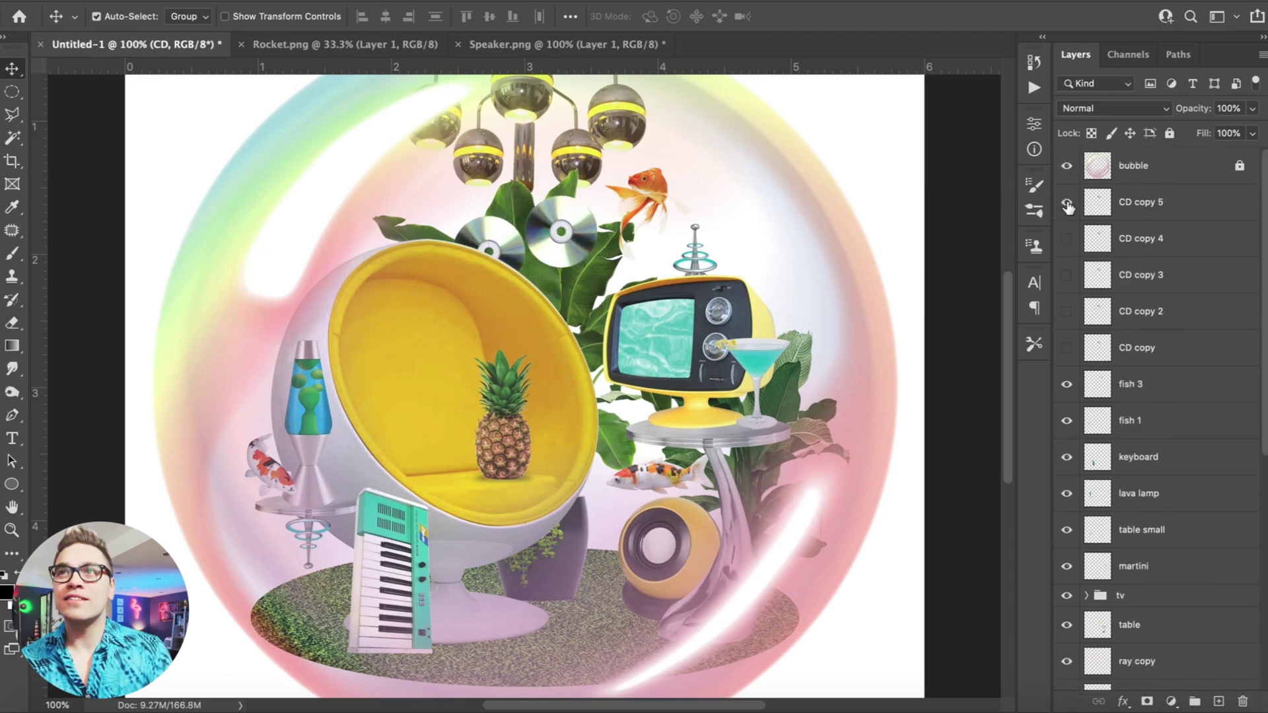
pyautogui.moveTo(568, 213); pyautogui.dragTo(699, 208)
pyautogui.click(169, 1)
pyautogui.moveTo(351, 383)
pyautogui.click(476, 437)
pyautogui.press('Escape')
pyautogui.click(175, 1)
pyautogui.click(269, 363)
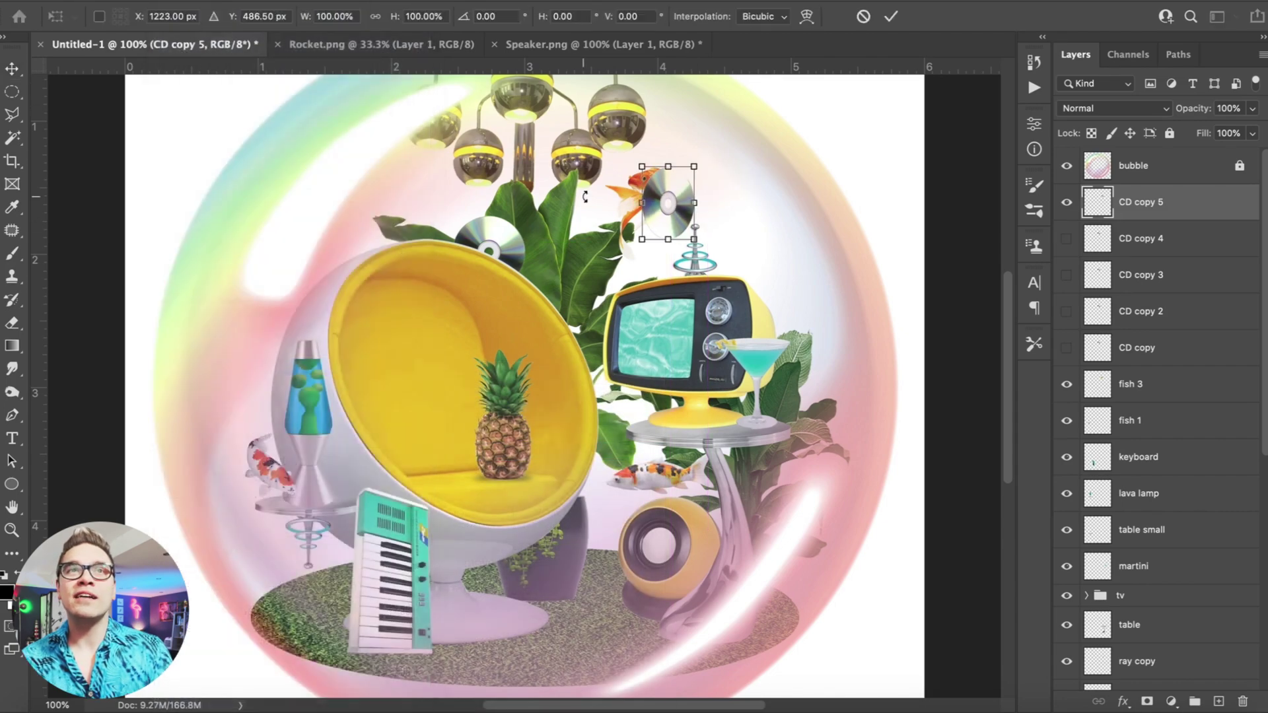
pyautogui.moveTo(601, 157); pyautogui.dragTo(566, 213)
pyautogui.moveTo(681, 191); pyautogui.dragTo(687, 160)
# Send CD copy 5 behind the goldfish to below the keyboard layer, then nudge both objects together
pyautogui.press('super+bracketleft')
pyautogui.press('super+bracketleft')
pyautogui.press('super+bracketleft')
pyautogui.press('super+bracketleft')
pyautogui.press('super+bracketleft')
pyautogui.press('super+bracketleft')
pyautogui.press('super+bracketleft')
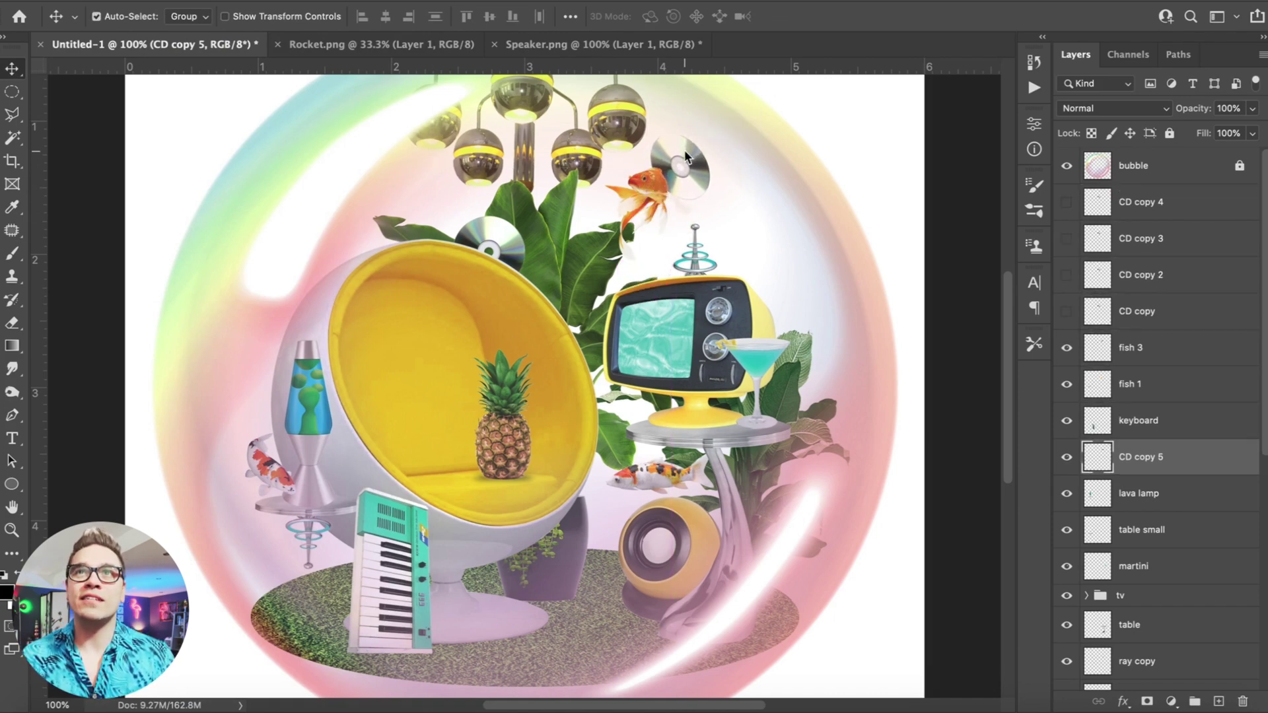
pyautogui.keyDown('shift'); pyautogui.click(652, 185); pyautogui.keyUp('shift')
pyautogui.moveTo(652, 185); pyautogui.dragTo(654, 190)
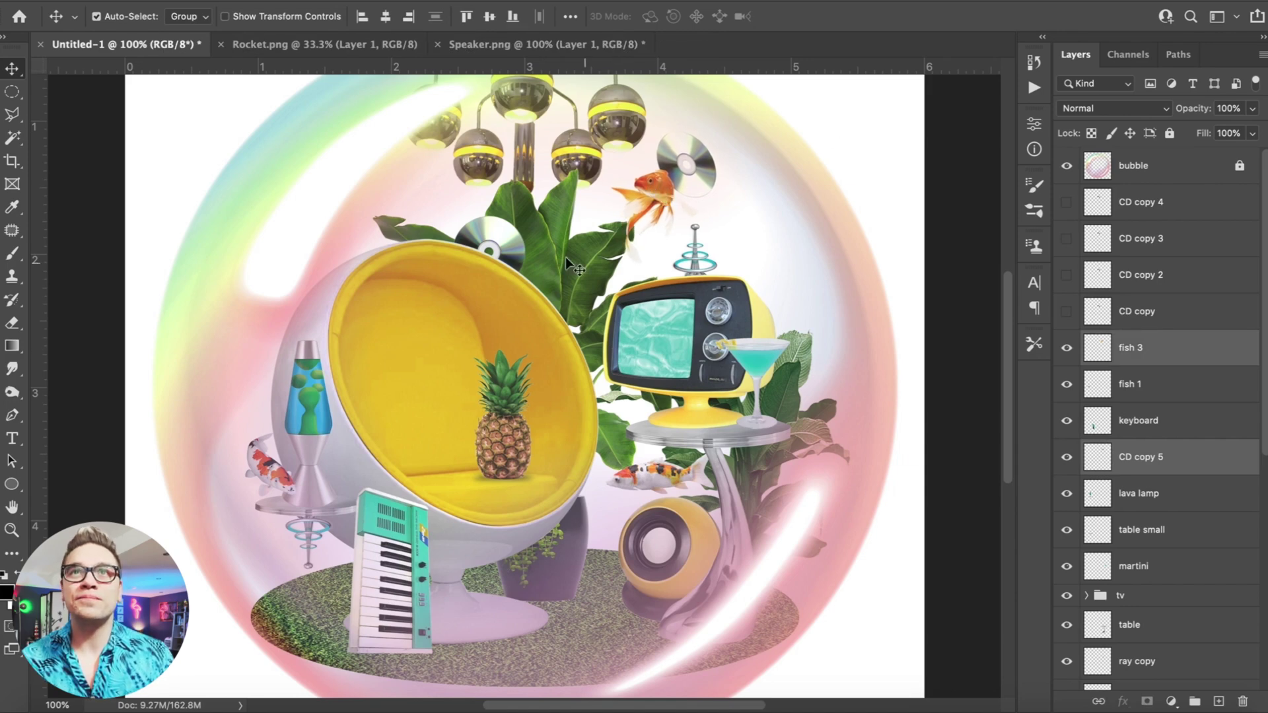
# Show CD copy, narrow it to about 57% width, tilt it and place it near the bubble's right edge beside the martini
pyautogui.click(1067, 311)
pyautogui.click(1136, 311)
pyautogui.click(161, 2)
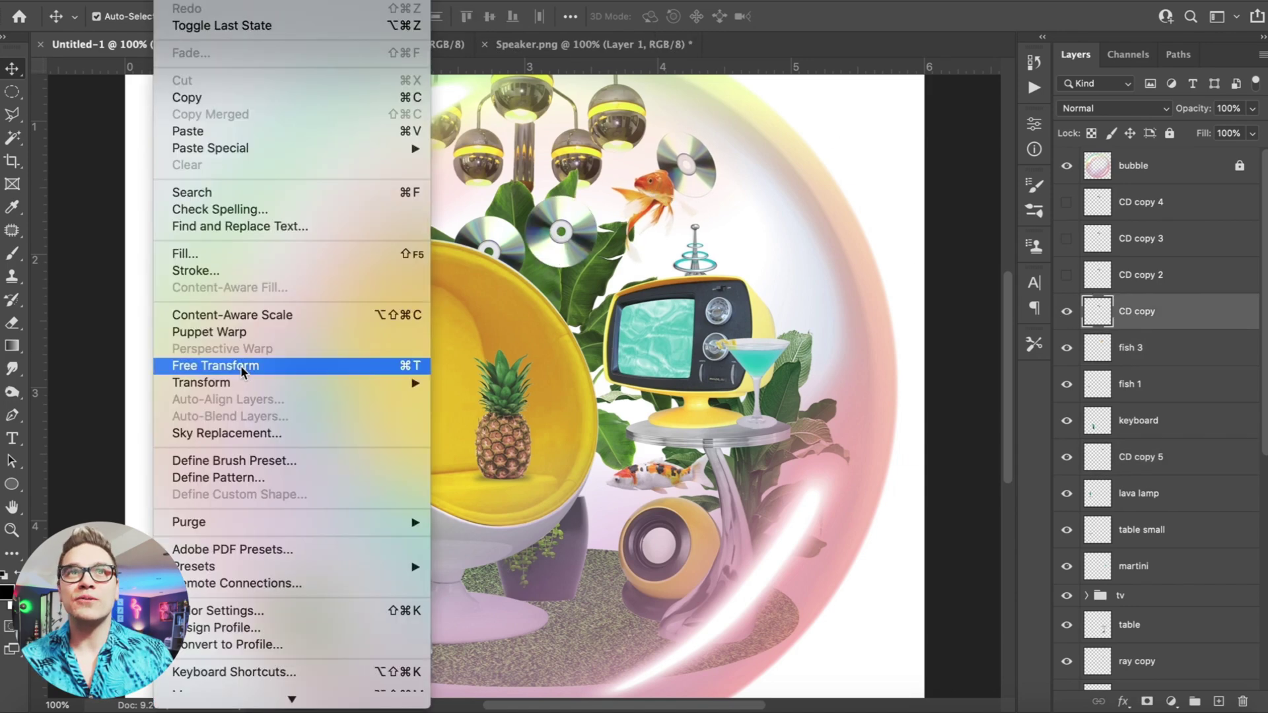
pyautogui.click(218, 359)
pyautogui.moveTo(523, 231); pyautogui.dragTo(555, 231)
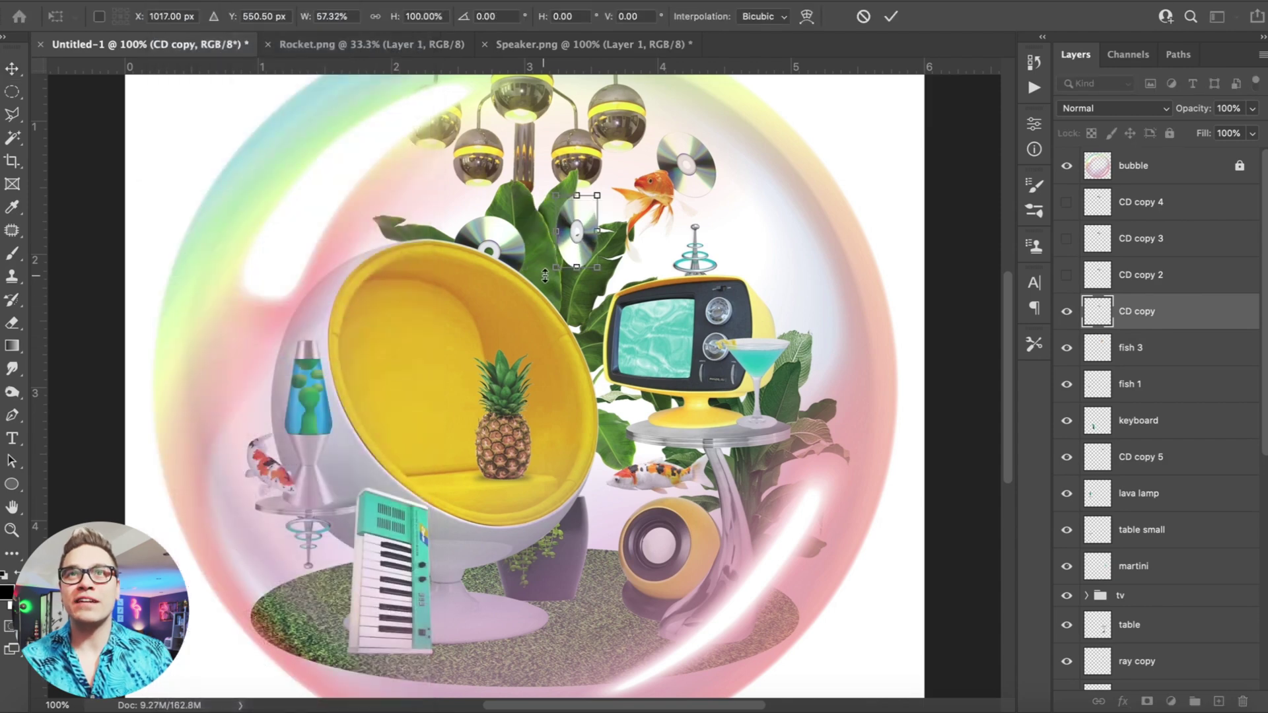
pyautogui.moveTo(545, 276); pyautogui.dragTo(849, 362)
pyautogui.press('Return')
# Send the CD copy layer down the stack behind the speaker and plants
pyautogui.hotkey('ctrl', '[')
pyautogui.hotkey('ctrl', '[')
pyautogui.hotkey('ctrl', '[')
pyautogui.hotkey('ctrl', '[')
pyautogui.hotkey('ctrl', '[')
pyautogui.hotkey('ctrl', '[')
pyautogui.hotkey('ctrl', '[')
pyautogui.hotkey('ctrl', '[')
pyautogui.hotkey('ctrl', '[')
pyautogui.hotkey('ctrl', '[')
pyautogui.hotkey('ctrl', '[')
pyautogui.hotkey('ctrl', '[')
pyautogui.hotkey('ctrl', '[')
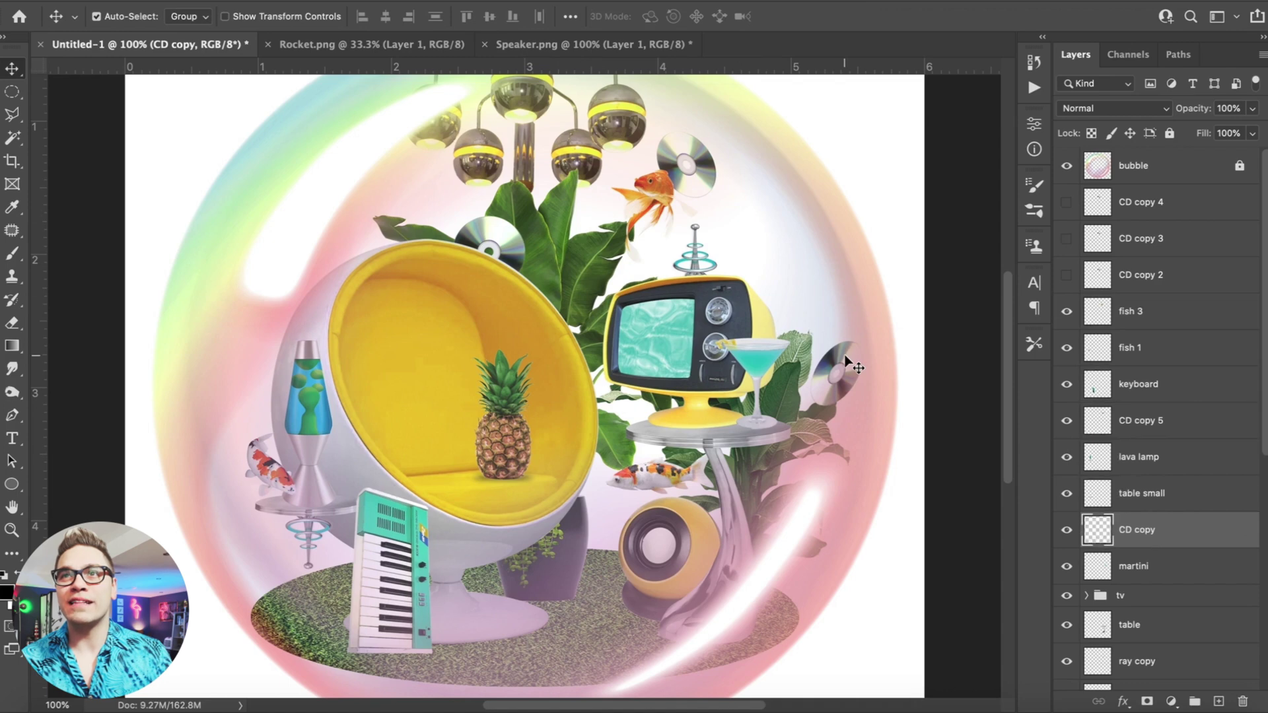
pyautogui.hotkey('ctrl', '[')
pyautogui.hotkey('ctrl', '[')
pyautogui.hotkey('ctrl', '[')
pyautogui.hotkey('ctrl', '[')
pyautogui.hotkey('ctrl', '[')
pyautogui.hotkey('ctrl', '[')
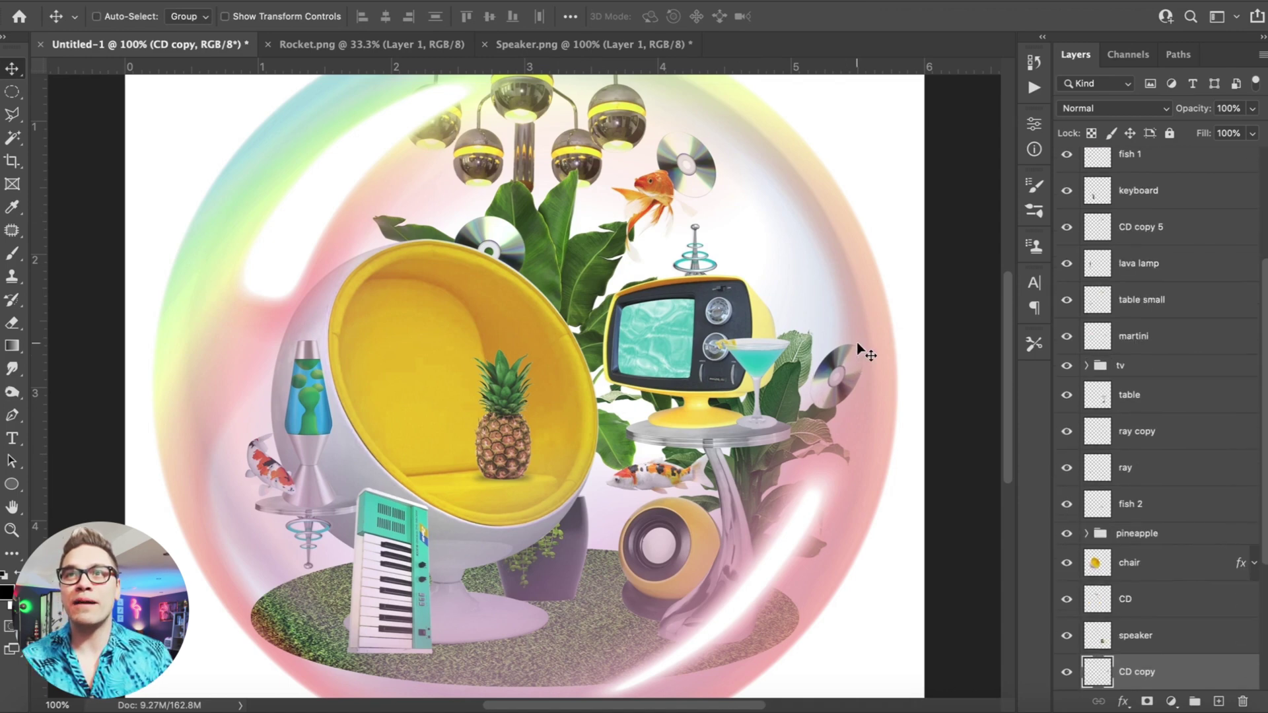
# Duplicate the narrow CD into the gap between the chair and the speaker and rotate the duplicate 180°
pyautogui.moveTo(845, 362); pyautogui.dragTo(608, 486)
pyautogui.click(173, 1)
pyautogui.moveTo(266, 383)
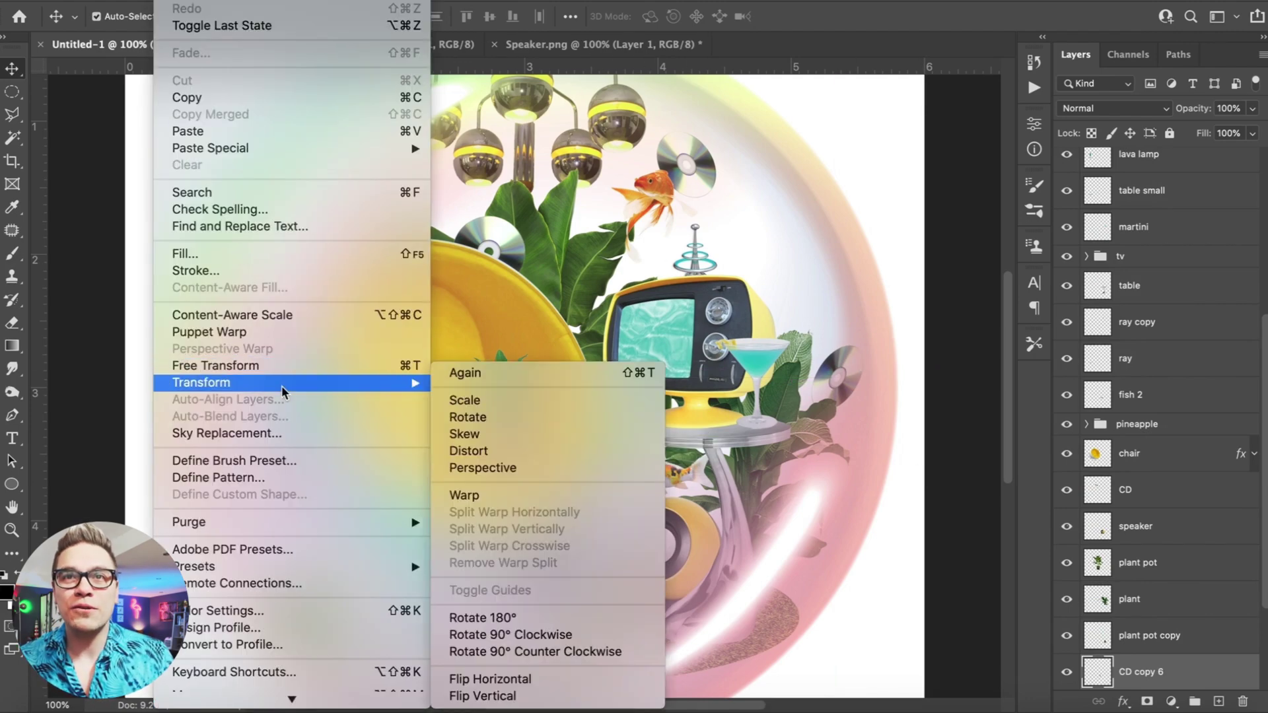
pyautogui.click(540, 624)
# Rotate CD copy 6 by about -157° and tuck it behind the plant pot beside the chair
pyautogui.click(173, 1)
pyautogui.click(221, 368)
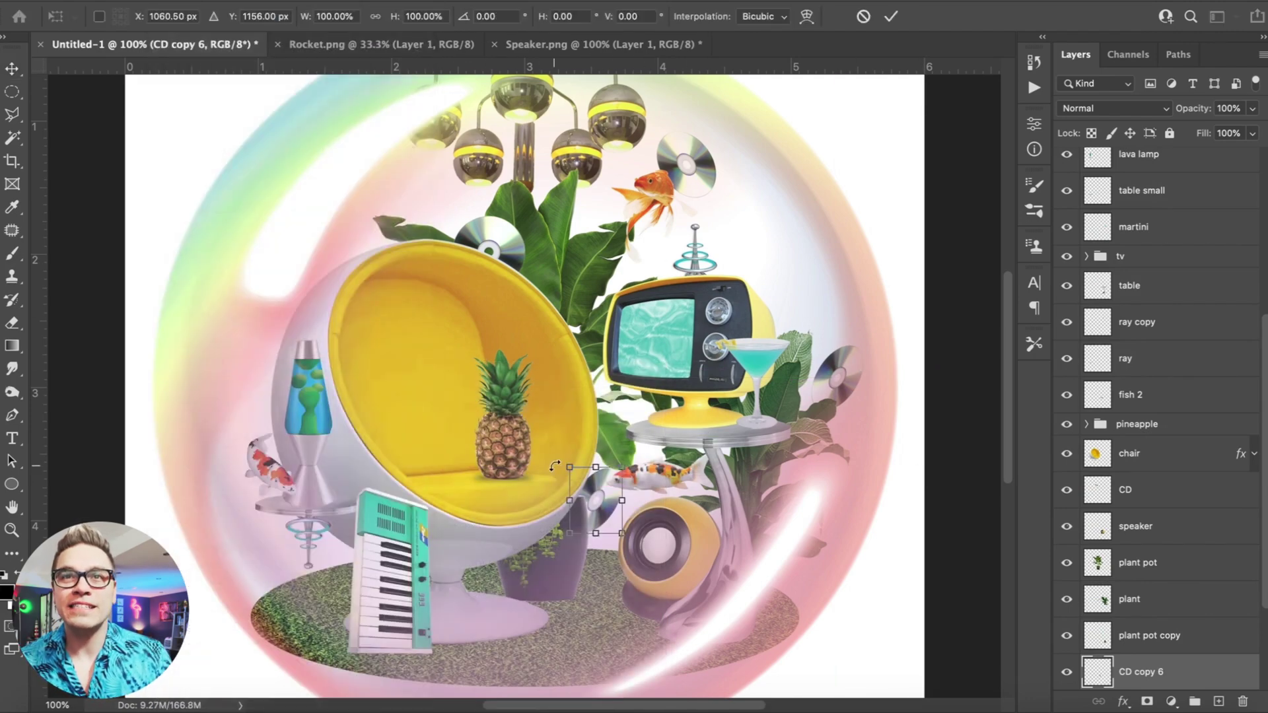
pyautogui.moveTo(555, 466); pyautogui.dragTo(553, 559)
pyautogui.moveTo(604, 510); pyautogui.dragTo(530, 540)
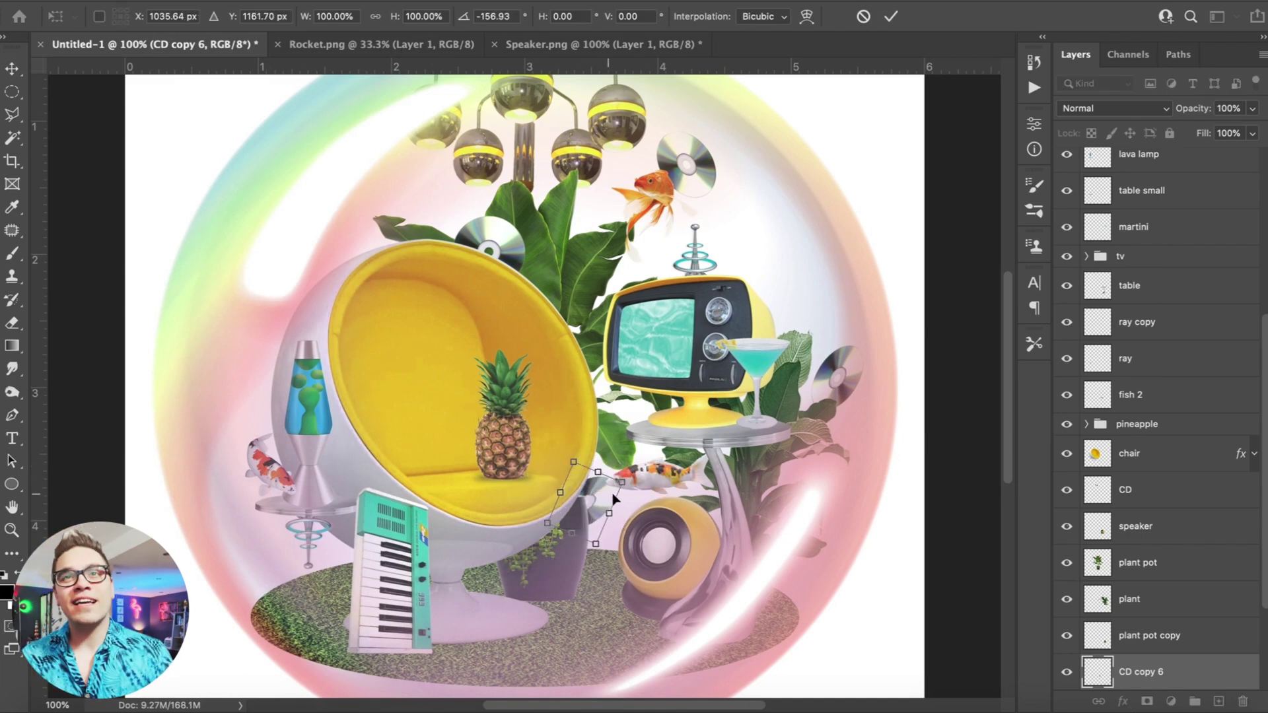
pyautogui.moveTo(613, 499); pyautogui.dragTo(619, 511)
pyautogui.press('Return')
# Scale the plant pot layer behind the chair down to about 93% and shift it slightly up
pyautogui.click(561, 547)
pyautogui.click(173, 1)
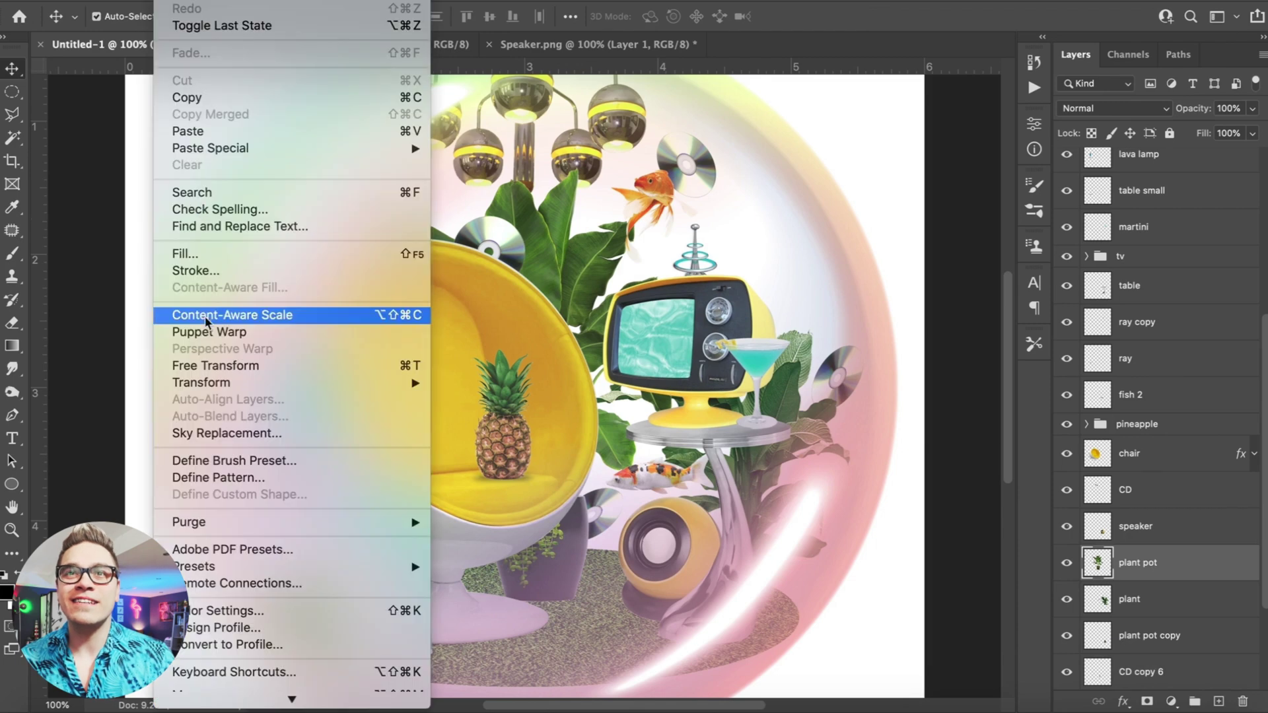
pyautogui.click(231, 365)
pyautogui.moveTo(376, 176); pyautogui.dragTo(394, 182)
pyautogui.moveTo(549, 243); pyautogui.dragTo(550, 228)
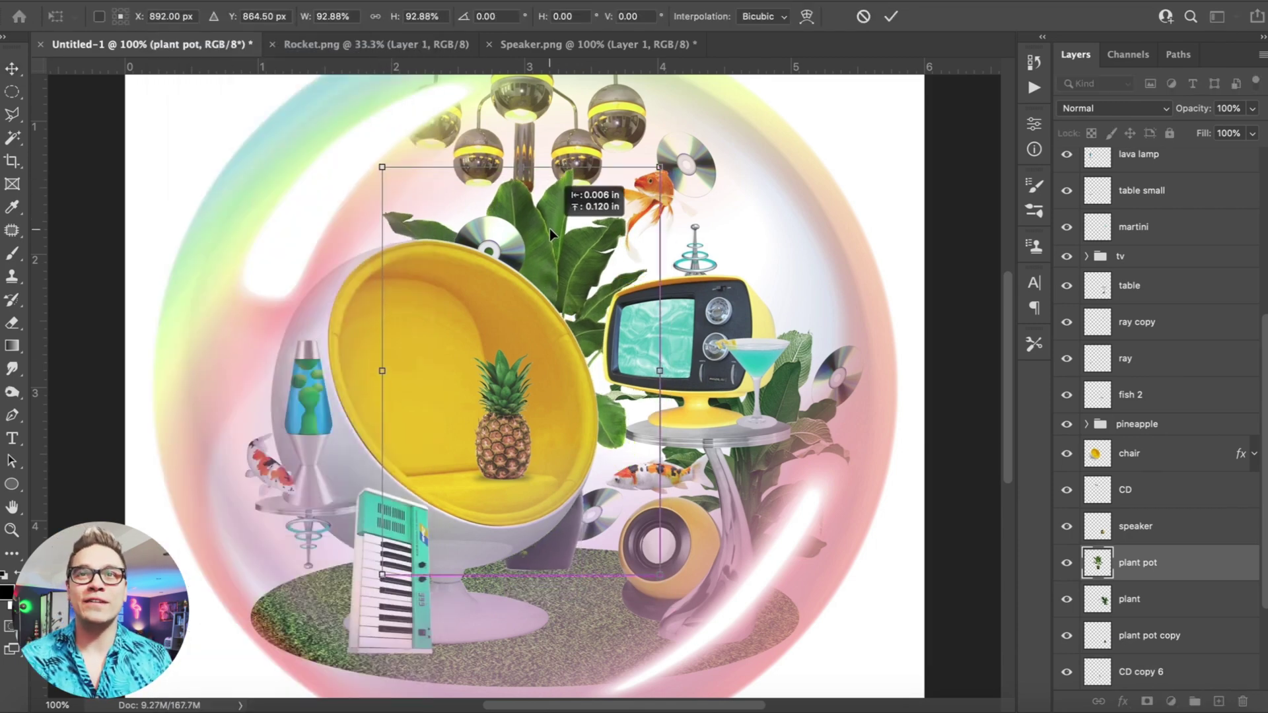
pyautogui.press('Return')
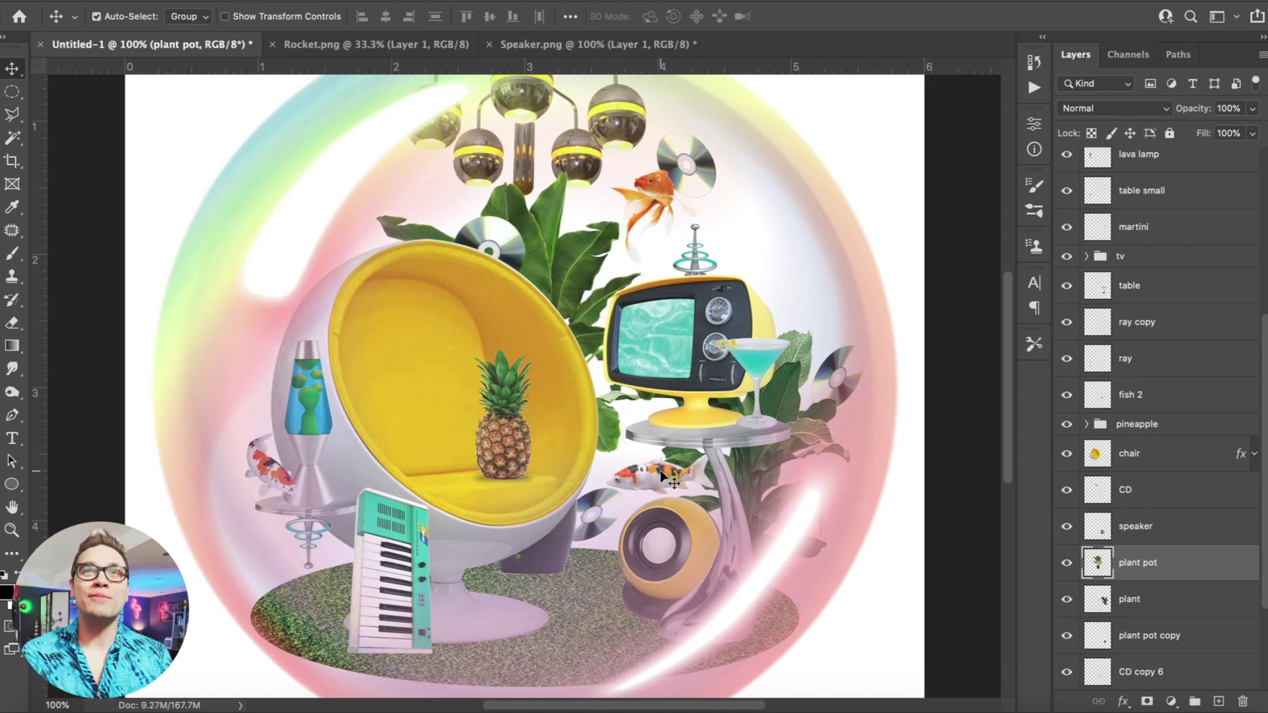
# Move the goldfish and the CD beside it together slightly down towards the large plant leaves
pyautogui.click(652, 189)
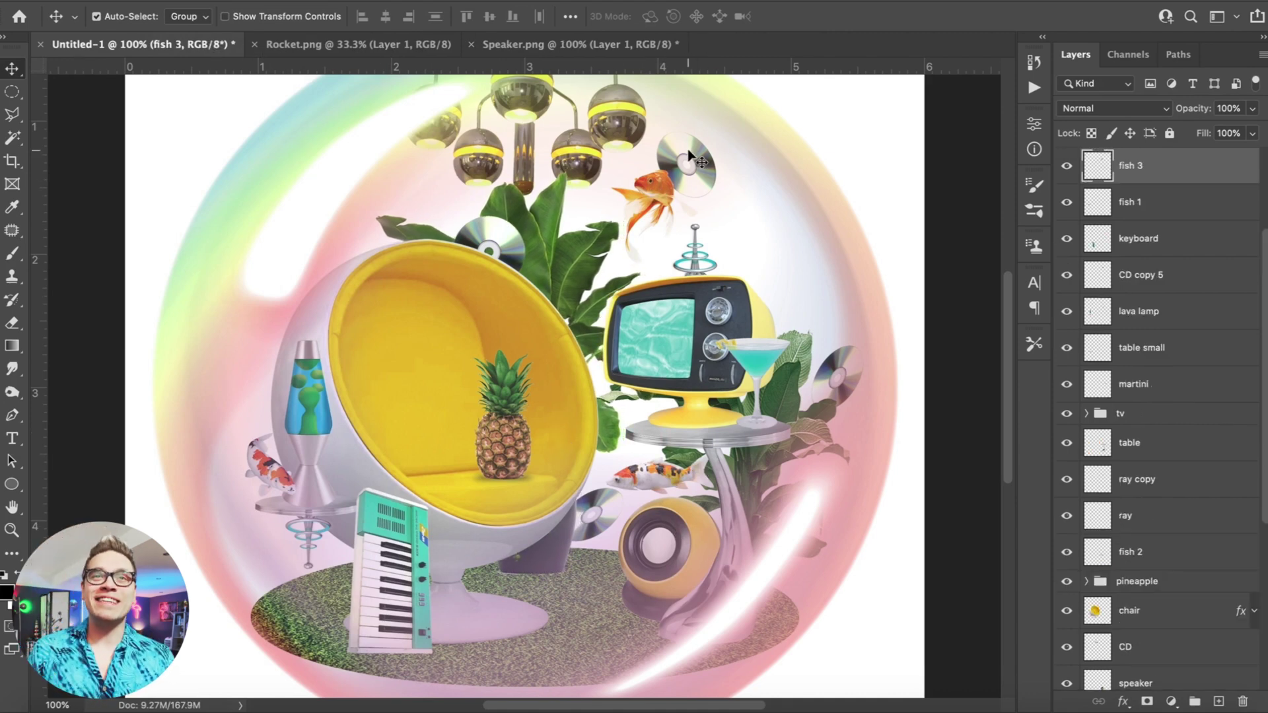
pyautogui.keyDown('shift'); pyautogui.click(688, 151); pyautogui.keyUp('shift')
pyautogui.moveTo(689, 151); pyautogui.dragTo(680, 161)
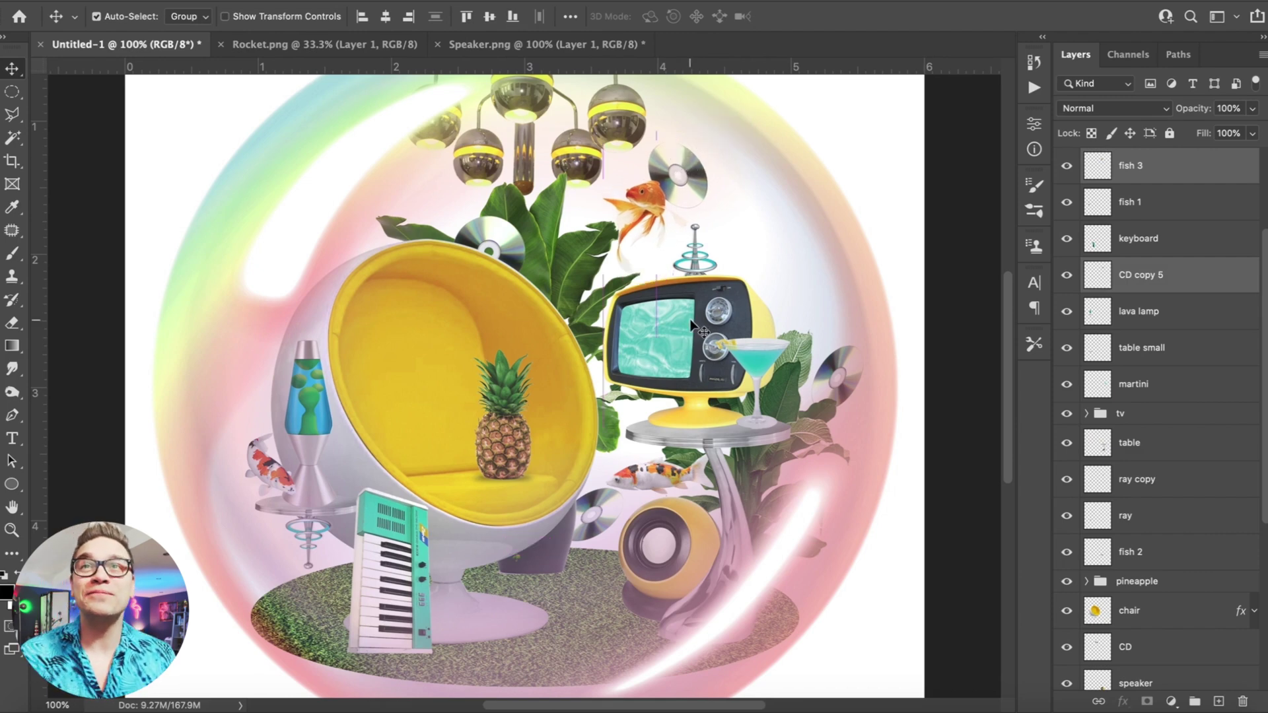
# Scale down the TV, its antenna ray, the martini and the table together, keeping them standing on the turf
pyautogui.click(673, 322)
pyautogui.keyDown('shift'); pyautogui.click(695, 263); pyautogui.keyUp('shift')
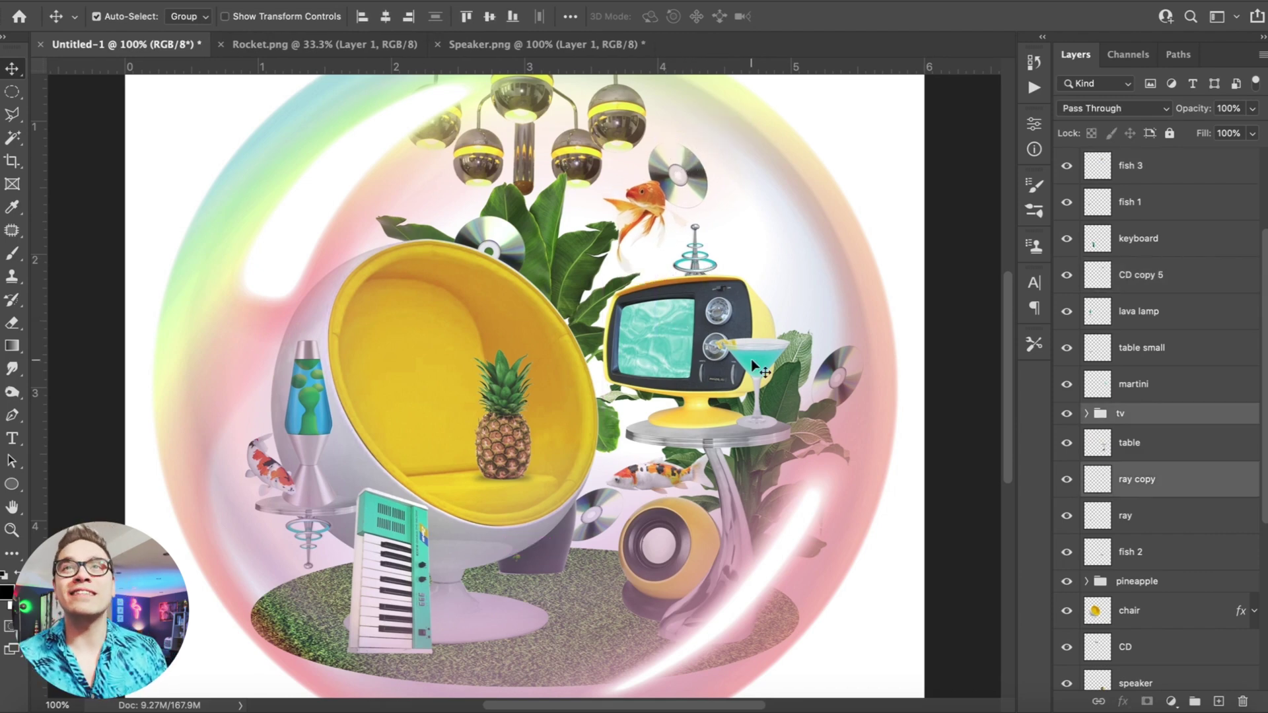
pyautogui.keyDown('shift'); pyautogui.click(756, 363); pyautogui.keyUp('shift')
pyautogui.keyDown('shift'); pyautogui.click(720, 444); pyautogui.keyUp('shift')
pyautogui.click(198, 363)
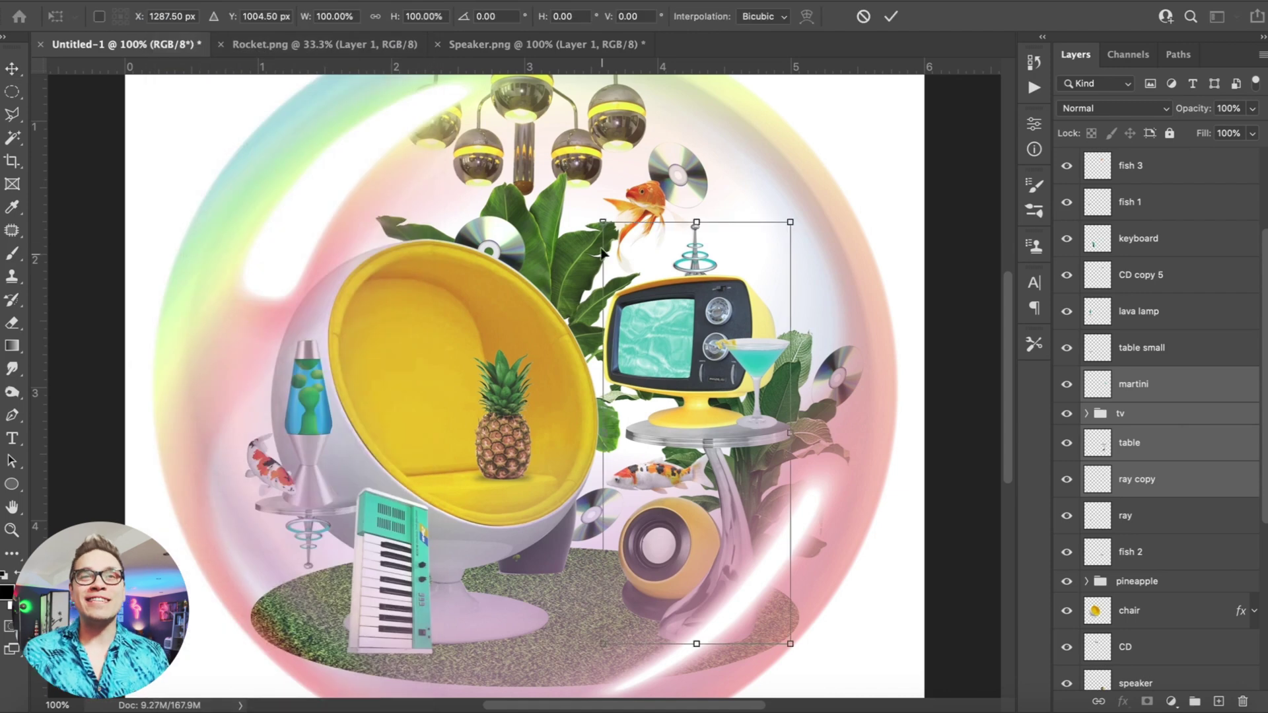
pyautogui.moveTo(605, 235); pyautogui.dragTo(628, 264)
pyautogui.press('Return')
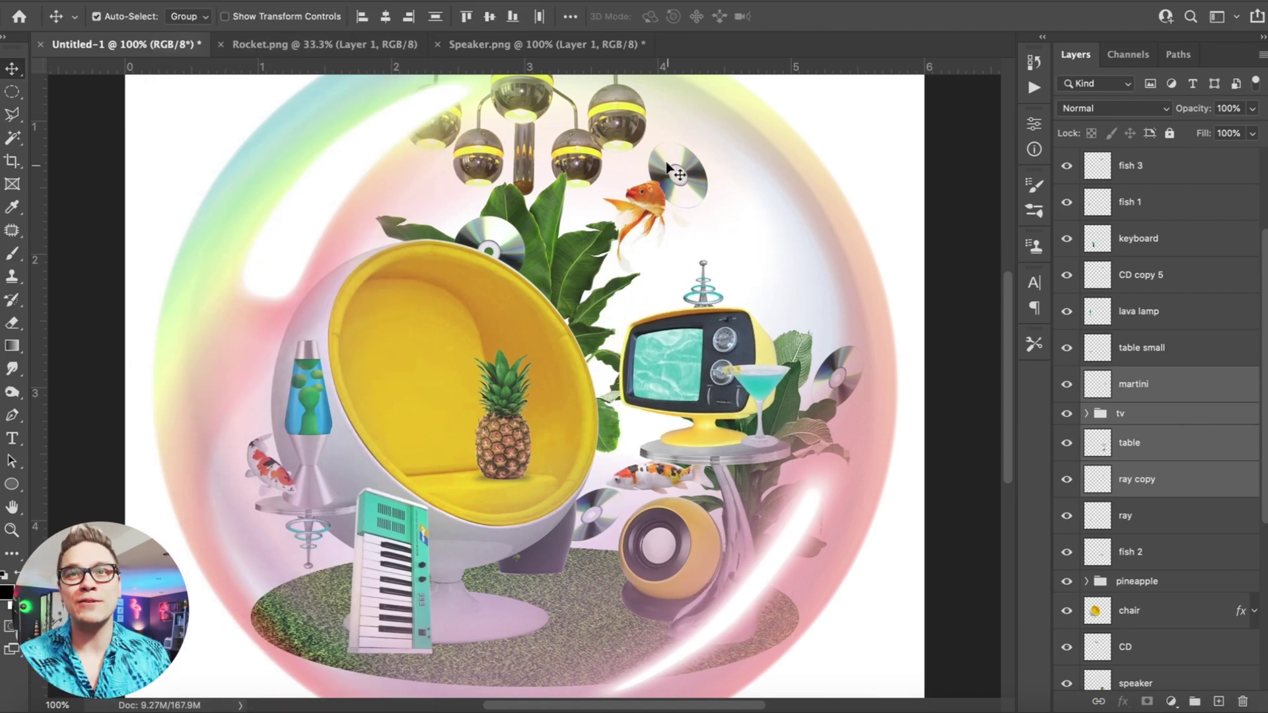
# Lower the goldfish and its CD together into the space above the shrunken TV
pyautogui.click(668, 173)
pyautogui.keyDown('shift'); pyautogui.click(646, 199); pyautogui.keyUp('shift')
pyautogui.click(212, 362)
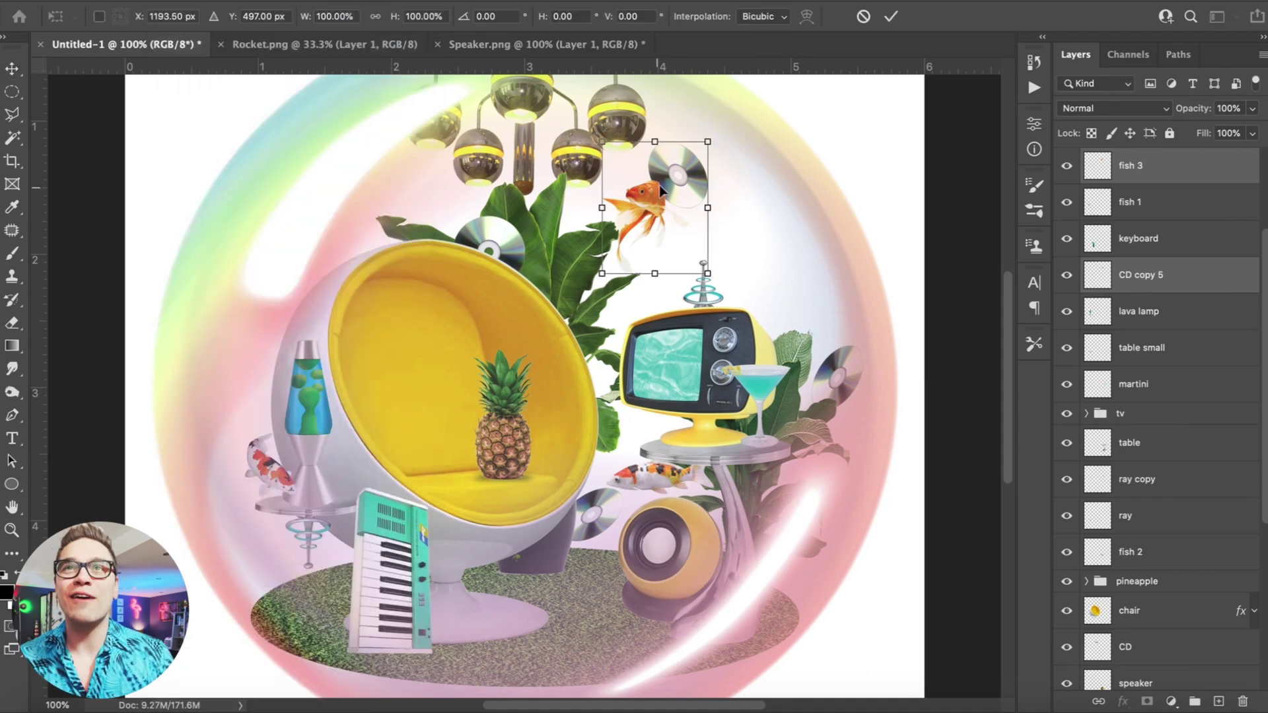
pyautogui.moveTo(663, 192); pyautogui.dragTo(664, 209)
pyautogui.press('Return')
# Duplicate the CD above the chair and place the copy beside the keyboard, below the small table
pyautogui.hotkey('ctrl', '-')
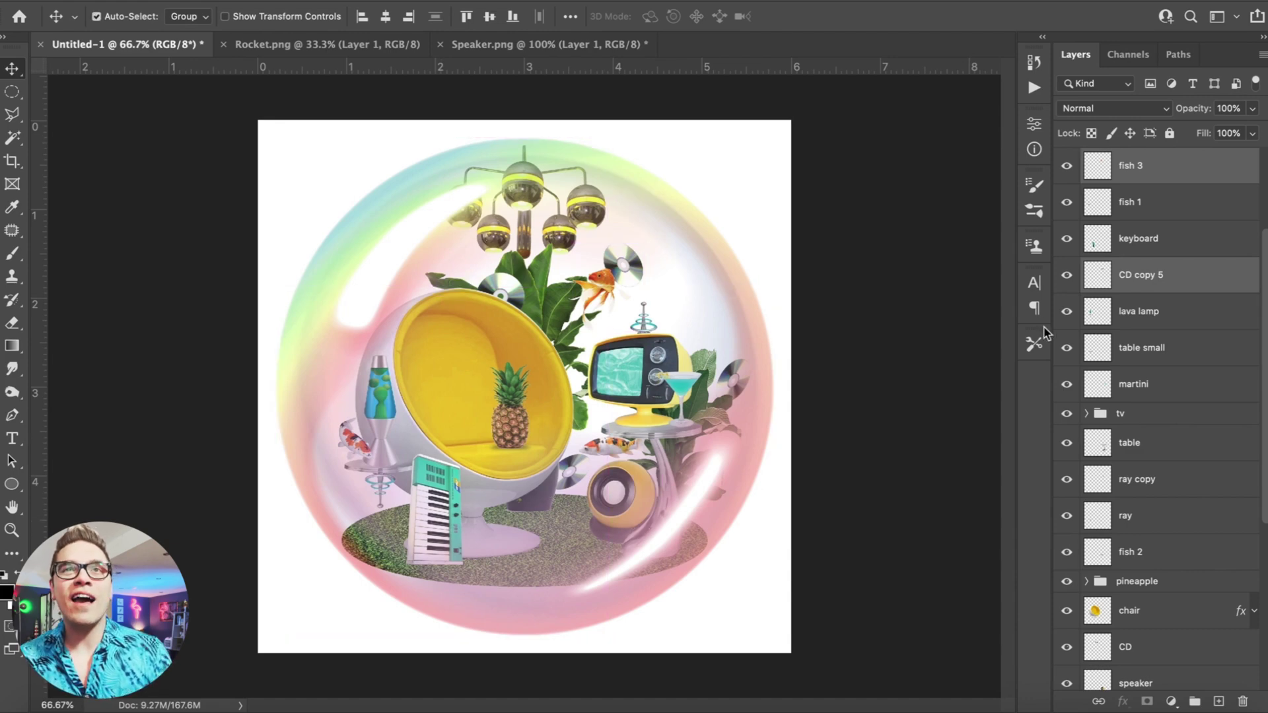
pyautogui.moveTo(507, 289); pyautogui.dragTo(413, 492)
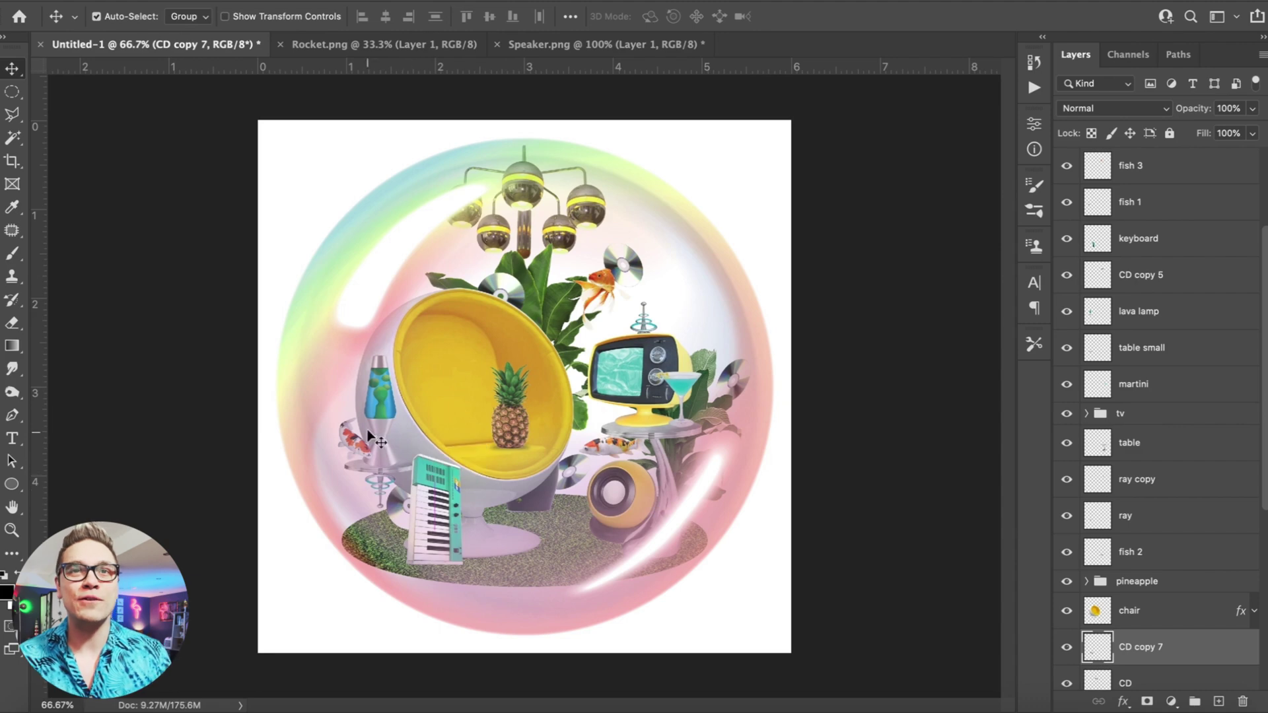
# Scale down the lava lamp, small table, ray and koi fish together beside the chair
pyautogui.click(382, 417)
pyautogui.keyDown('shift'); pyautogui.click(389, 484); pyautogui.keyUp('shift')
pyautogui.keyDown('shift'); pyautogui.click(366, 470); pyautogui.keyUp('shift')
pyautogui.keyDown('shift'); pyautogui.click(353, 451); pyautogui.keyUp('shift')
pyautogui.hotkey('ctrl', 't')
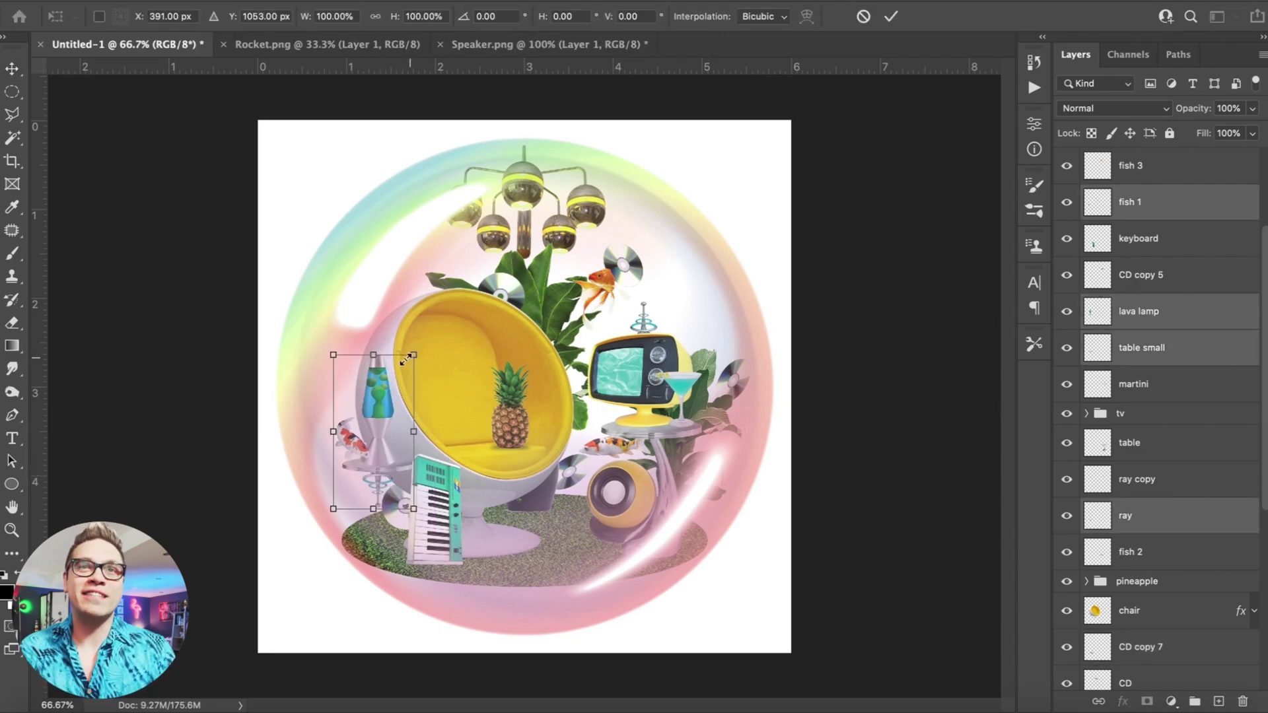
pyautogui.moveTo(417, 351); pyautogui.dragTo(409, 364)
pyautogui.press('Return')
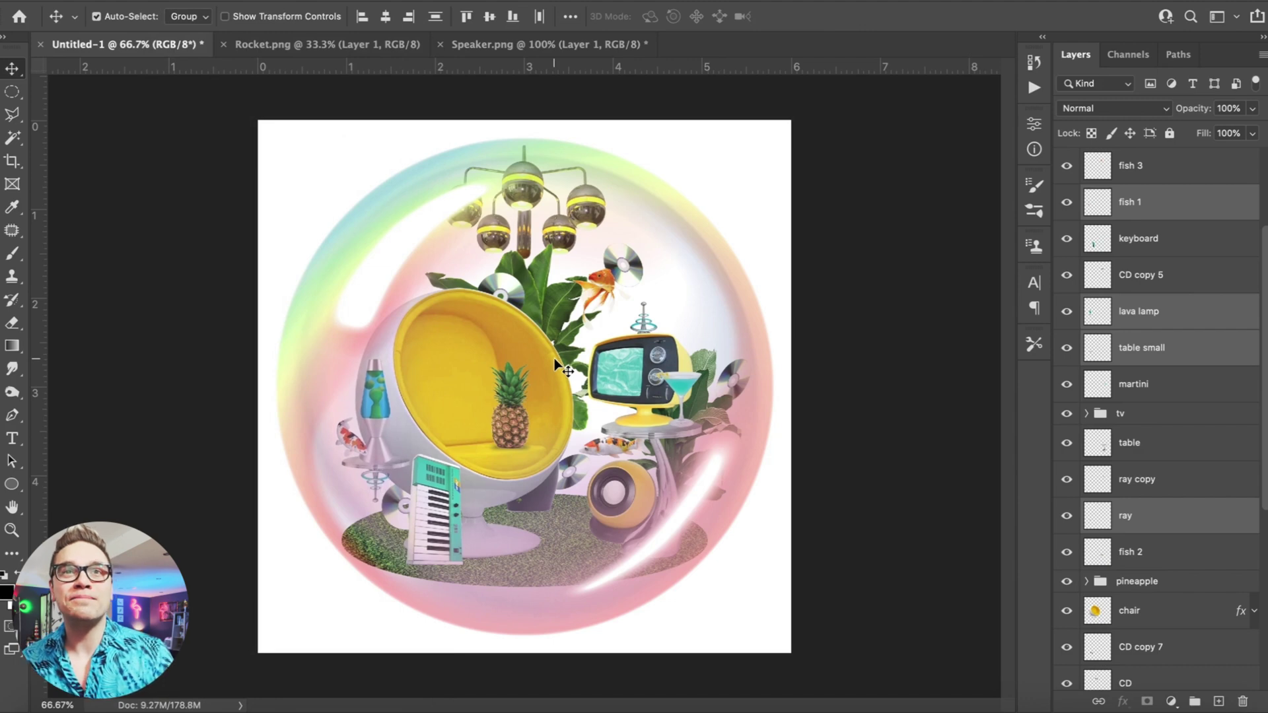
# Tuck CD copy 7 partly behind the keyboard and scale all the visible CDs together to about 93%
pyautogui.click(394, 514)
pyautogui.moveTo(394, 509); pyautogui.dragTo(420, 505)
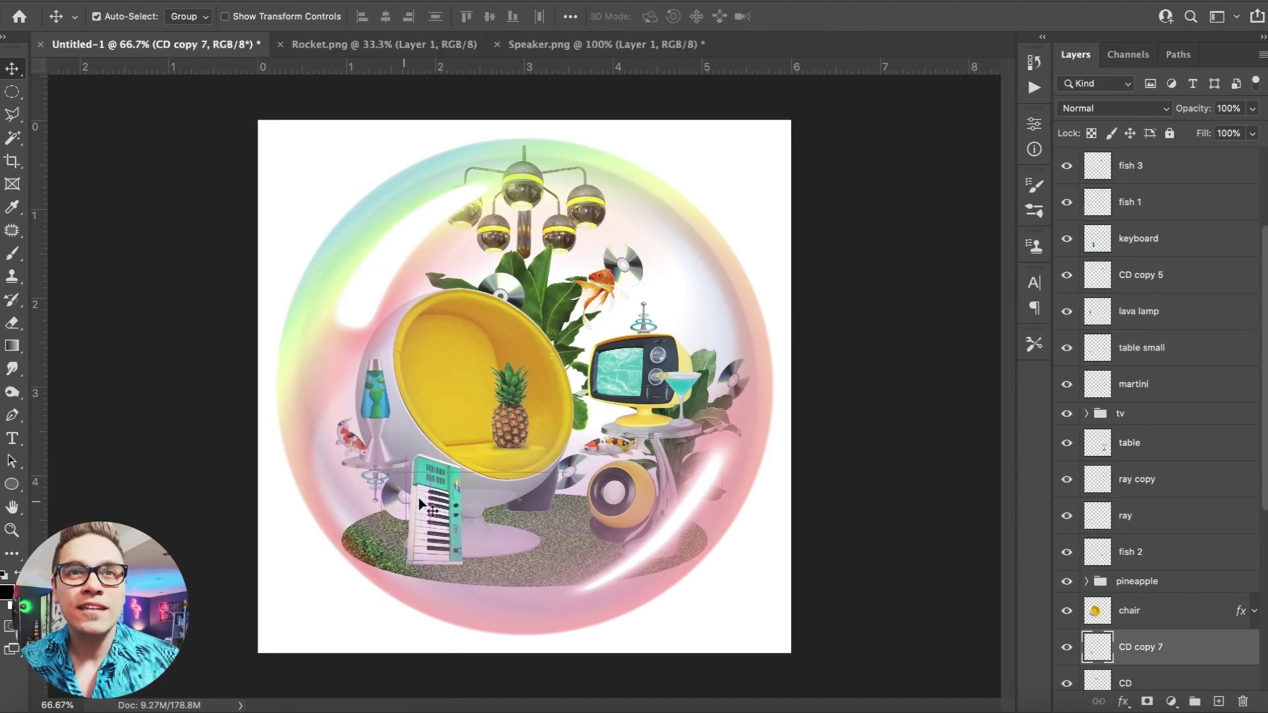
pyautogui.keyDown('shift'); pyautogui.click(579, 464); pyautogui.keyUp('shift')
pyautogui.keyDown('shift'); pyautogui.click(640, 271); pyautogui.keyUp('shift')
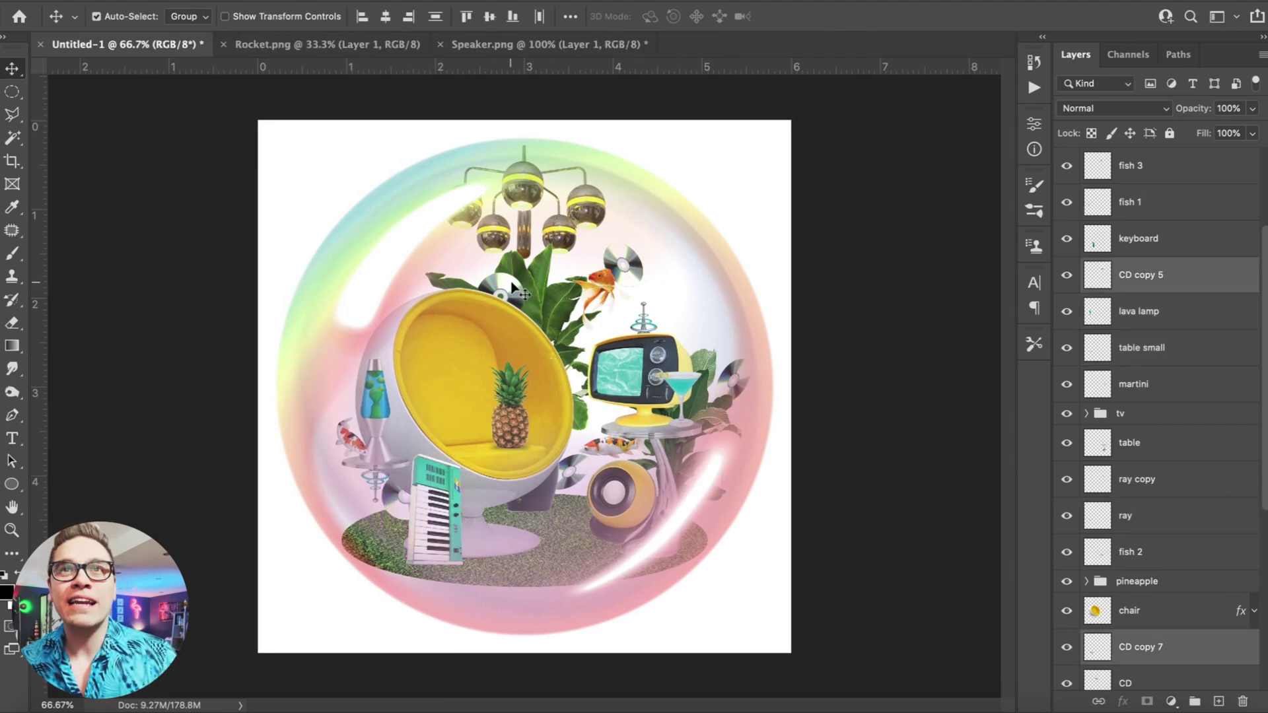
pyautogui.keyDown('shift'); pyautogui.click(518, 291); pyautogui.keyUp('shift')
pyautogui.click(258, 368)
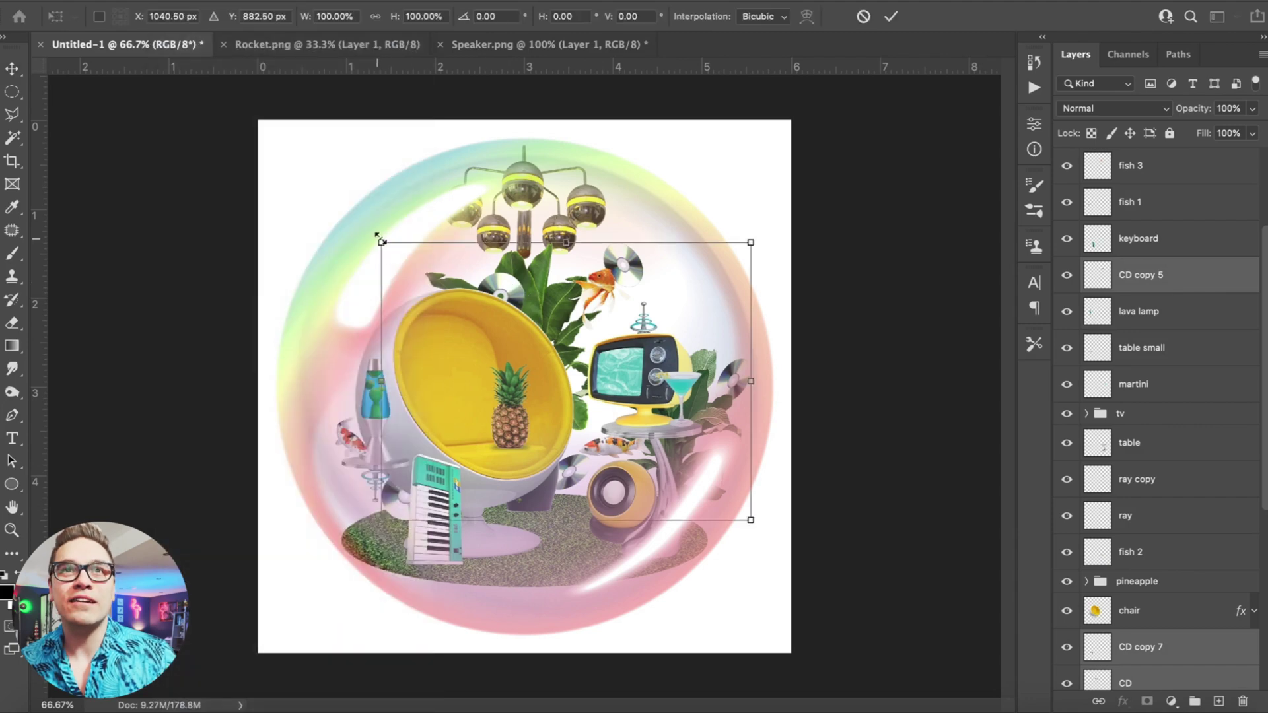
pyautogui.moveTo(370, 234); pyautogui.dragTo(392, 252)
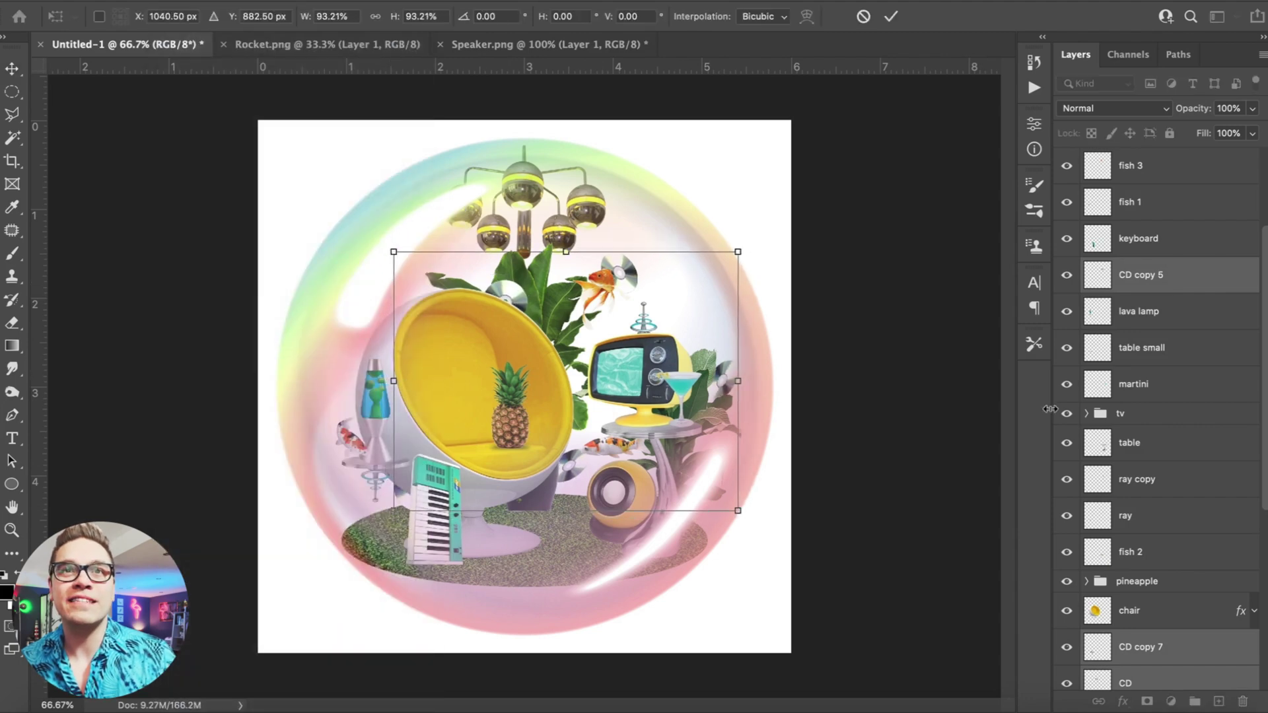
pyautogui.scroll(-5, 1135, 431)
pyautogui.press('Return')
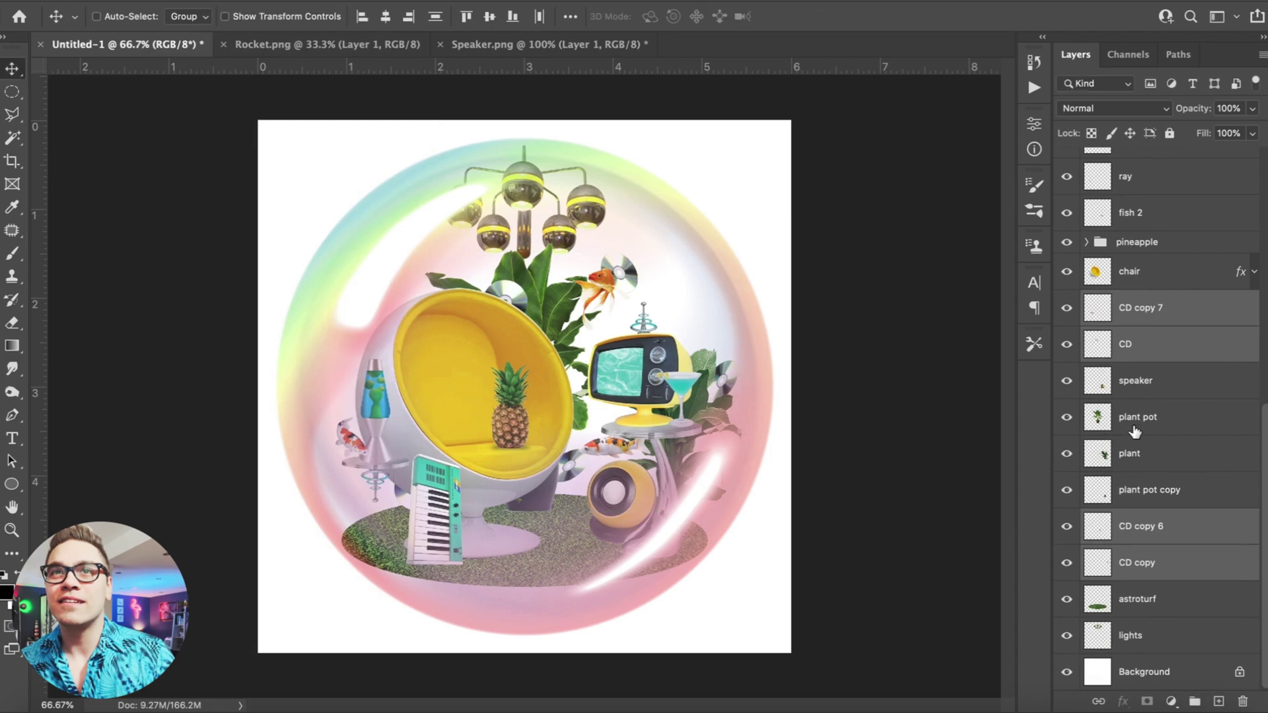
# Clear the layer selection and reposition each of the five CDs individually around the keyboard, martini, goldfish, chair and speaker
pyautogui.press('super+z')
pyautogui.click(171, 7)
pyautogui.click(171, 12)
pyautogui.click(216, 314)
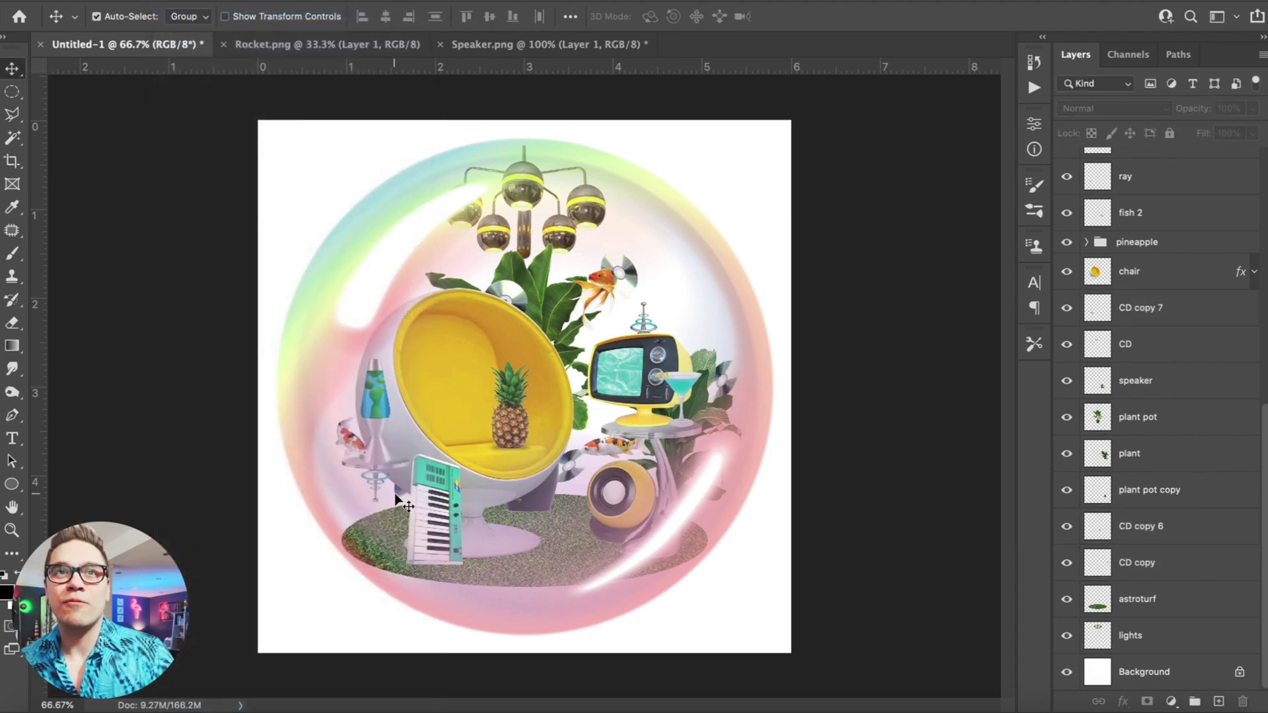
pyautogui.moveTo(397, 496)
pyautogui.mouseDown()
pyautogui.moveTo(383, 508)
pyautogui.moveTo(396, 505)
pyautogui.mouseUp()
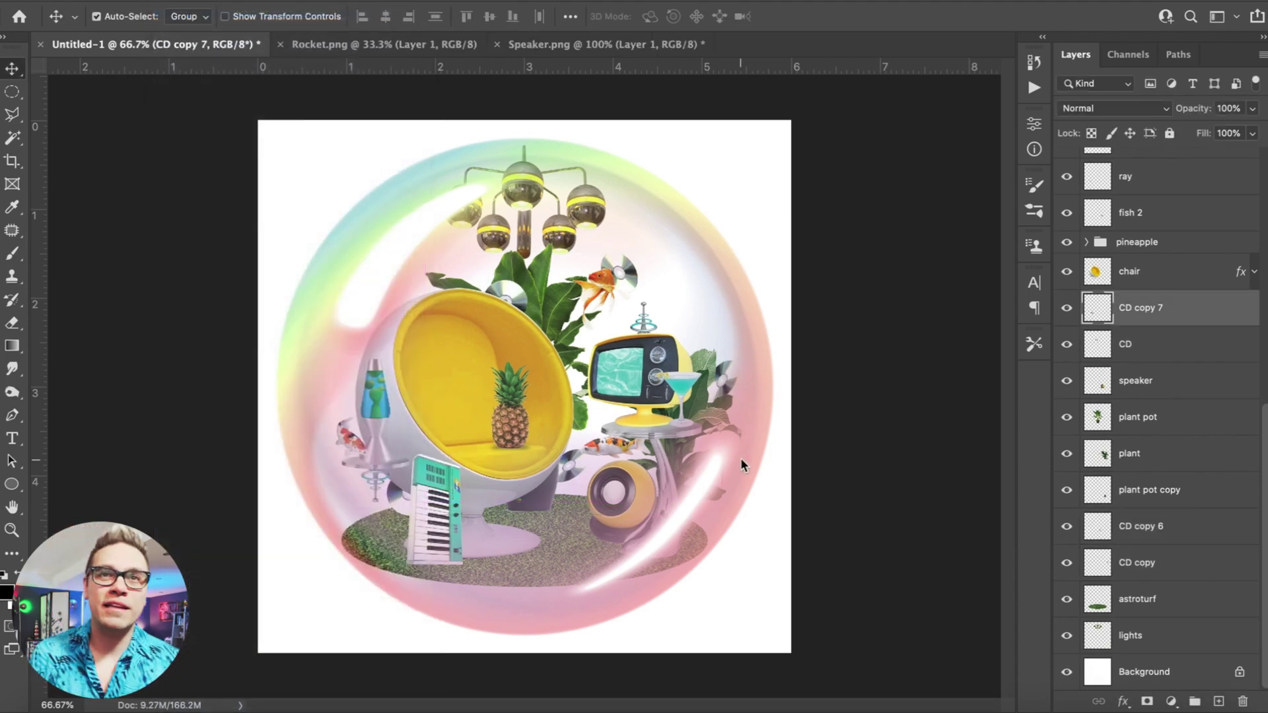
pyautogui.moveTo(728, 374); pyautogui.dragTo(748, 382)
pyautogui.click(619, 261)
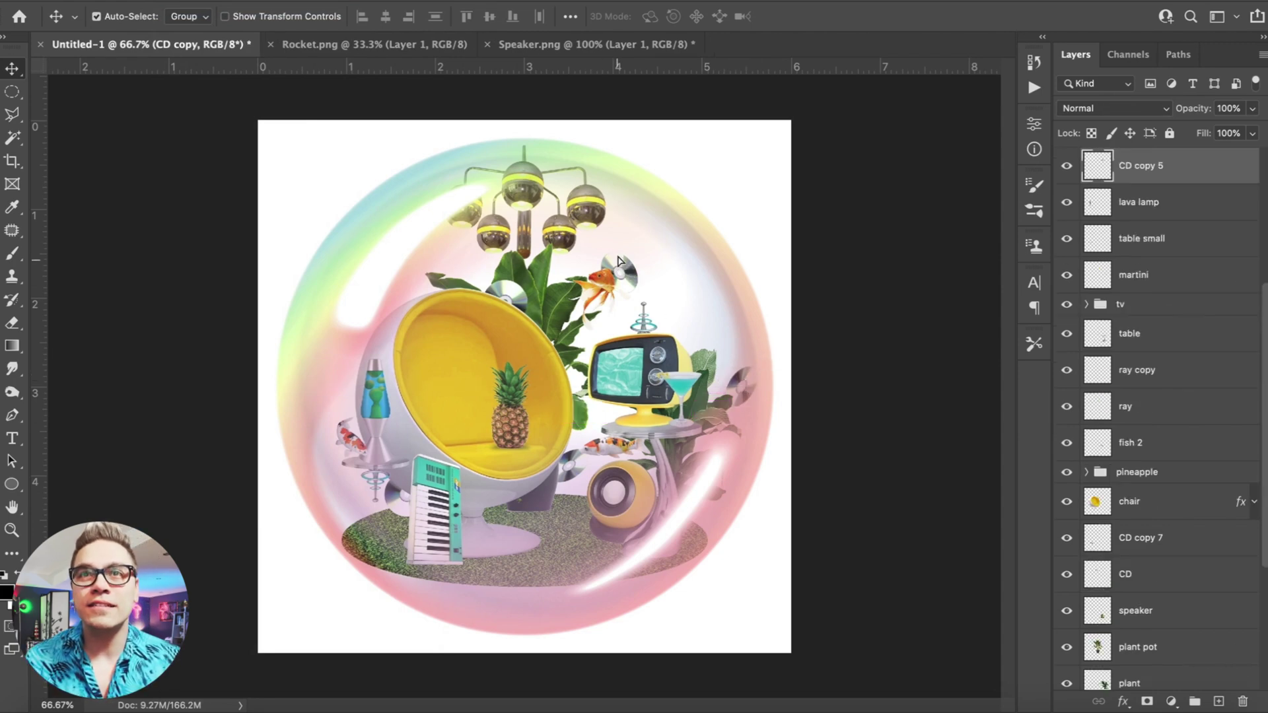
pyautogui.moveTo(506, 296); pyautogui.dragTo(503, 294)
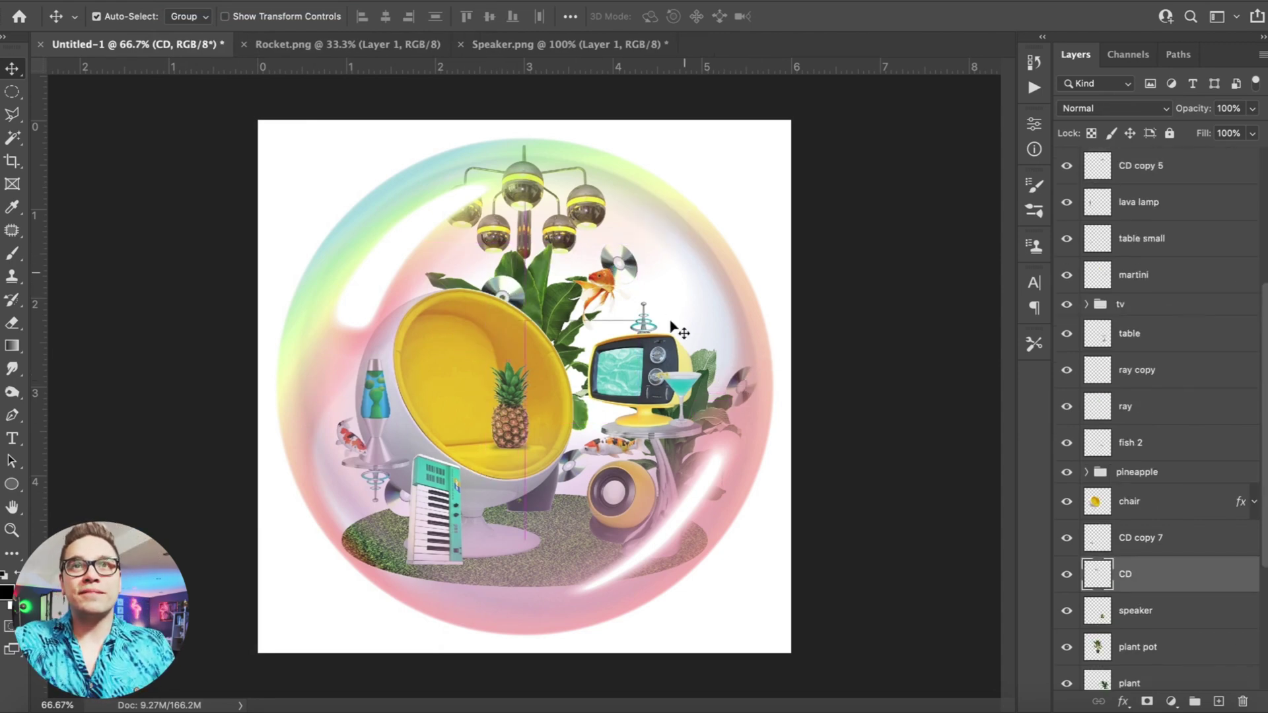
pyautogui.moveTo(593, 466); pyautogui.dragTo(587, 468)
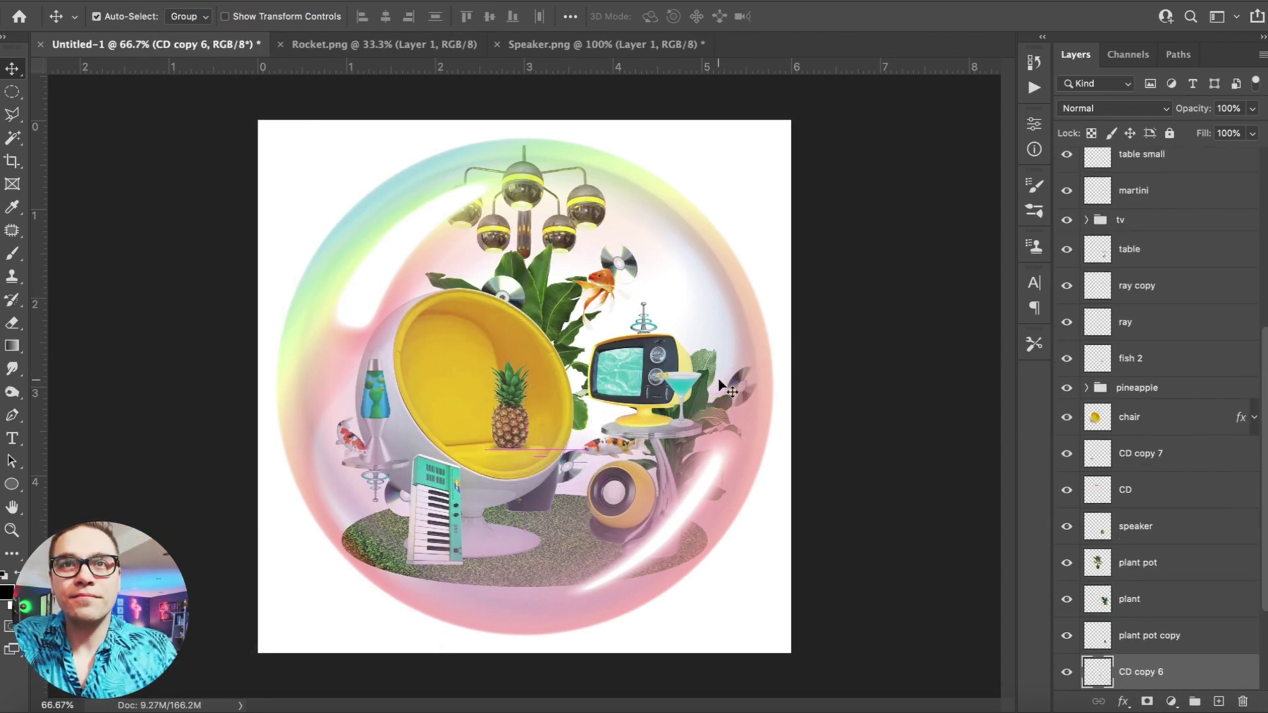
# Duplicate the CD at the bubble's right edge, place the copy above the lava lamp at the left edge and rotate it
pyautogui.keyDown('alt'); pyautogui.moveTo(755, 393); pyautogui.dragTo(363, 353); pyautogui.keyUp('alt')
pyautogui.click(173, 2)
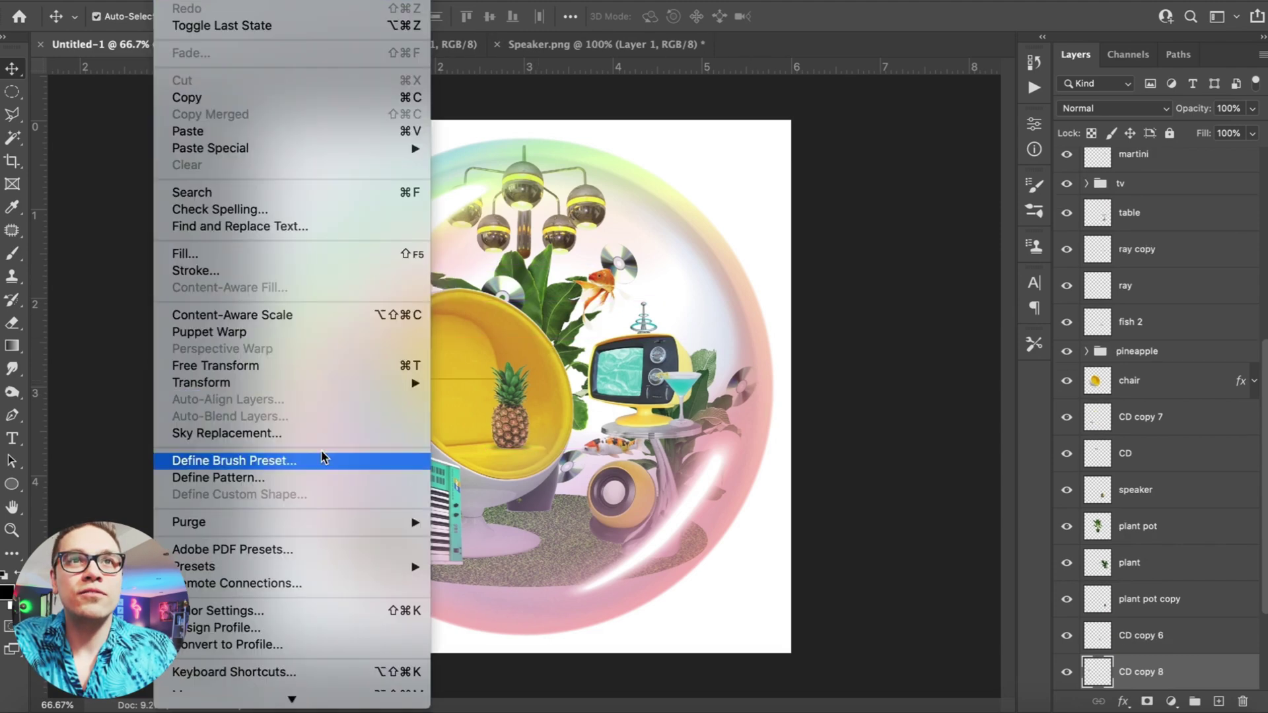
pyautogui.moveTo(300, 384)
pyautogui.click(576, 680)
pyautogui.click(189, 1)
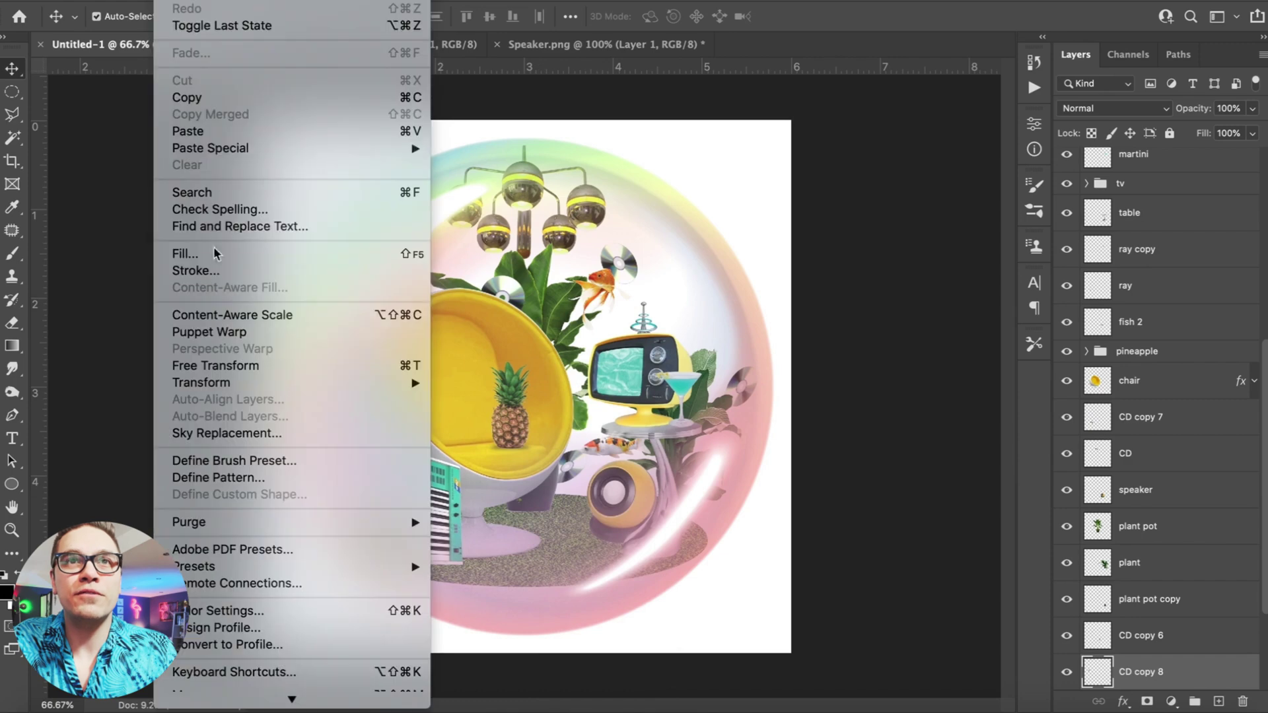
pyautogui.click(239, 368)
pyautogui.moveTo(288, 331); pyautogui.dragTo(286, 361)
pyautogui.press('Return')
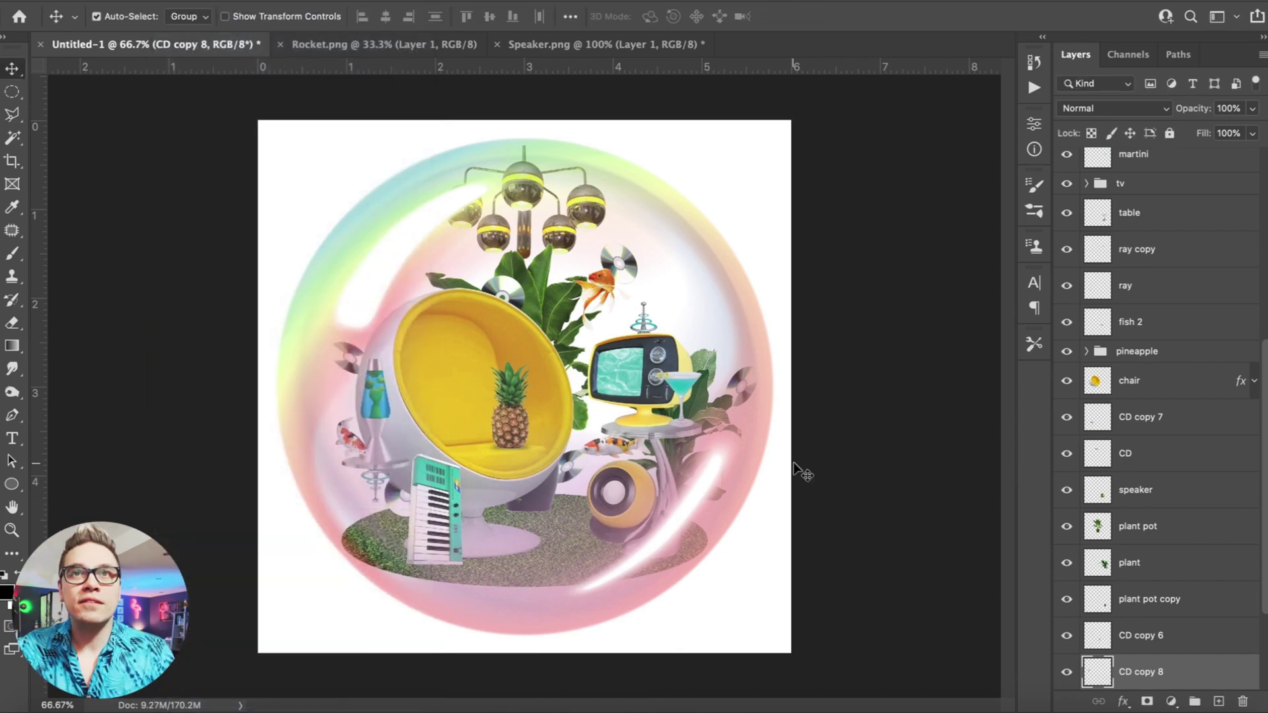
# Duplicate all layers from lights up to bubble and merge the duplicates into one layer
pyautogui.scroll(-4, 1133, 547)
pyautogui.click(1133, 645)
pyautogui.scroll(10, 1156, 201)
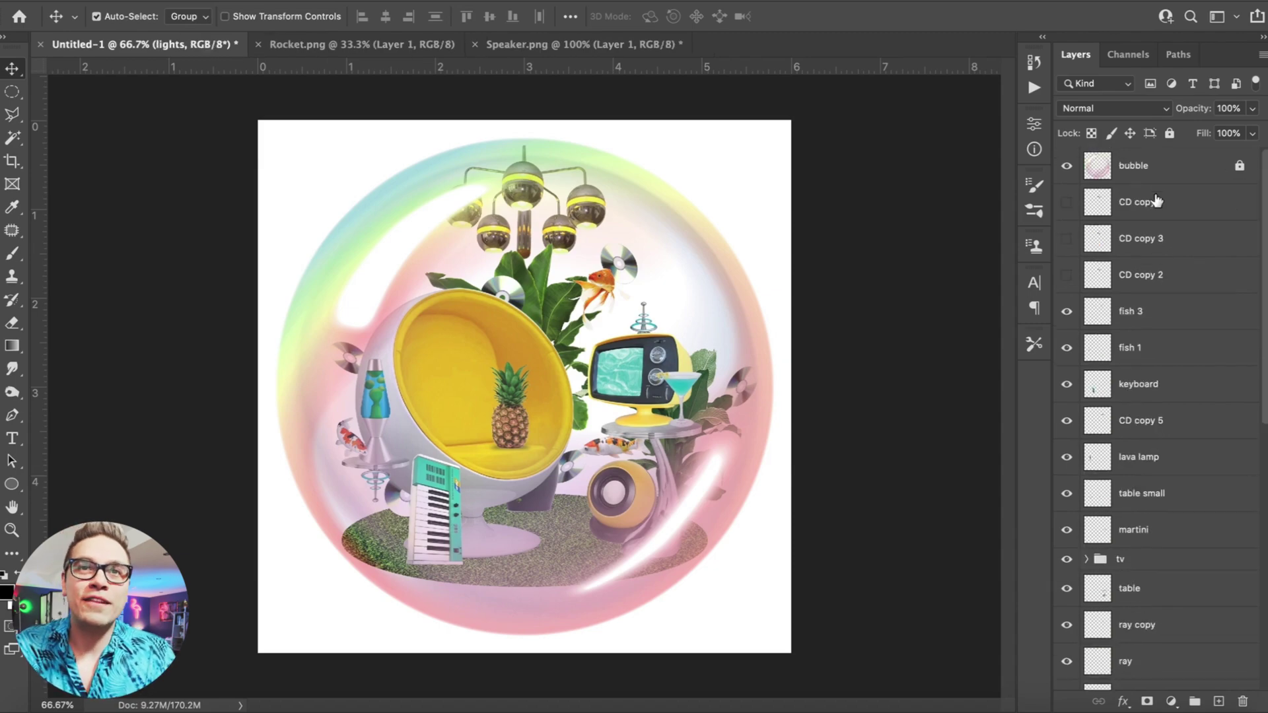
pyautogui.keyDown('shift'); pyautogui.click(1189, 172); pyautogui.keyUp('shift')
pyautogui.press('super+j')
pyautogui.click(310, 5)
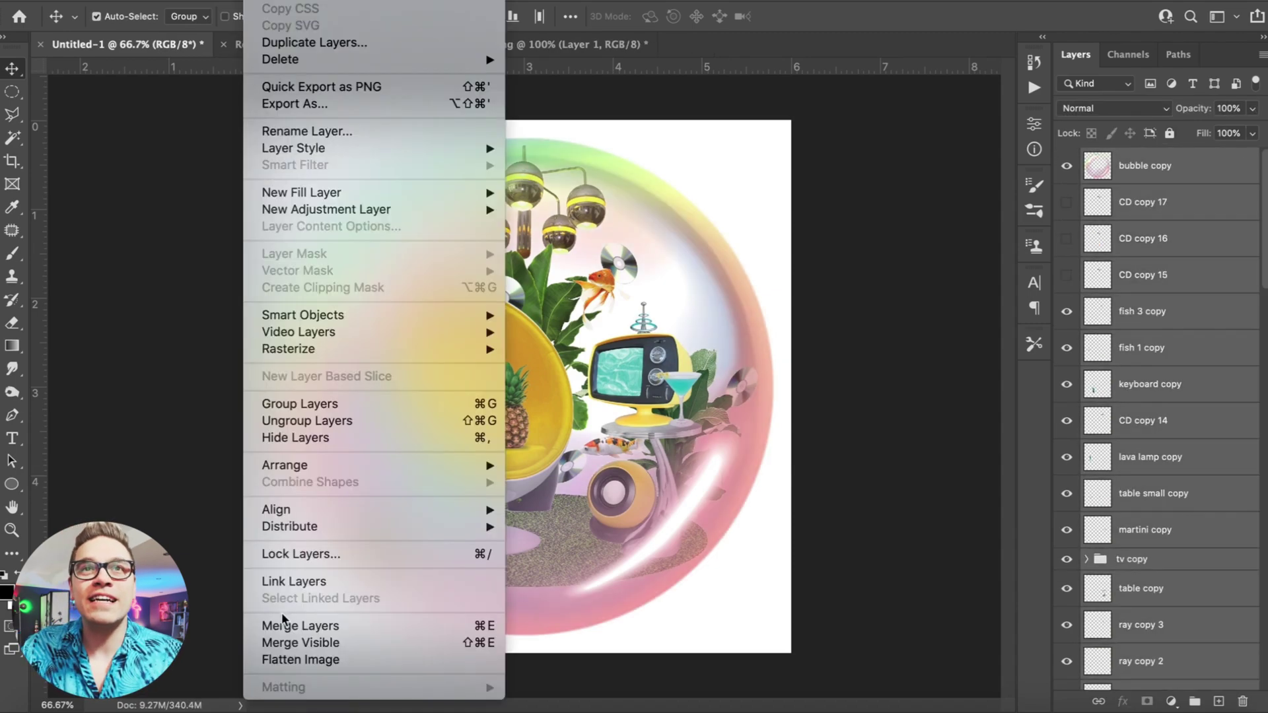
pyautogui.click(285, 627)
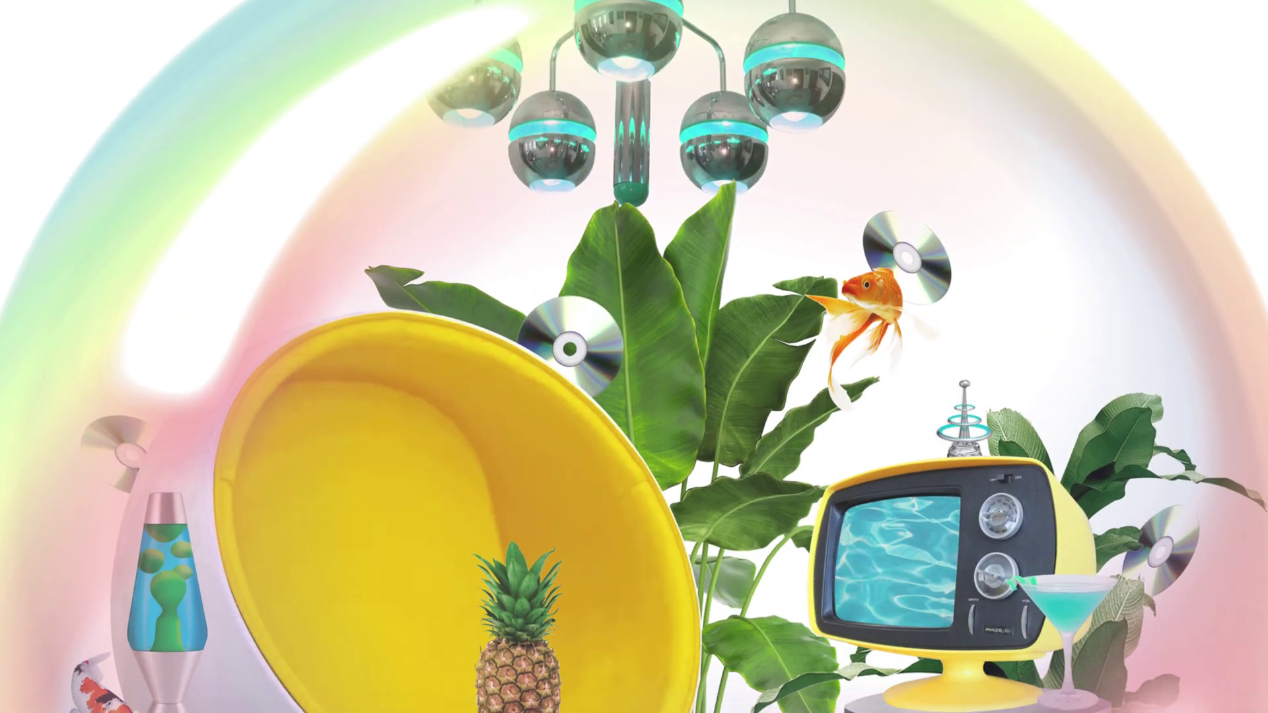